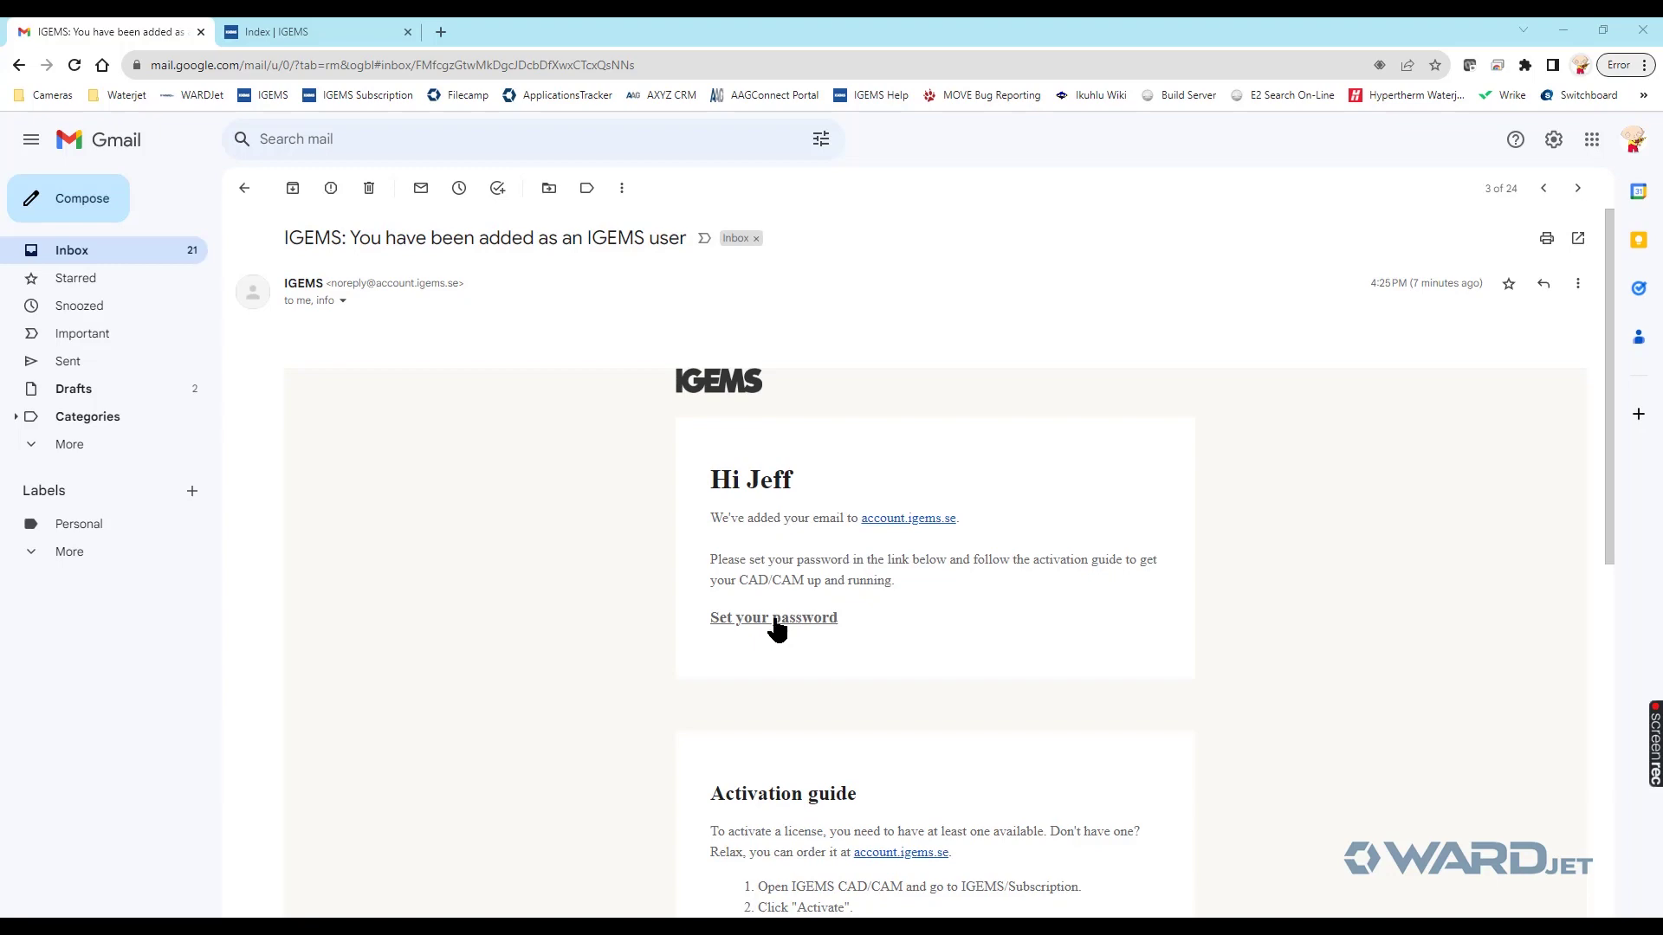
- Scroll the IGEMS invitation email down to the activation guide and back up
scroll(778, 628, "down", 3)
scroll(772, 617, "up", 3)
- Enter and retype a new password for the invited IGEMS account, then log in
left_click(779, 620)
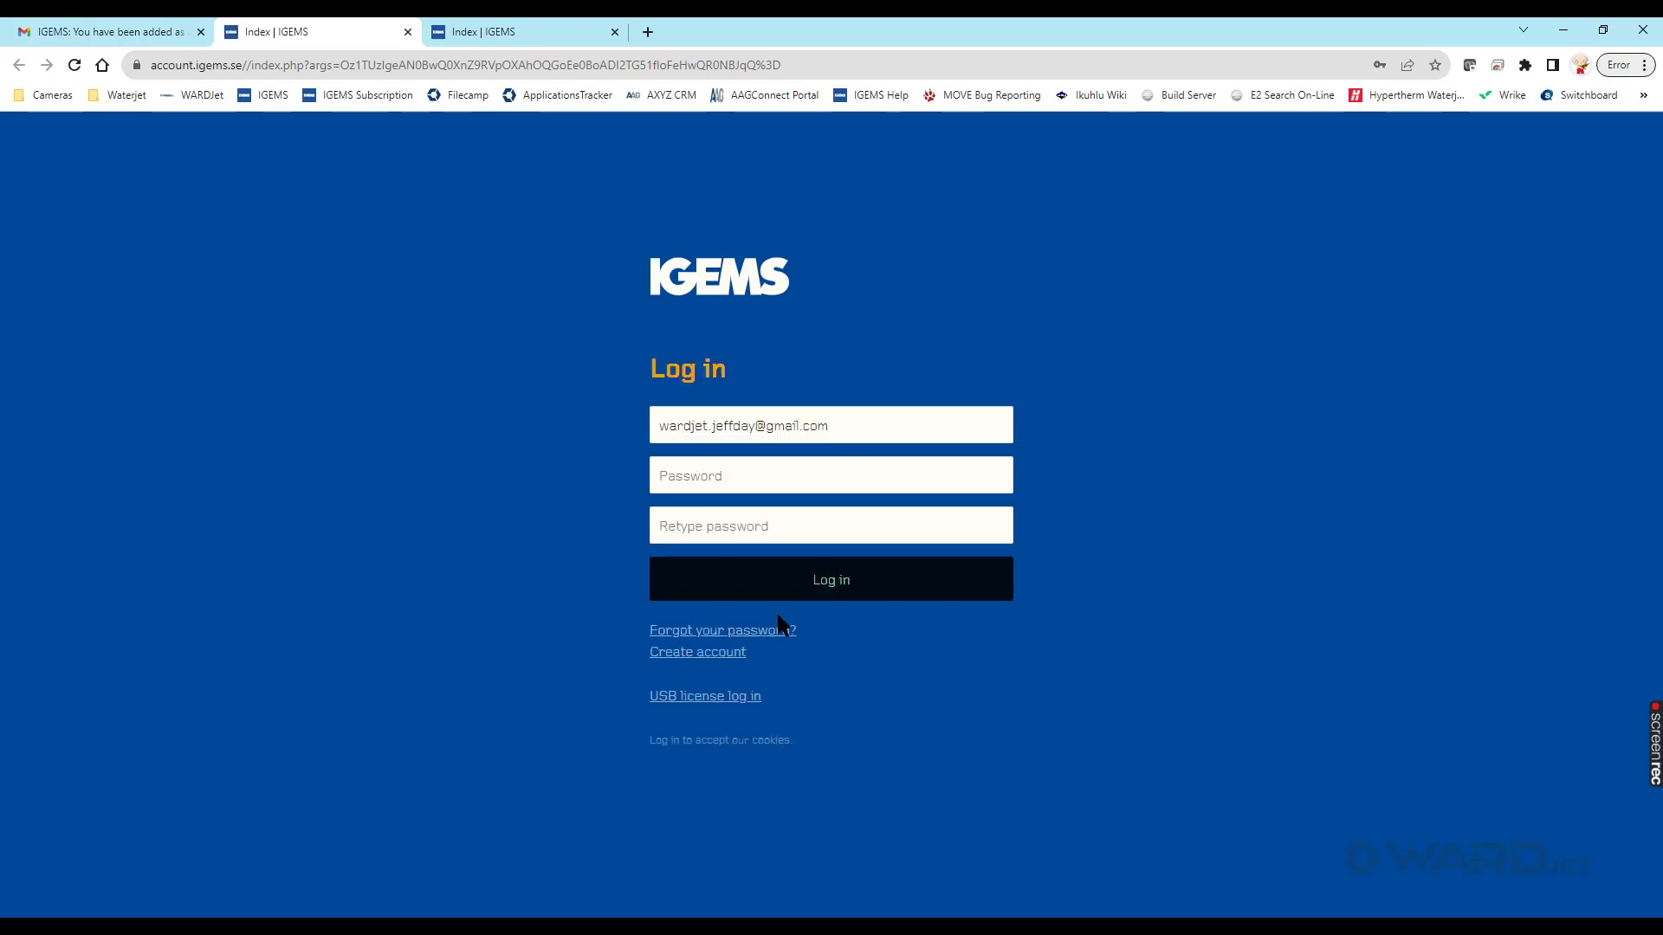
left_click(750, 477)
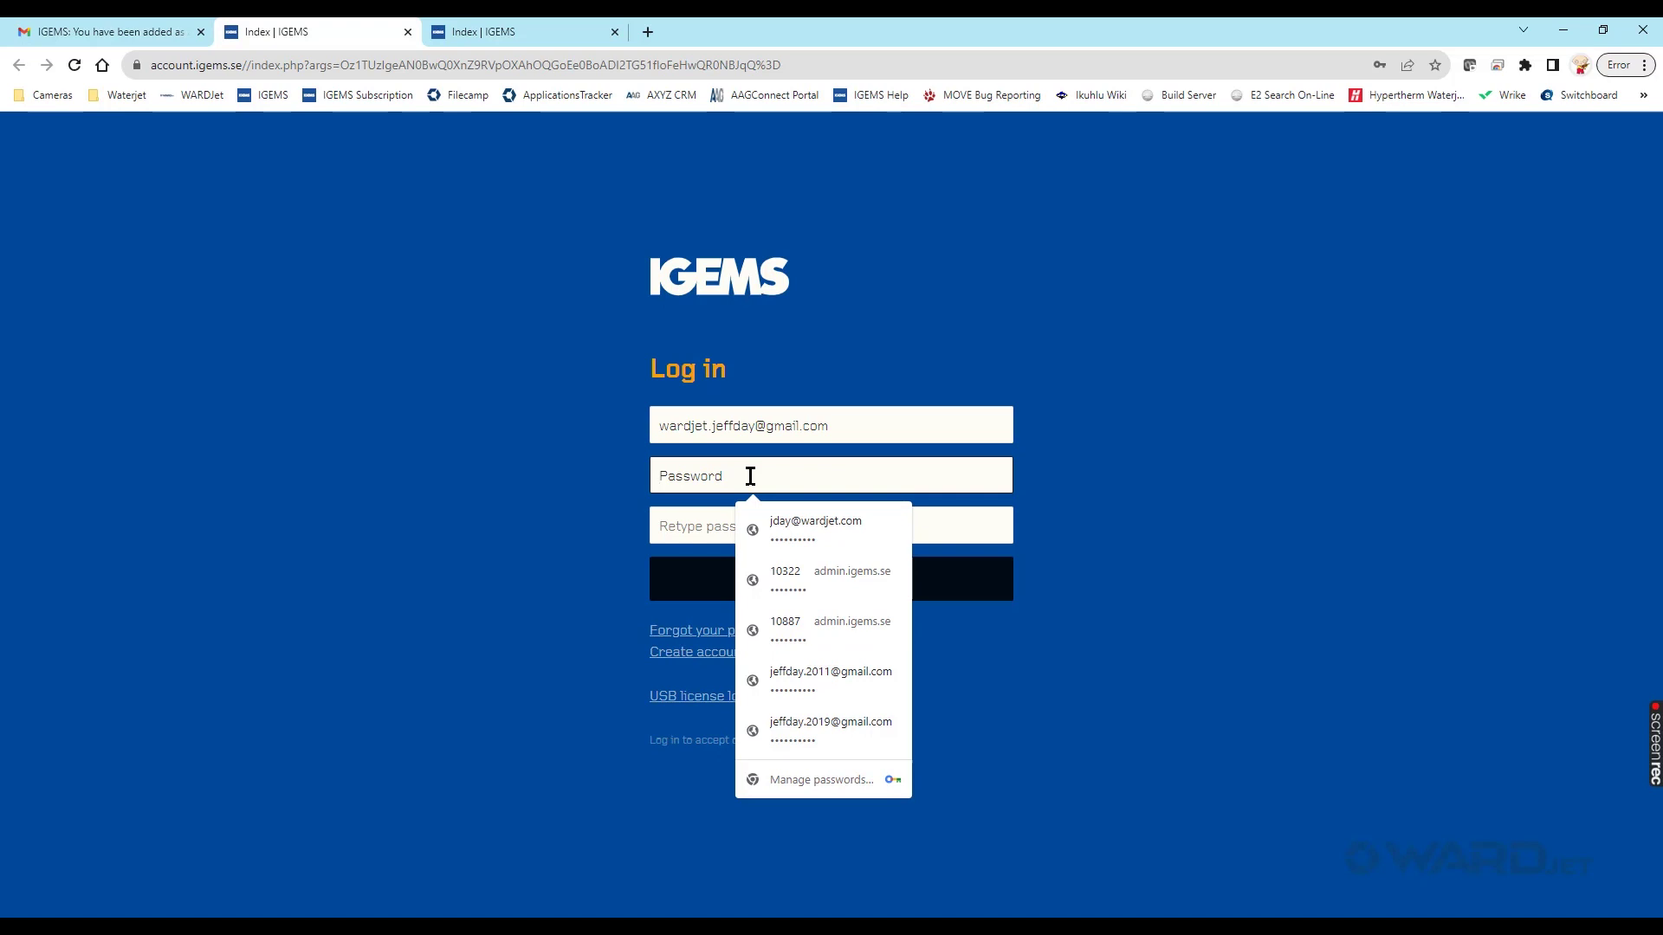
left_click(441, 577)
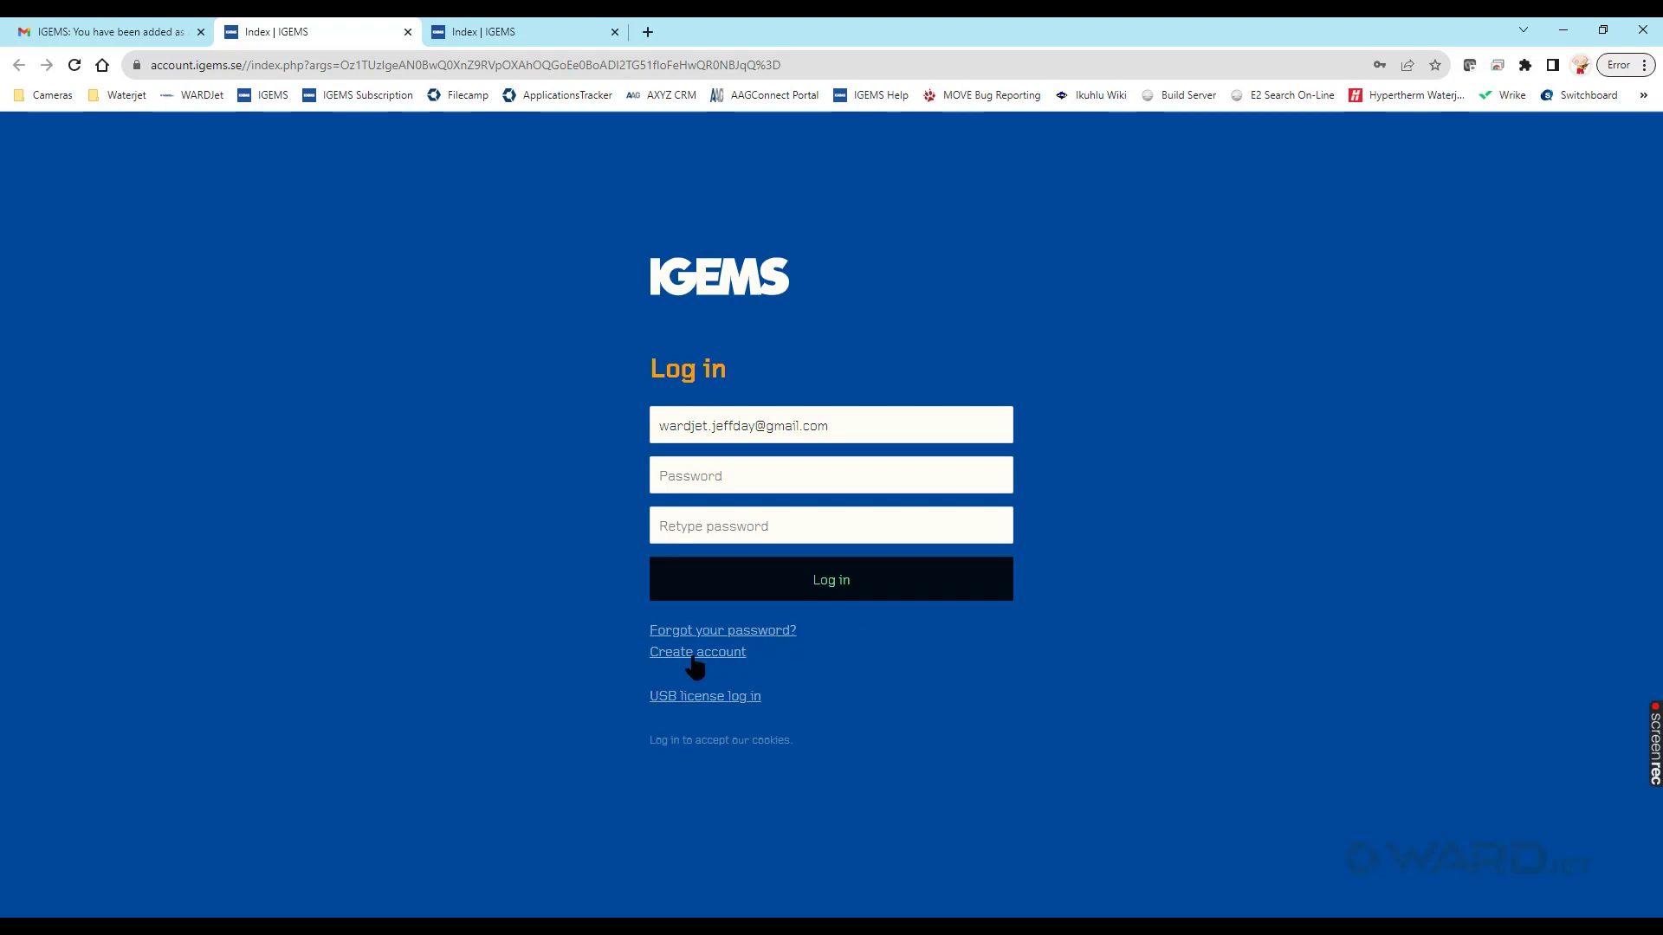
left_click(762, 479)
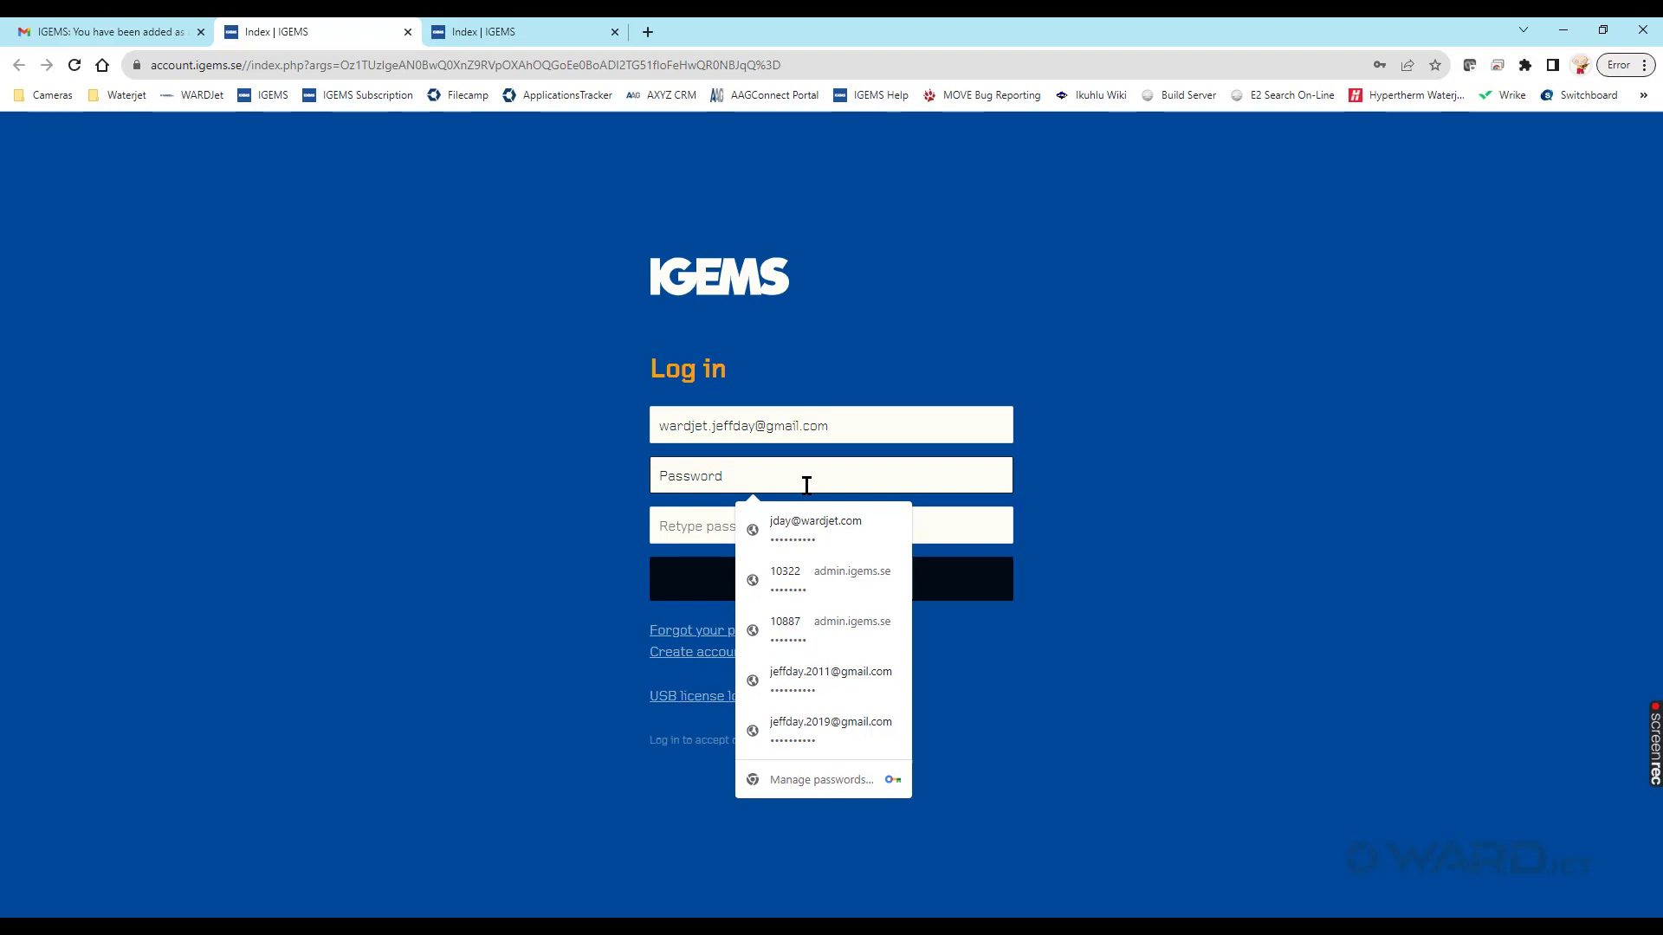
type("********")
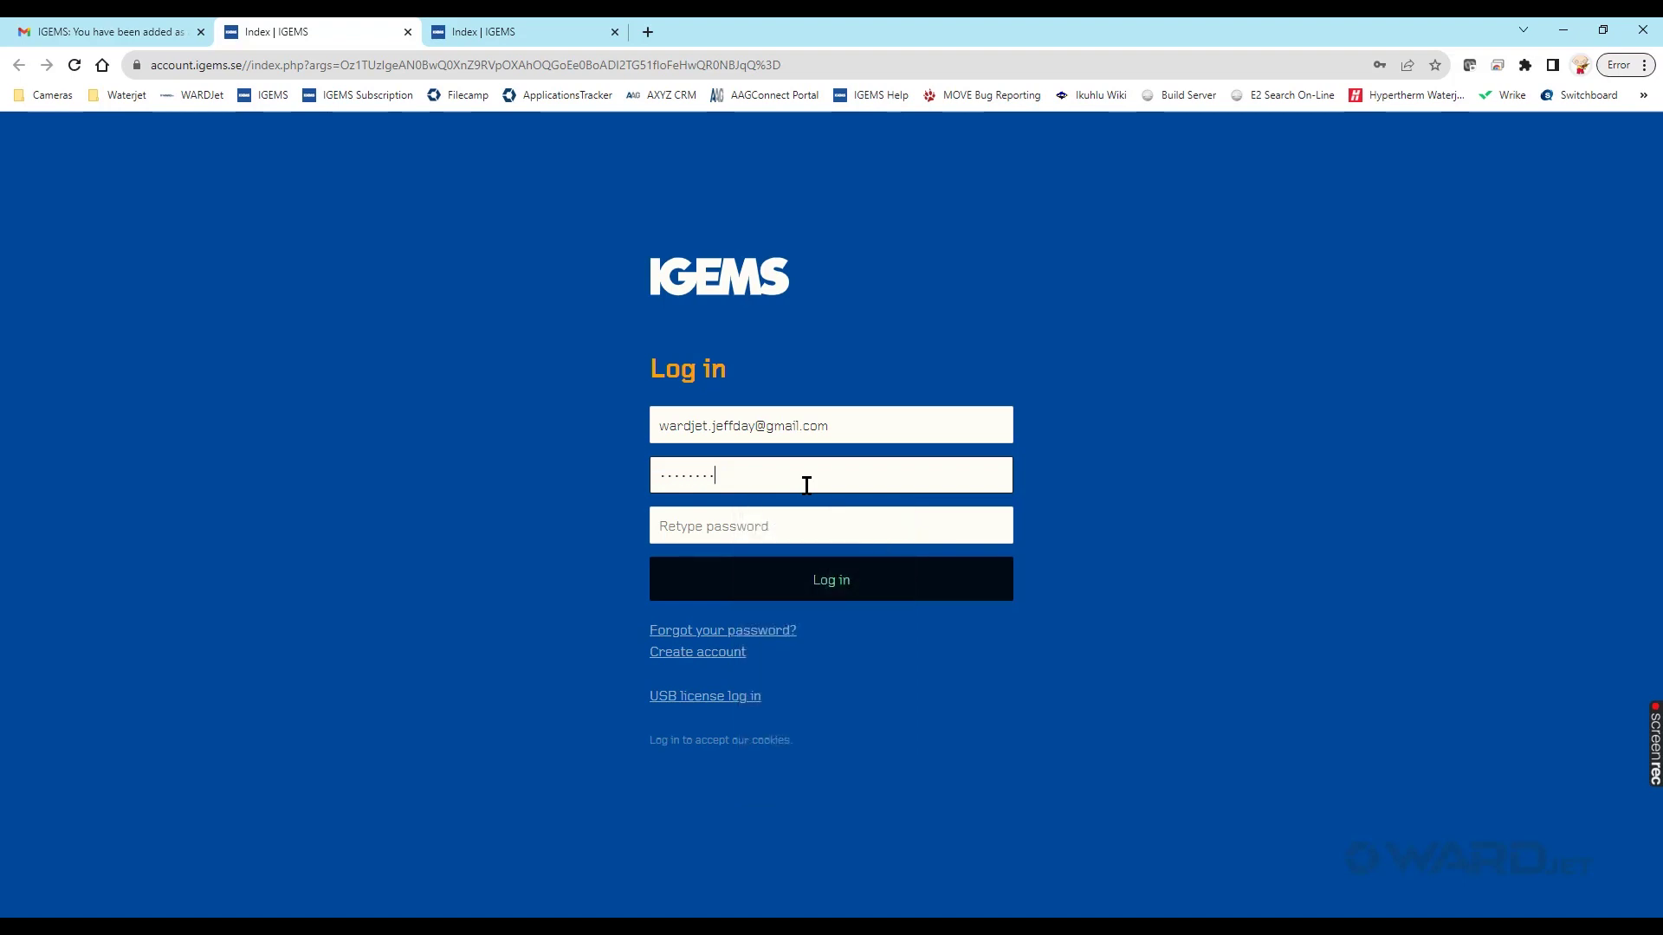
type("**")
key("Tab")
type("*")
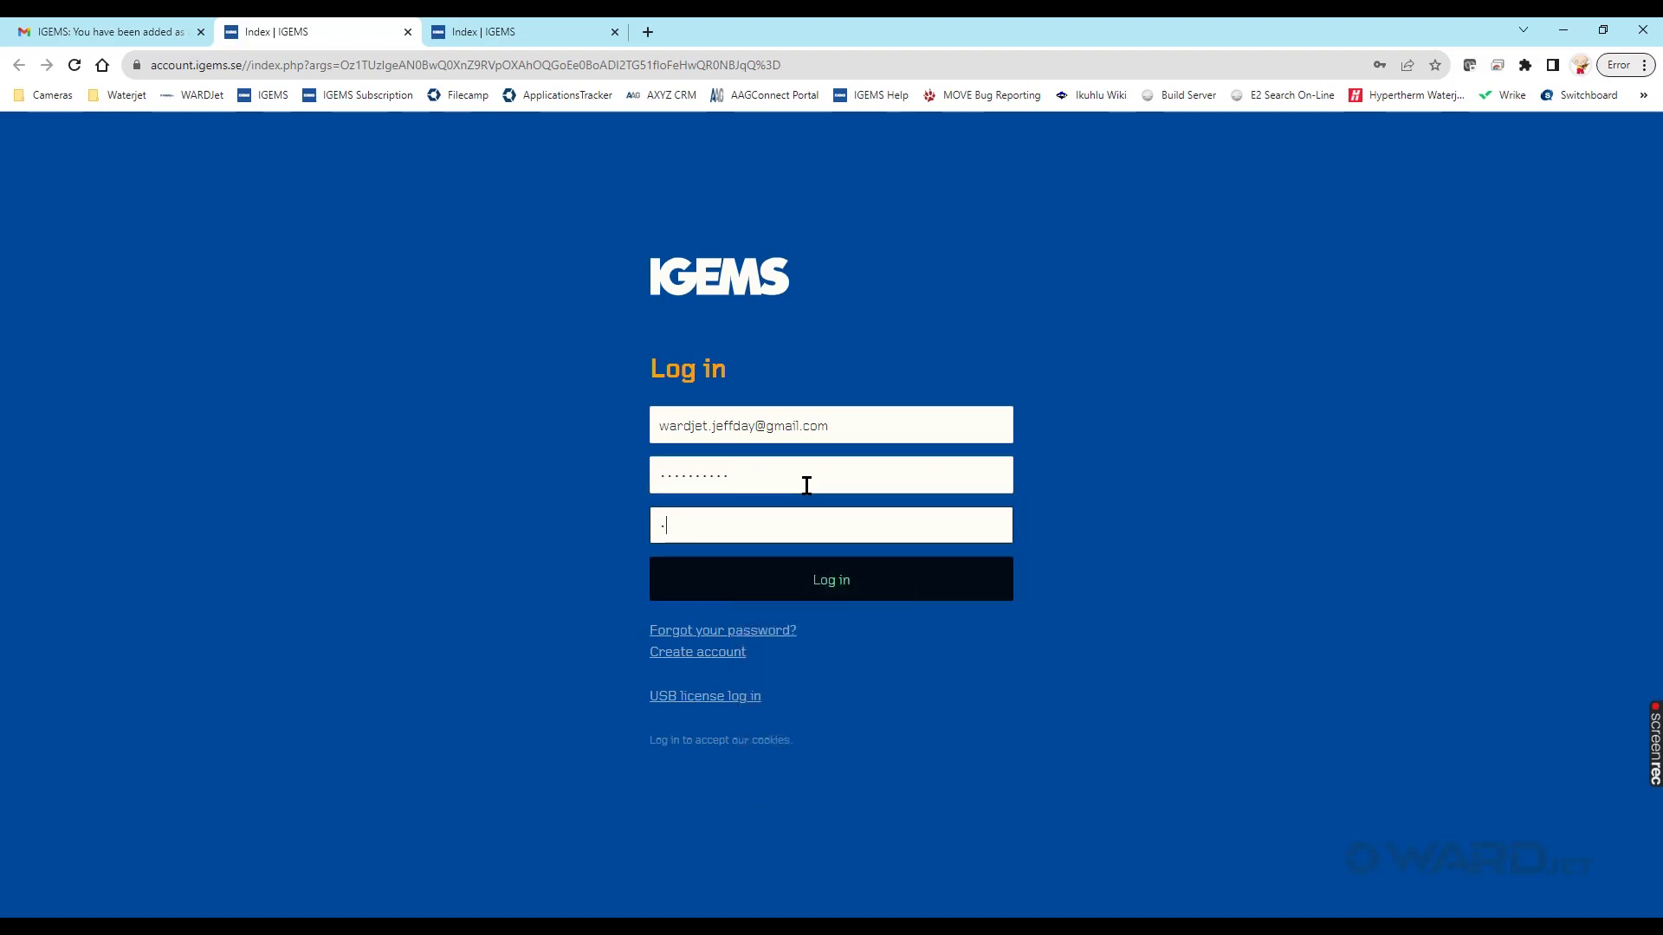
type("*********")
left_click(825, 581)
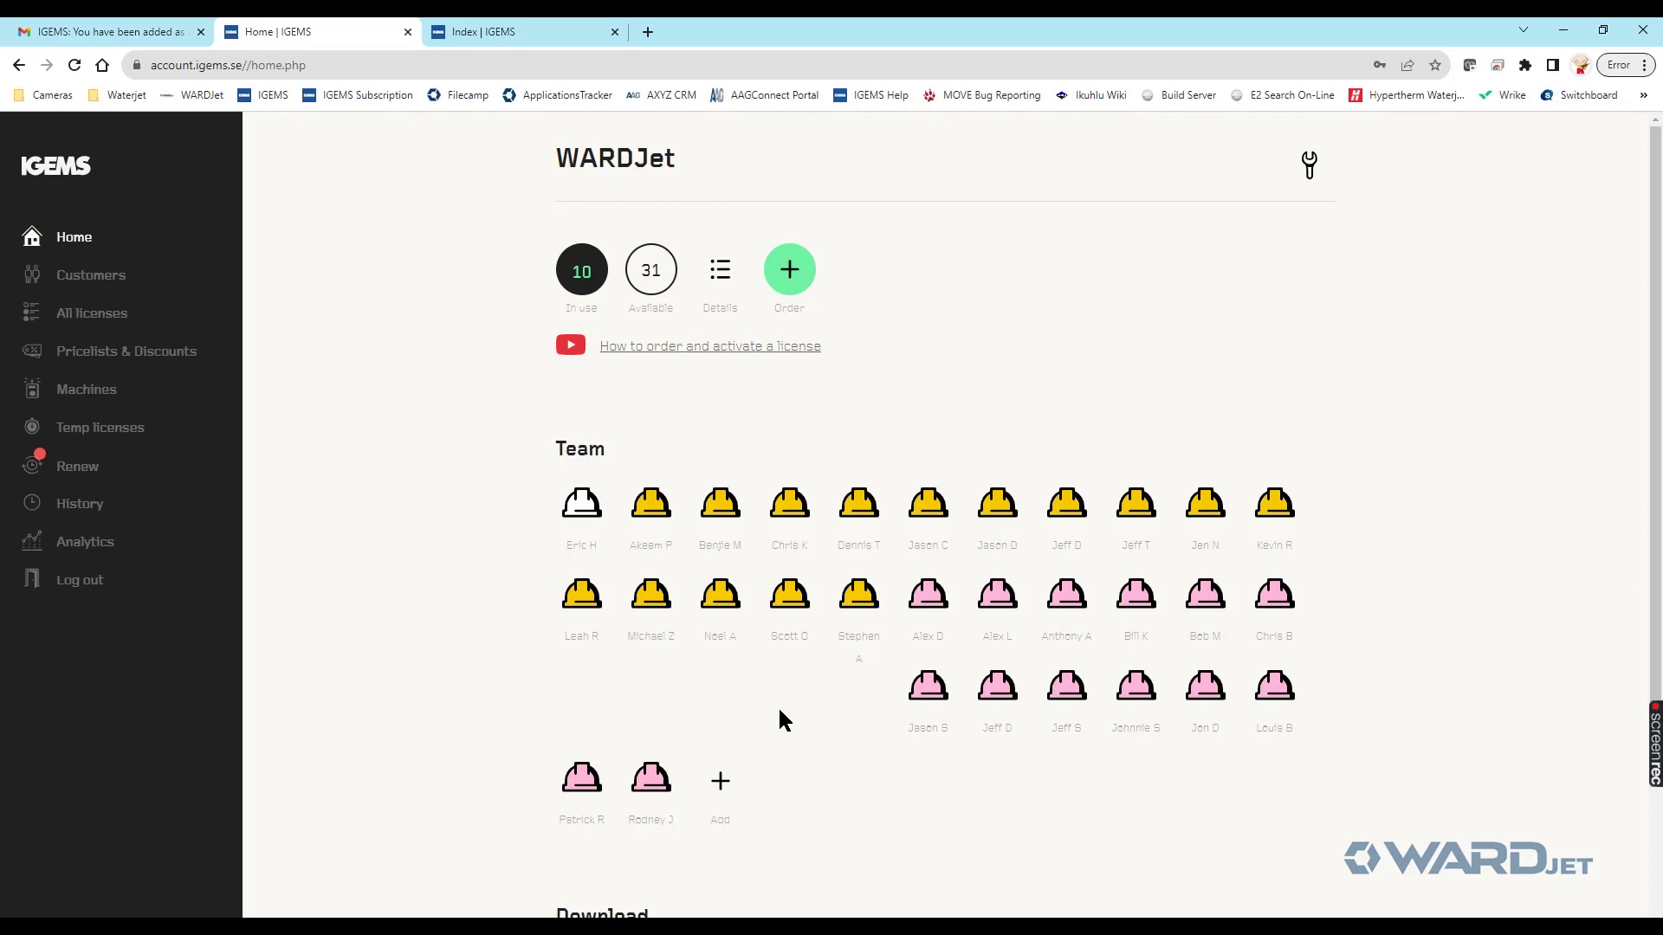
- View a team member's user details, then open and cancel the Add user form
scroll(780, 711, "down", 1)
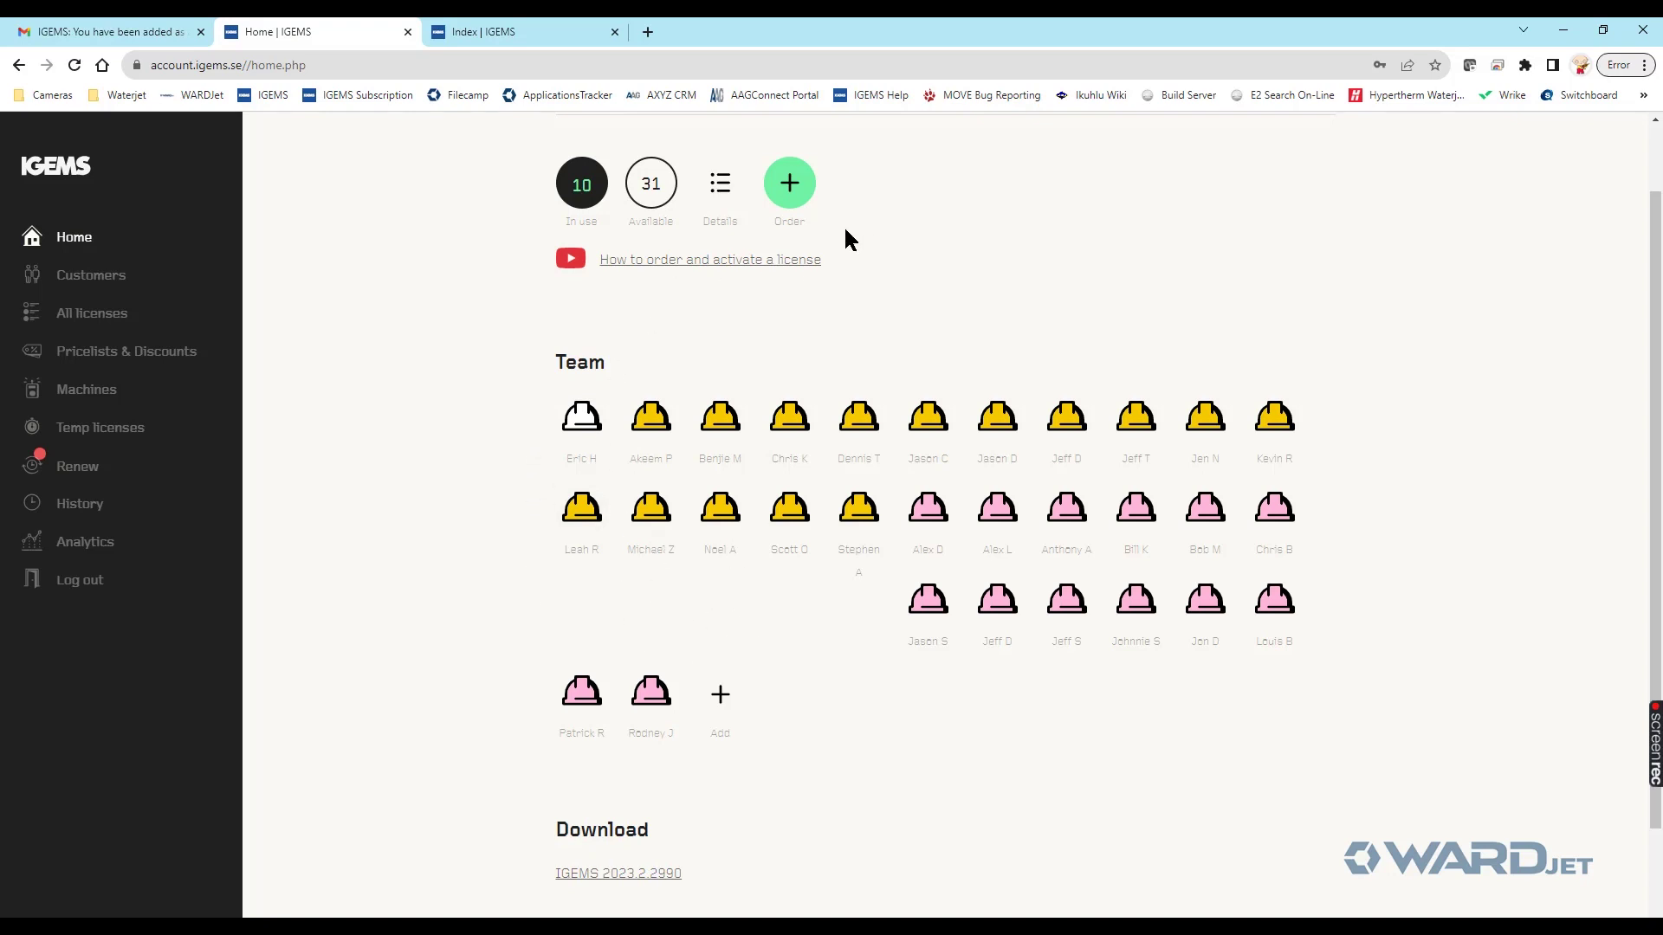
left_click(1150, 419)
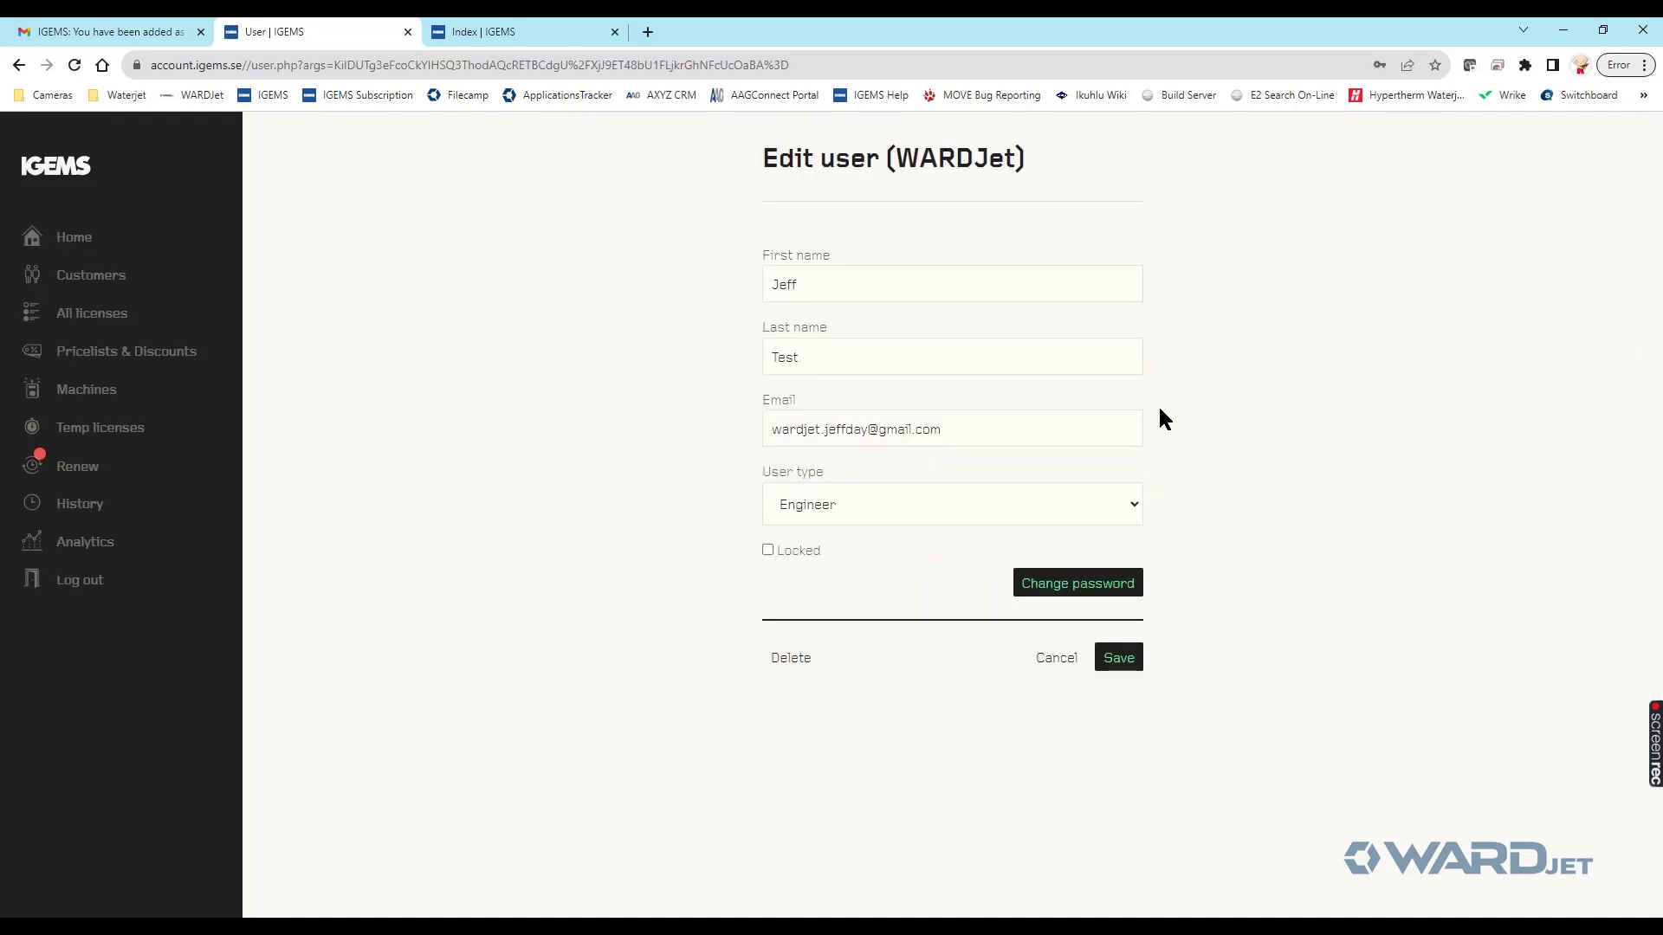
left_click(19, 65)
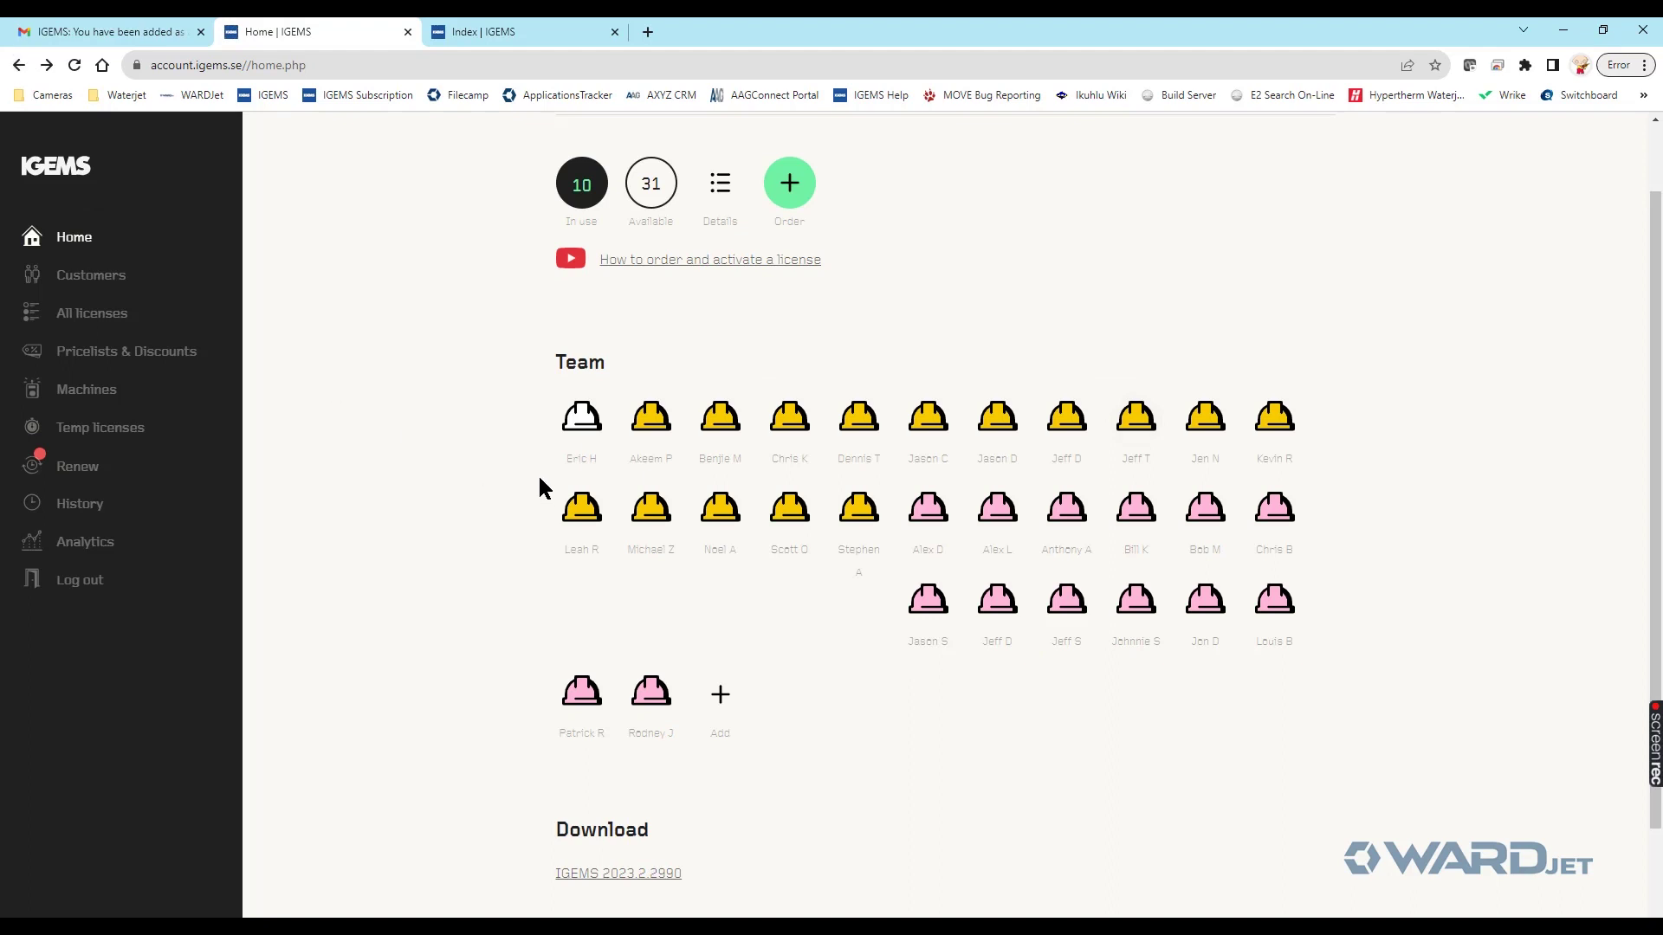
left_click(720, 697)
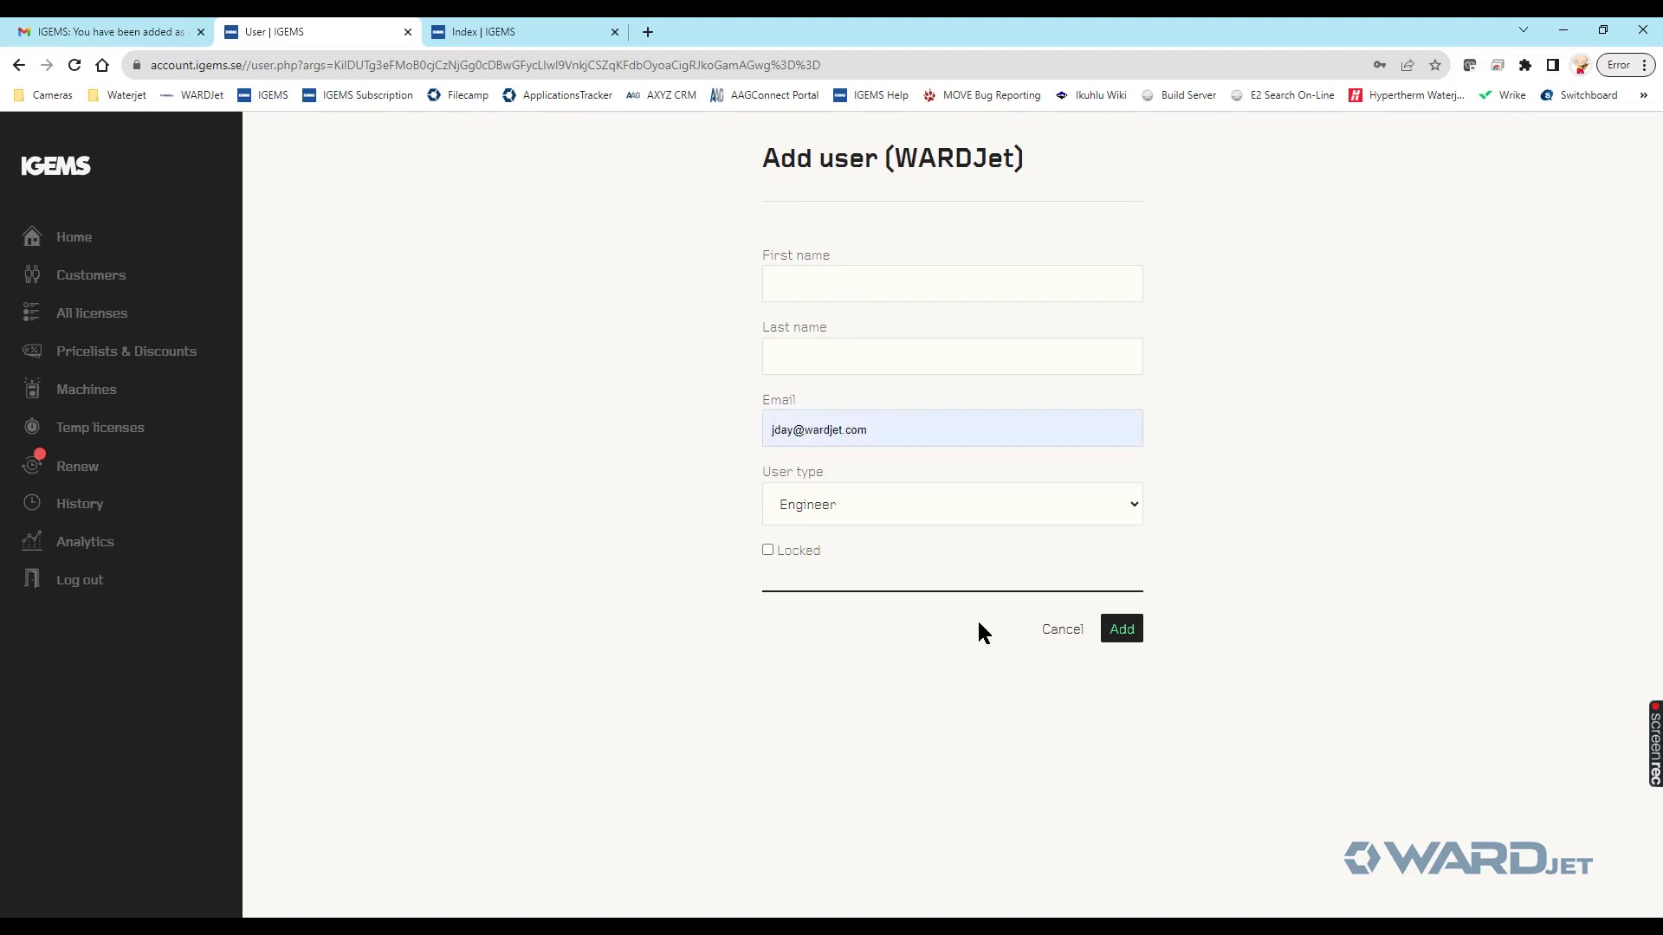
left_click(1046, 632)
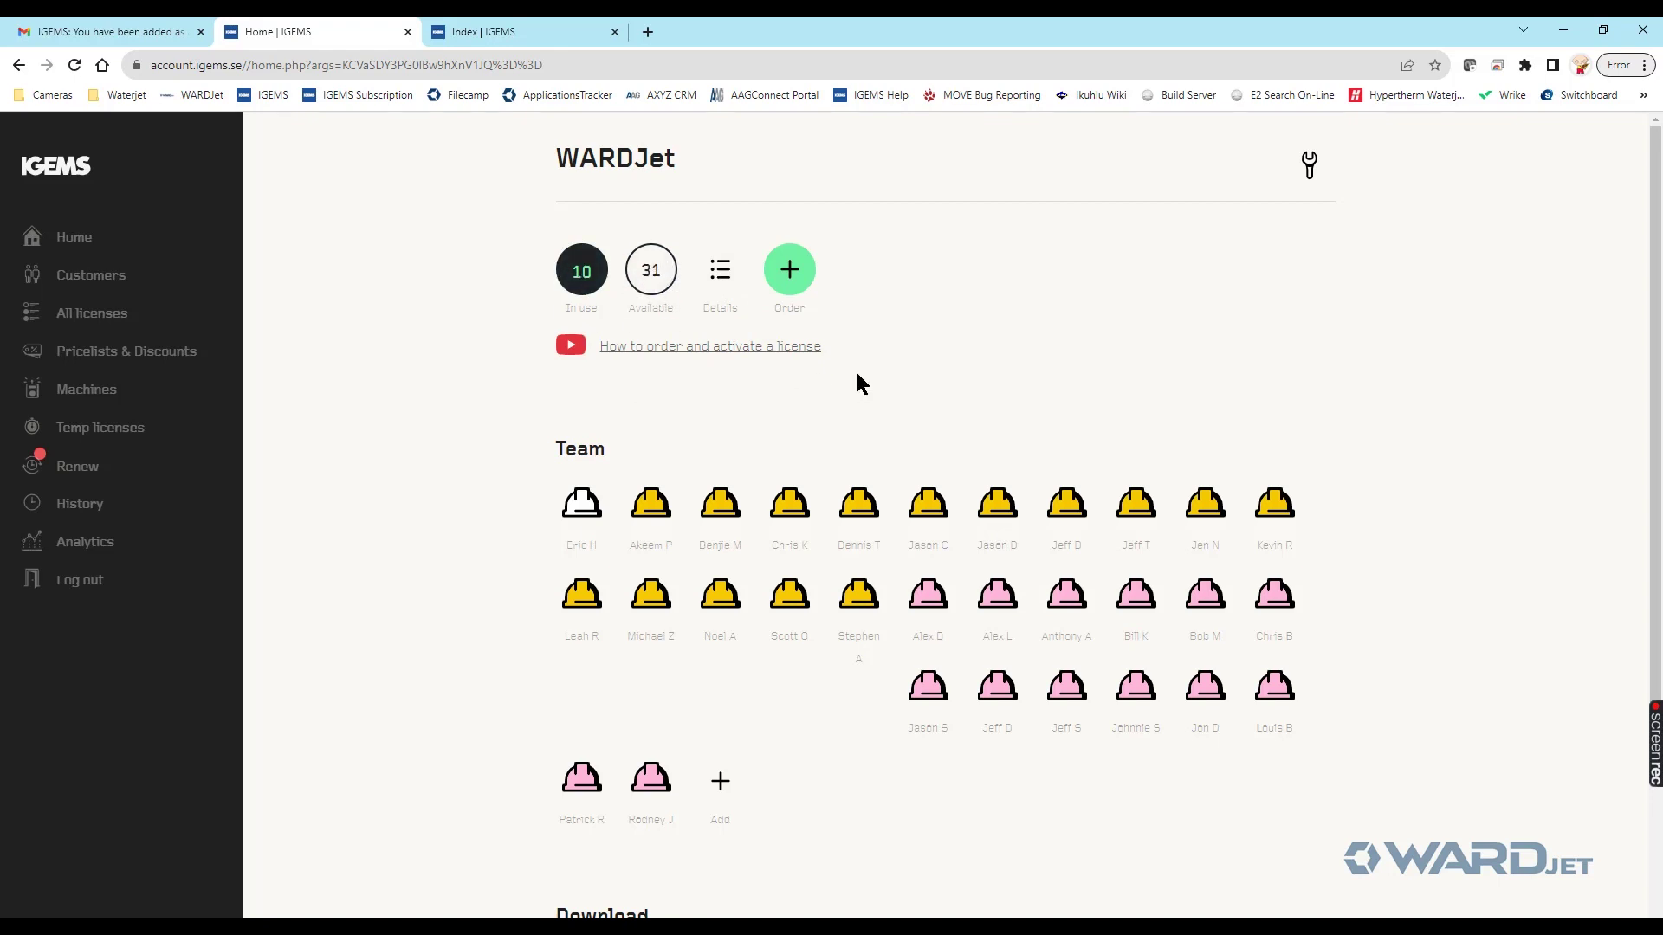
- Review the licence list under Details, then return Home to the Download section
left_click(728, 276)
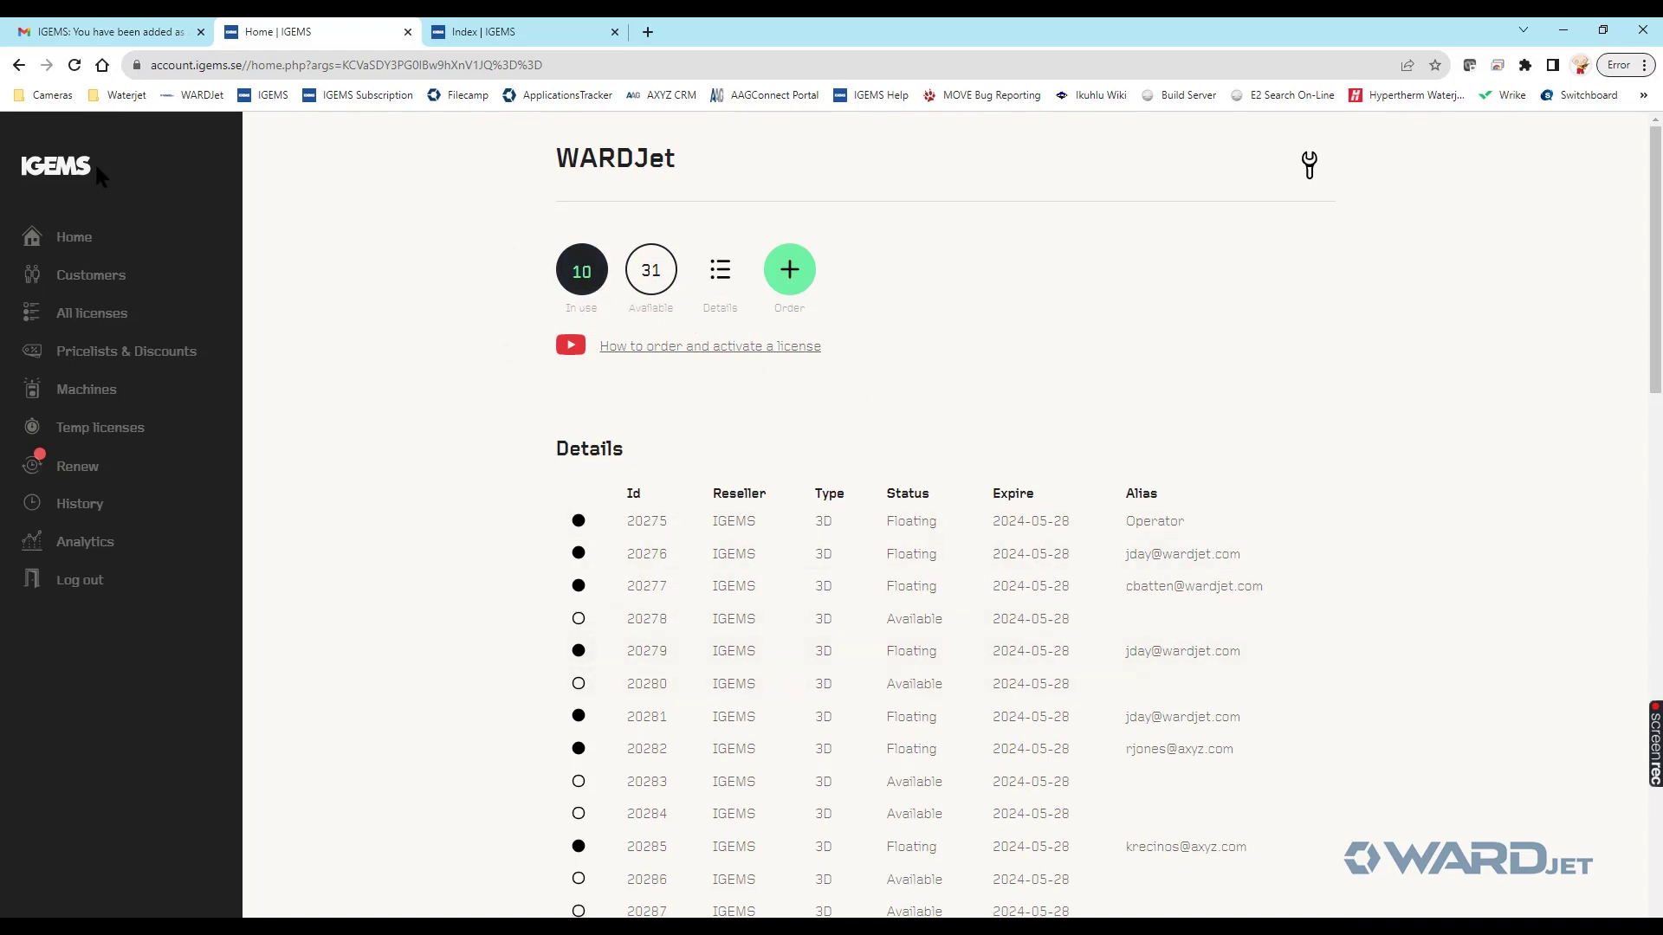
left_click(76, 247)
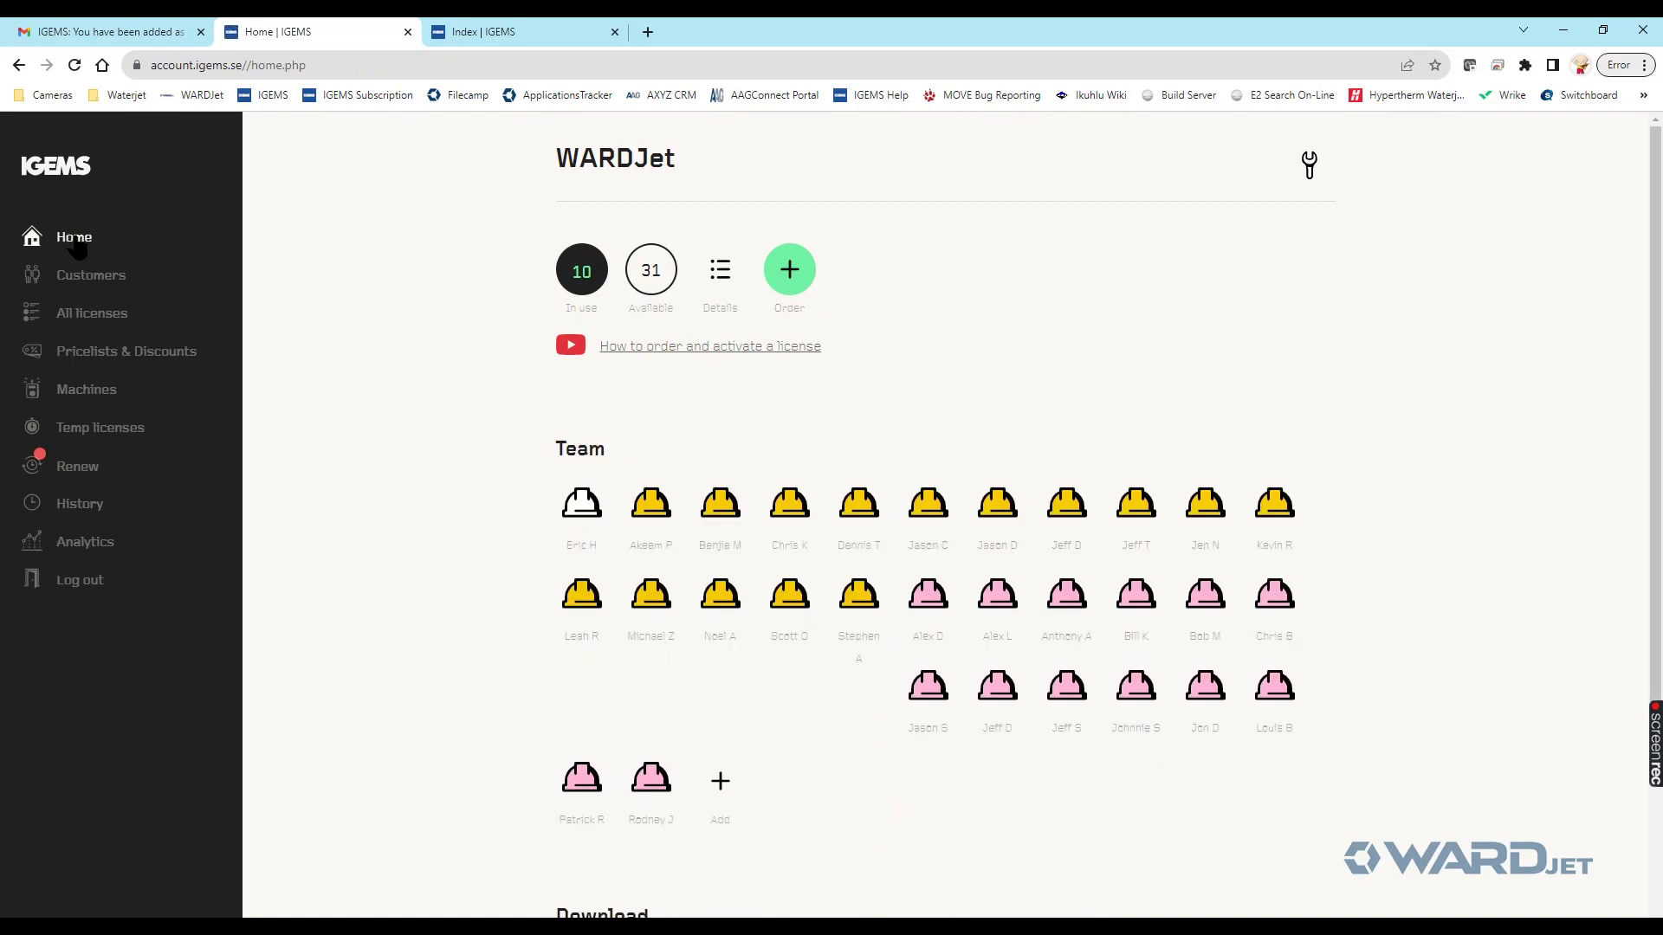
scroll(427, 312, "down", 3)
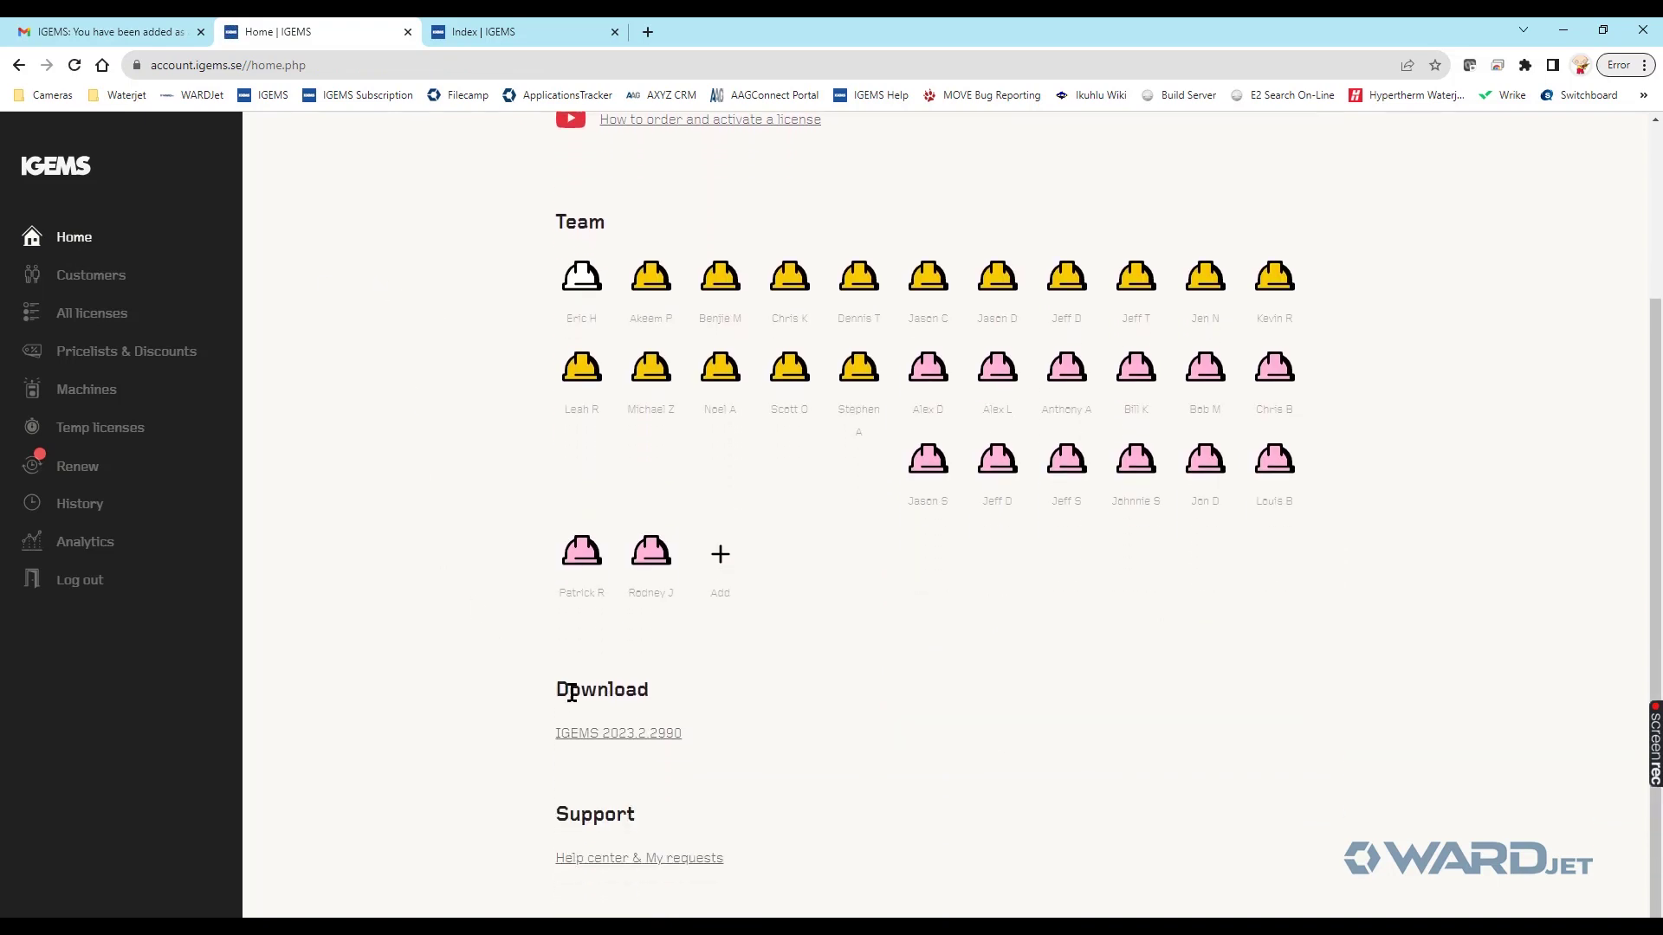
- Save the IGEMS_R2023.2.zip installer to Downloads and show it in its folder
left_click(611, 737)
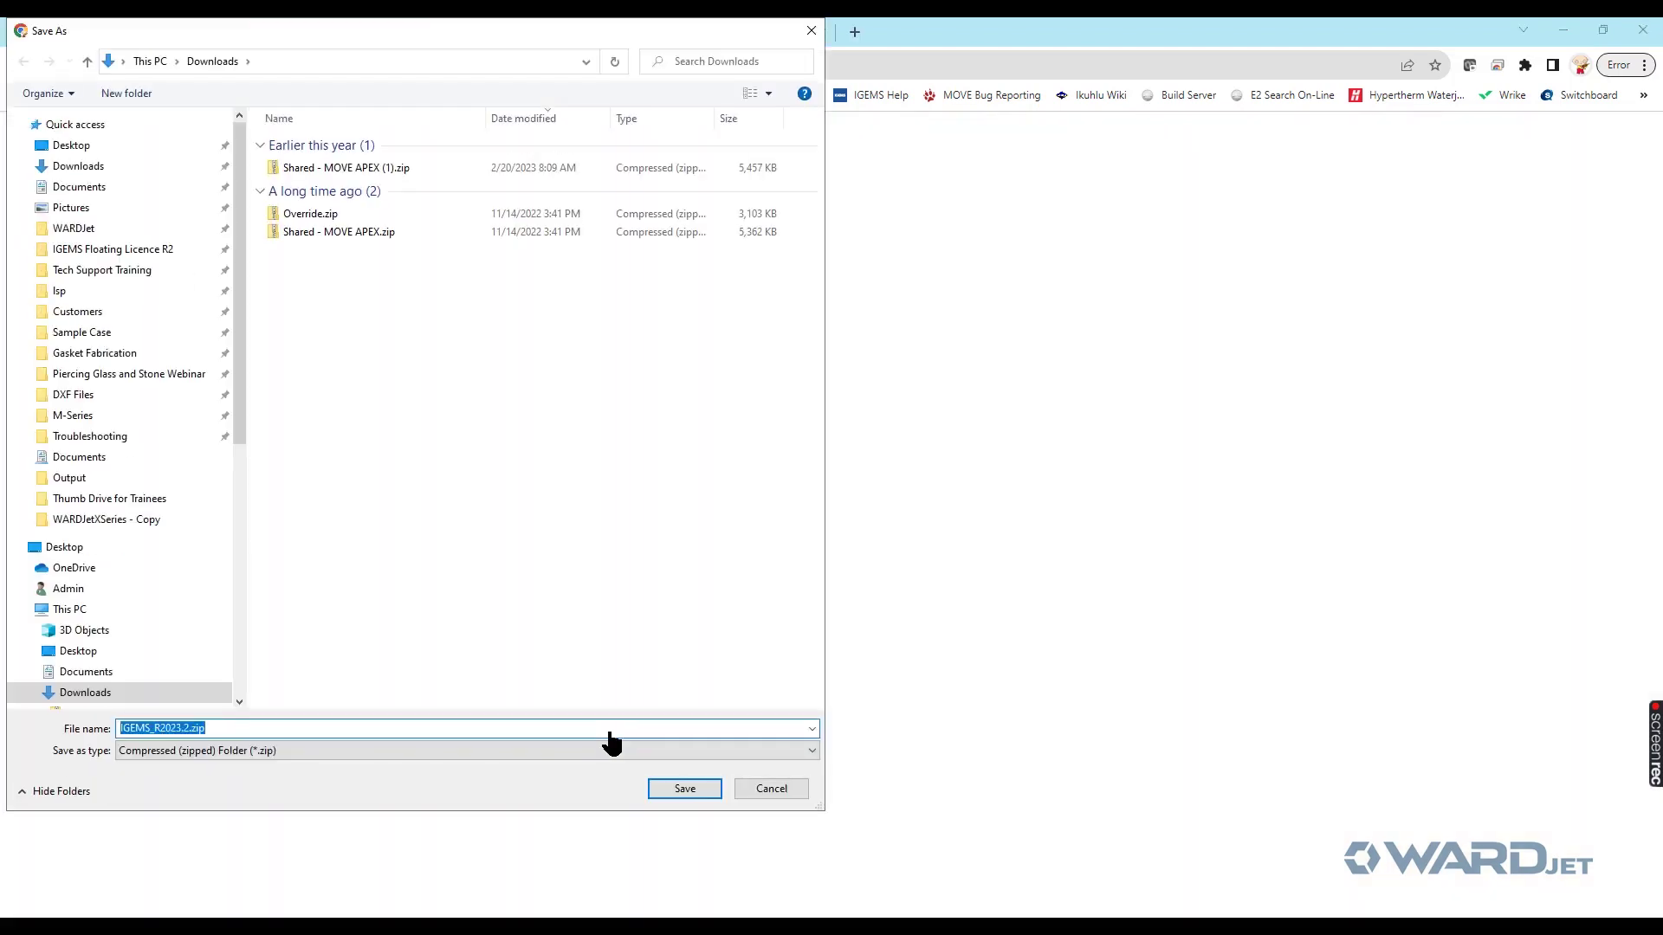
left_click_drag(248, 443, 95, 442)
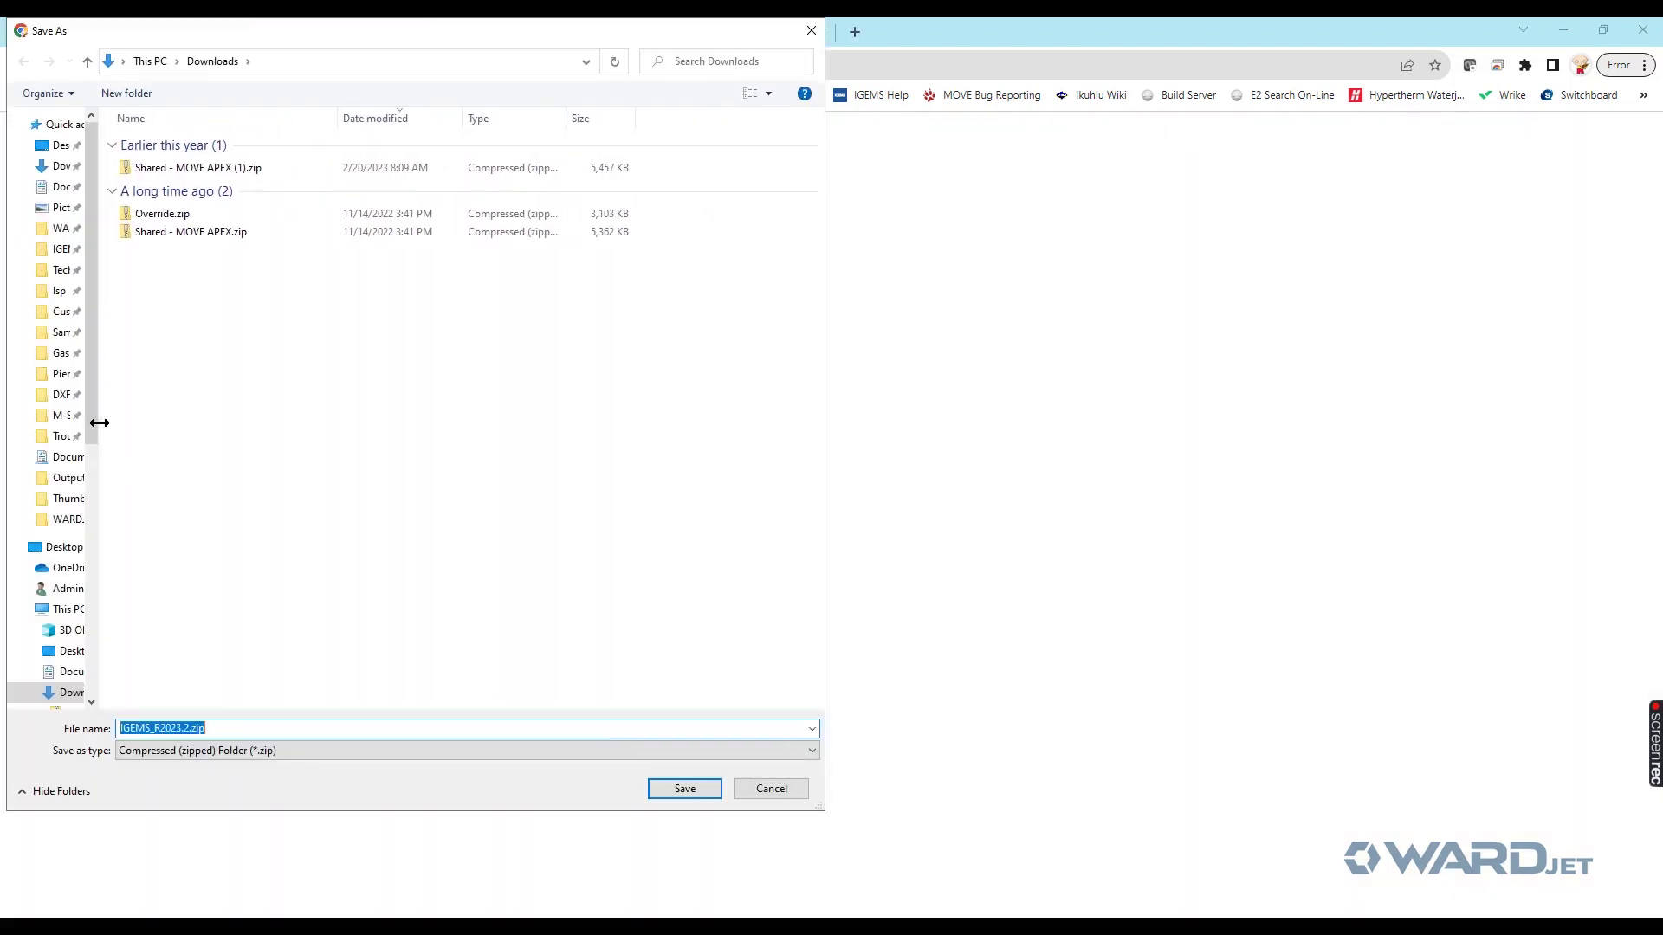
left_click(693, 784)
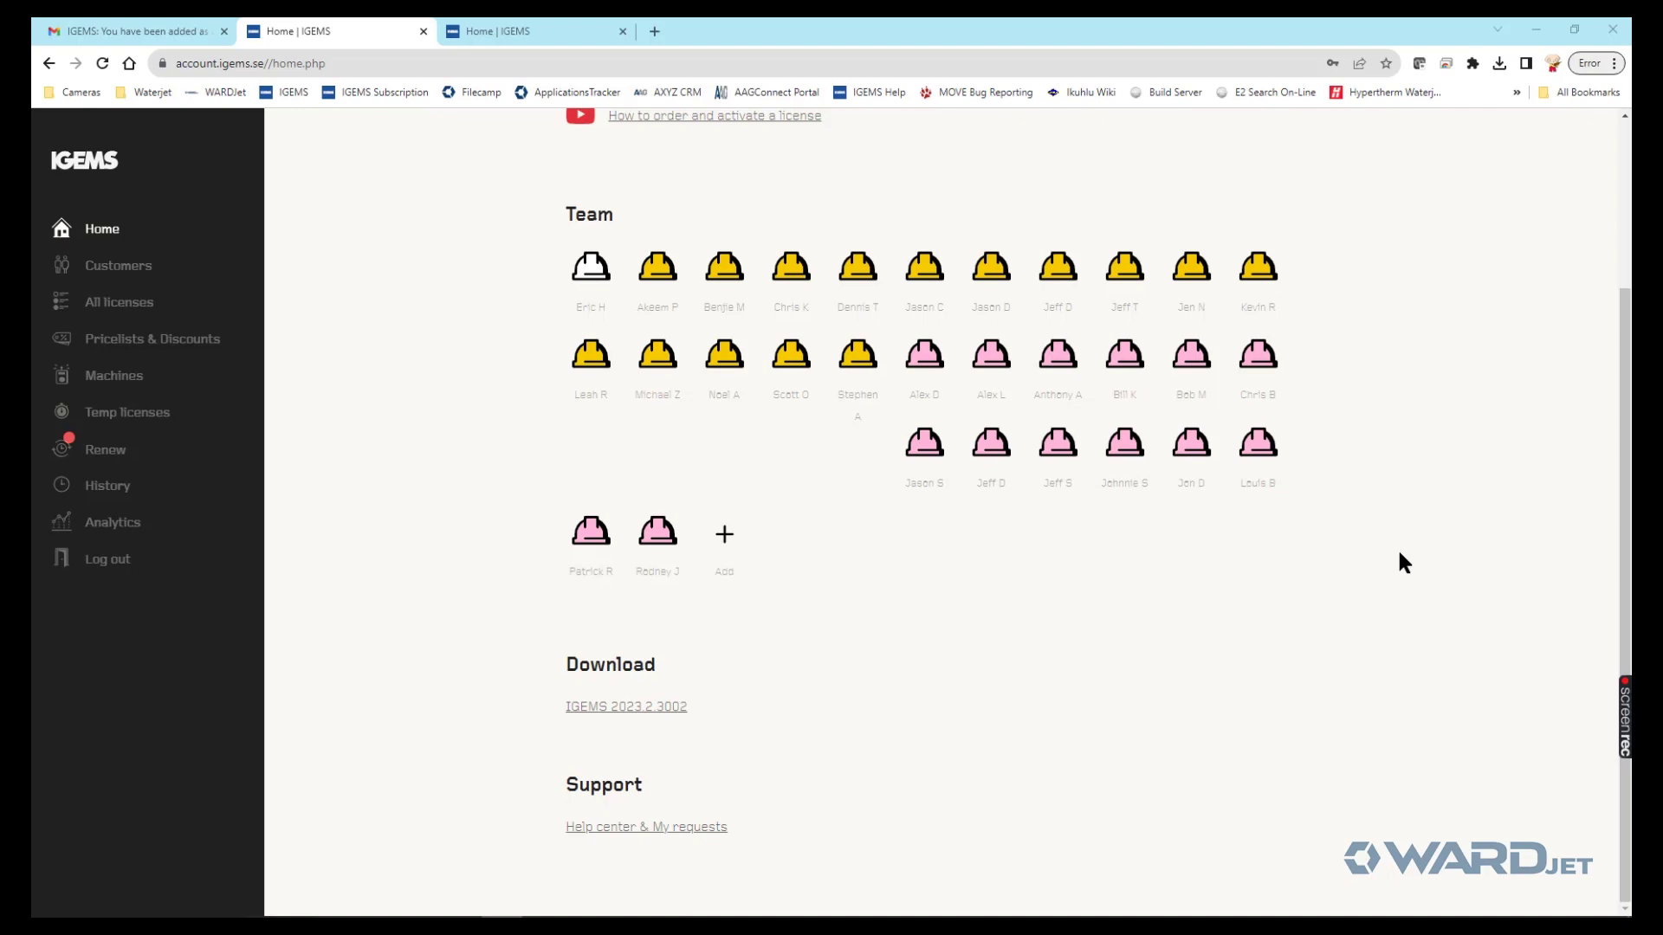
left_click(1500, 63)
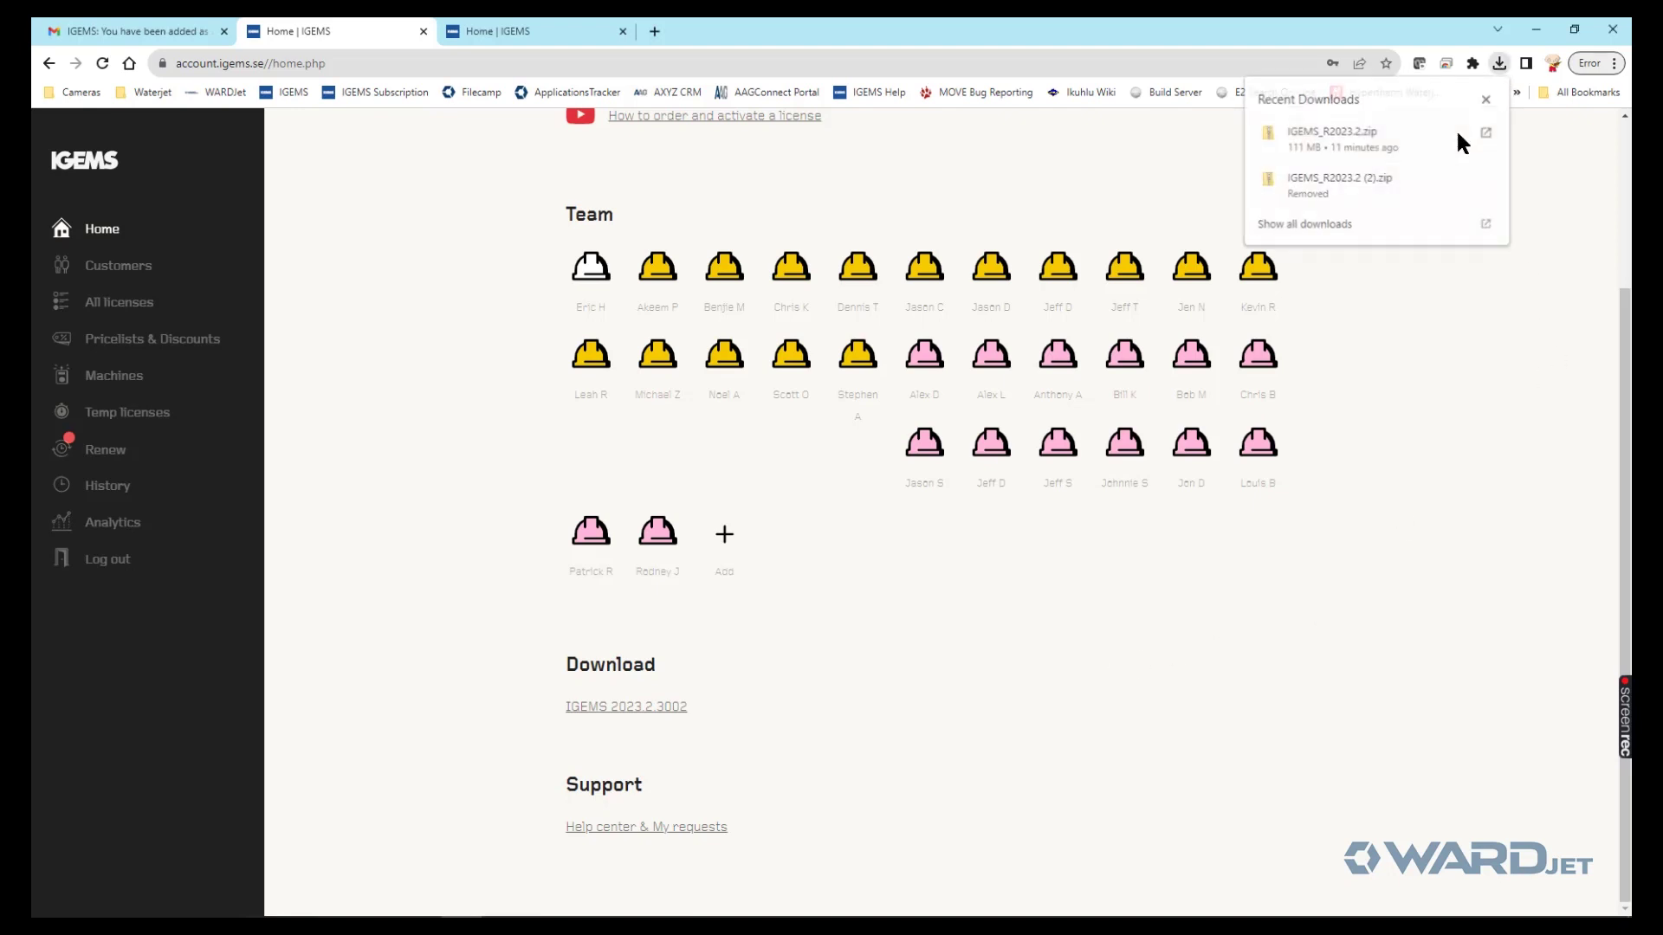
left_click(1459, 132)
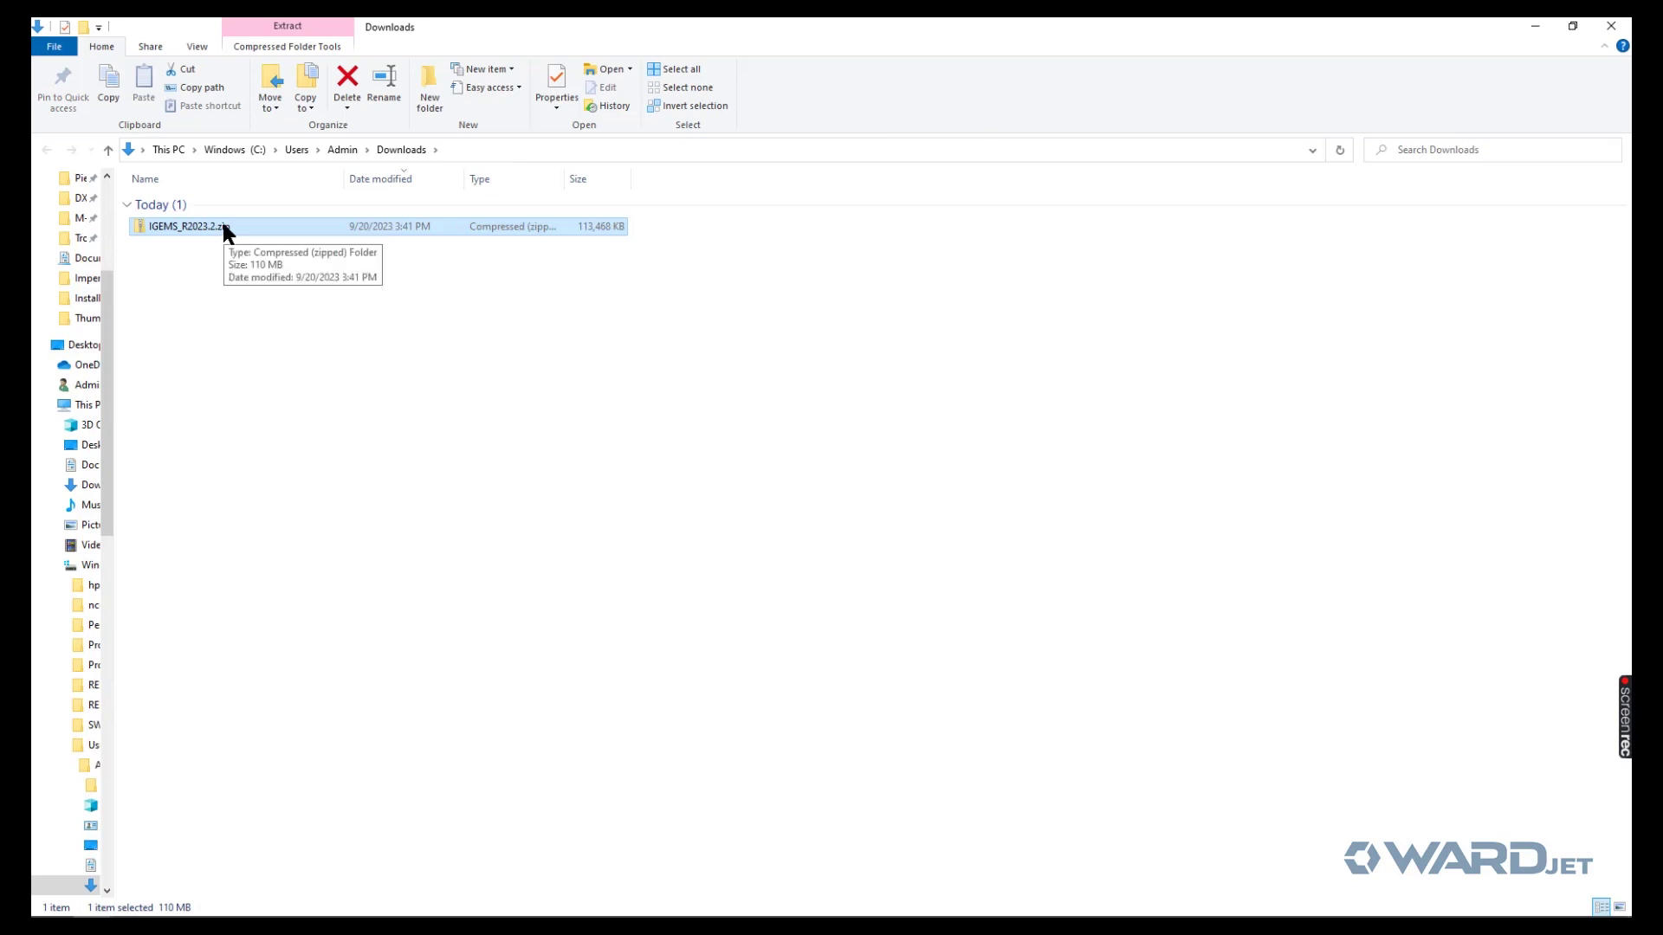
- Open IGEMS_R2023.2.zip and run Setup.exe, allowing it through SmartScreen with Run anyway
double_click(199, 226)
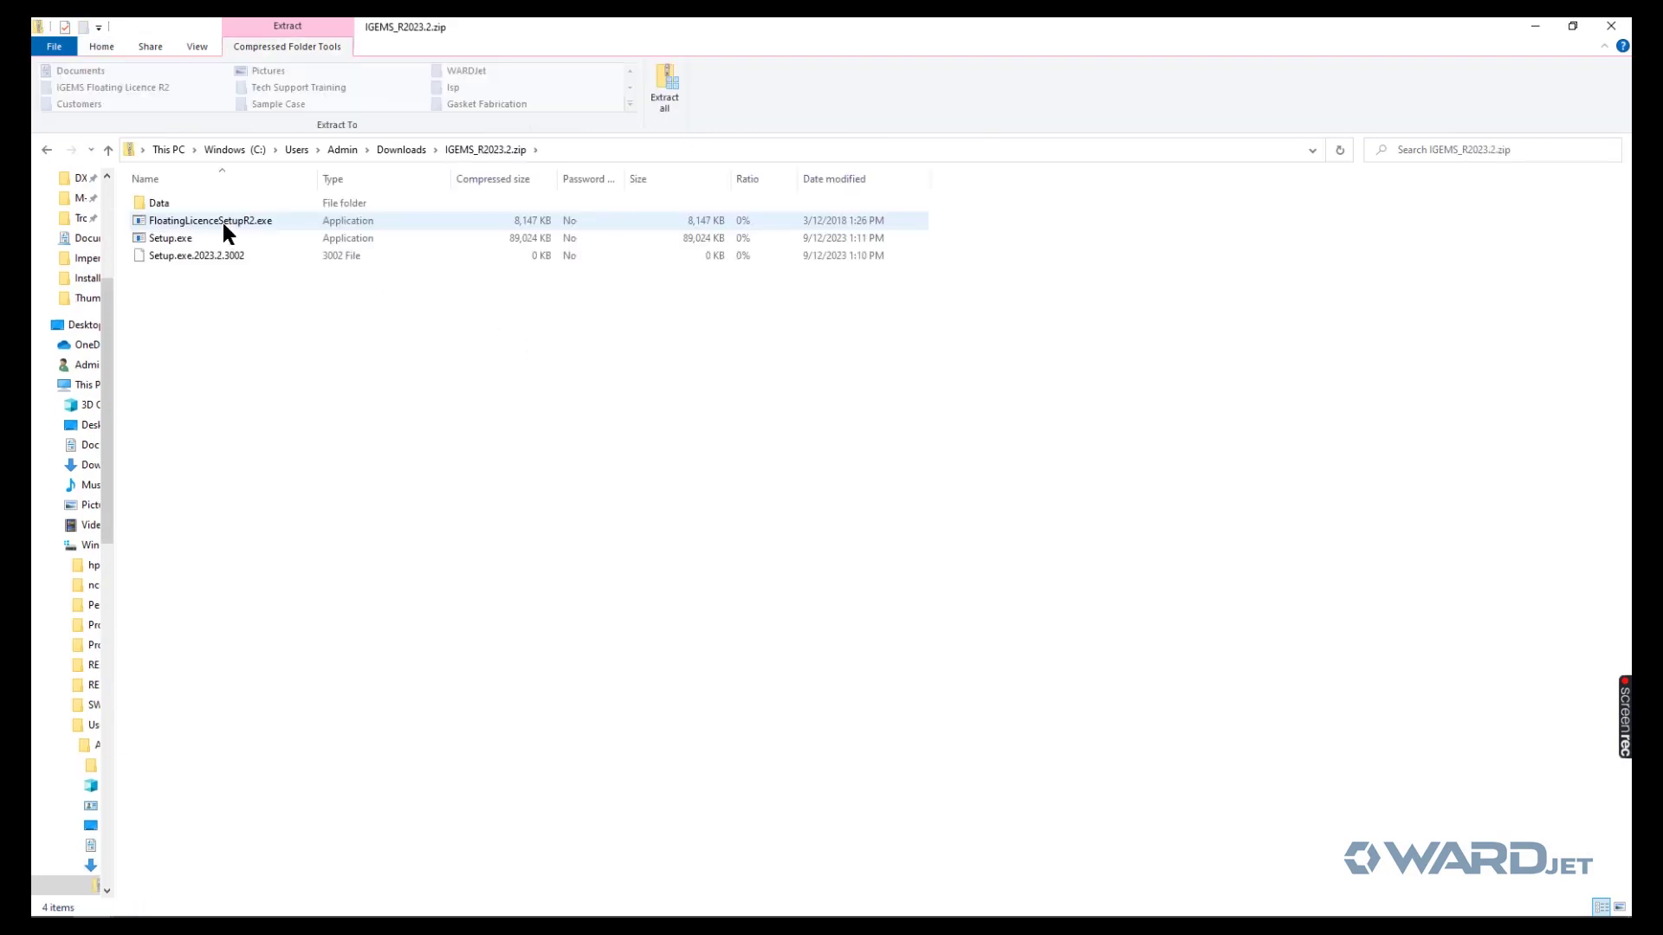
left_click(179, 238)
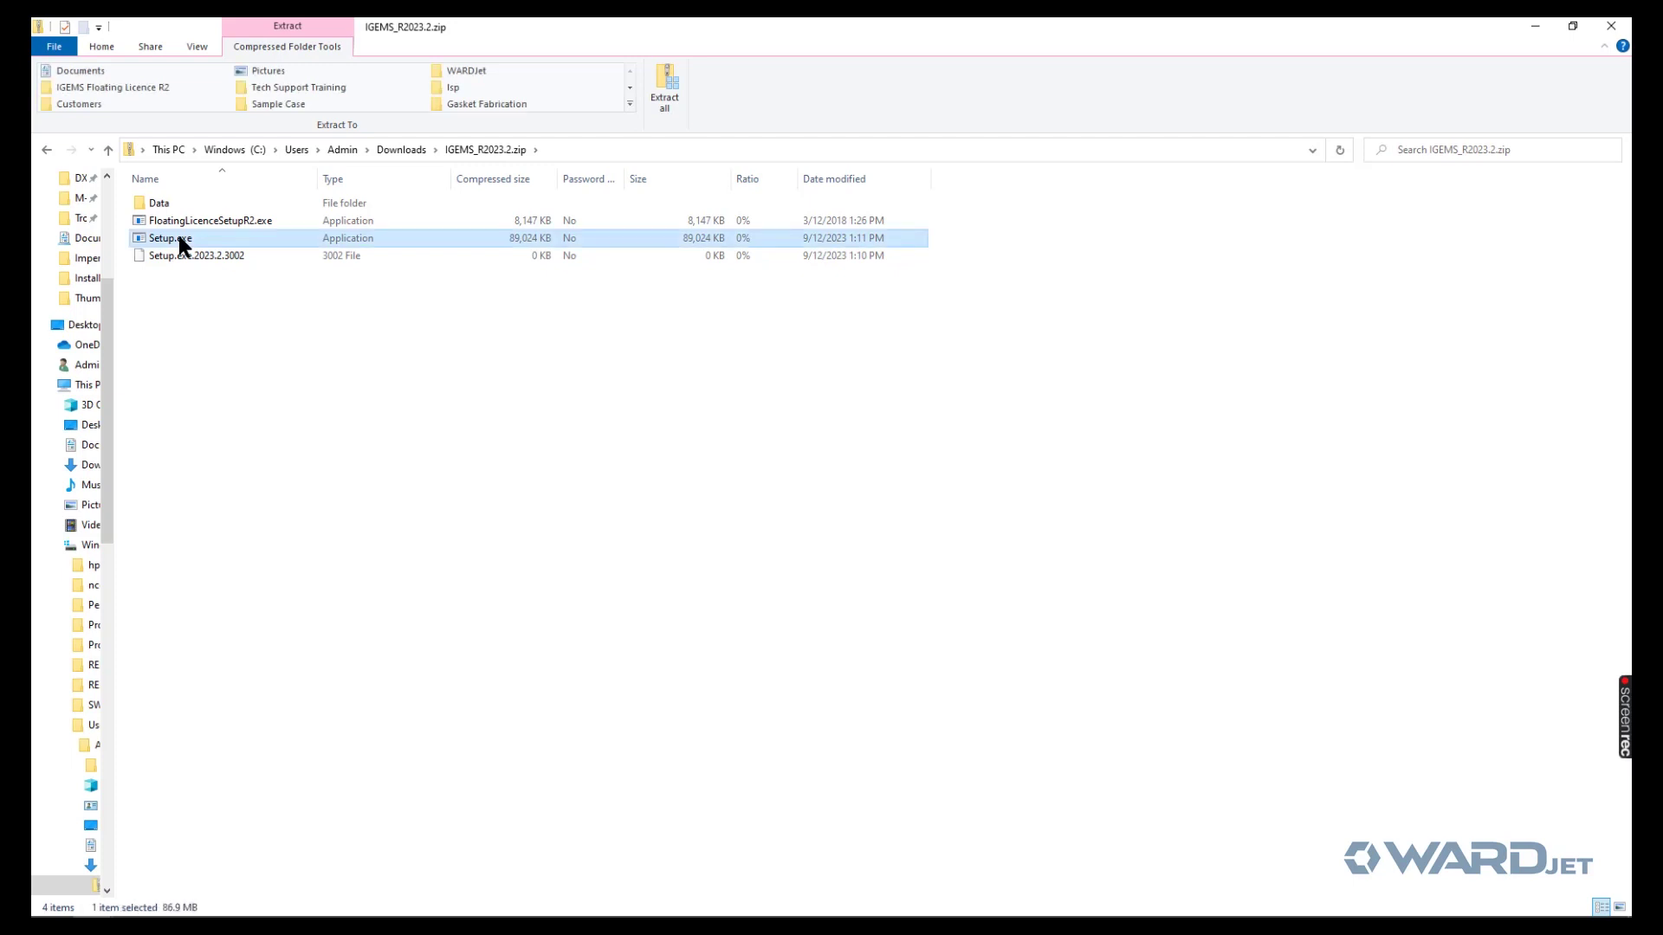
double_click(179, 238)
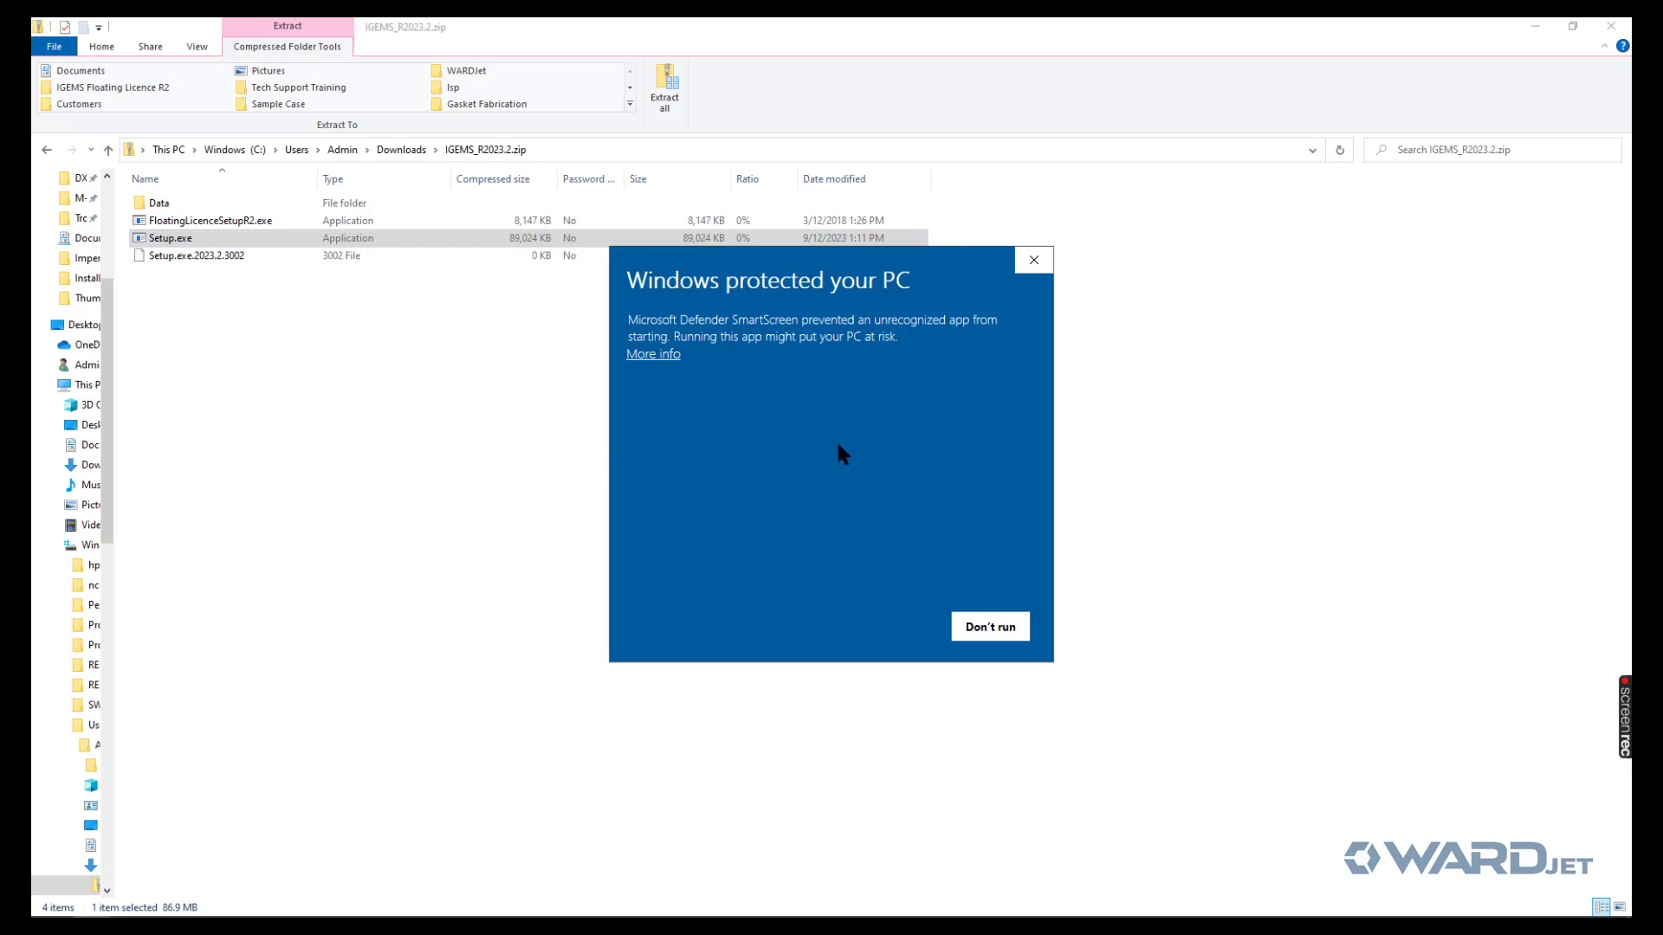
left_click(651, 356)
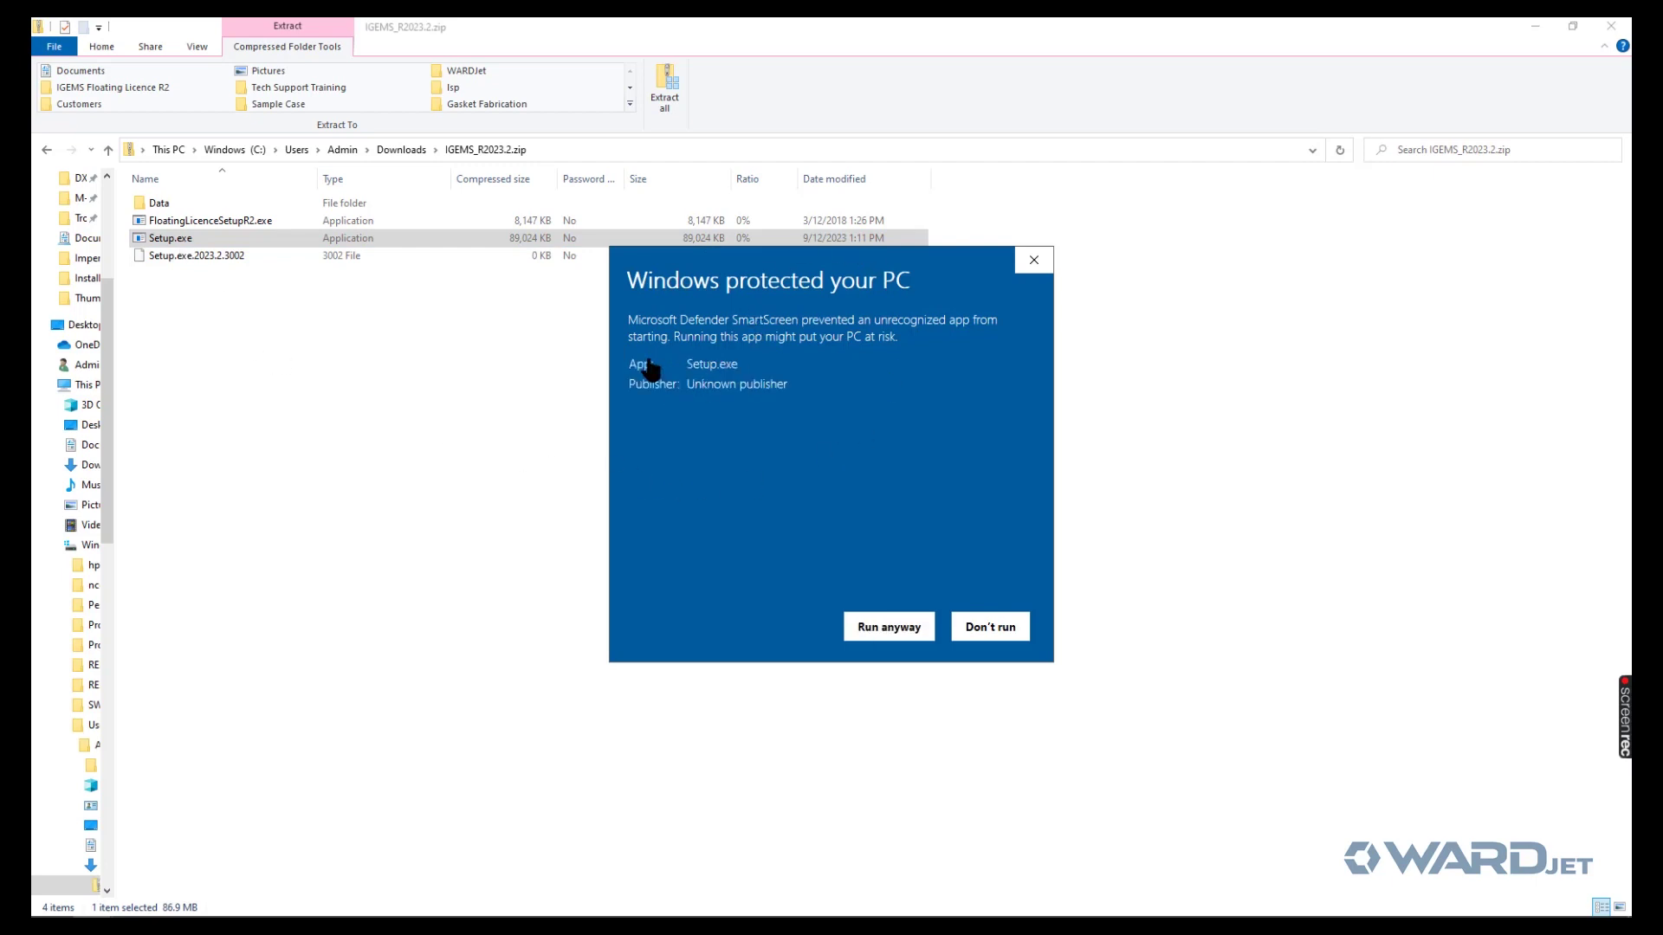
left_click(889, 635)
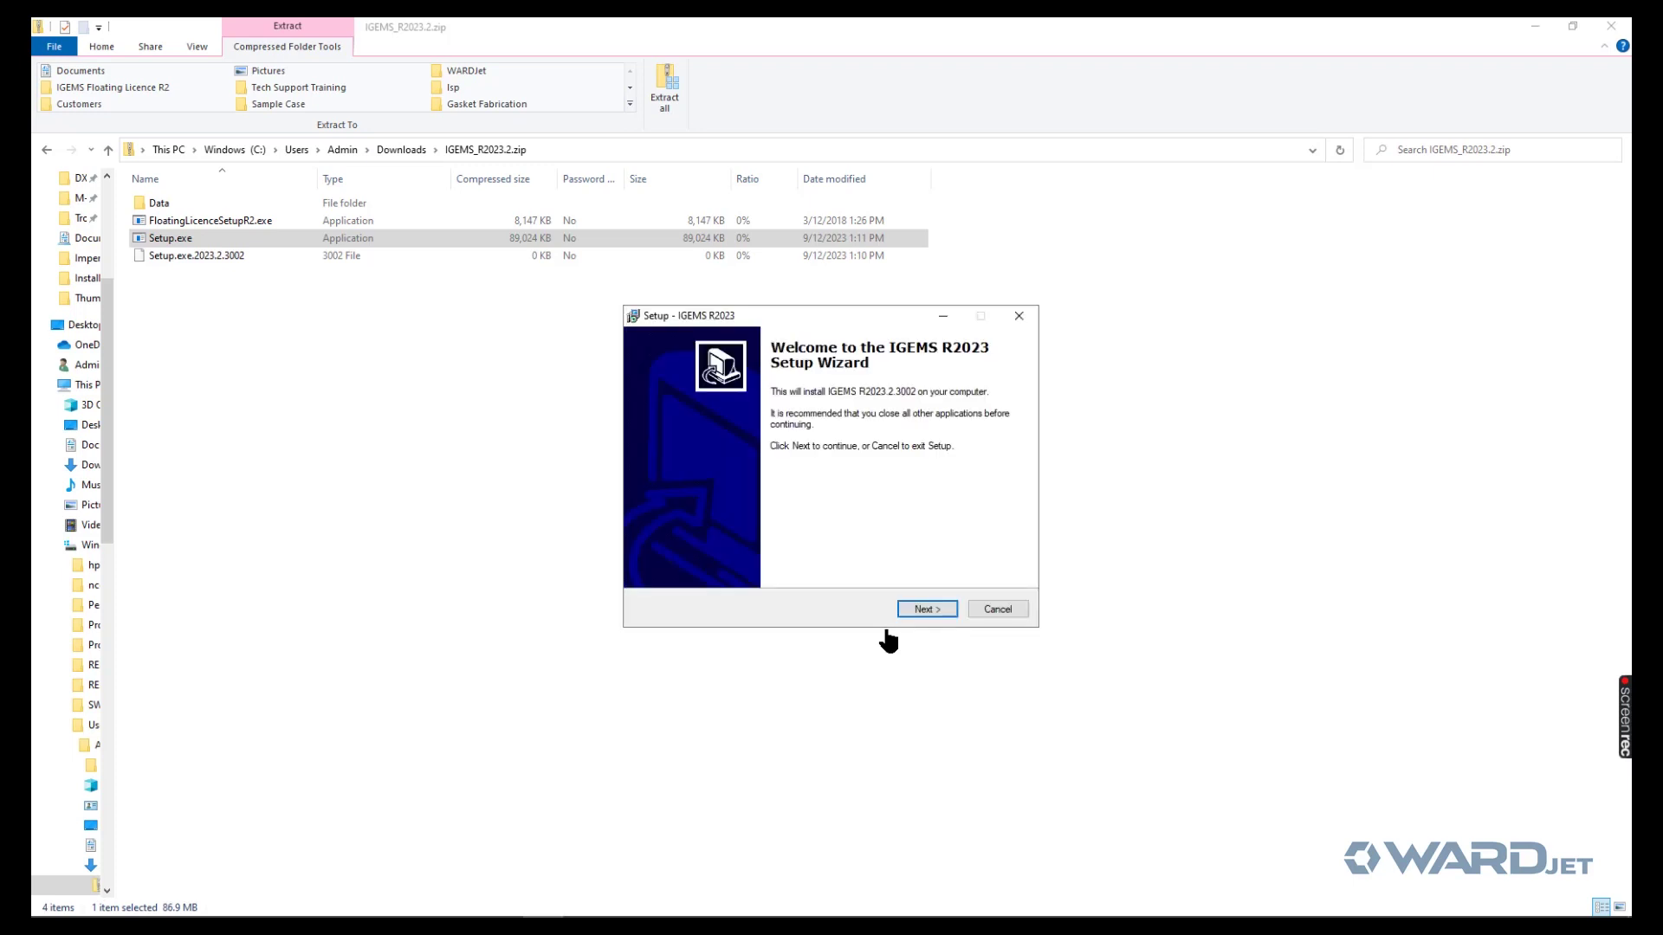
- Install IGEMS R2023, accepting the licence agreement, and finish with IGEMS launching
left_click(925, 607)
left_click(696, 557)
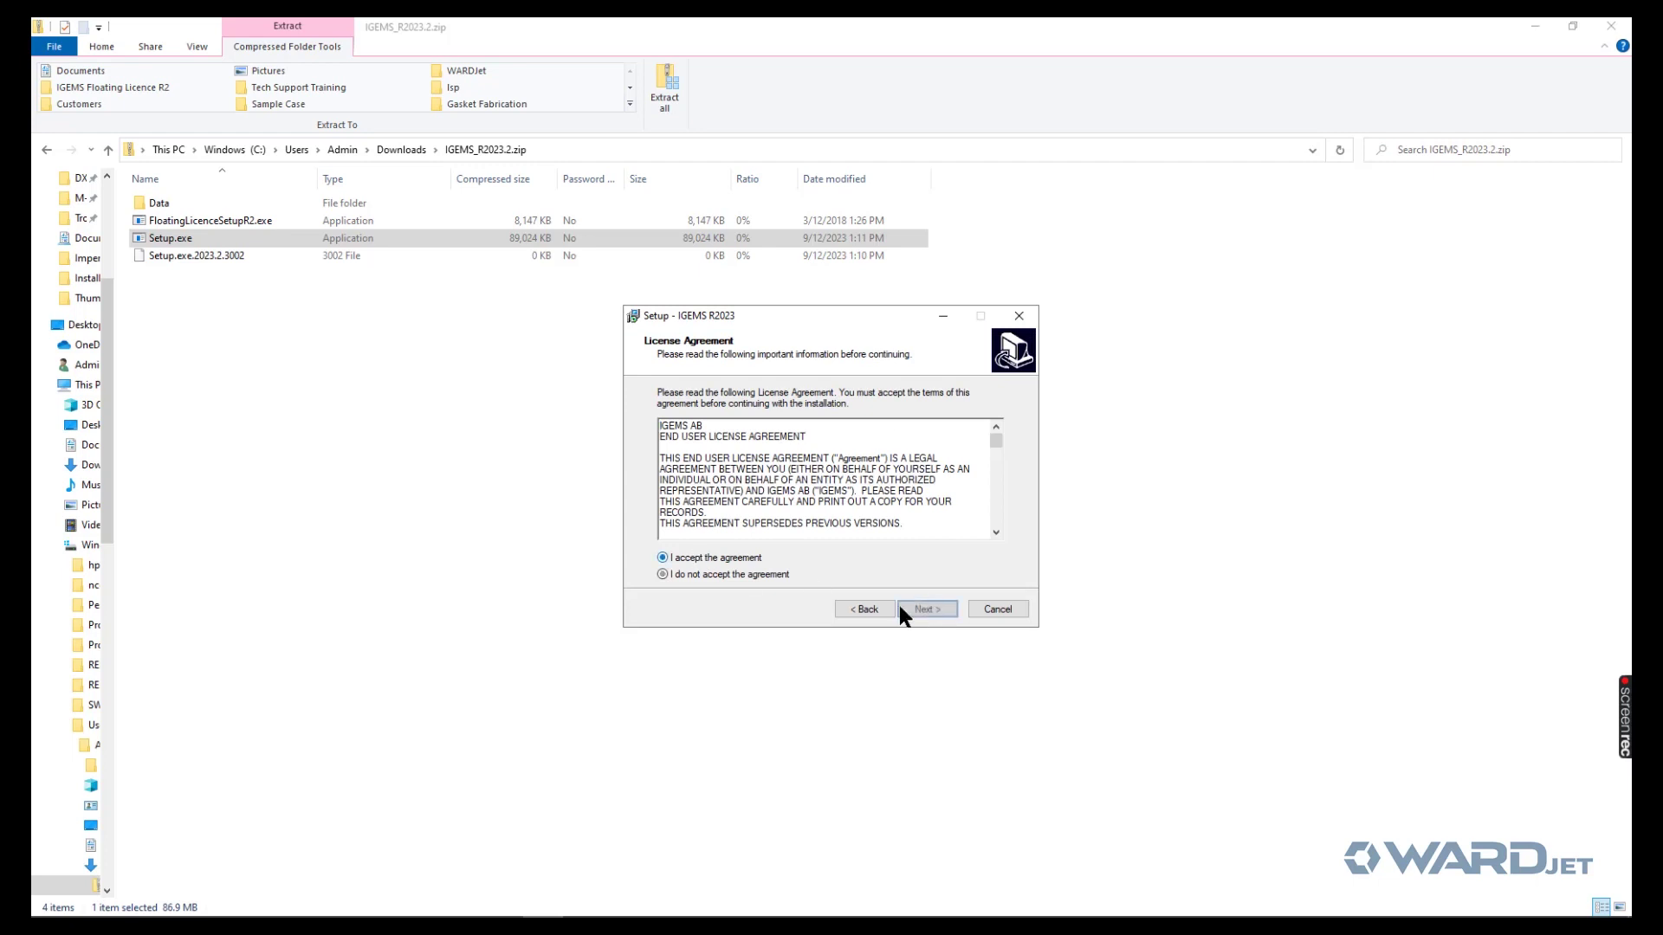
left_click(918, 607)
left_click(917, 606)
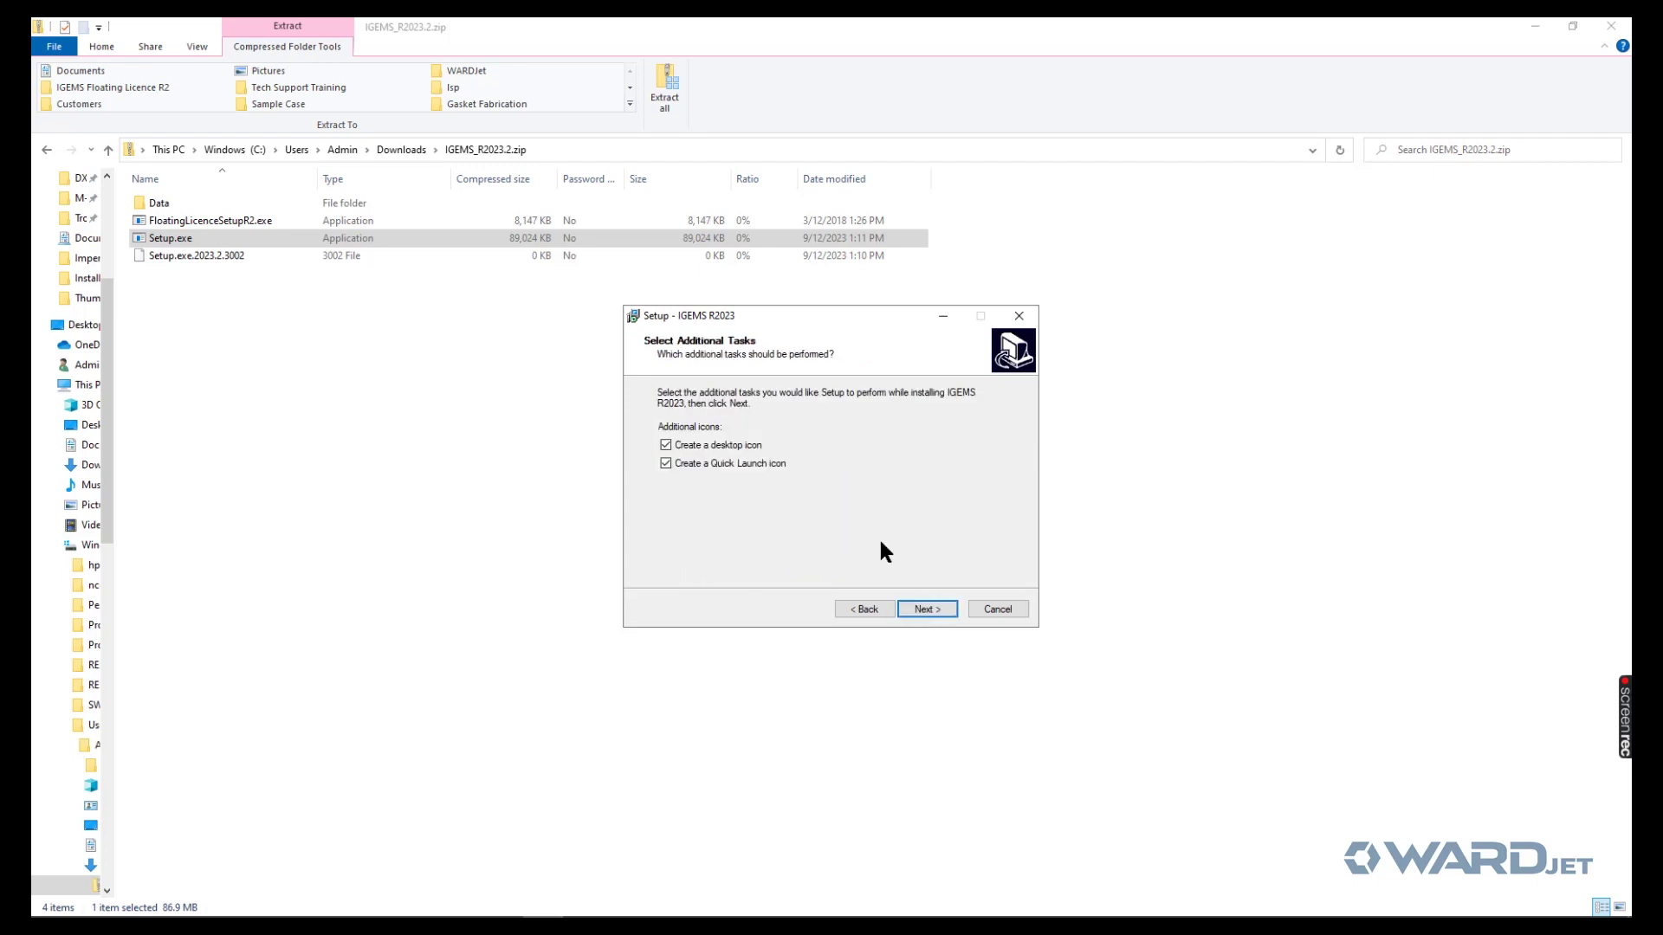
left_click(914, 607)
left_click(916, 607)
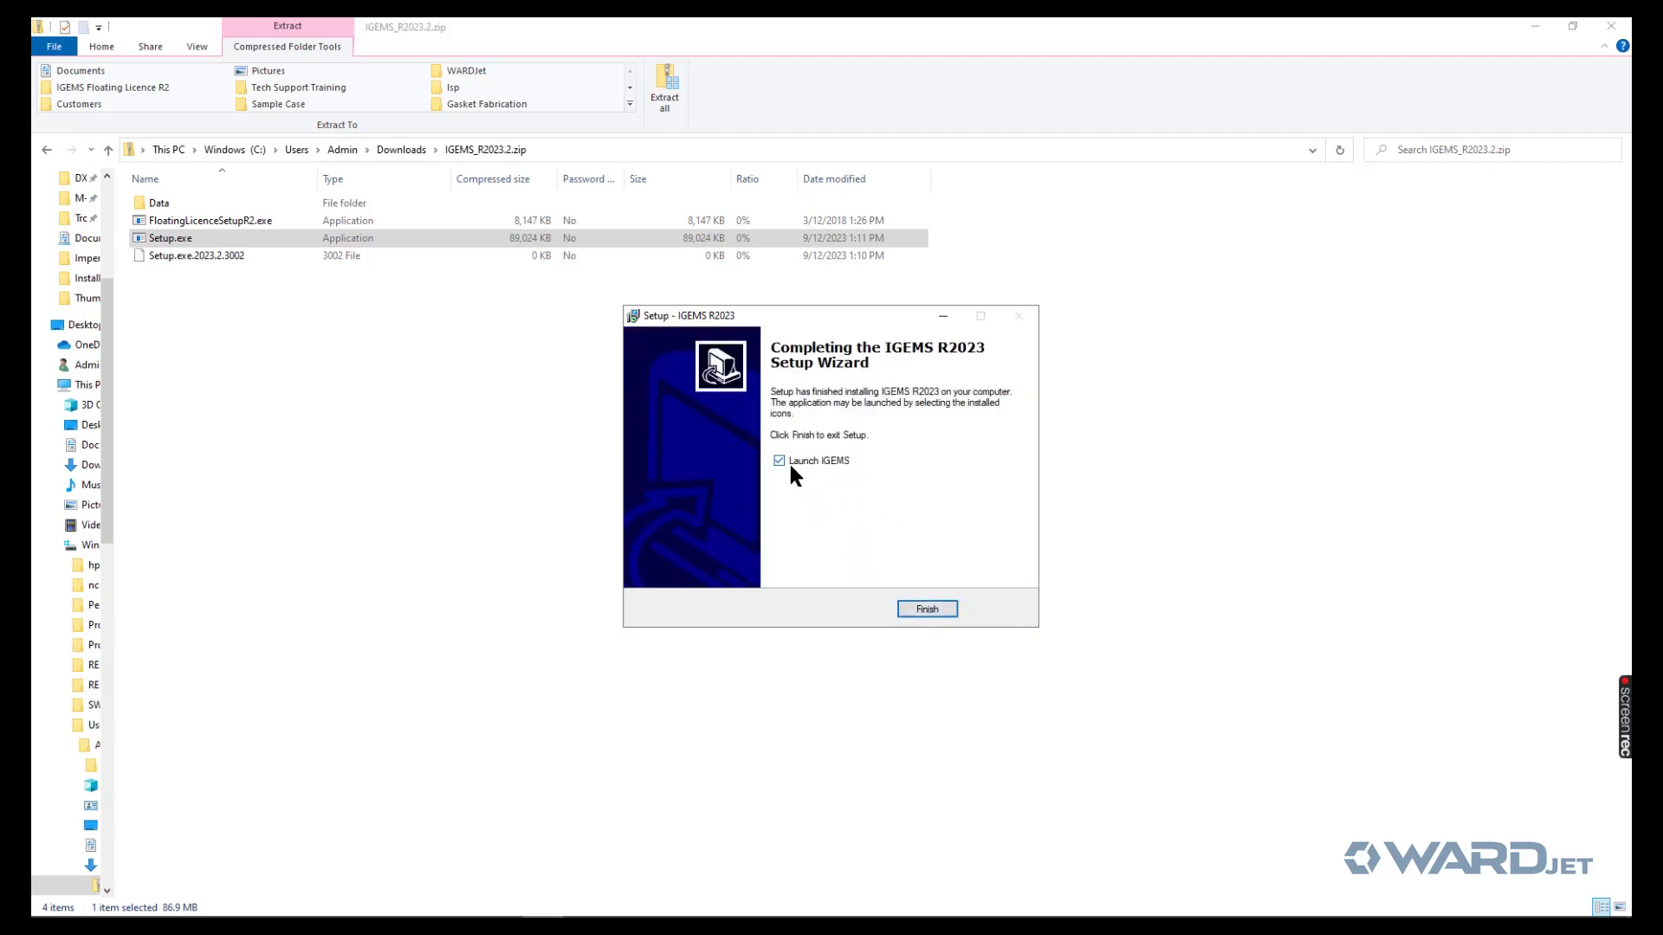
left_click(927, 610)
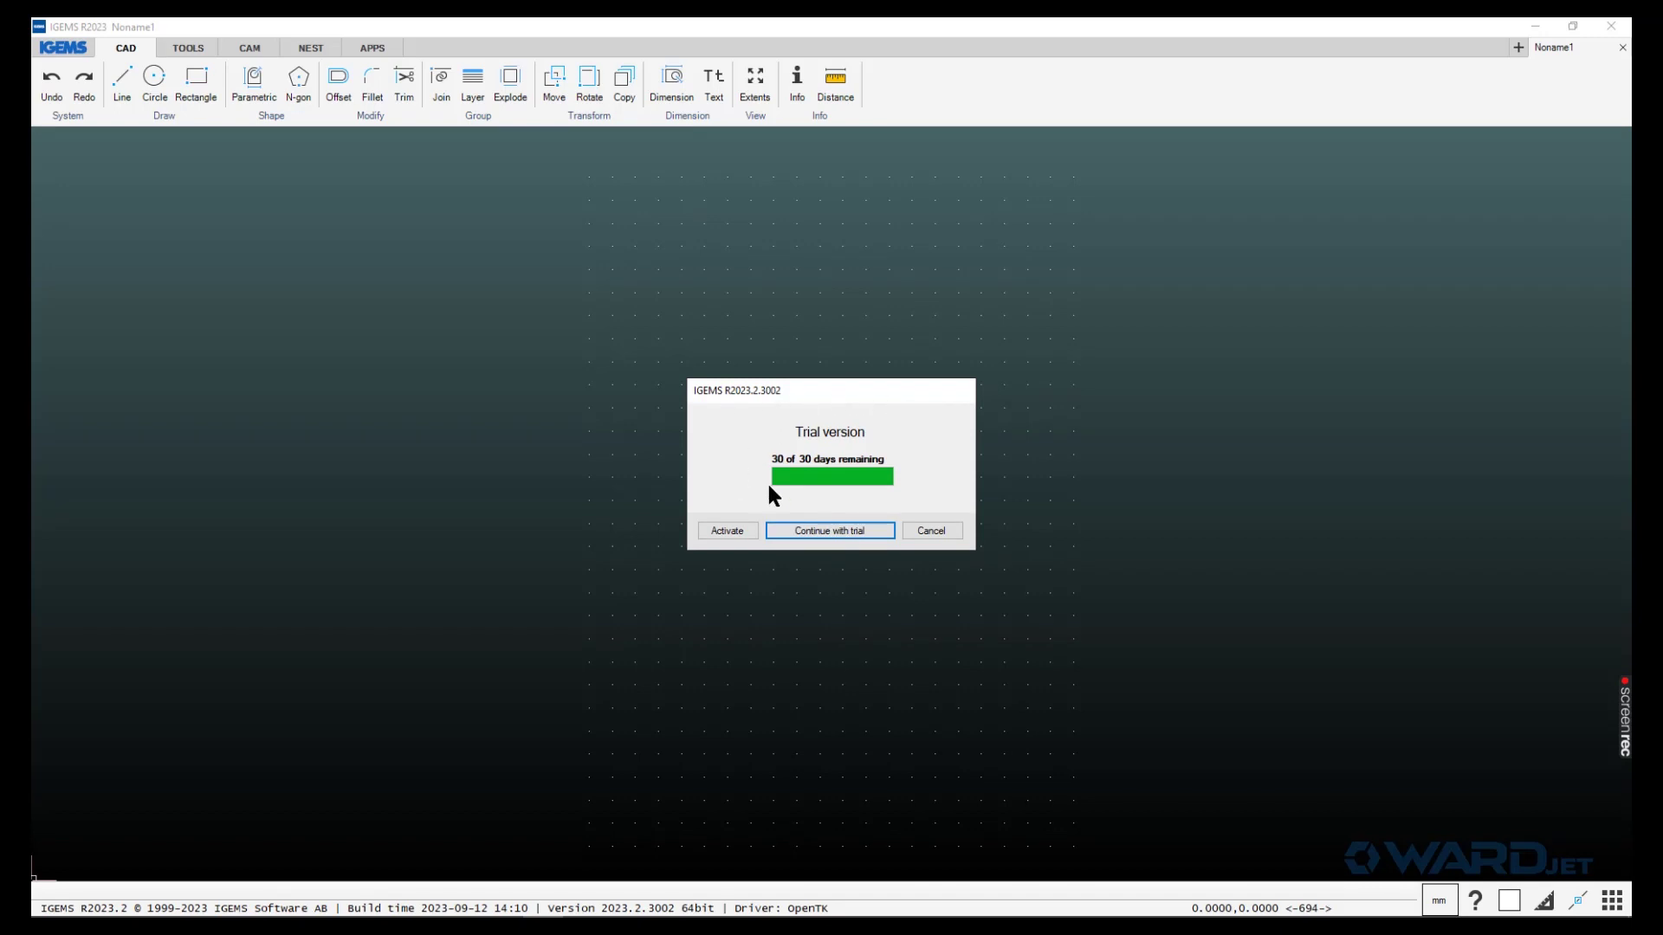
- Choose subscription licence activation, log in to the licence server, and switch to Chrome
left_click(726, 533)
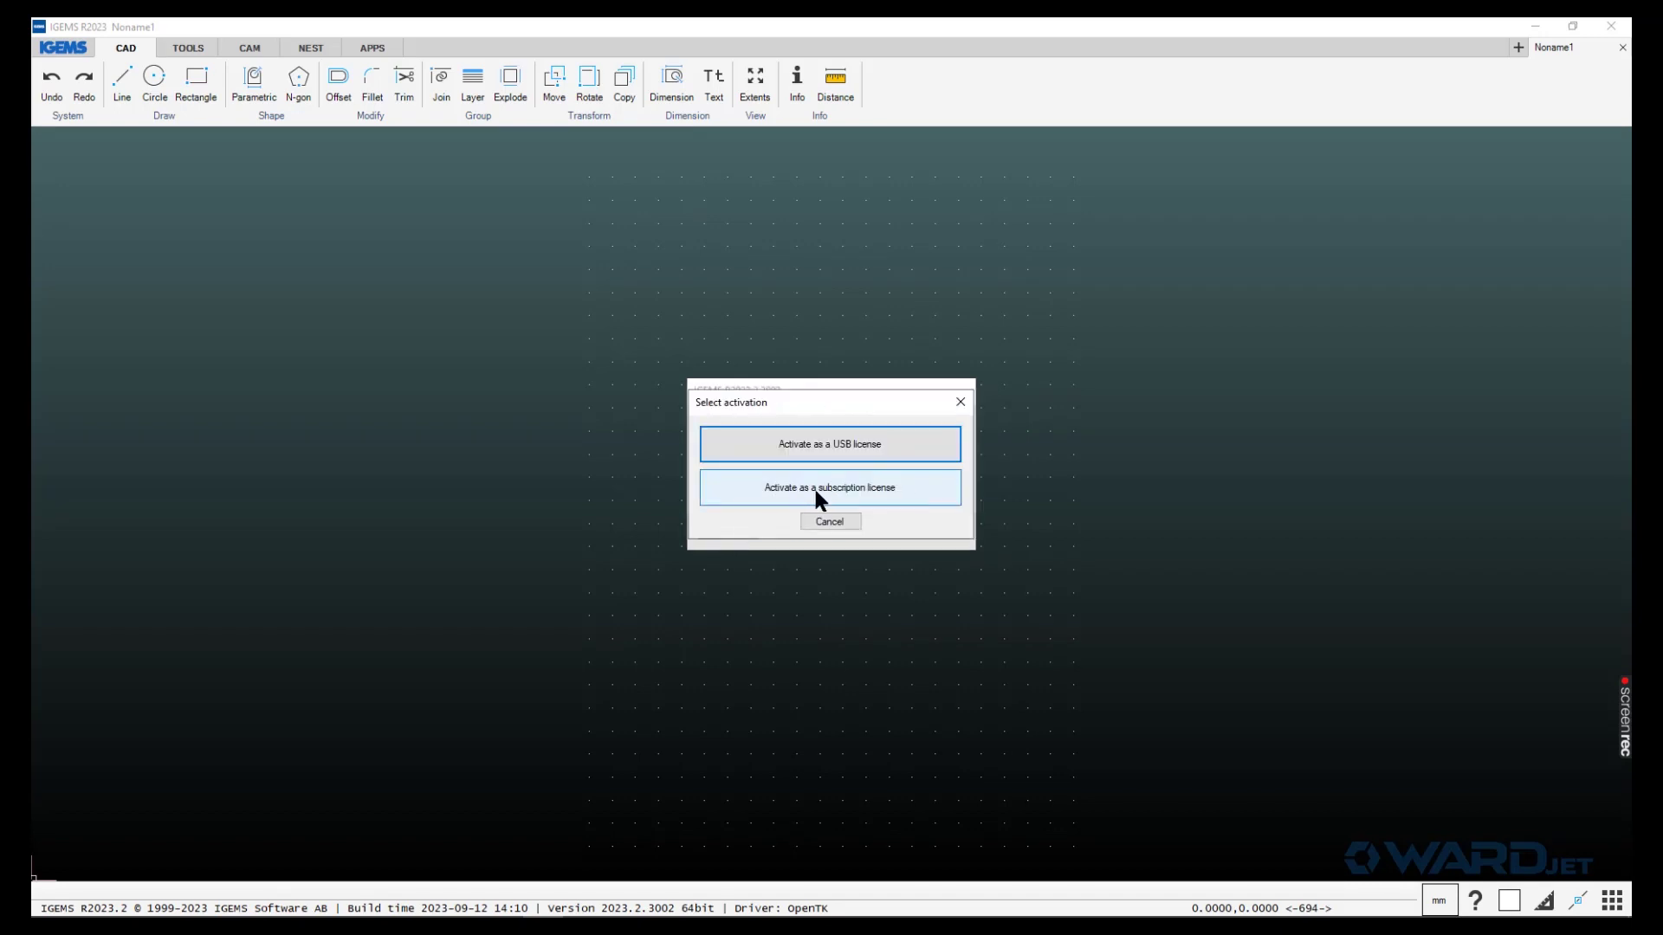
left_click(850, 490)
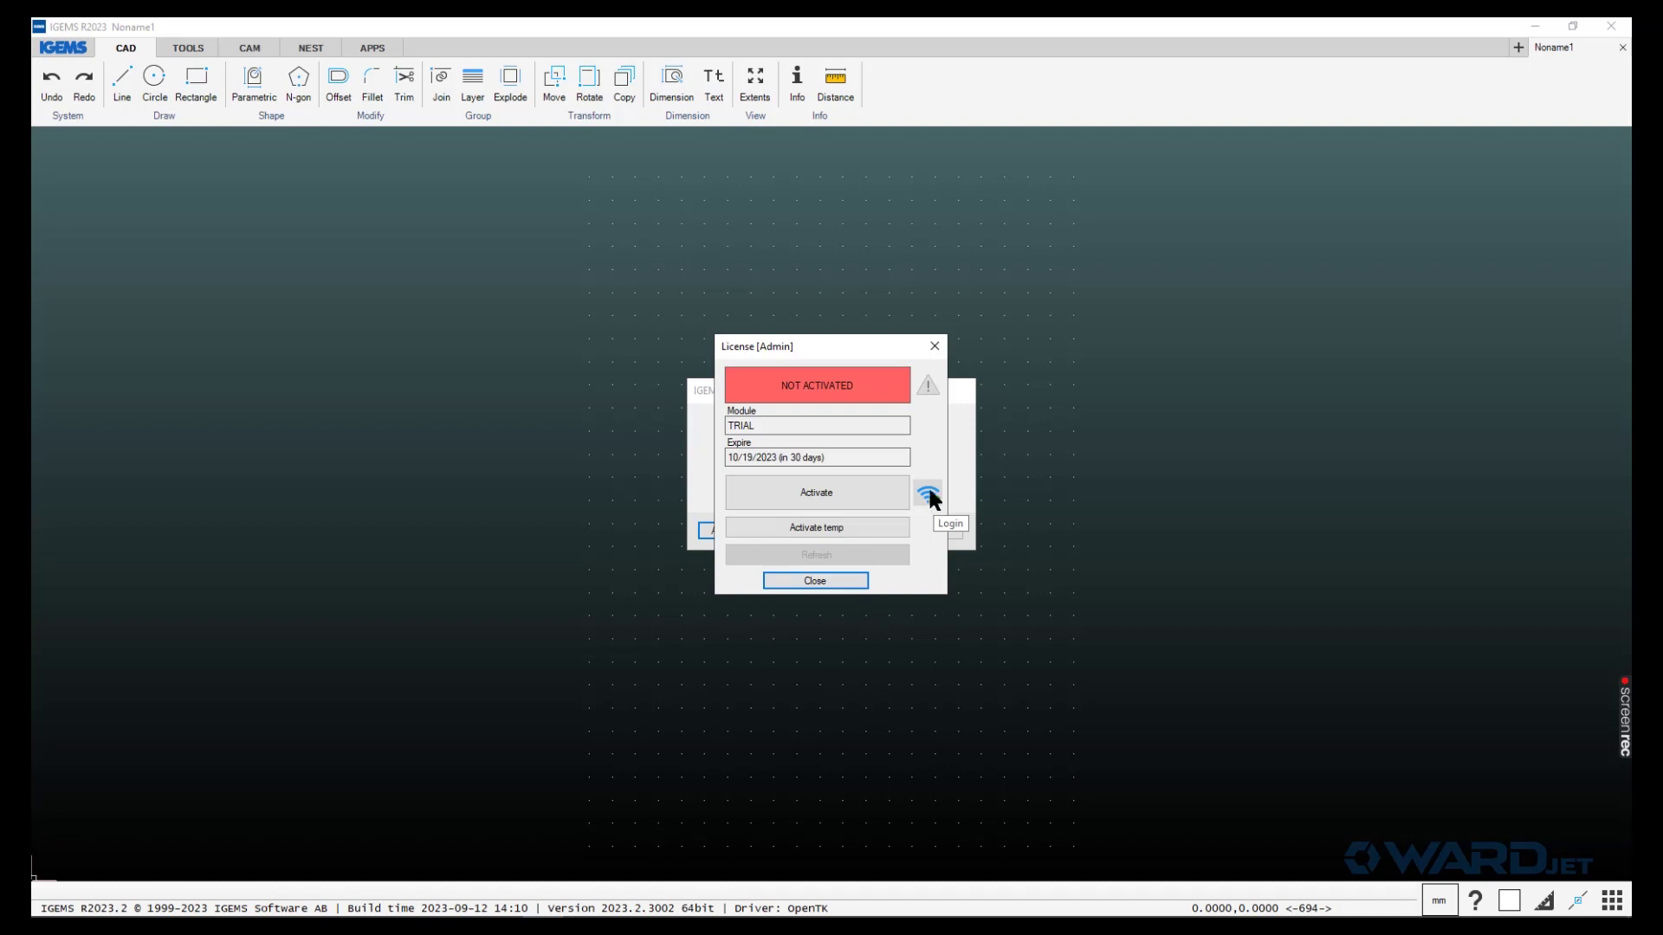
left_click(929, 494)
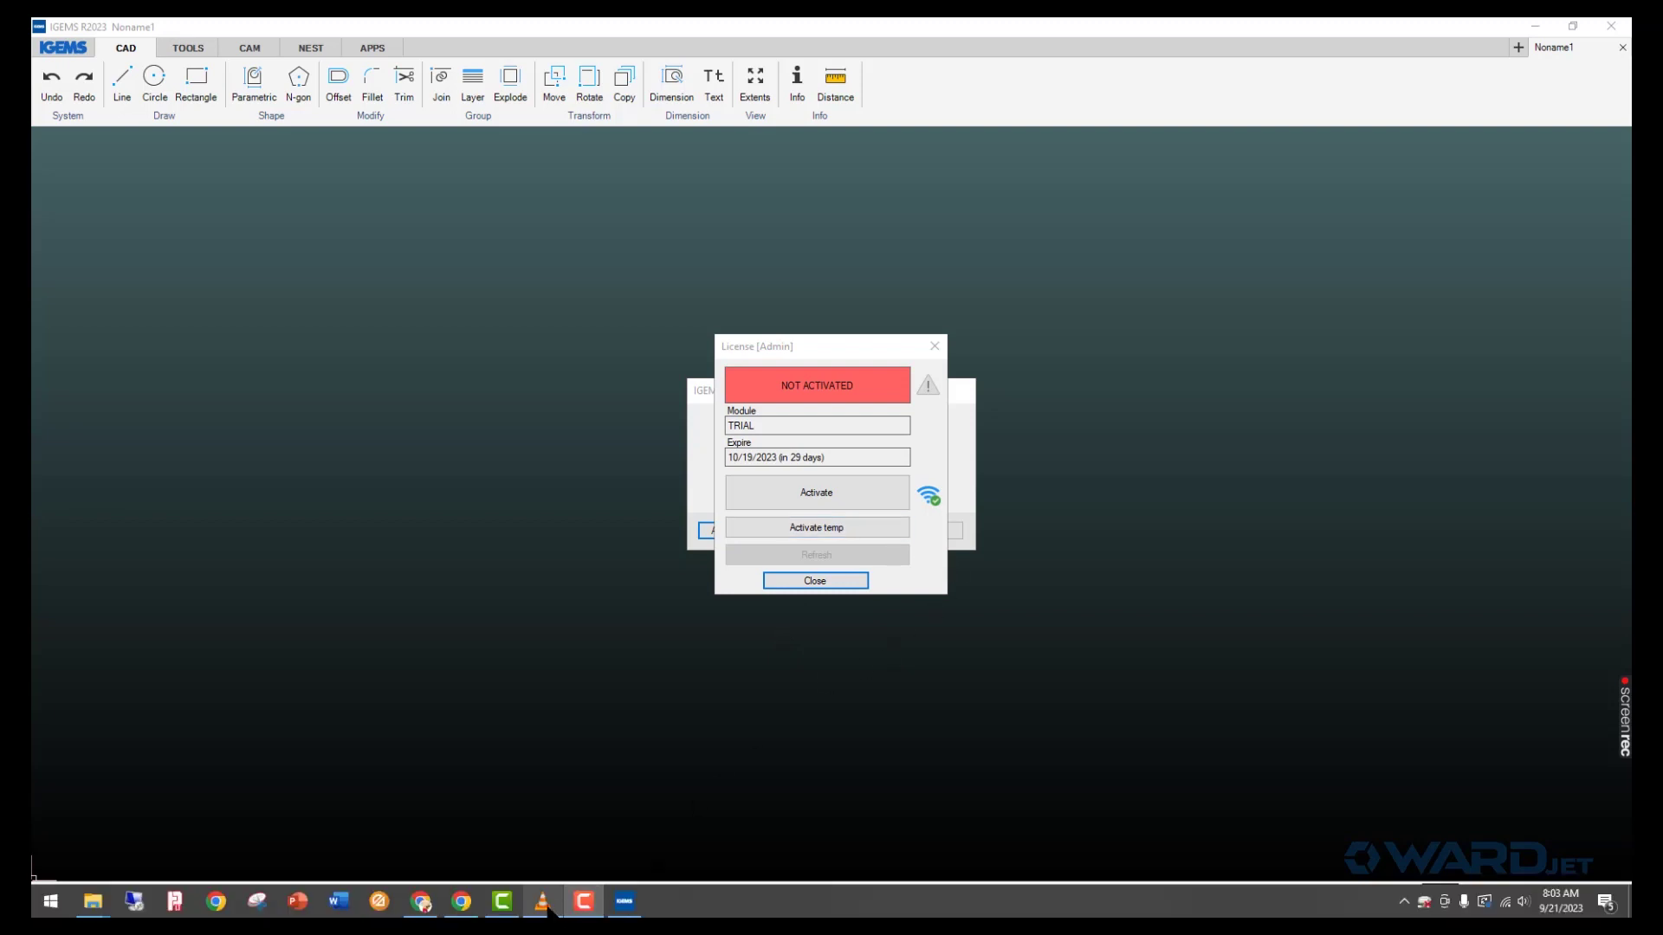
left_click(422, 903)
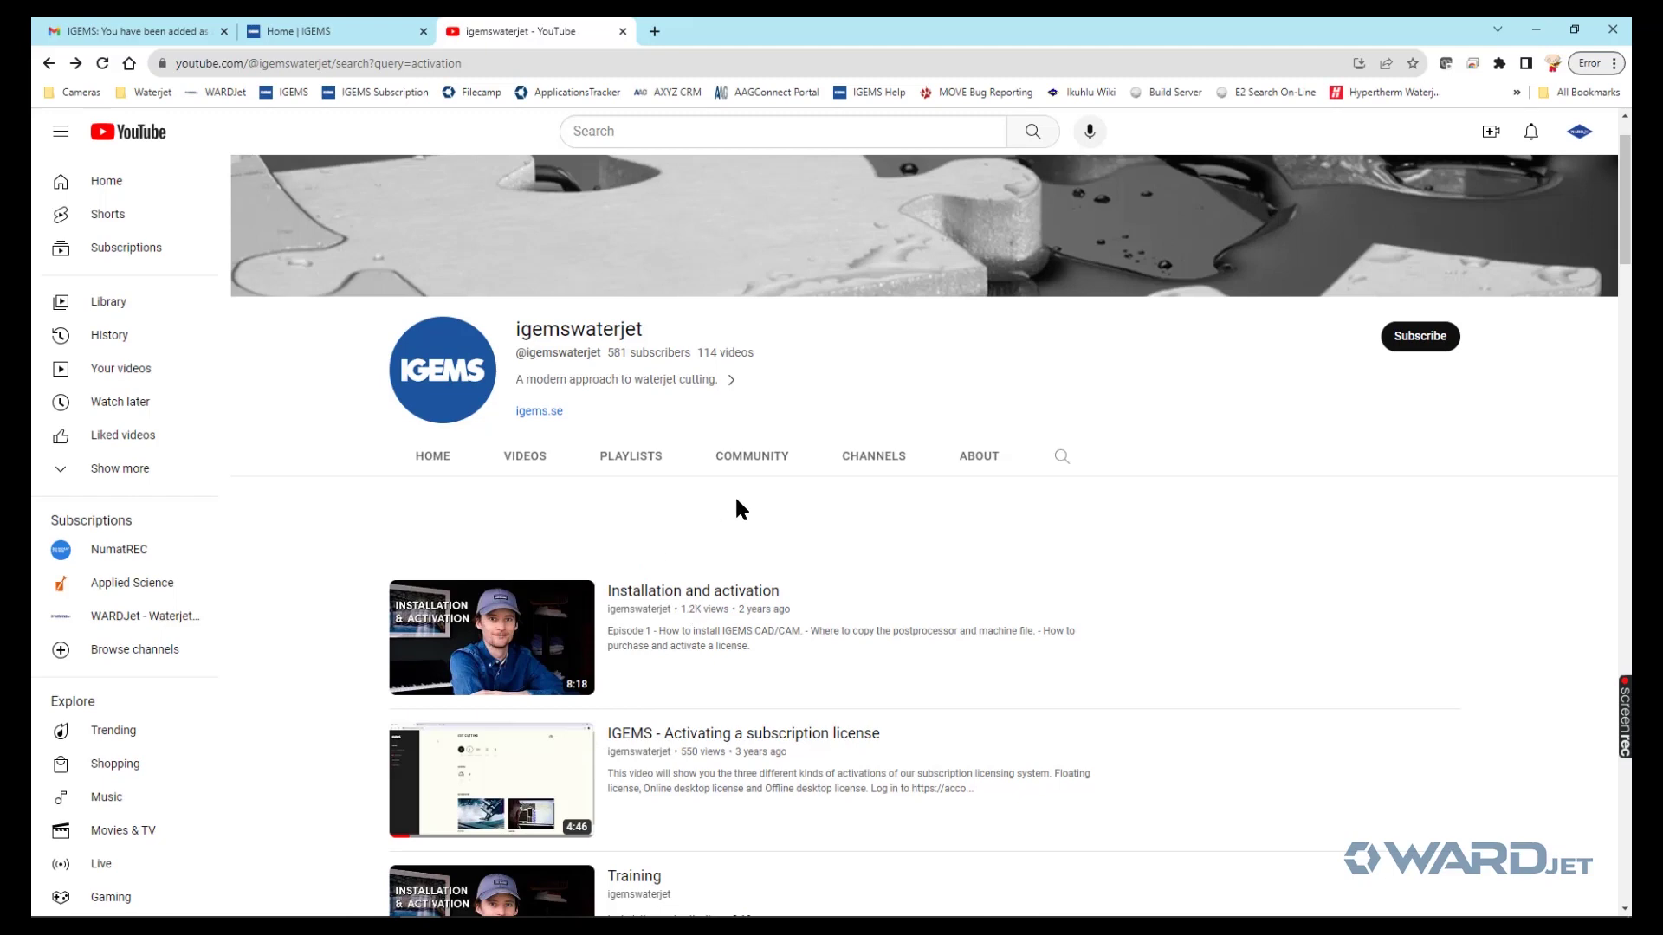
- Search the igemswaterjet YouTube channel for 'activation'
scroll(742, 510, "down", 1)
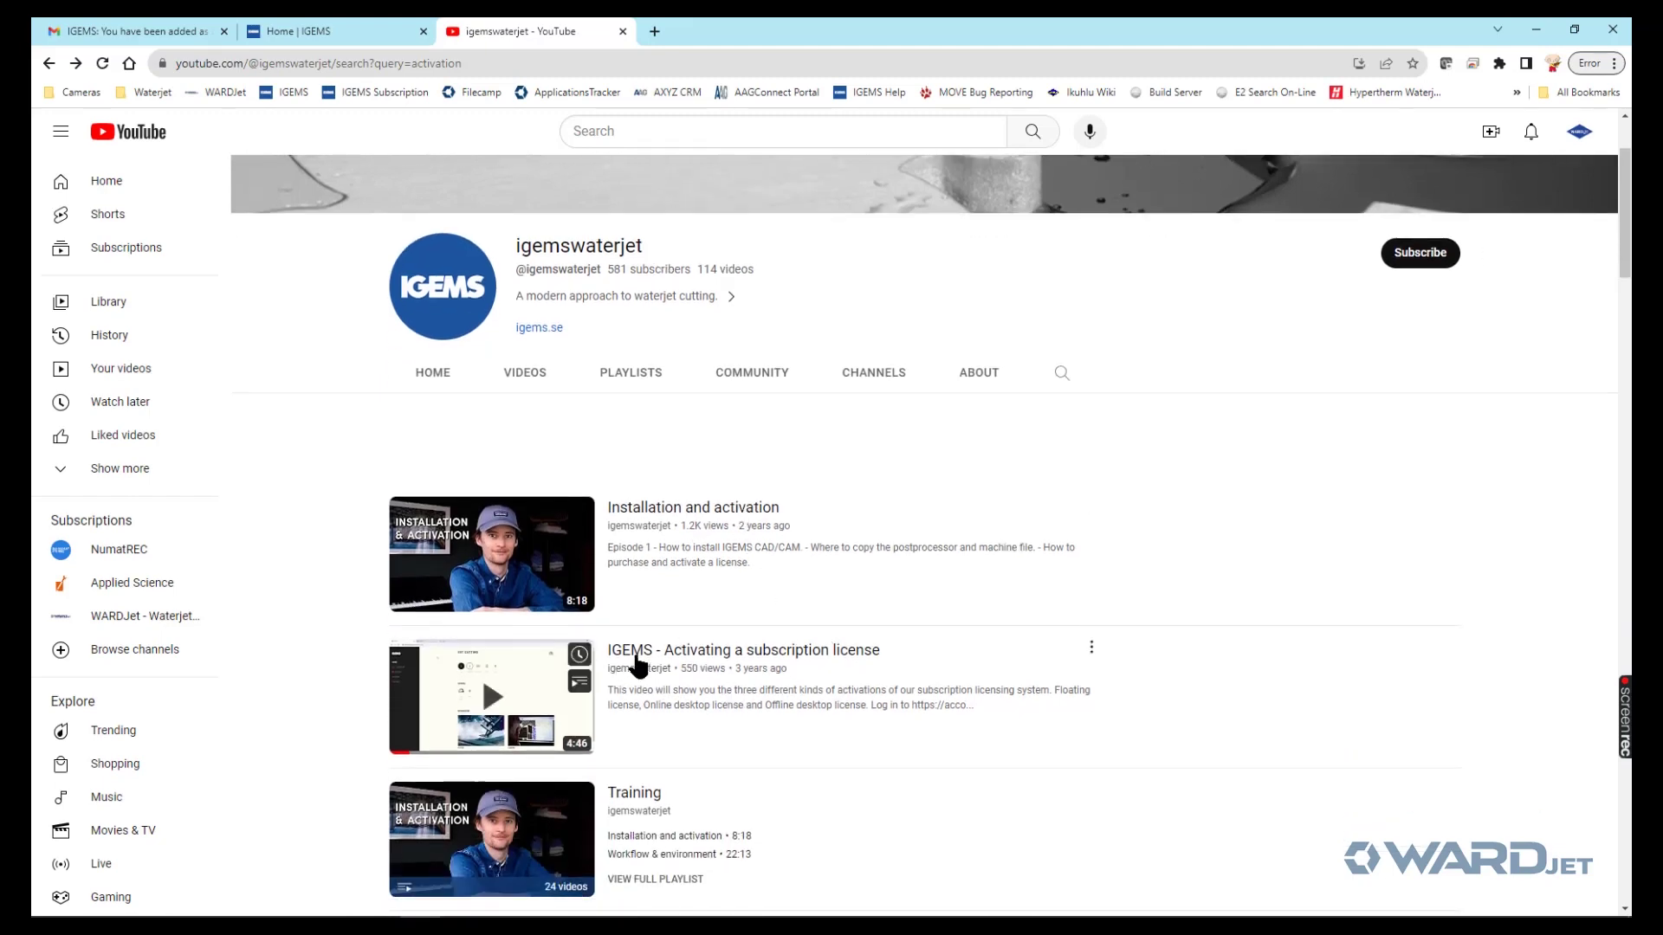
scroll(635, 658, "up", 2)
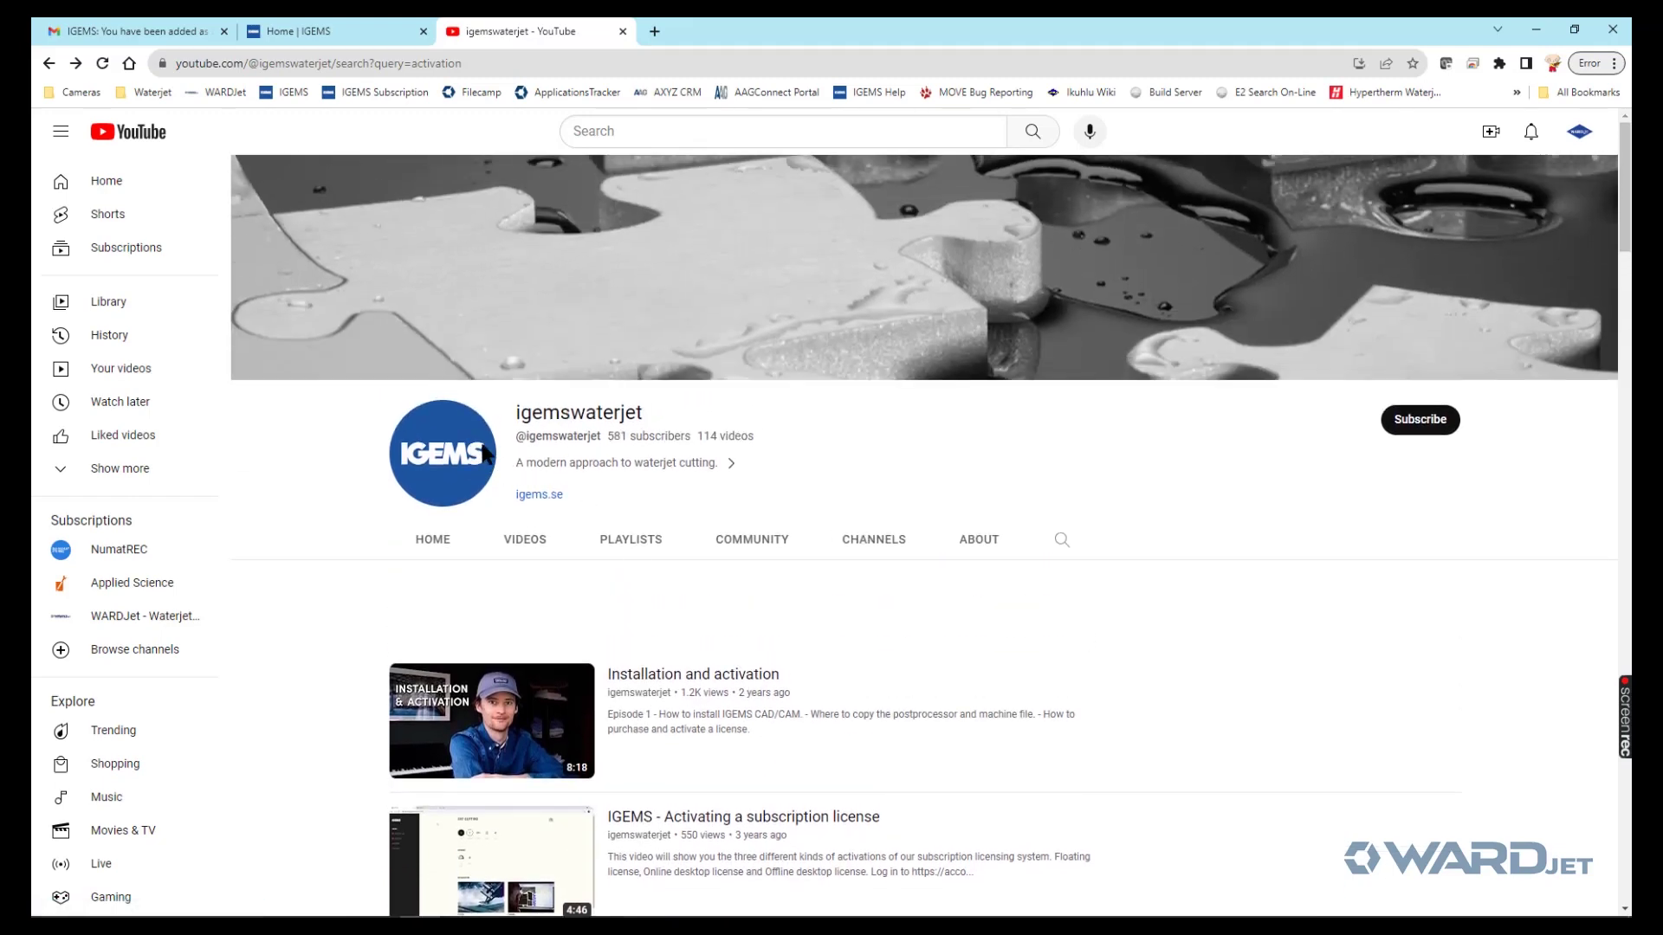
scroll(764, 632, "down", 2)
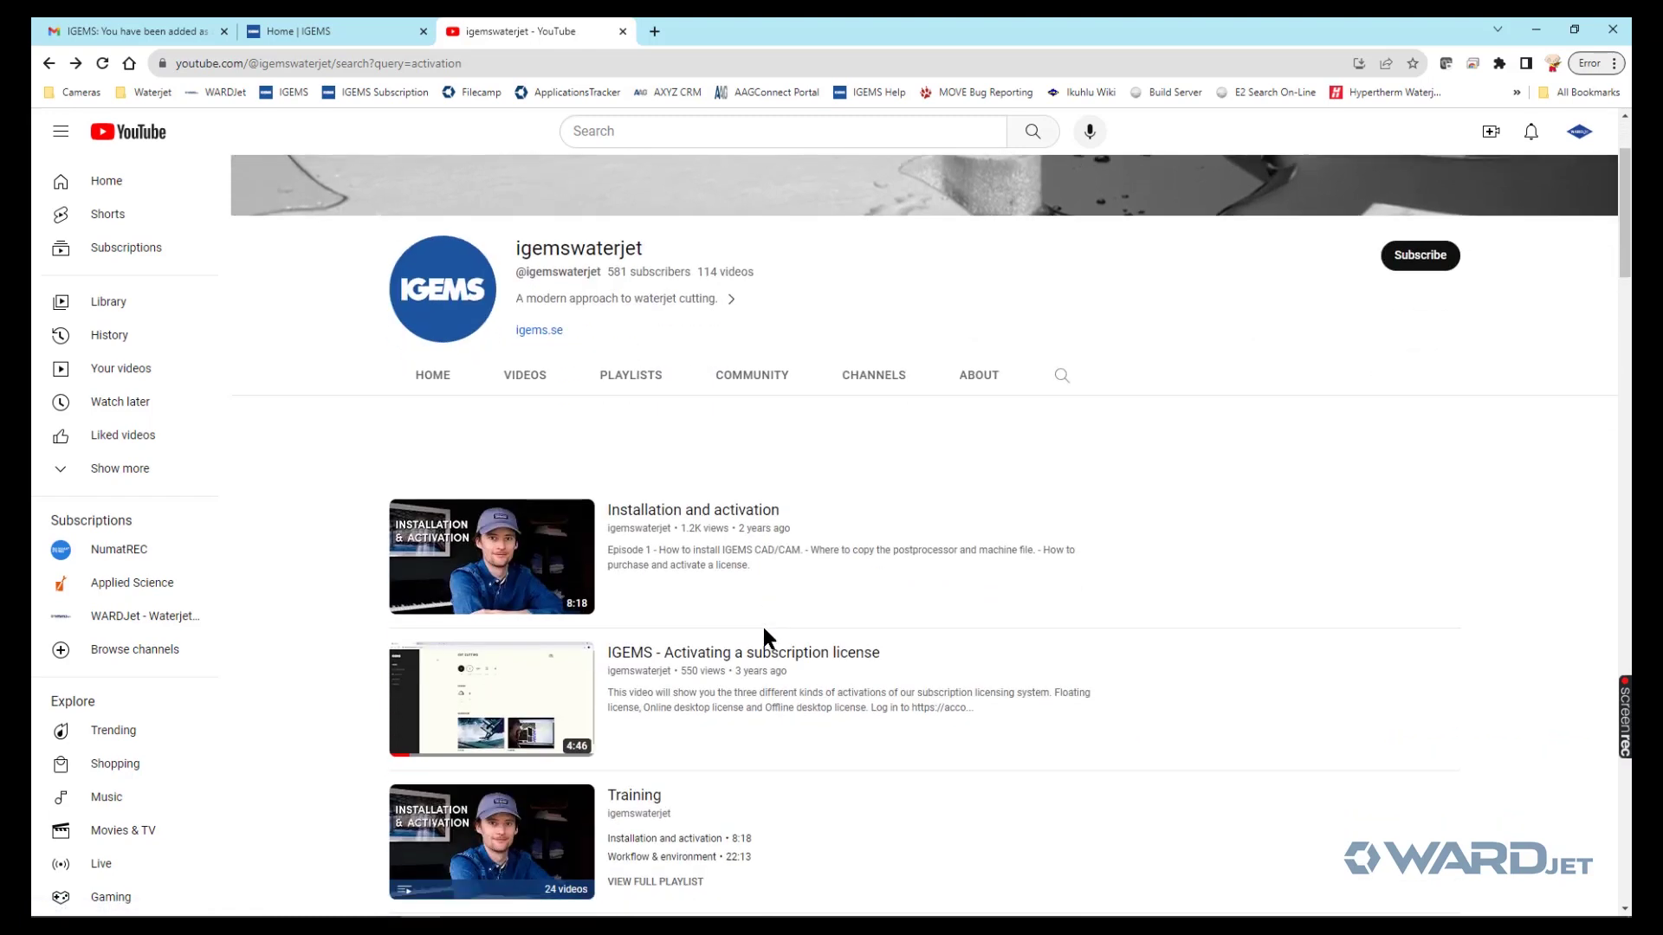
scroll(1146, 430, "up", 2)
scroll(1093, 450, "down", 2)
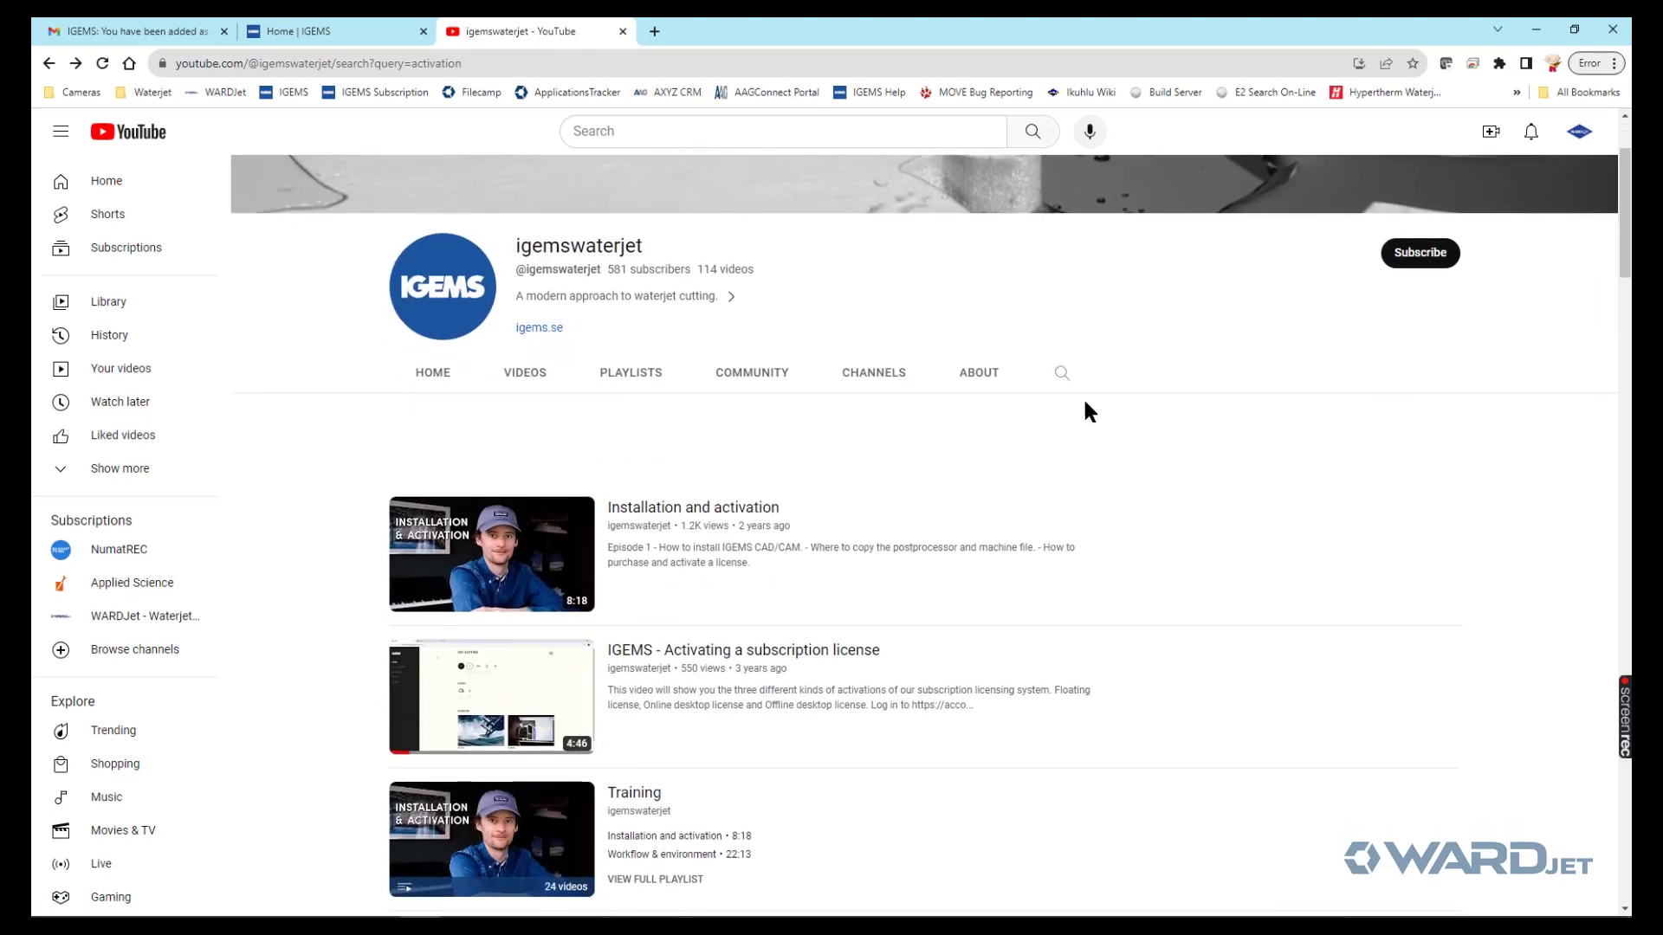
left_click(1063, 373)
type("activation")
key("Return")
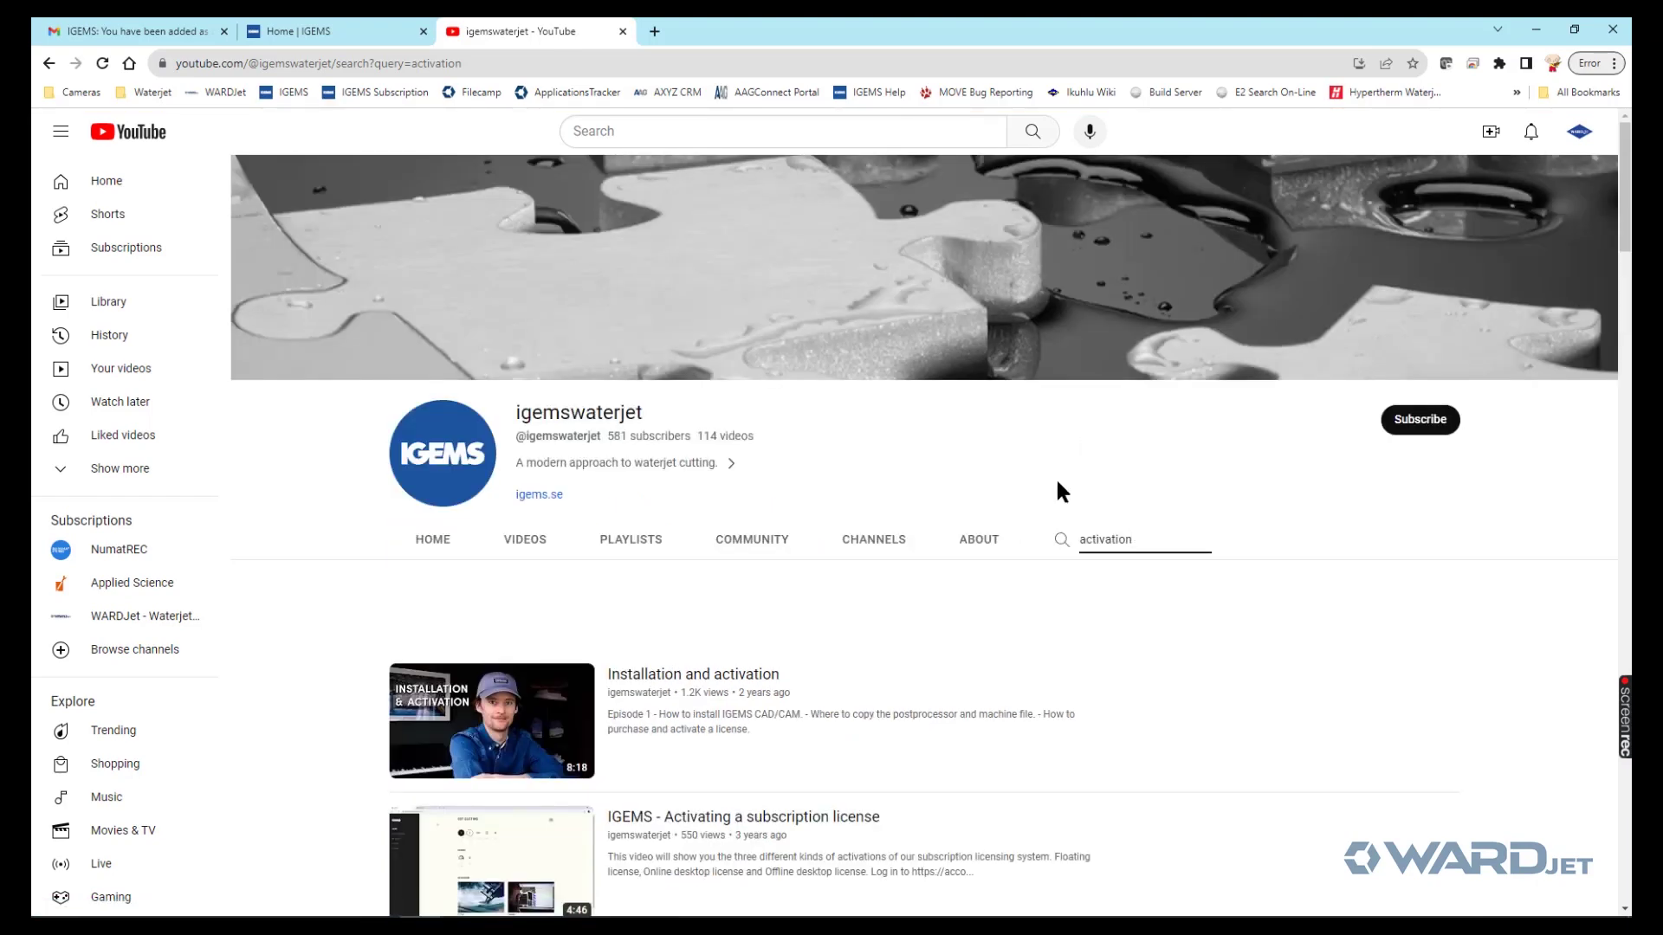
- Play the 'Activating a subscription license' video past the ad, then return to IGEMS
scroll(1048, 513, "down", 2)
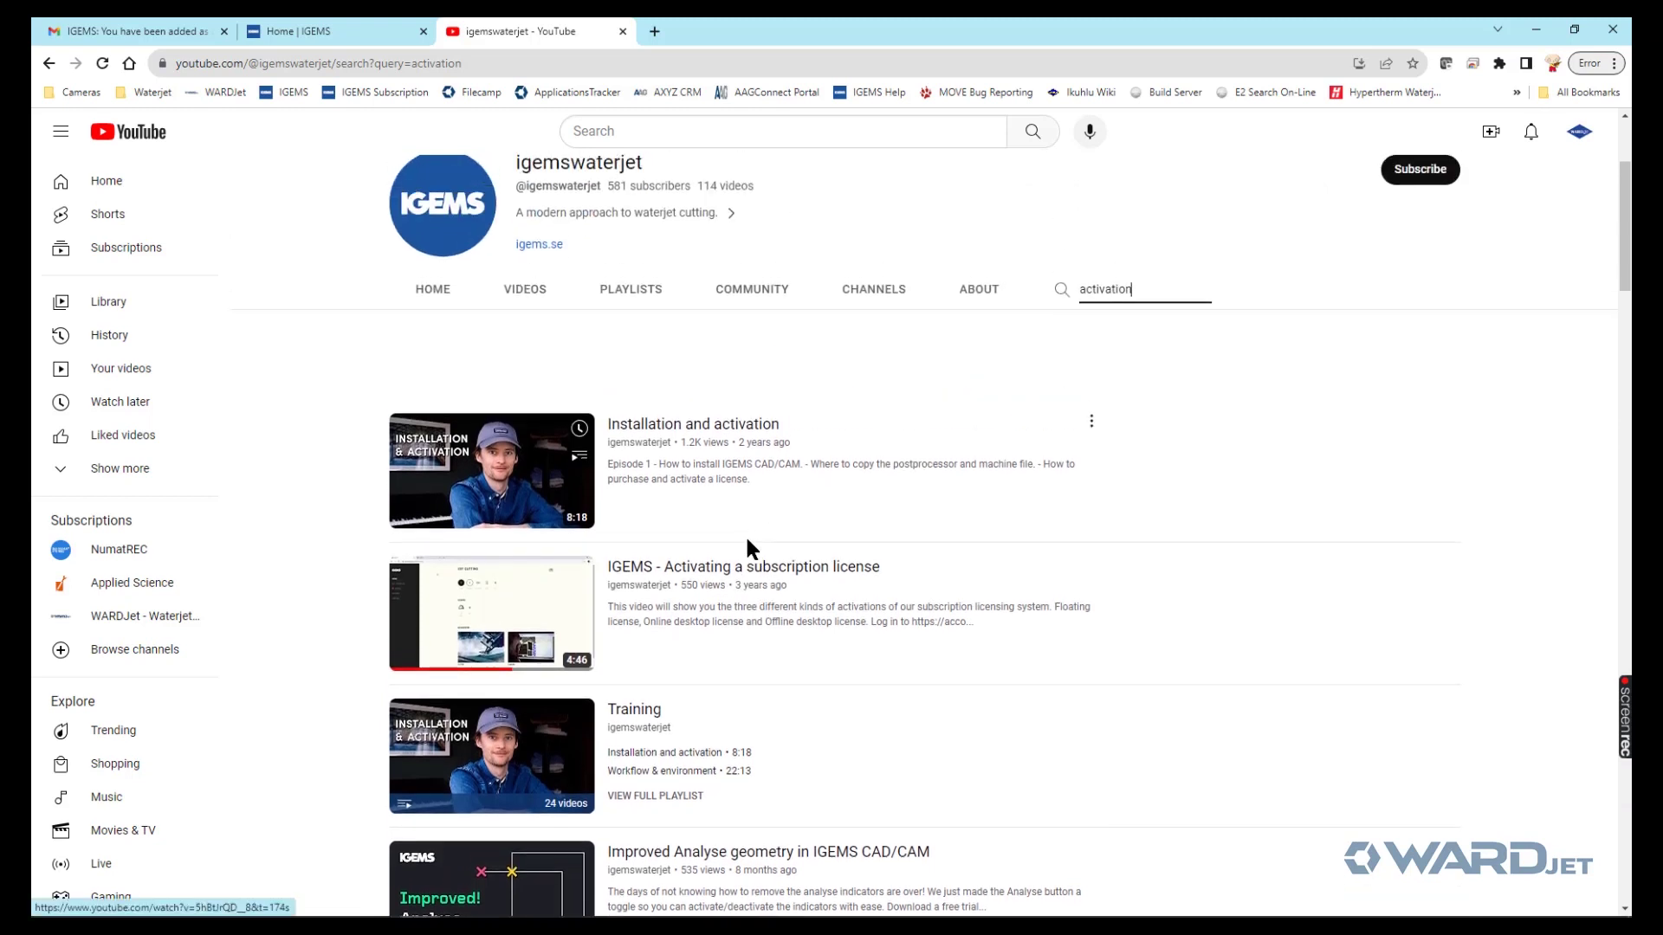
scroll(744, 546, "up", 1)
left_click(743, 572)
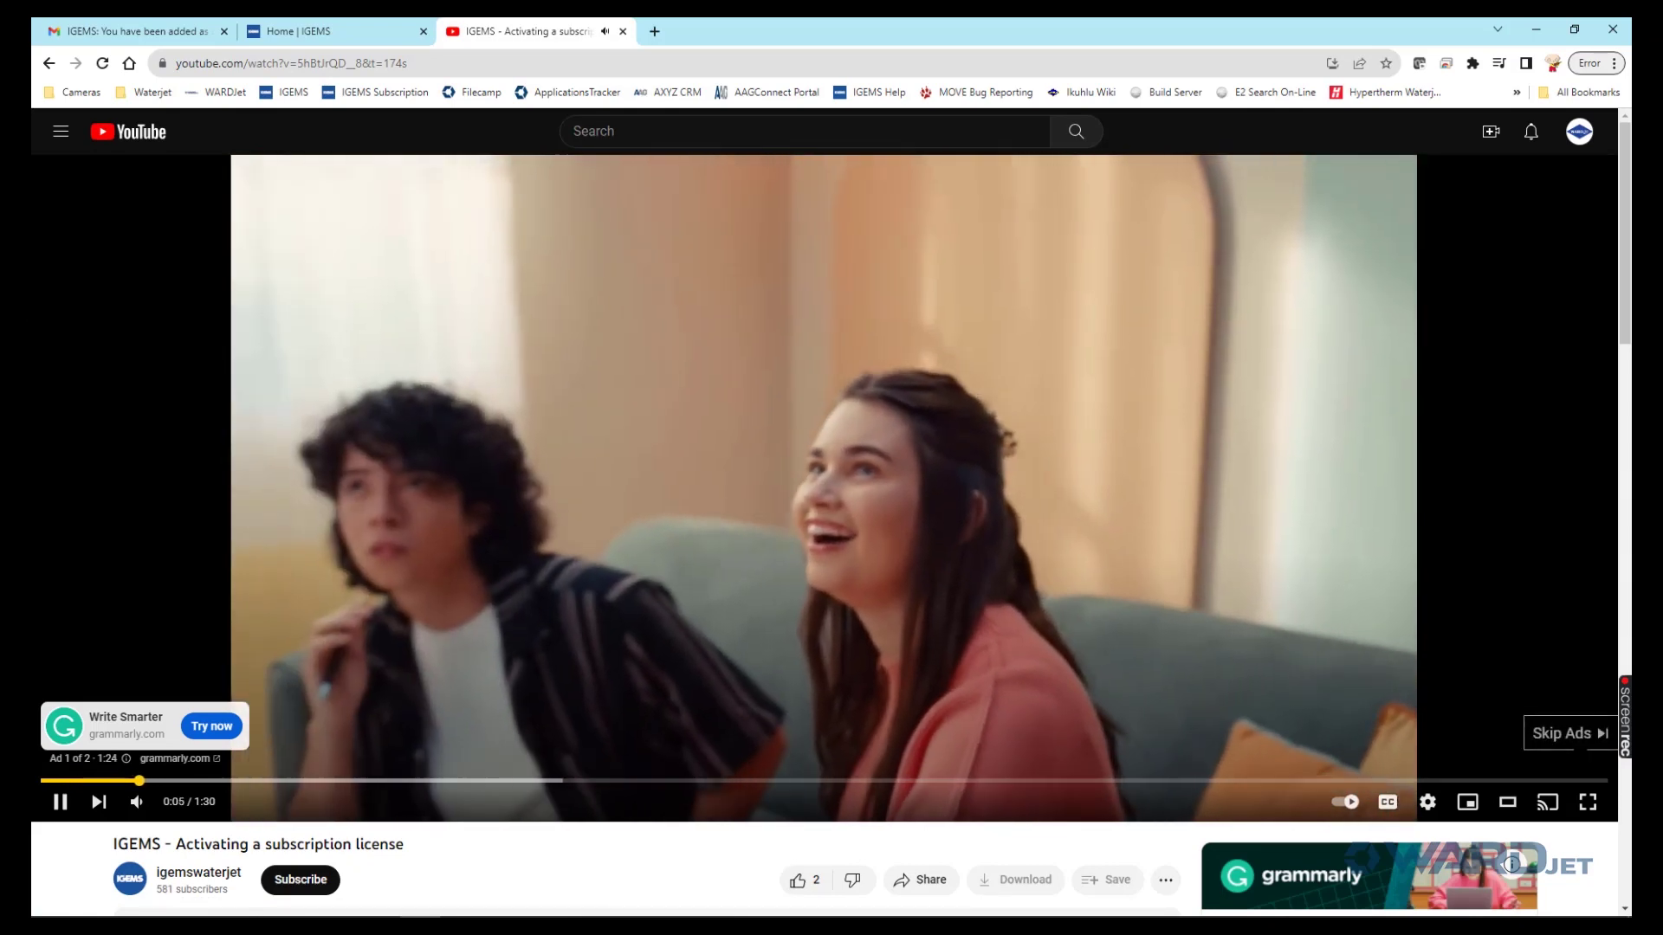
left_click(1570, 734)
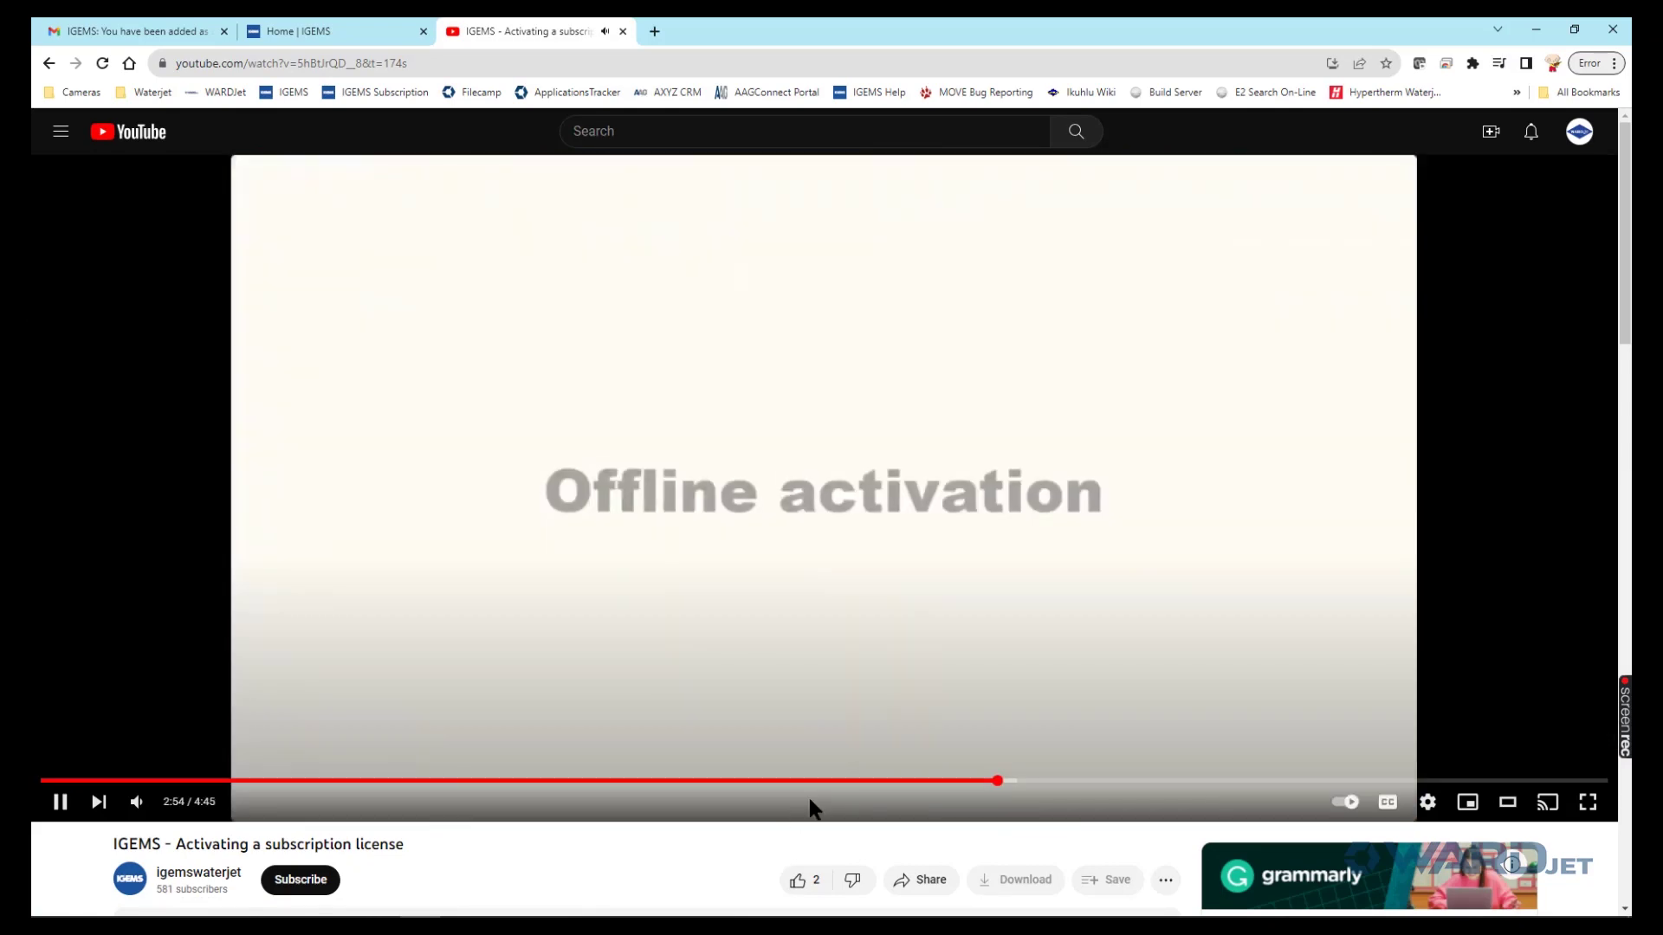
left_click(986, 783)
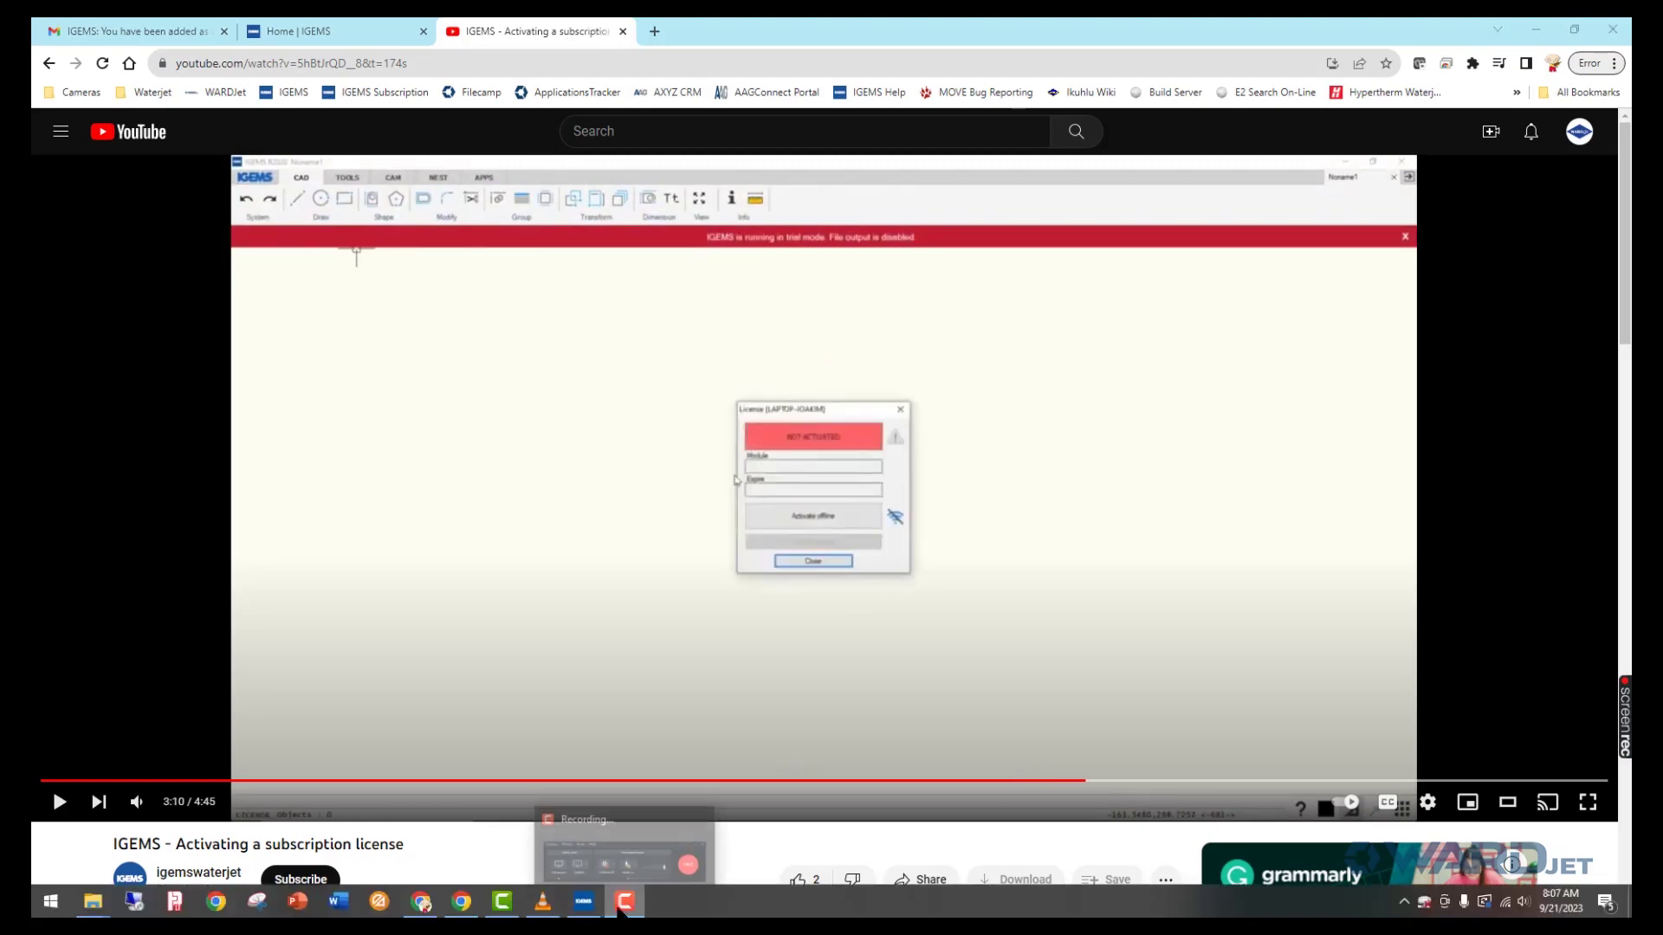
left_click(584, 902)
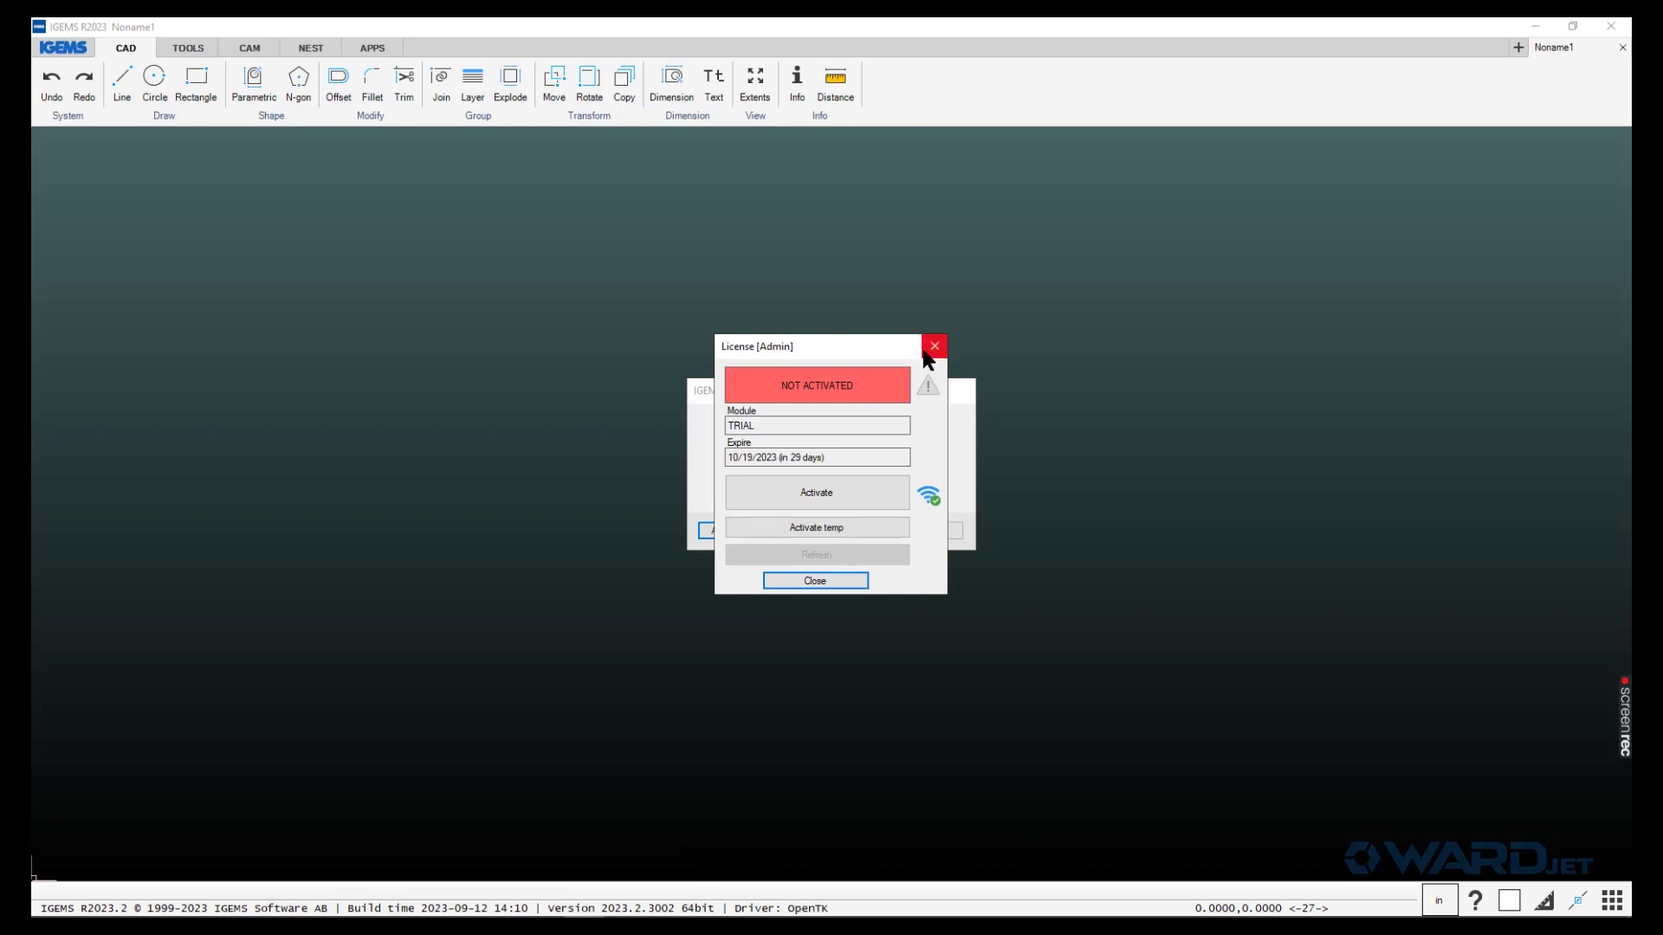
- Log in with the account e-mail and password, select a 3D floating licence, and close
left_click(812, 493)
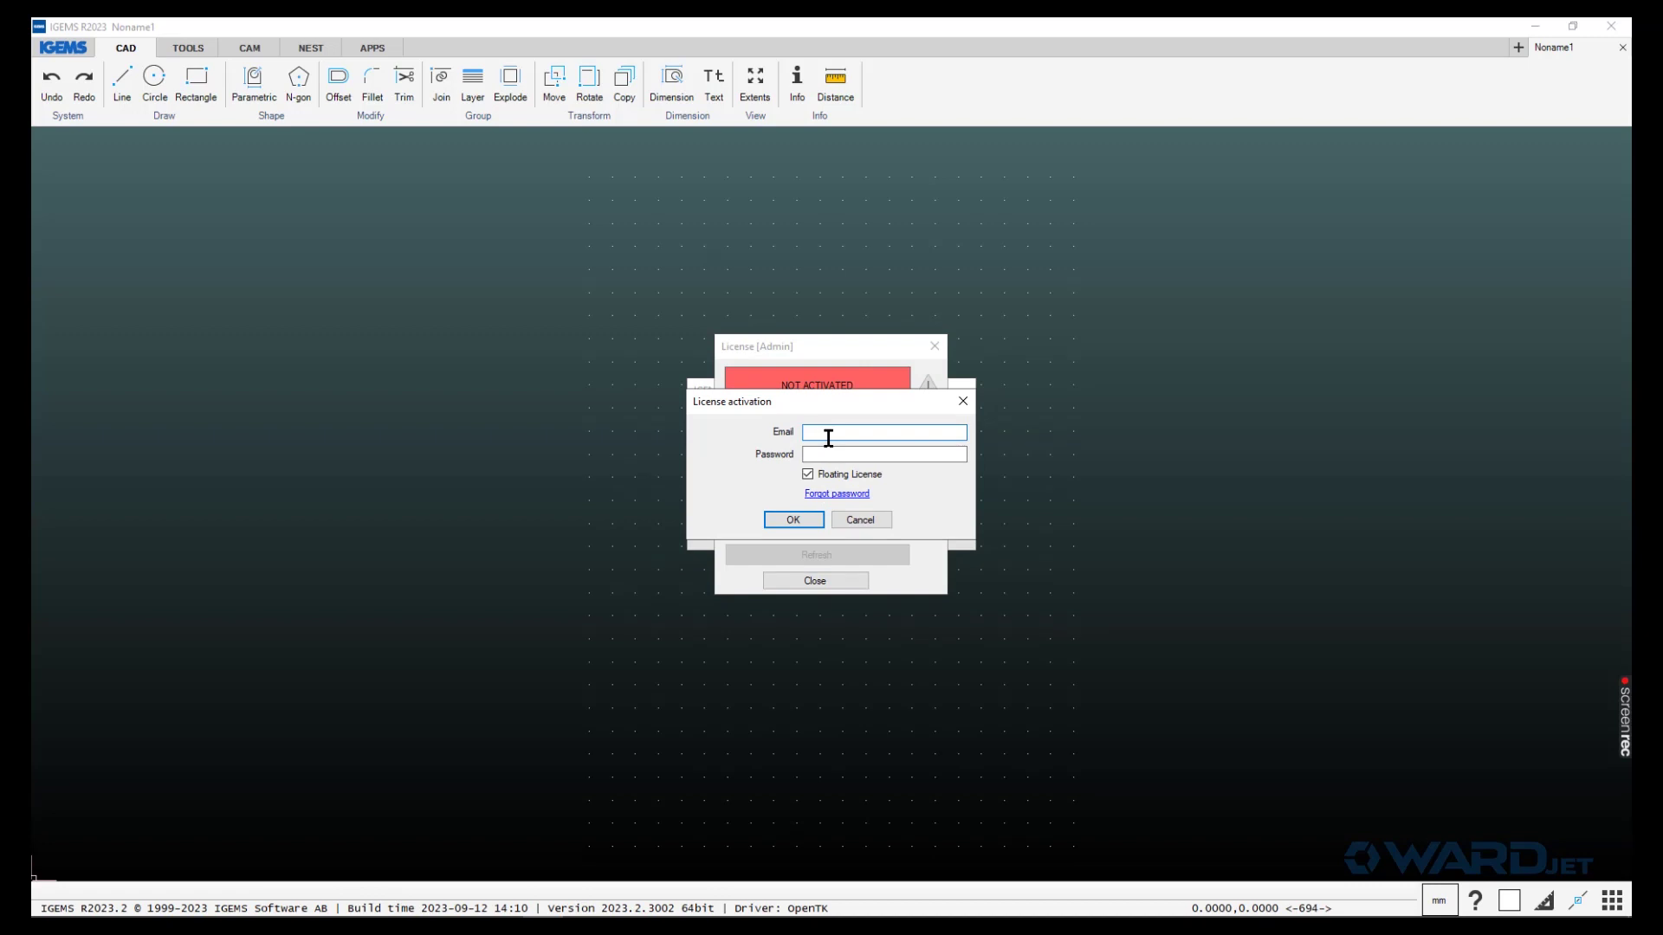
key("Tab")
type("********")
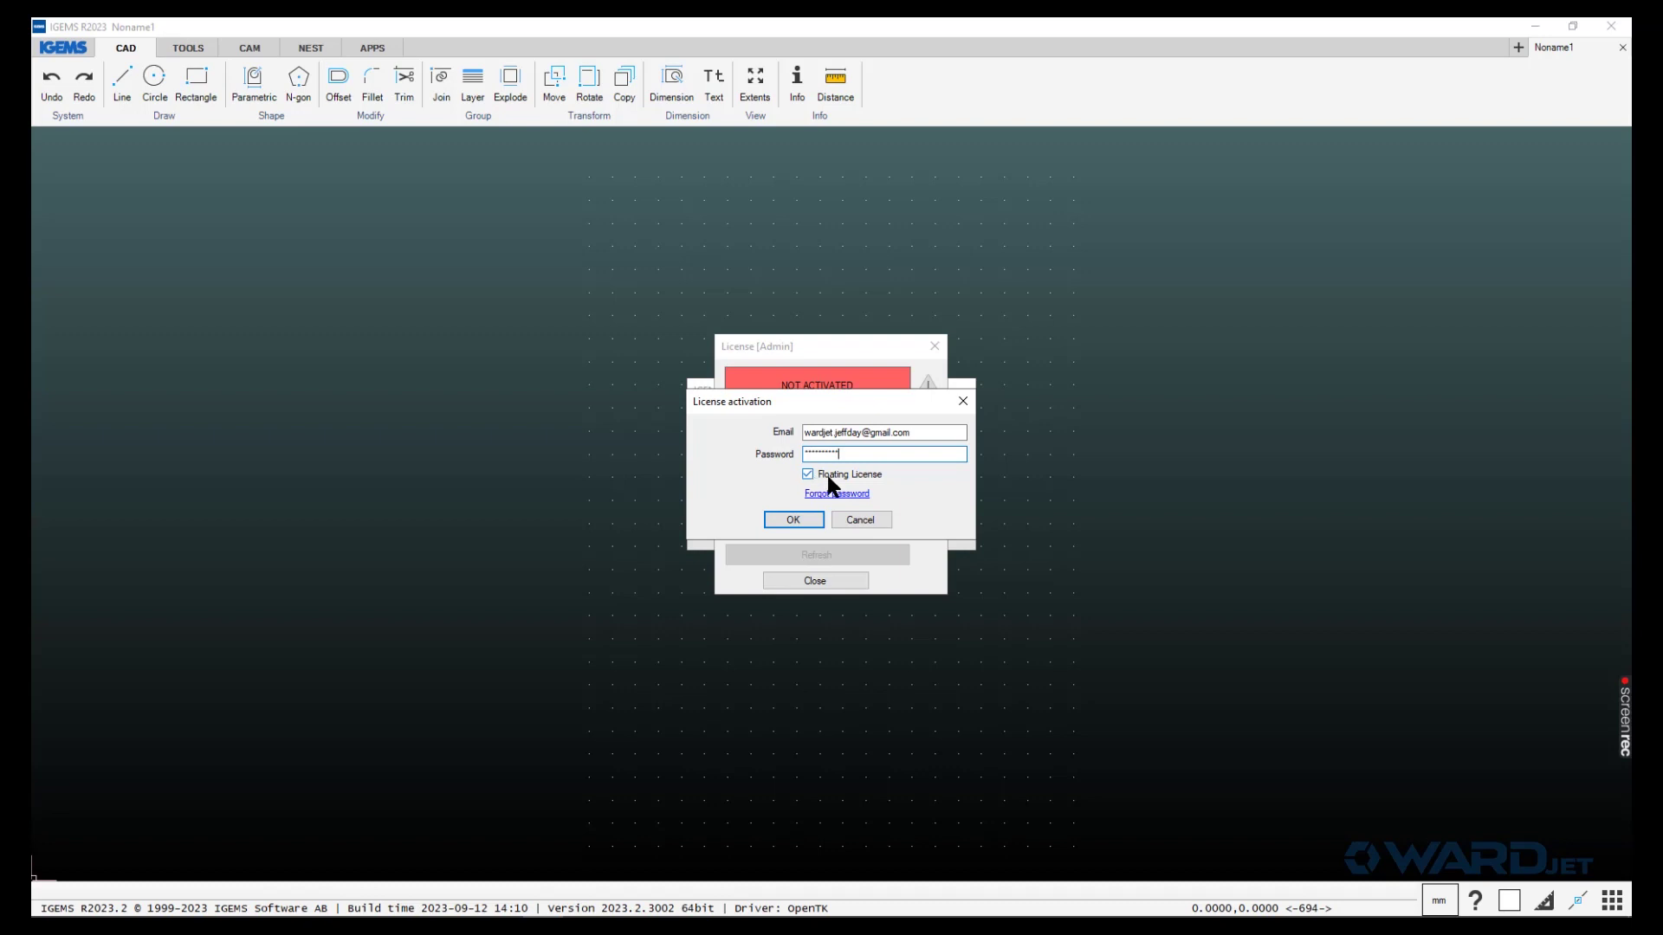
left_click(784, 520)
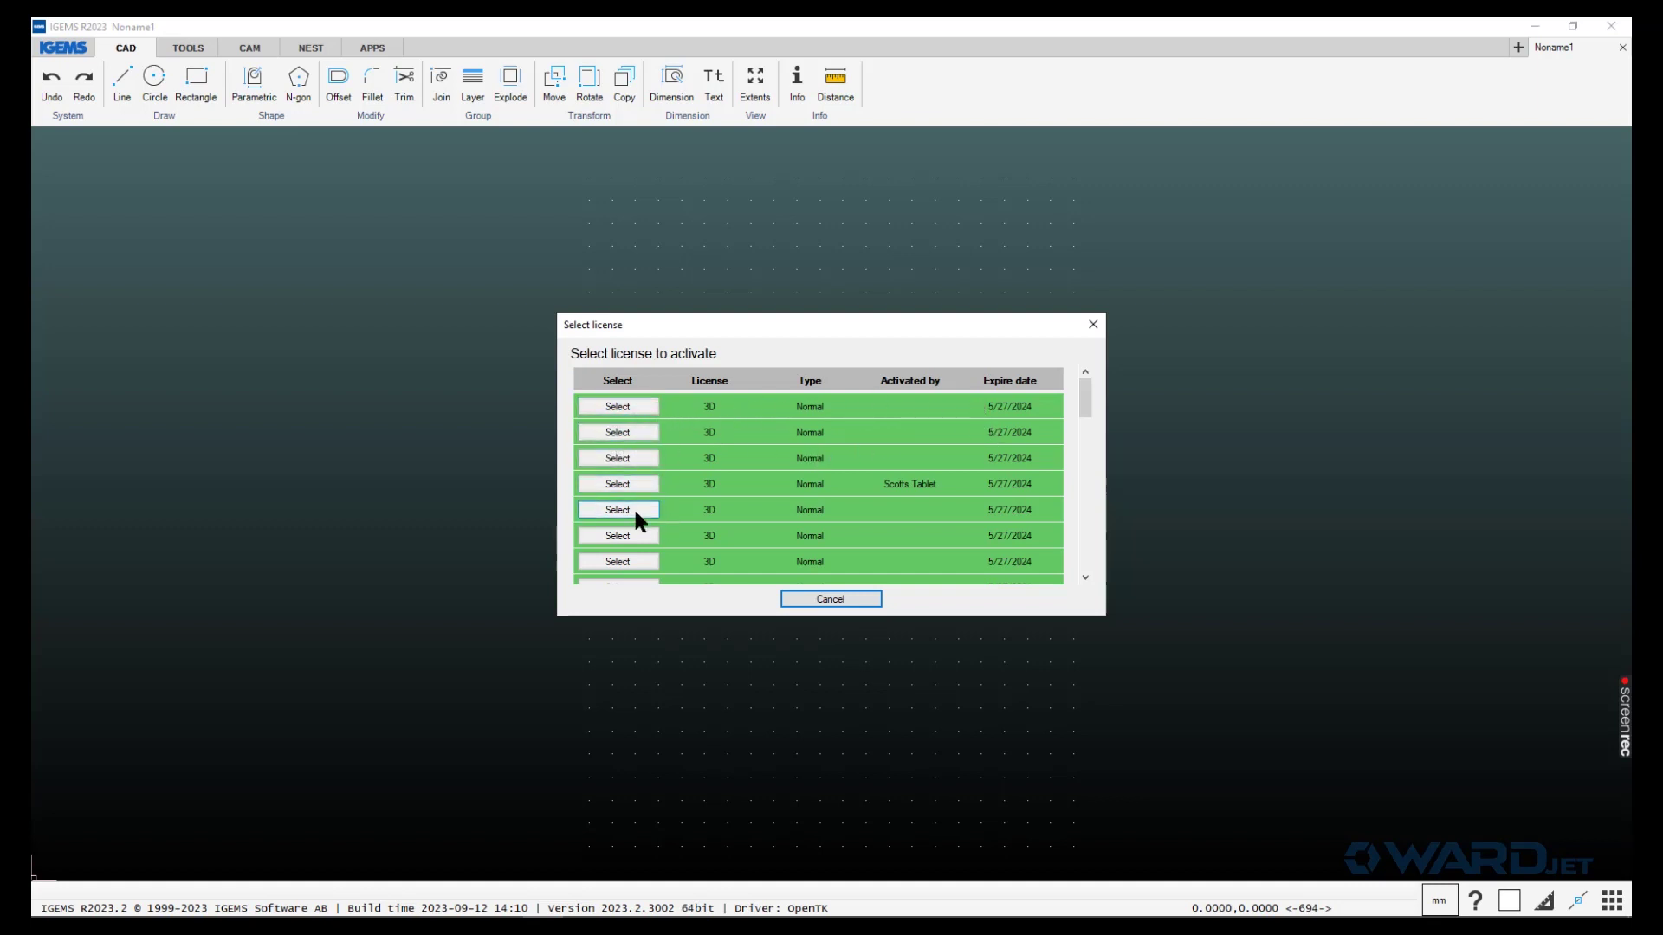
left_click(620, 407)
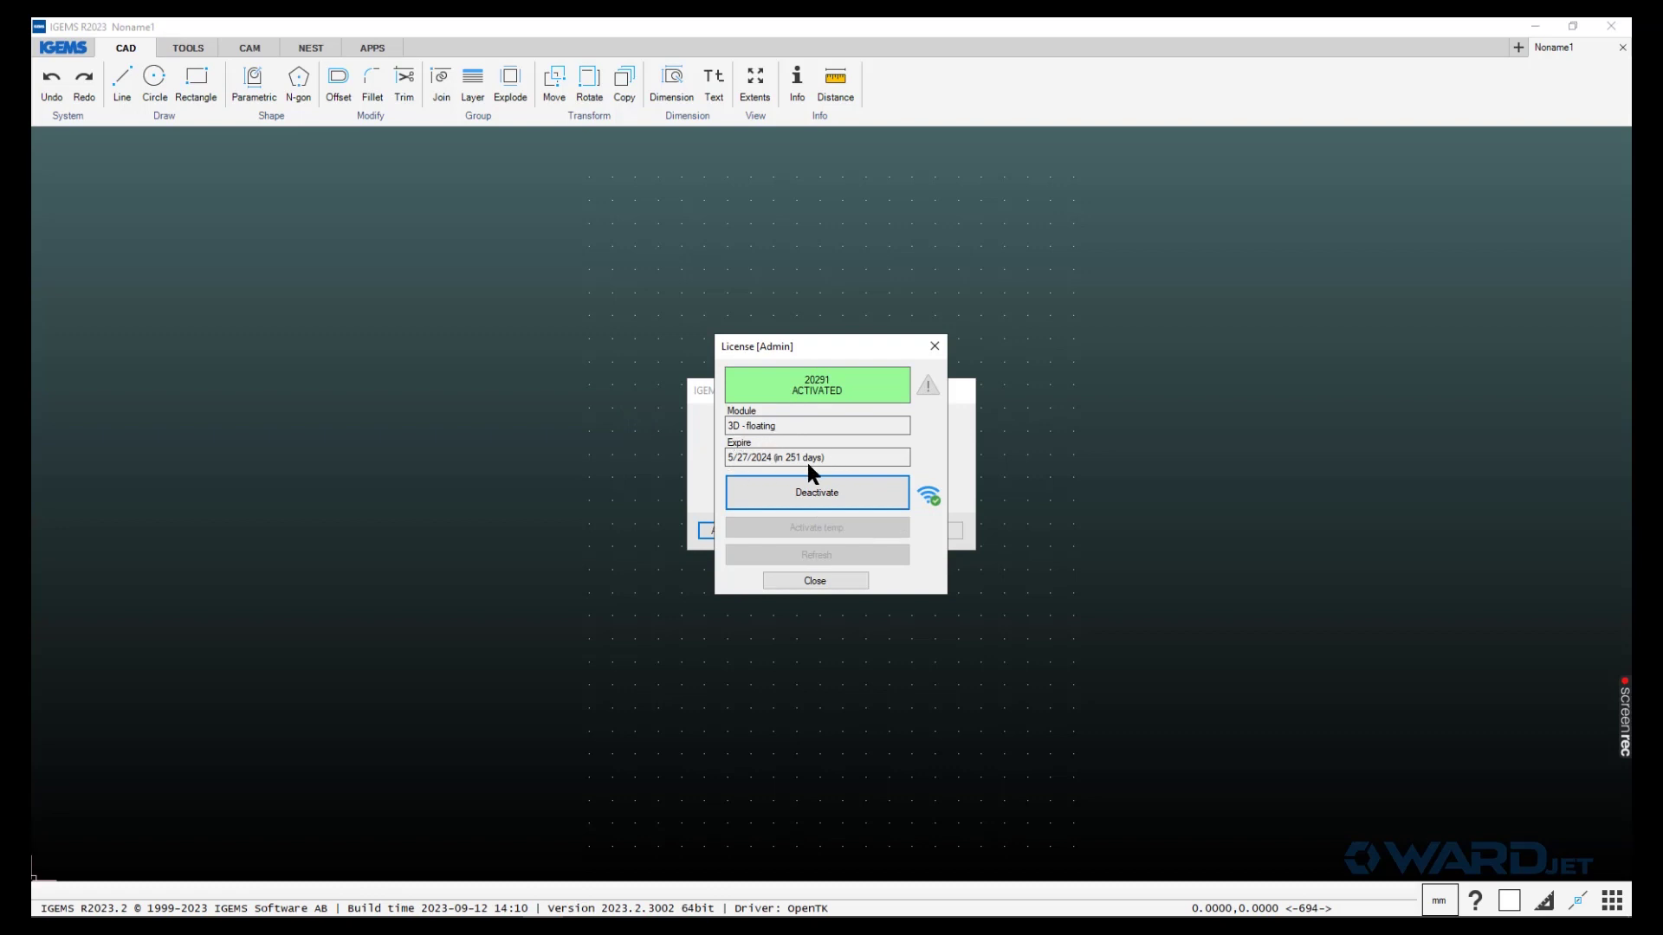
left_click(806, 581)
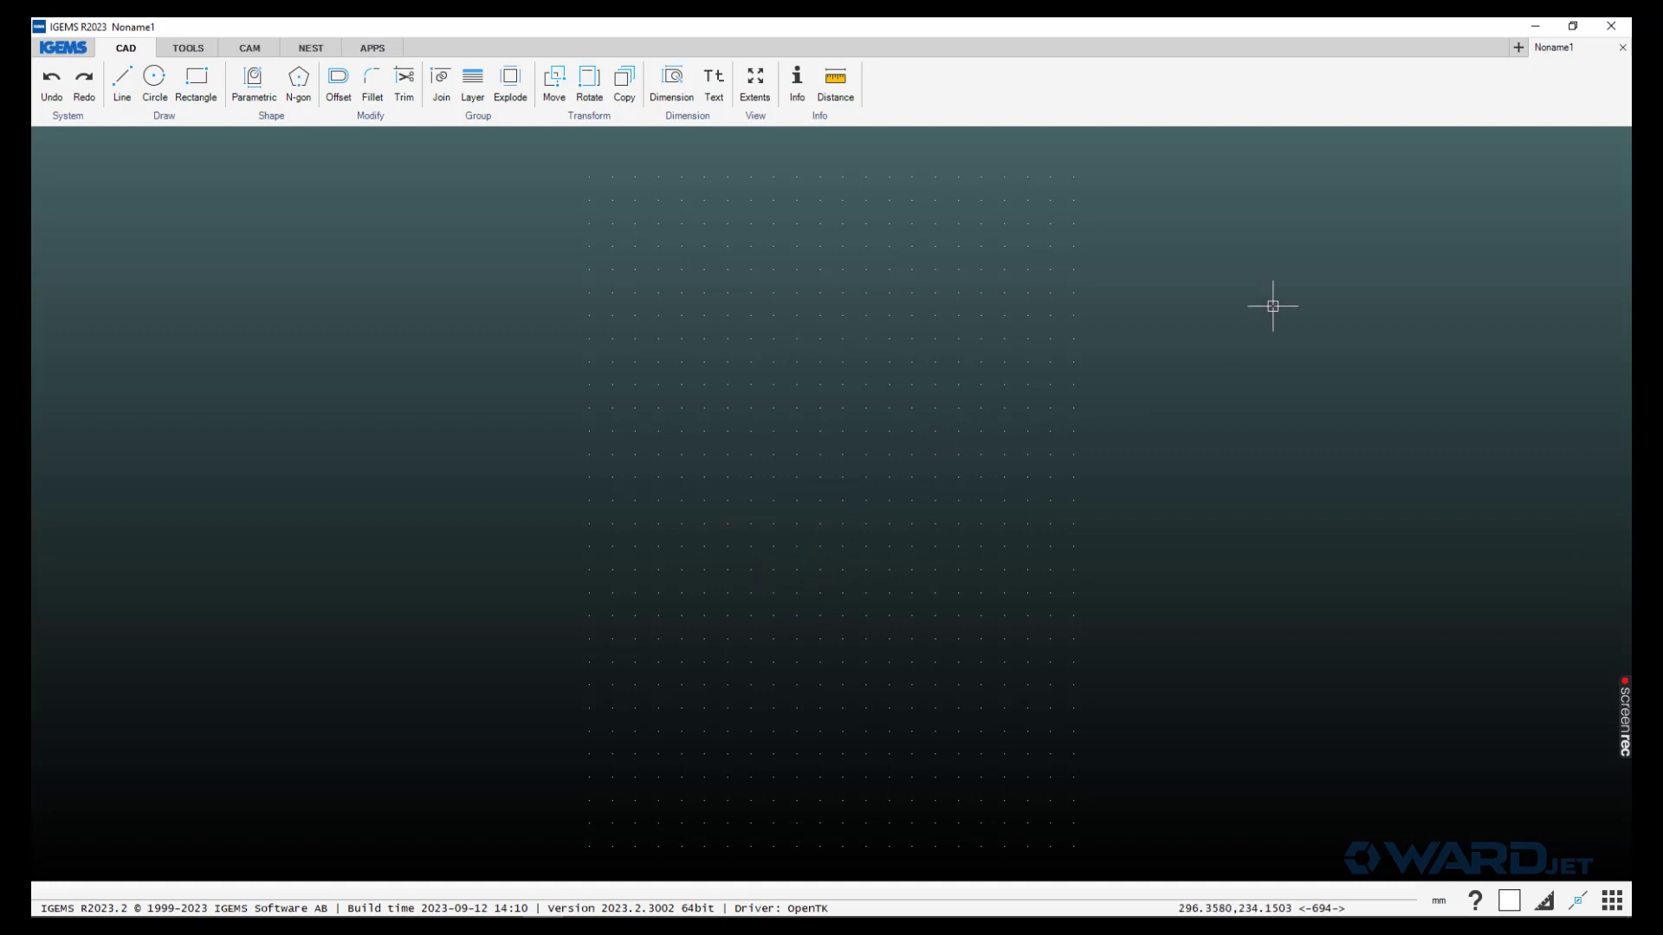
- Close IGEMS and relaunch IGEMS R2023 from the Start menu
left_click(1608, 30)
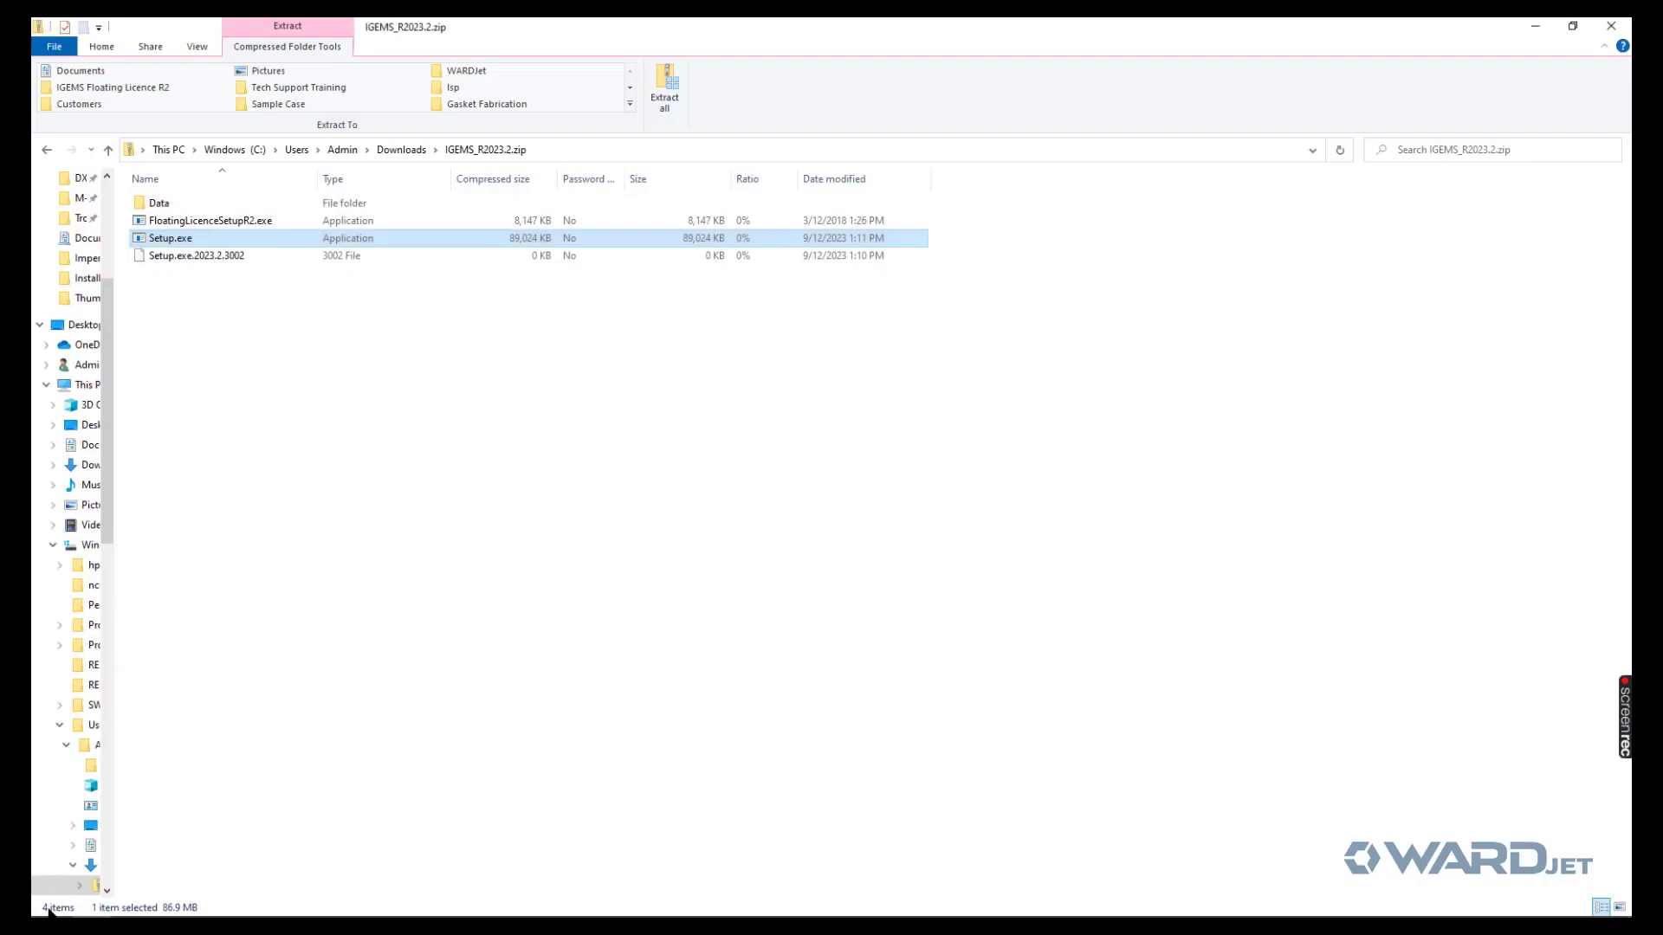
left_click(50, 902)
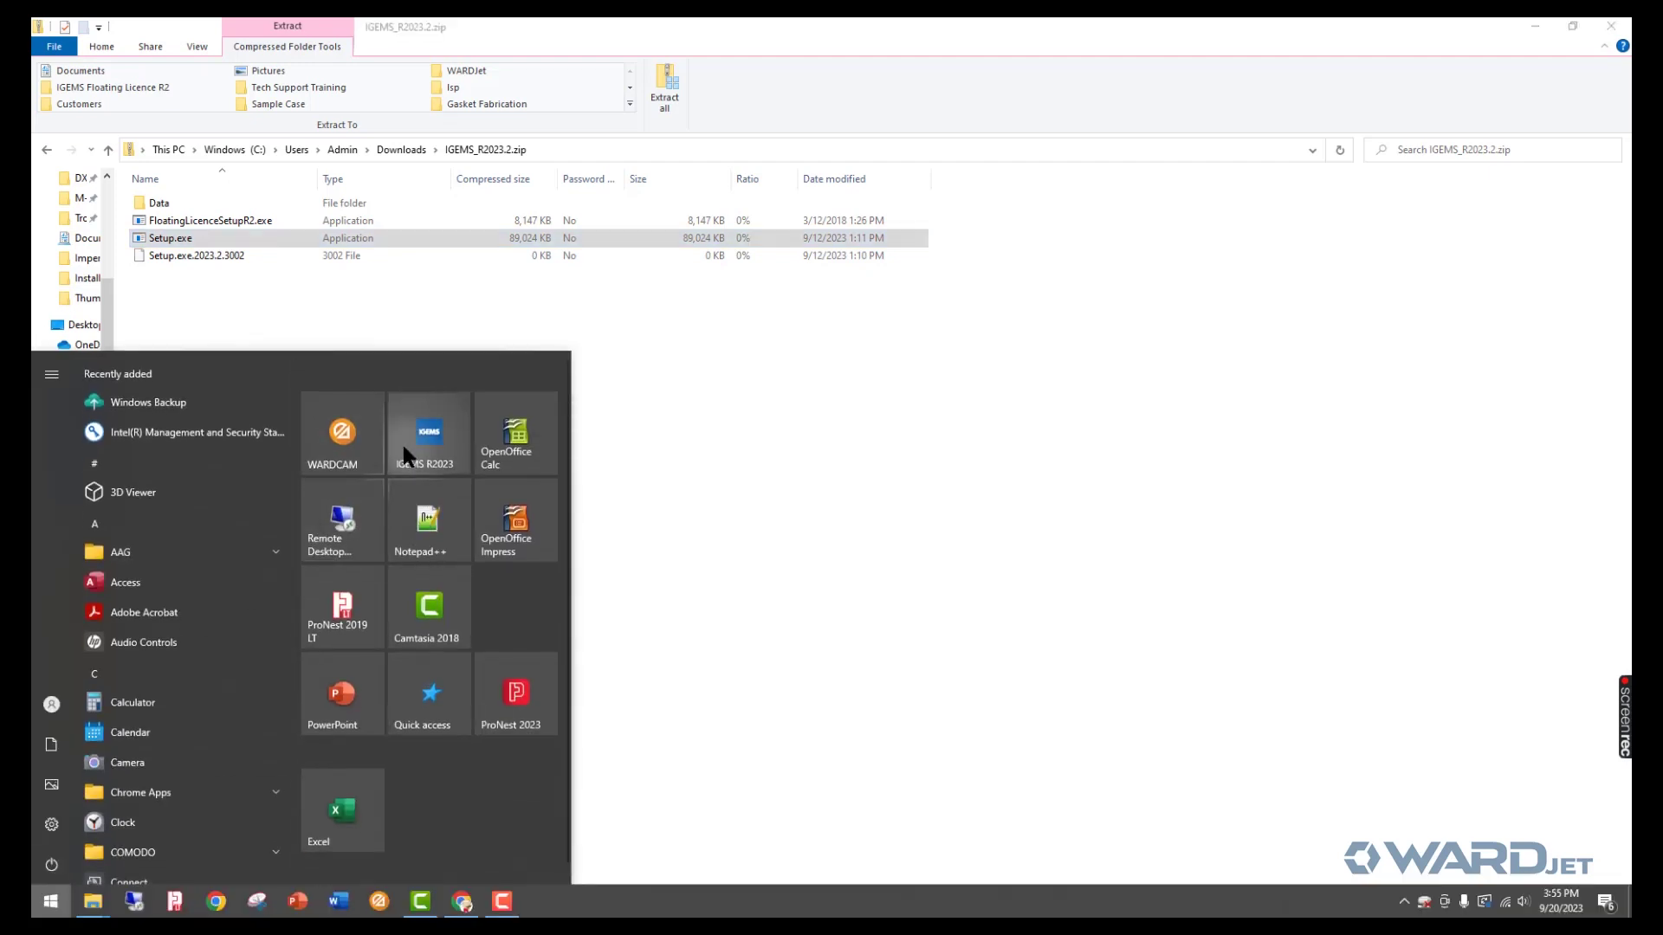
left_click(404, 448)
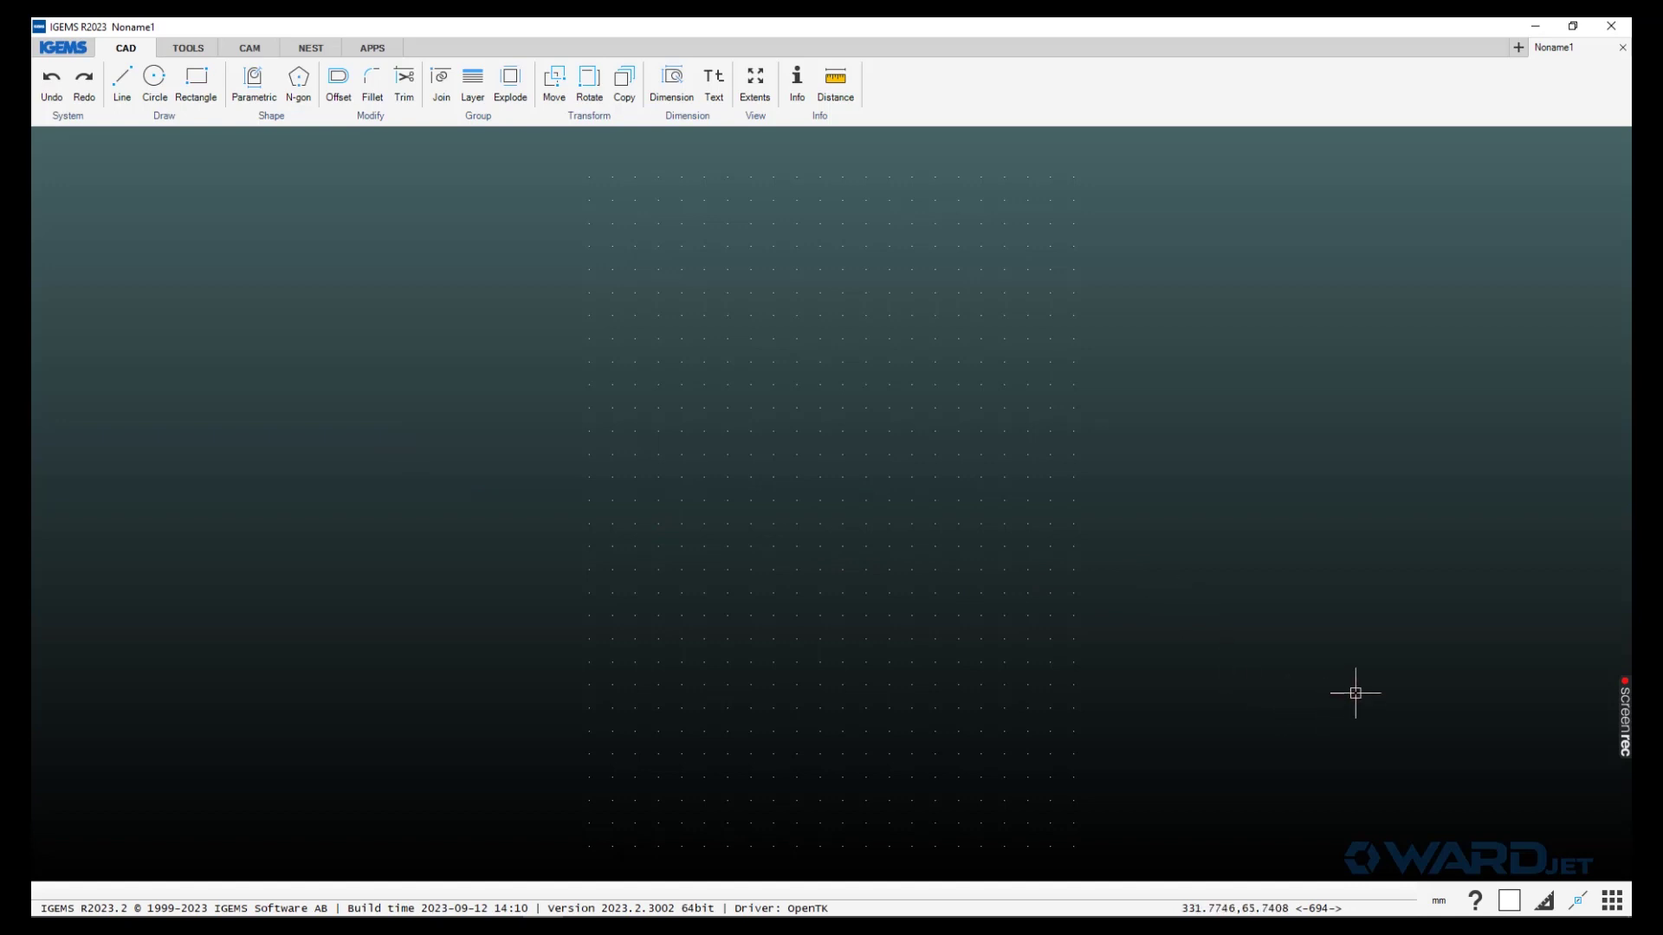
- Switch the drawing's length units to Inches and confirm the change
left_click(1440, 903)
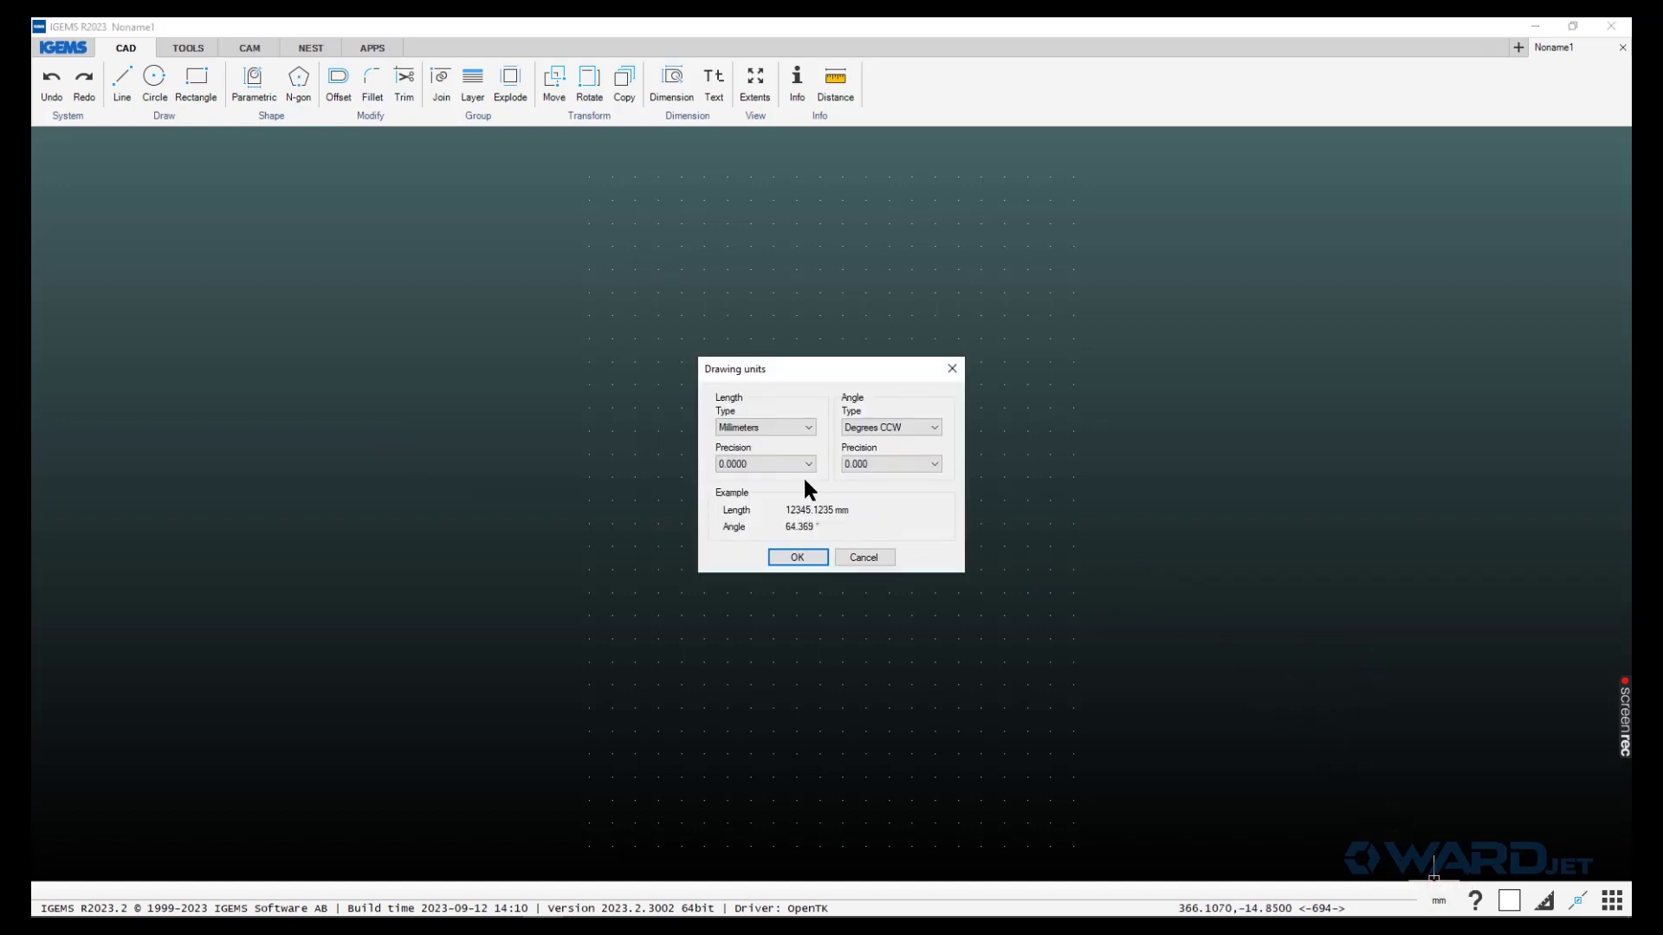
left_click(759, 429)
left_click(739, 452)
left_click(784, 557)
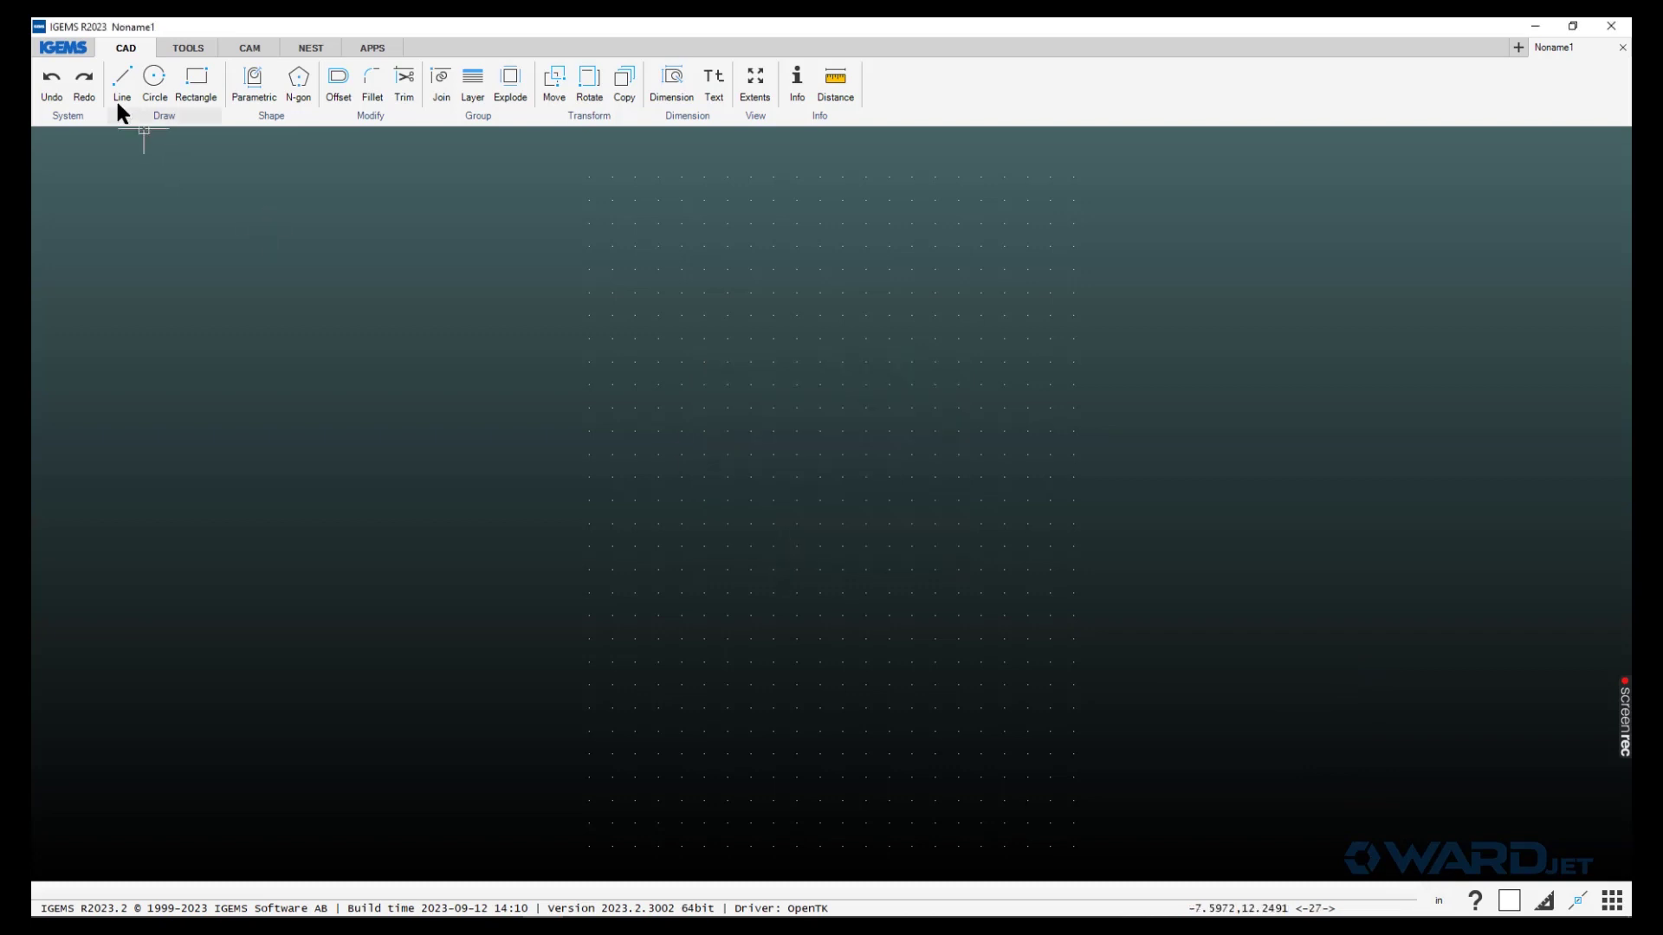
- In the General preferences, set 'Unitless drawing contains' to Imperial
left_click(74, 51)
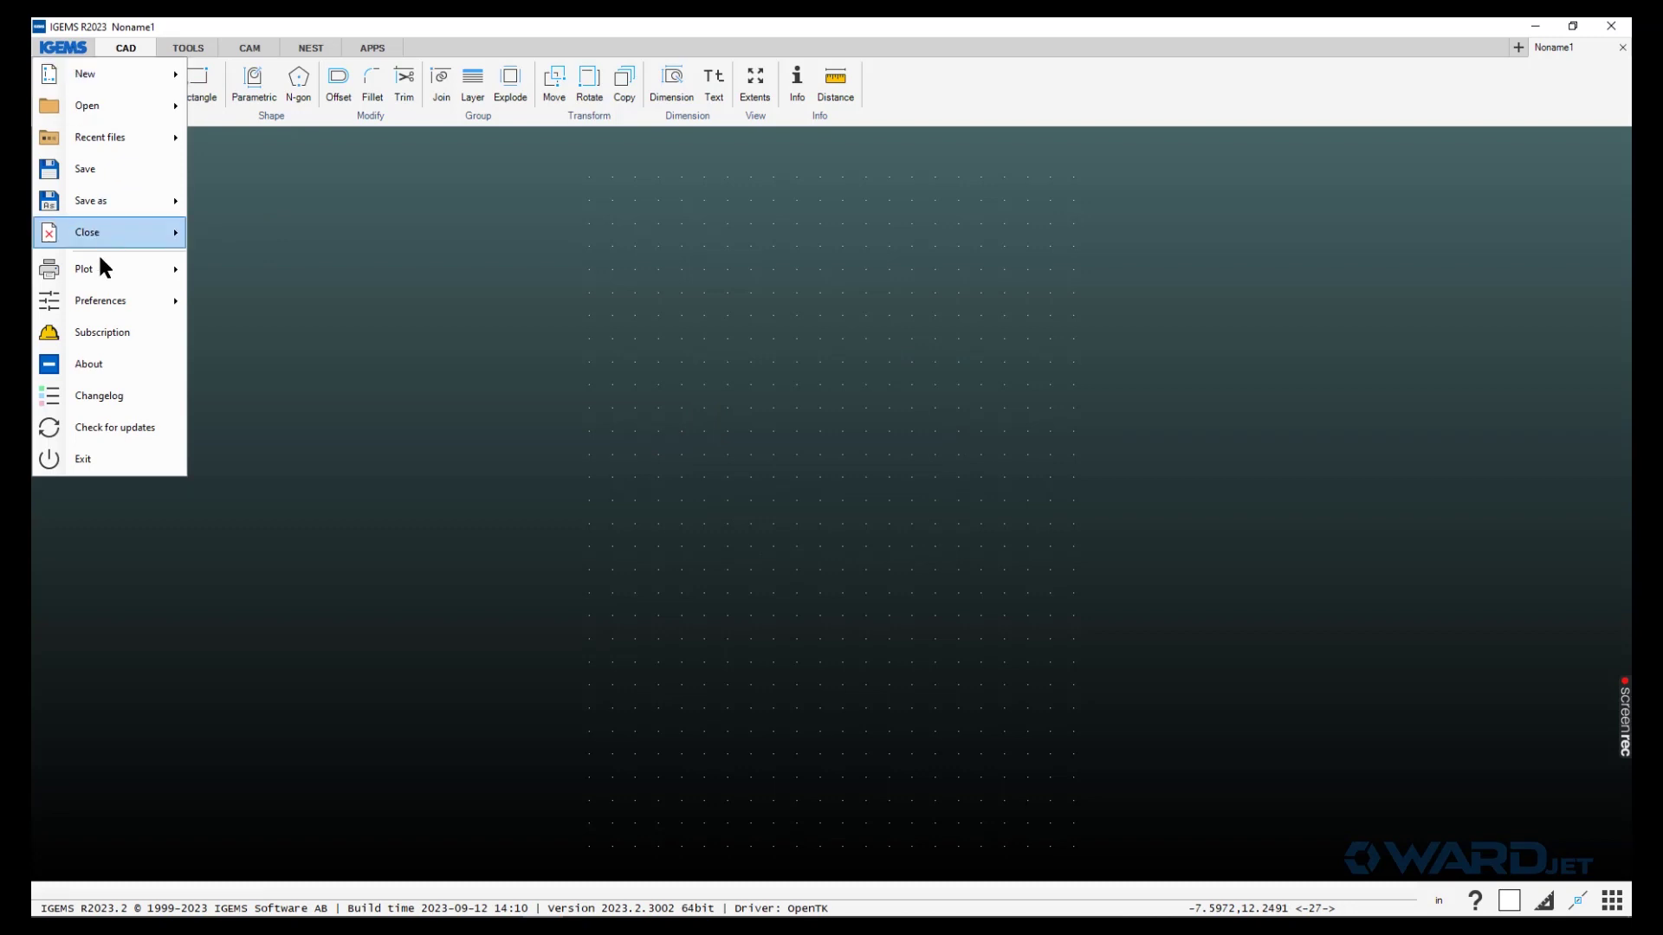
mouse_move(102, 301)
left_click(214, 300)
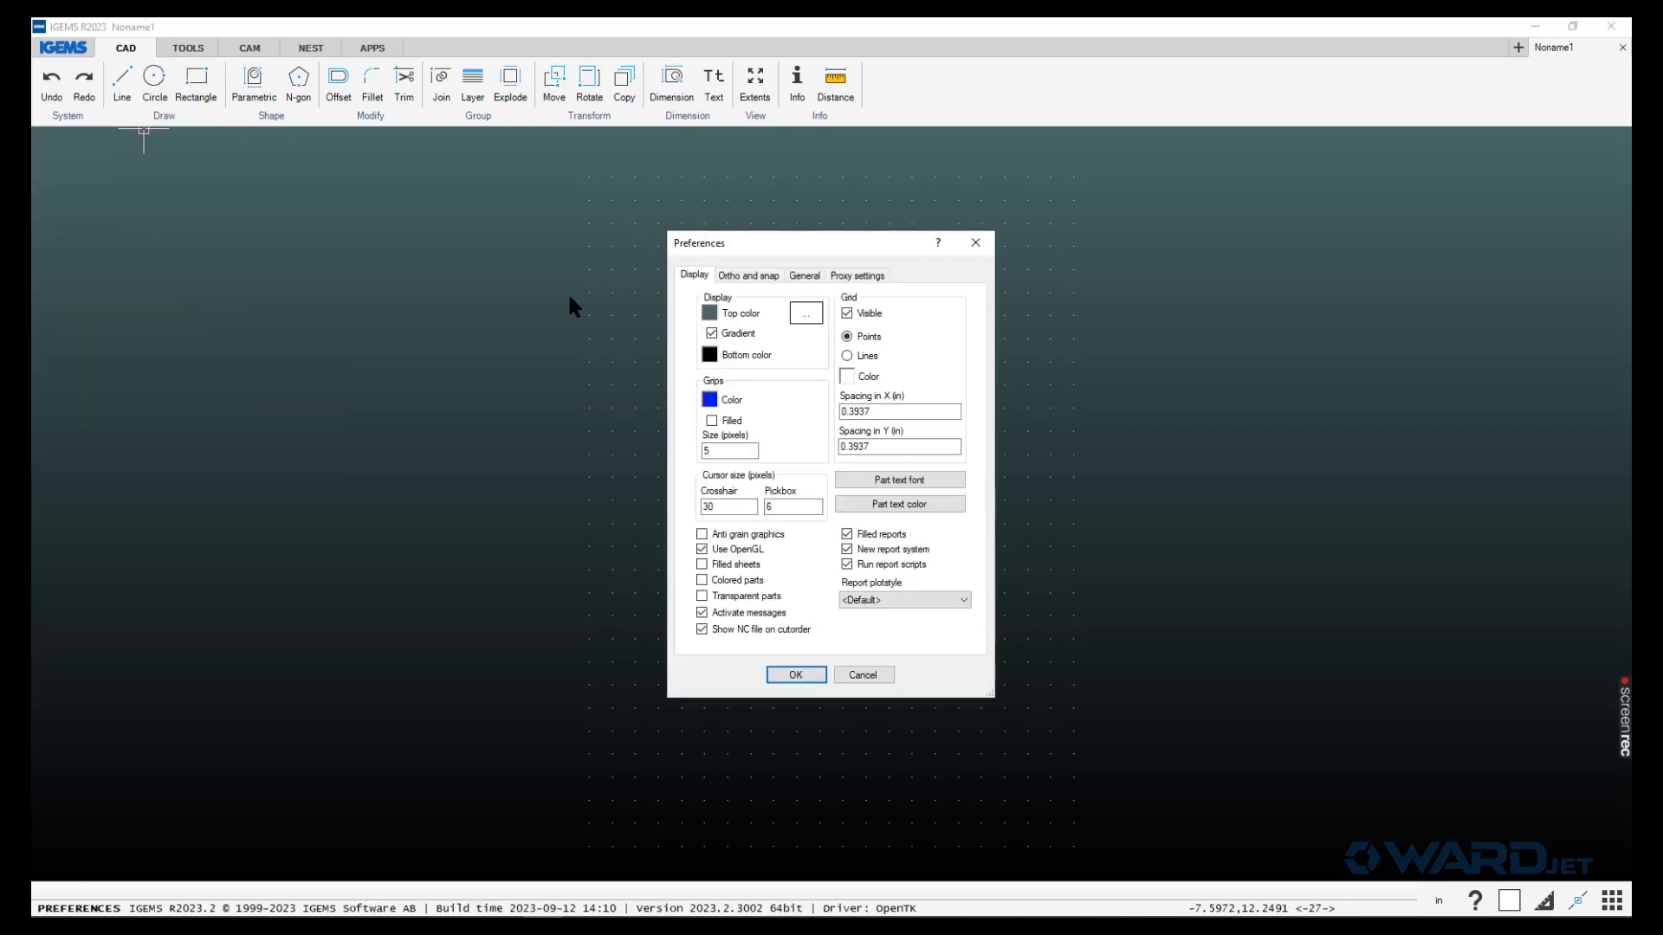
left_click(804, 277)
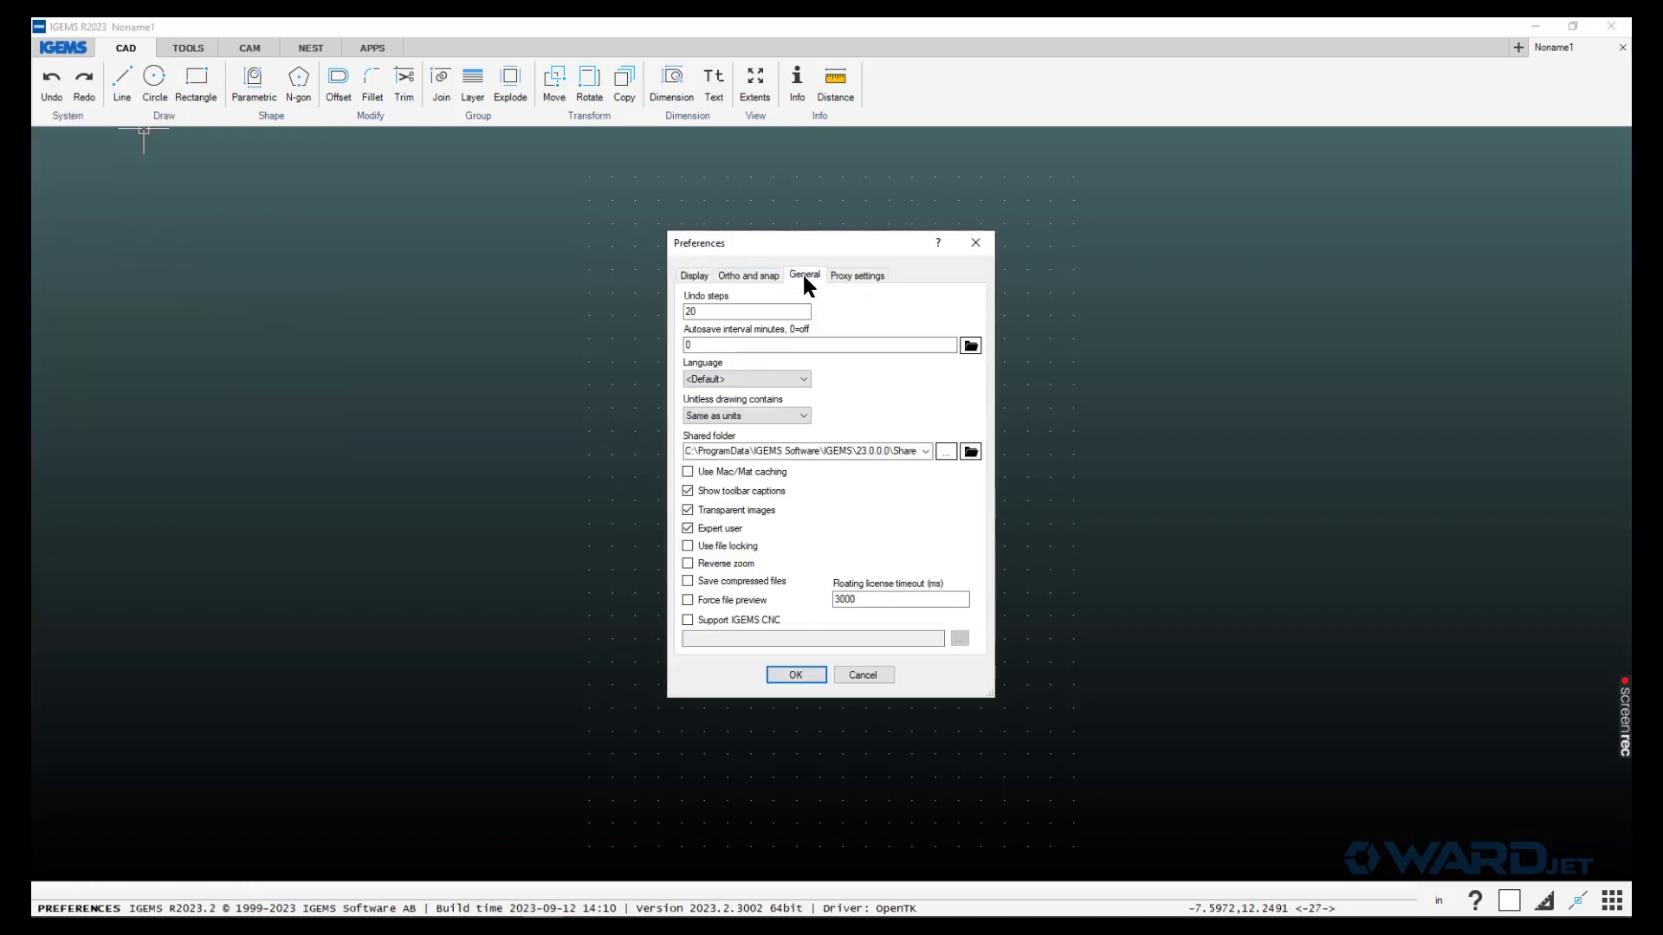
left_click(803, 415)
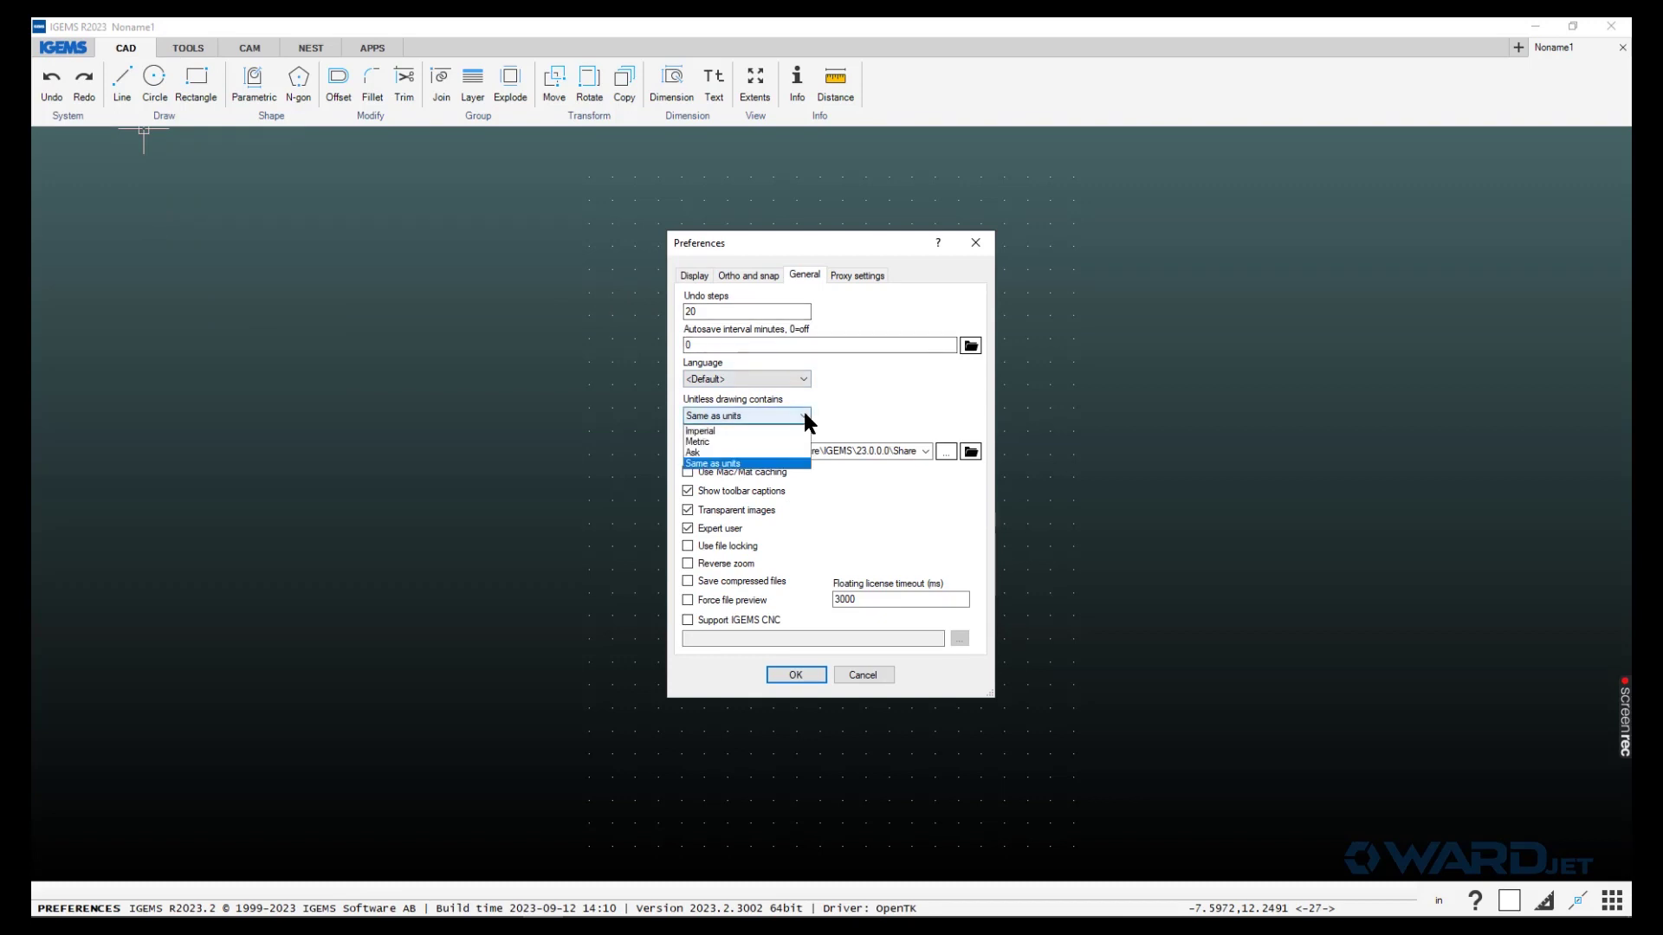
left_click(764, 463)
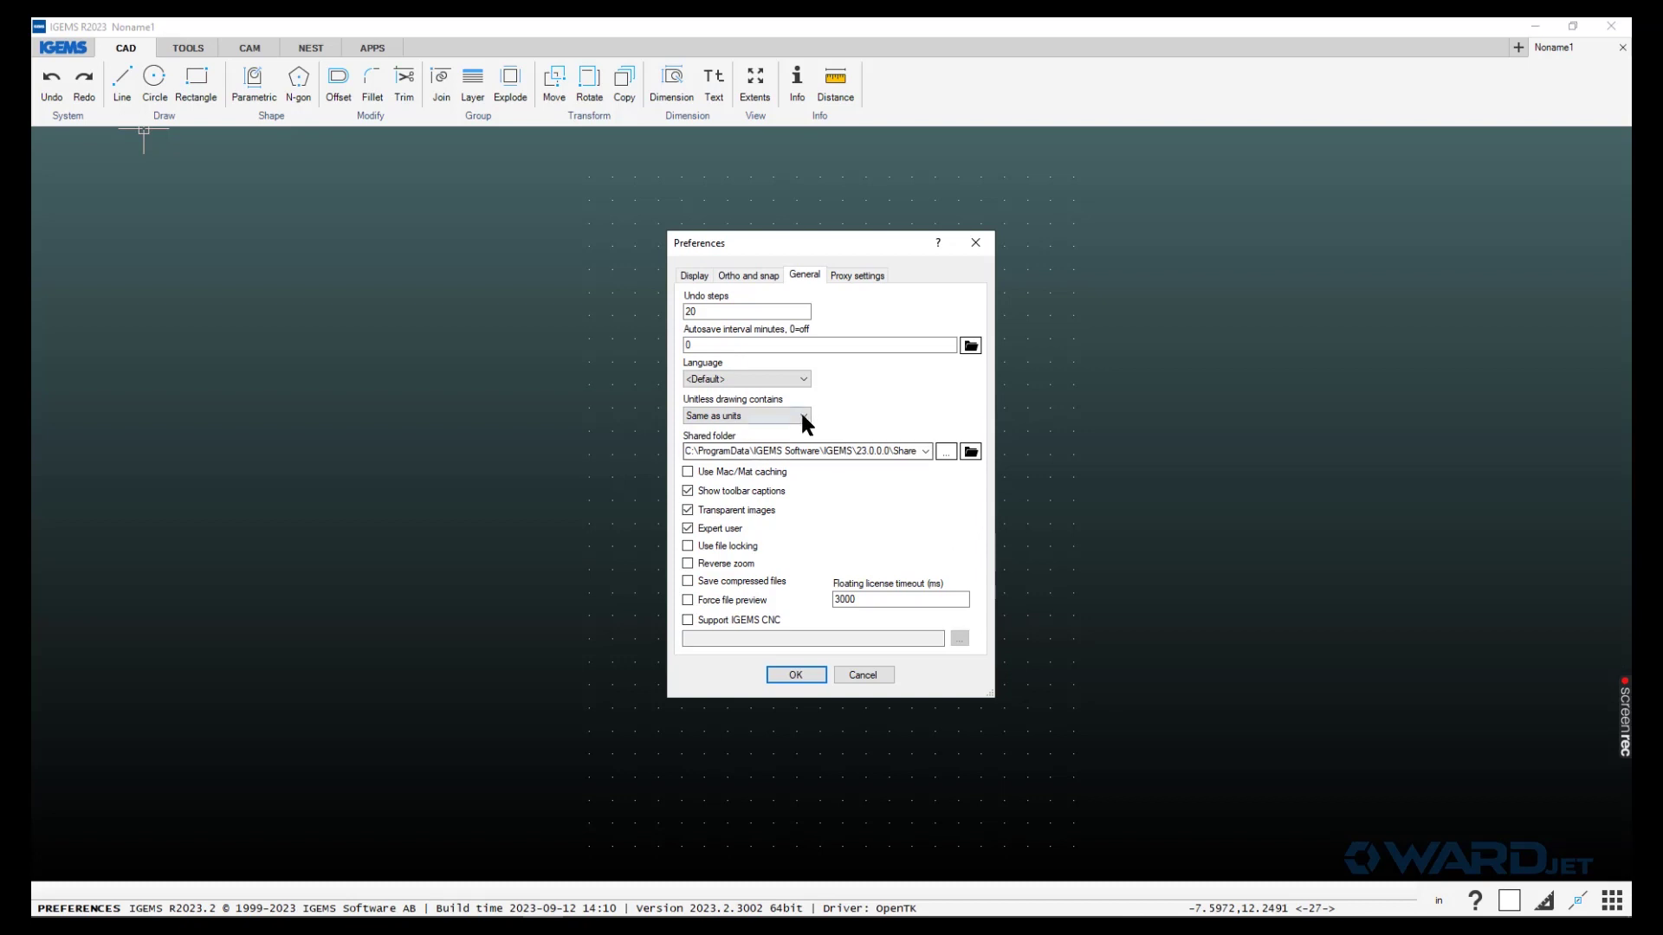
left_click(802, 421)
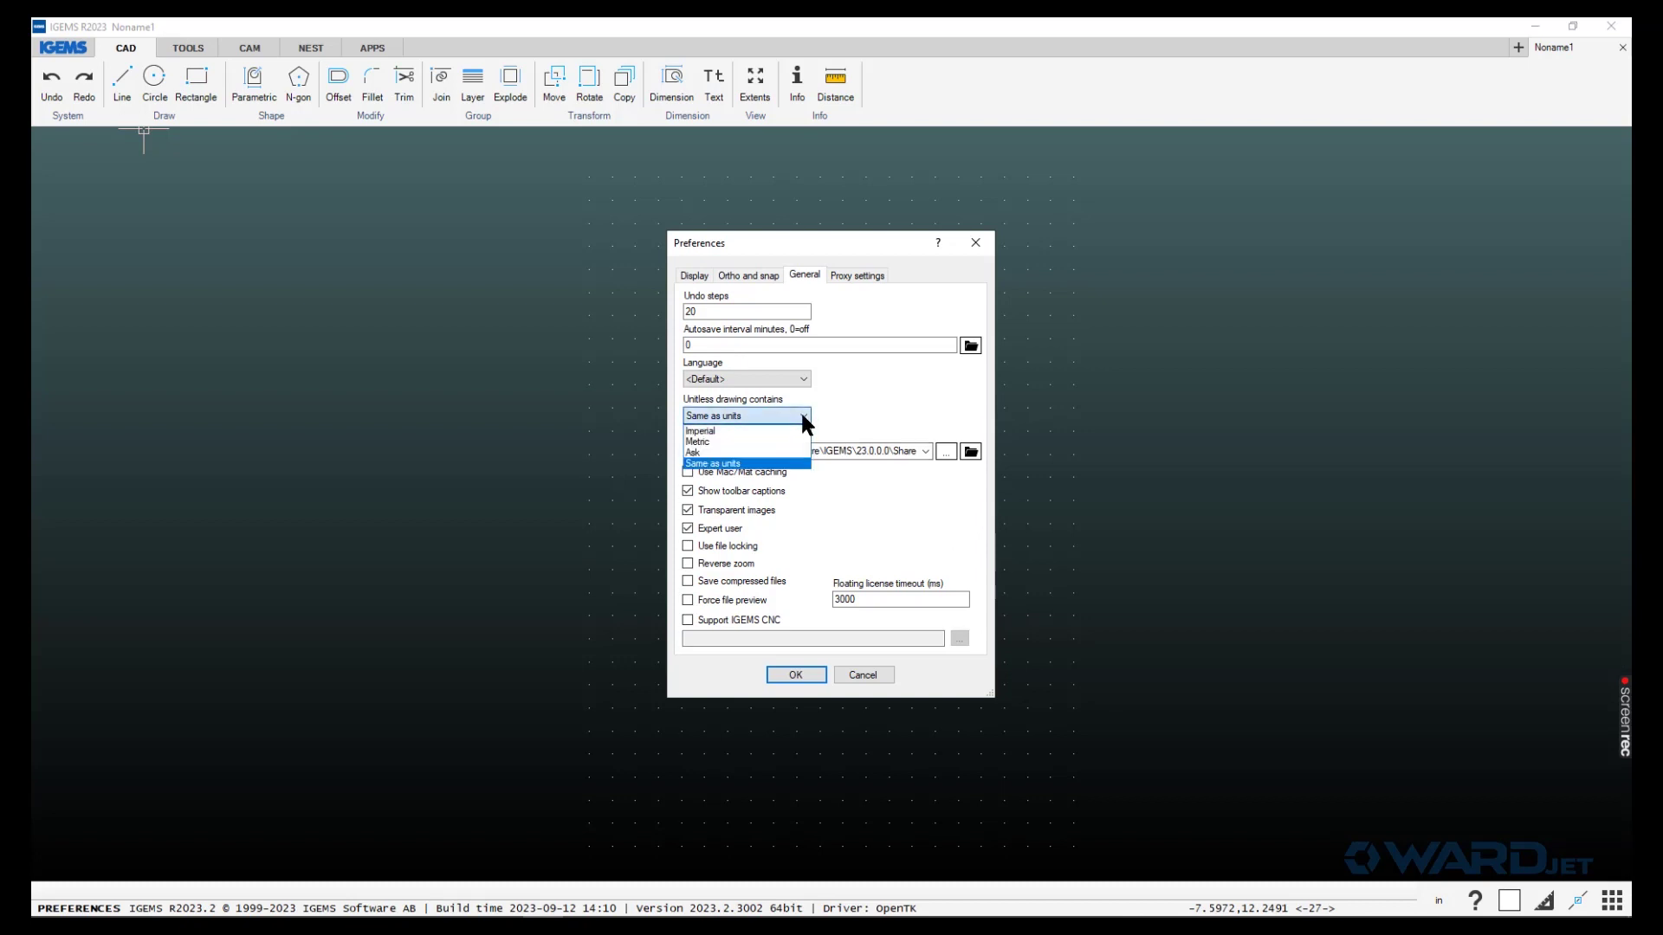
left_click(705, 430)
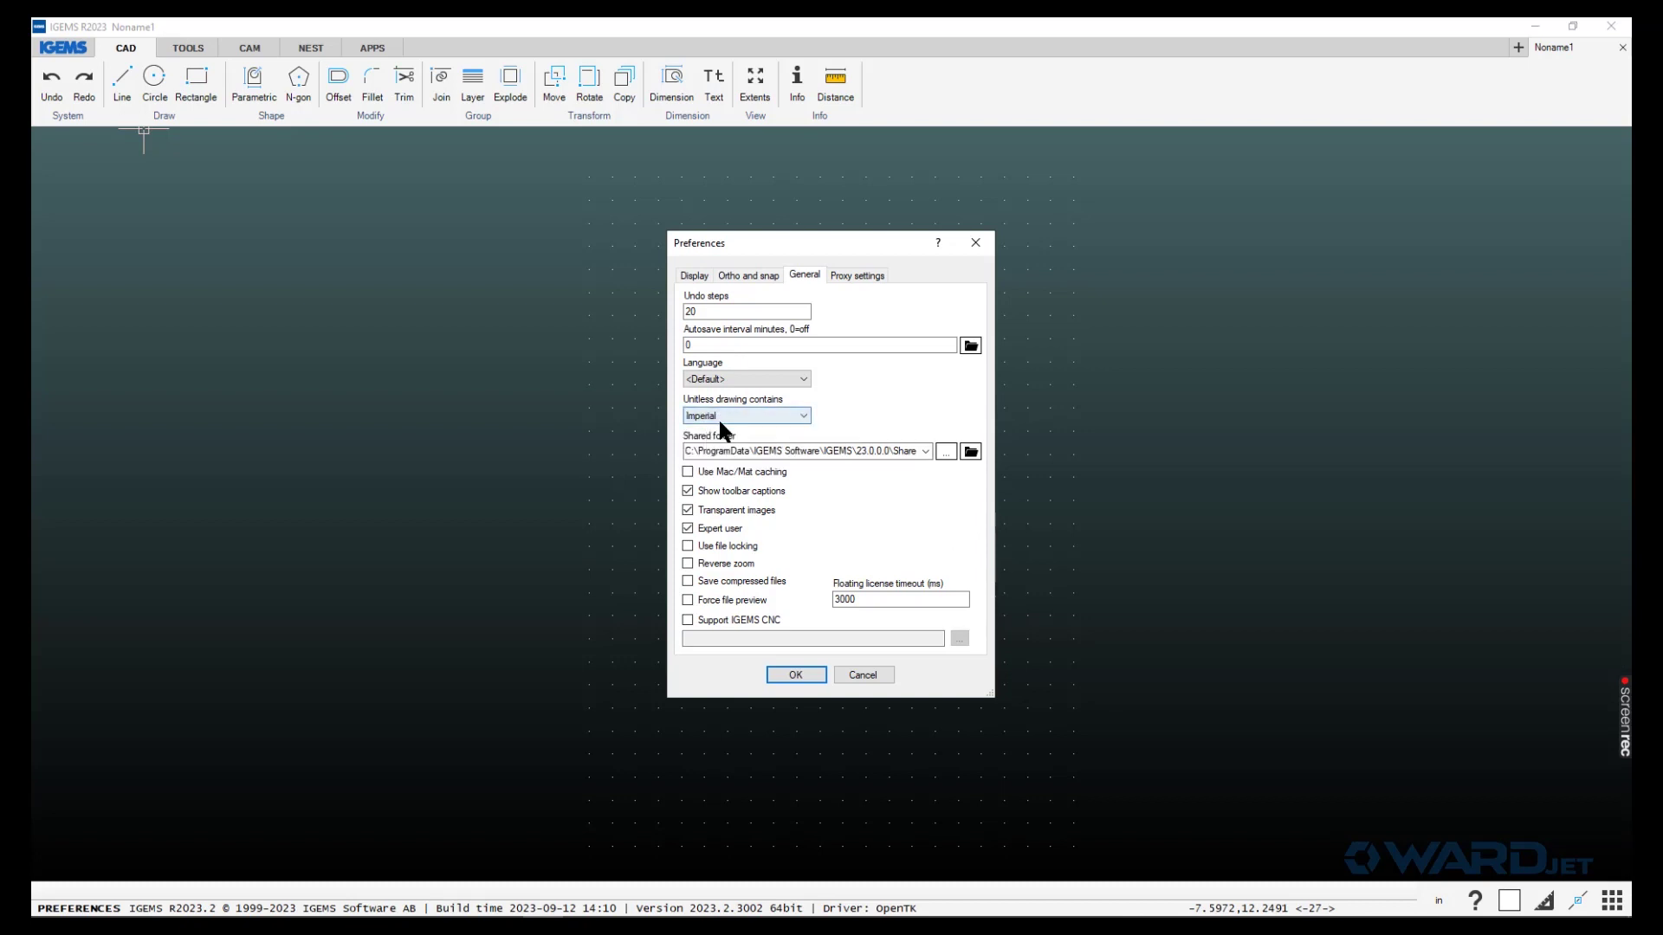
left_click(805, 415)
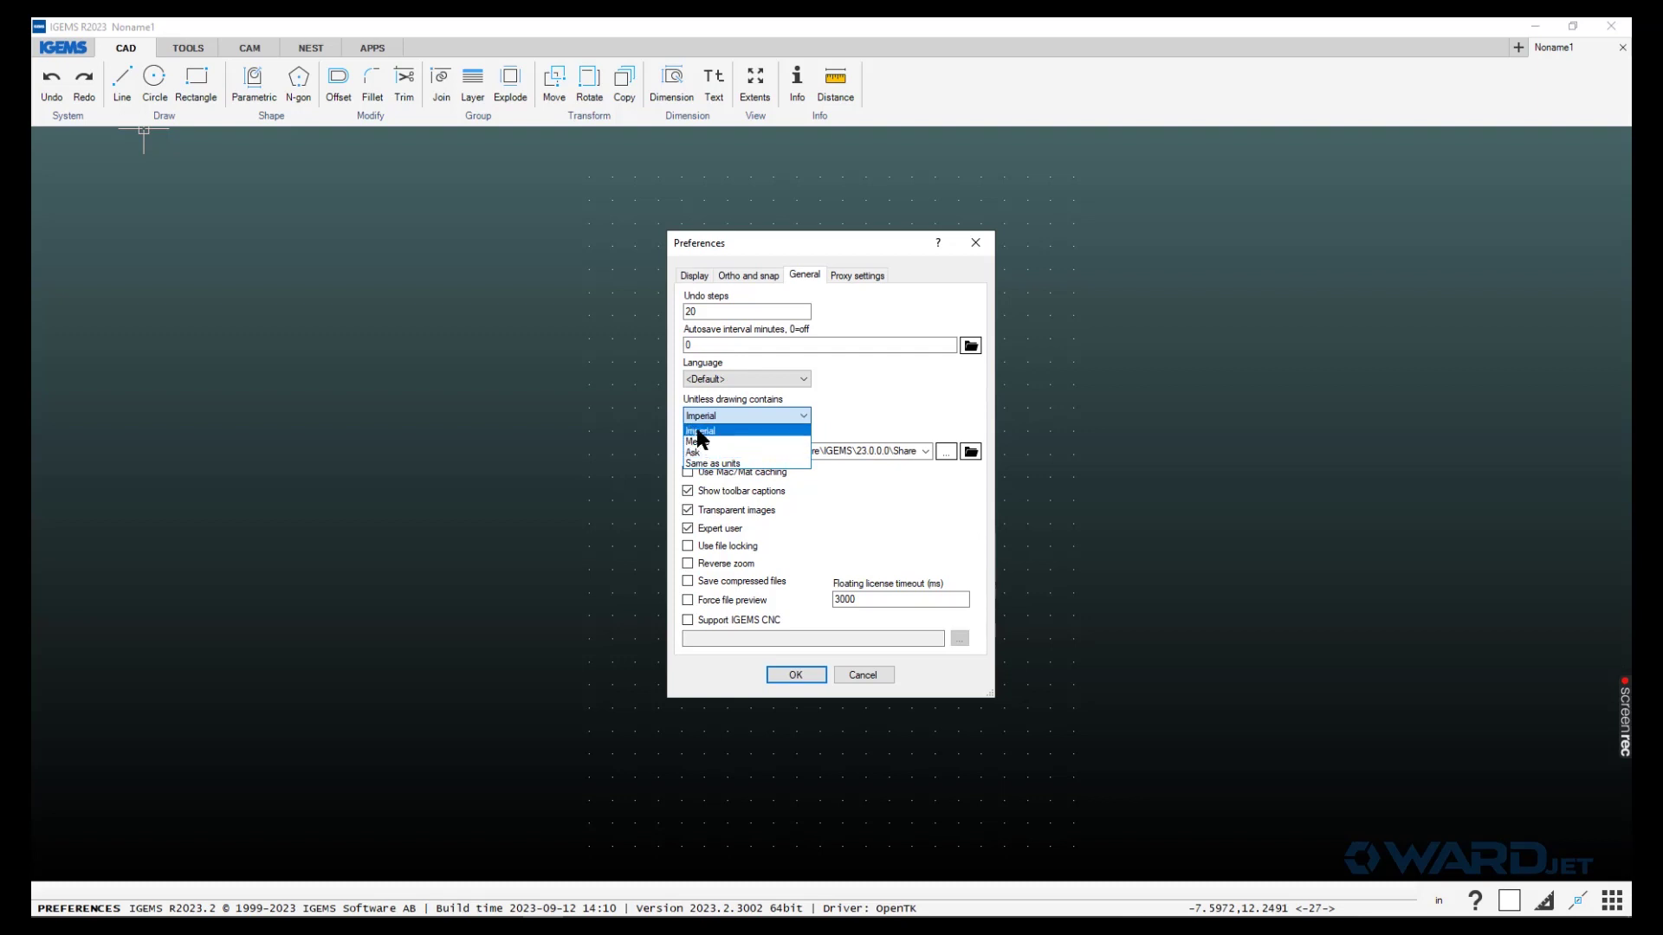
left_click(697, 432)
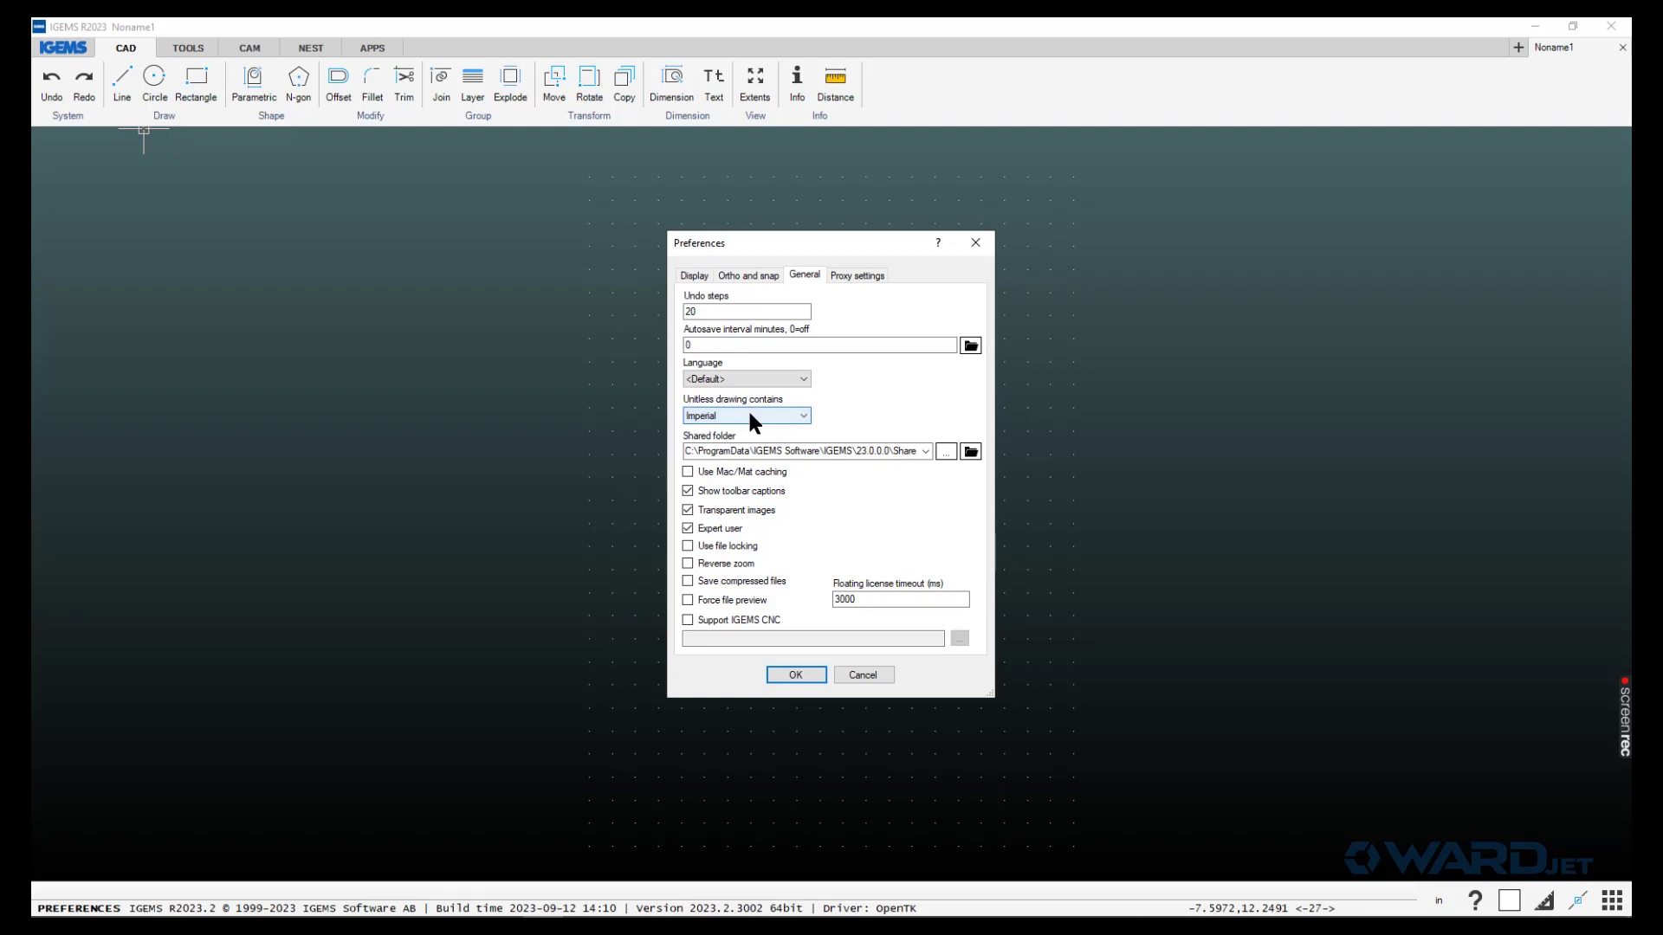
left_click(745, 277)
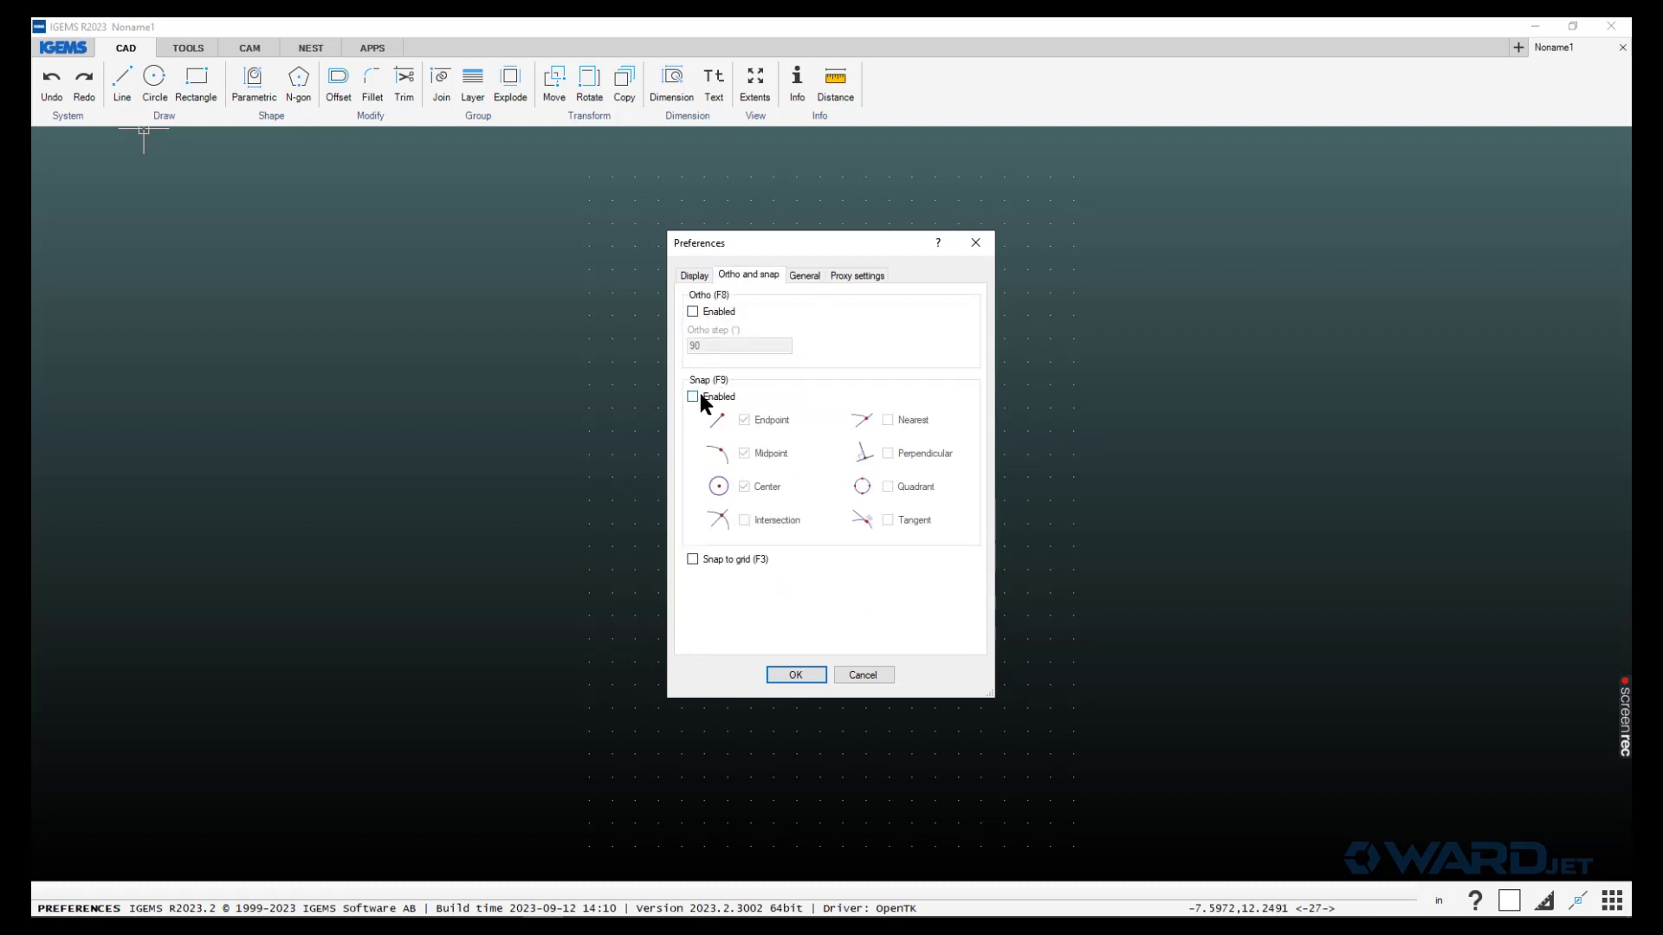
- Uncheck the Grid 'Visible' option on the Display tab and apply the preferences
left_click(694, 276)
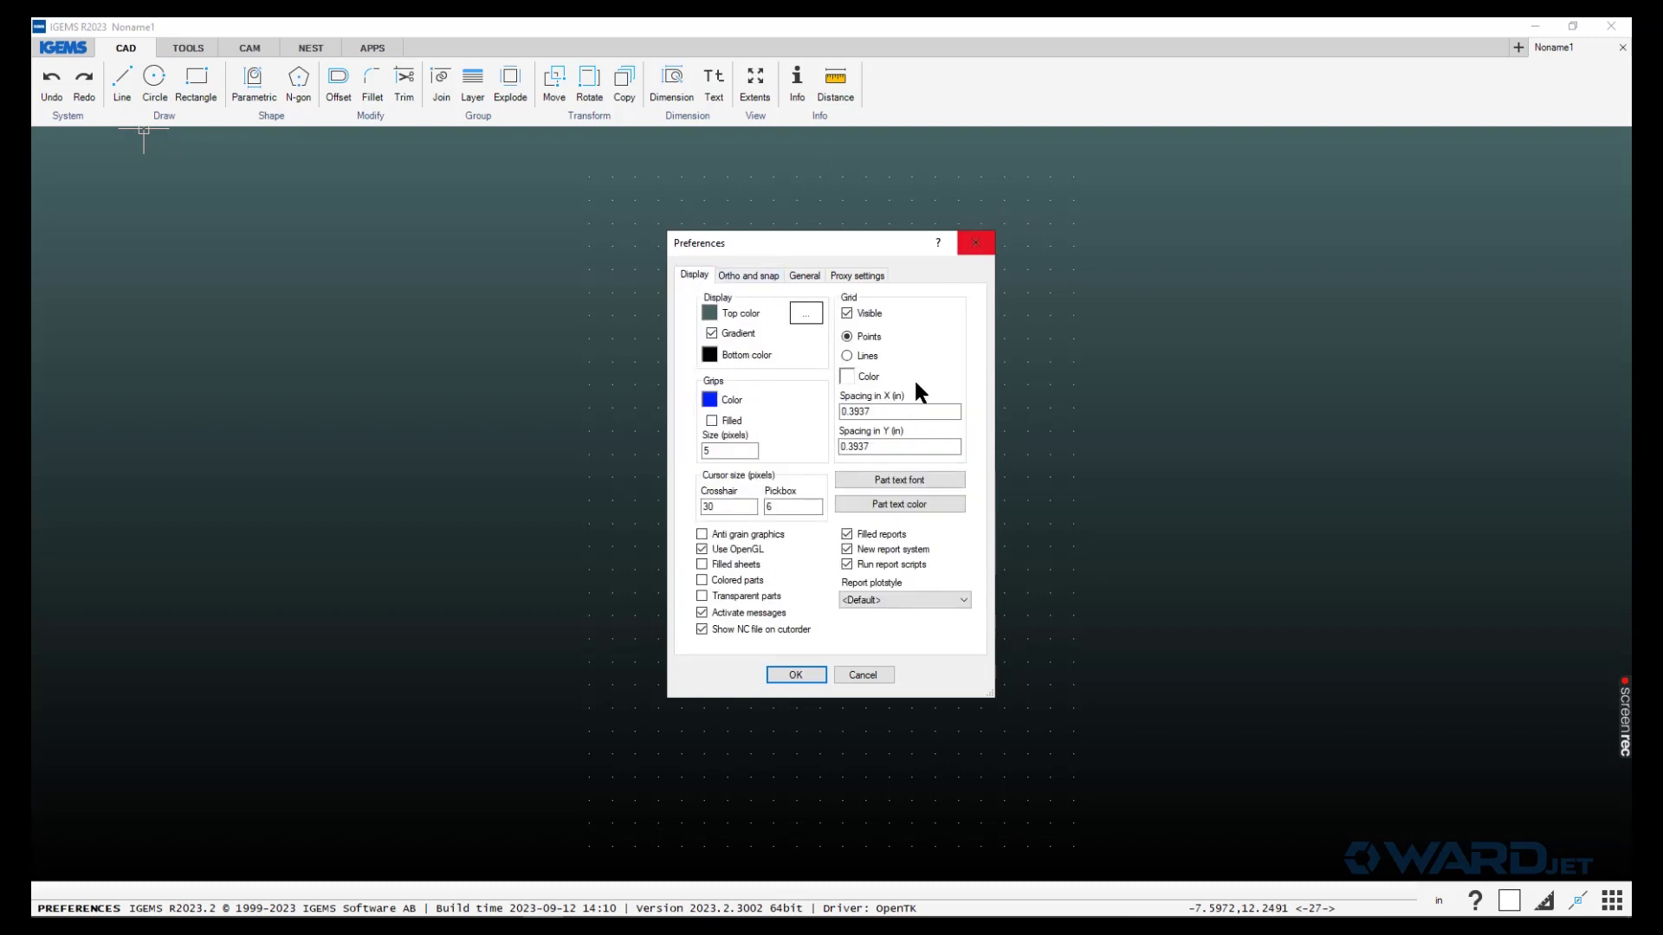
left_click(856, 312)
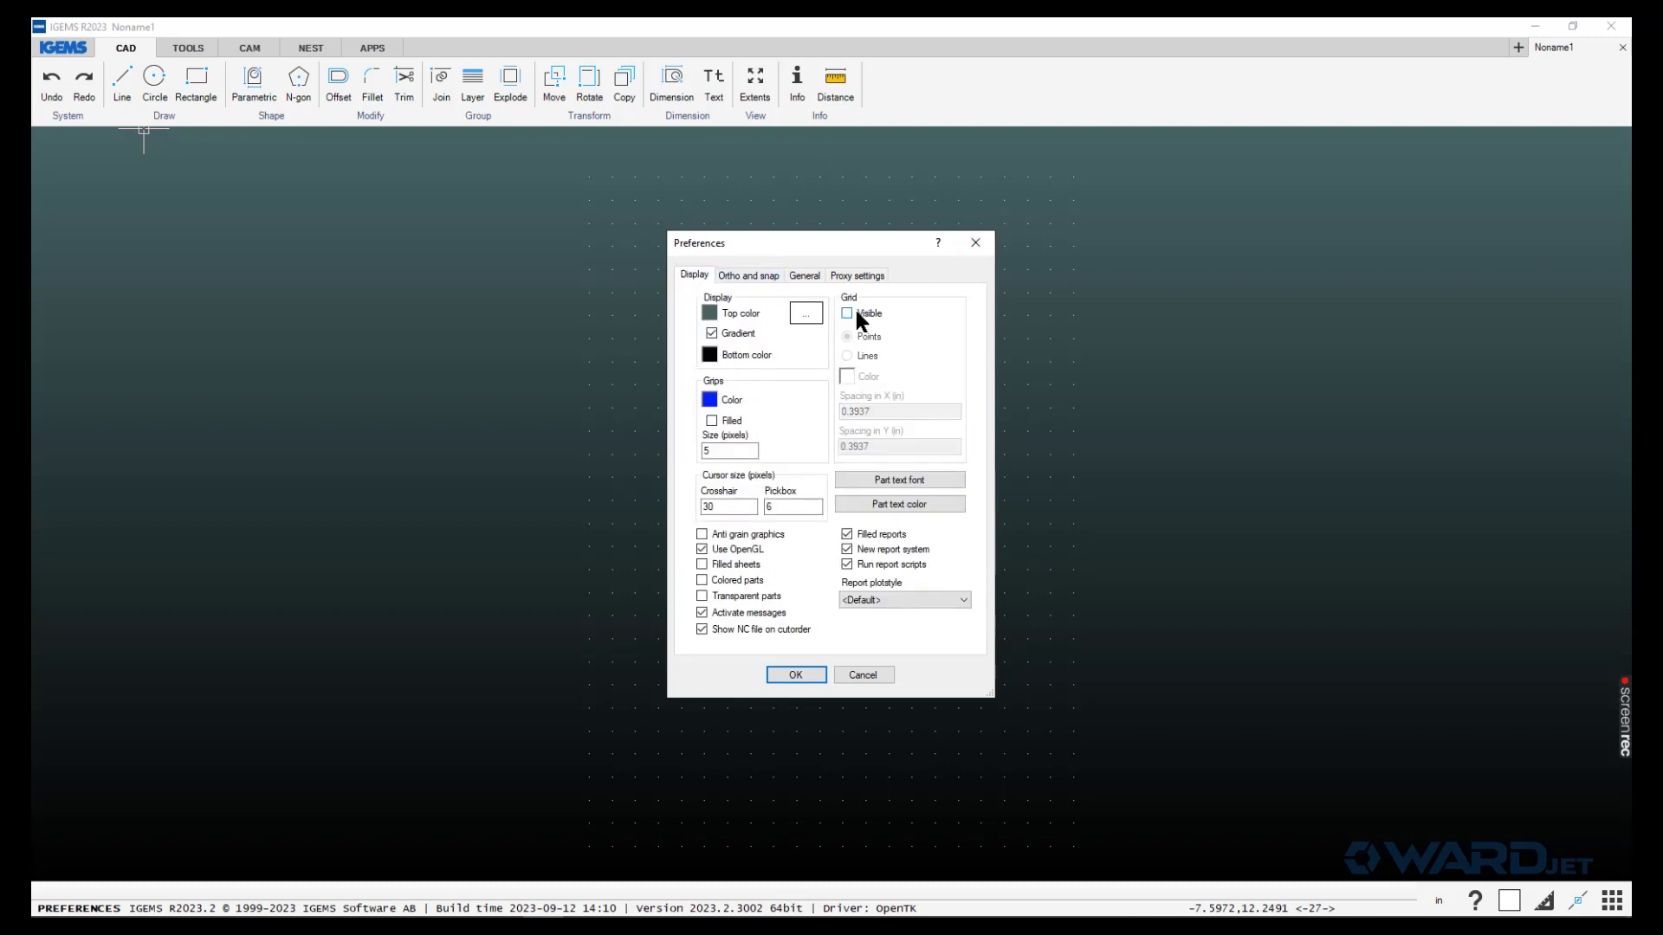
left_click(796, 675)
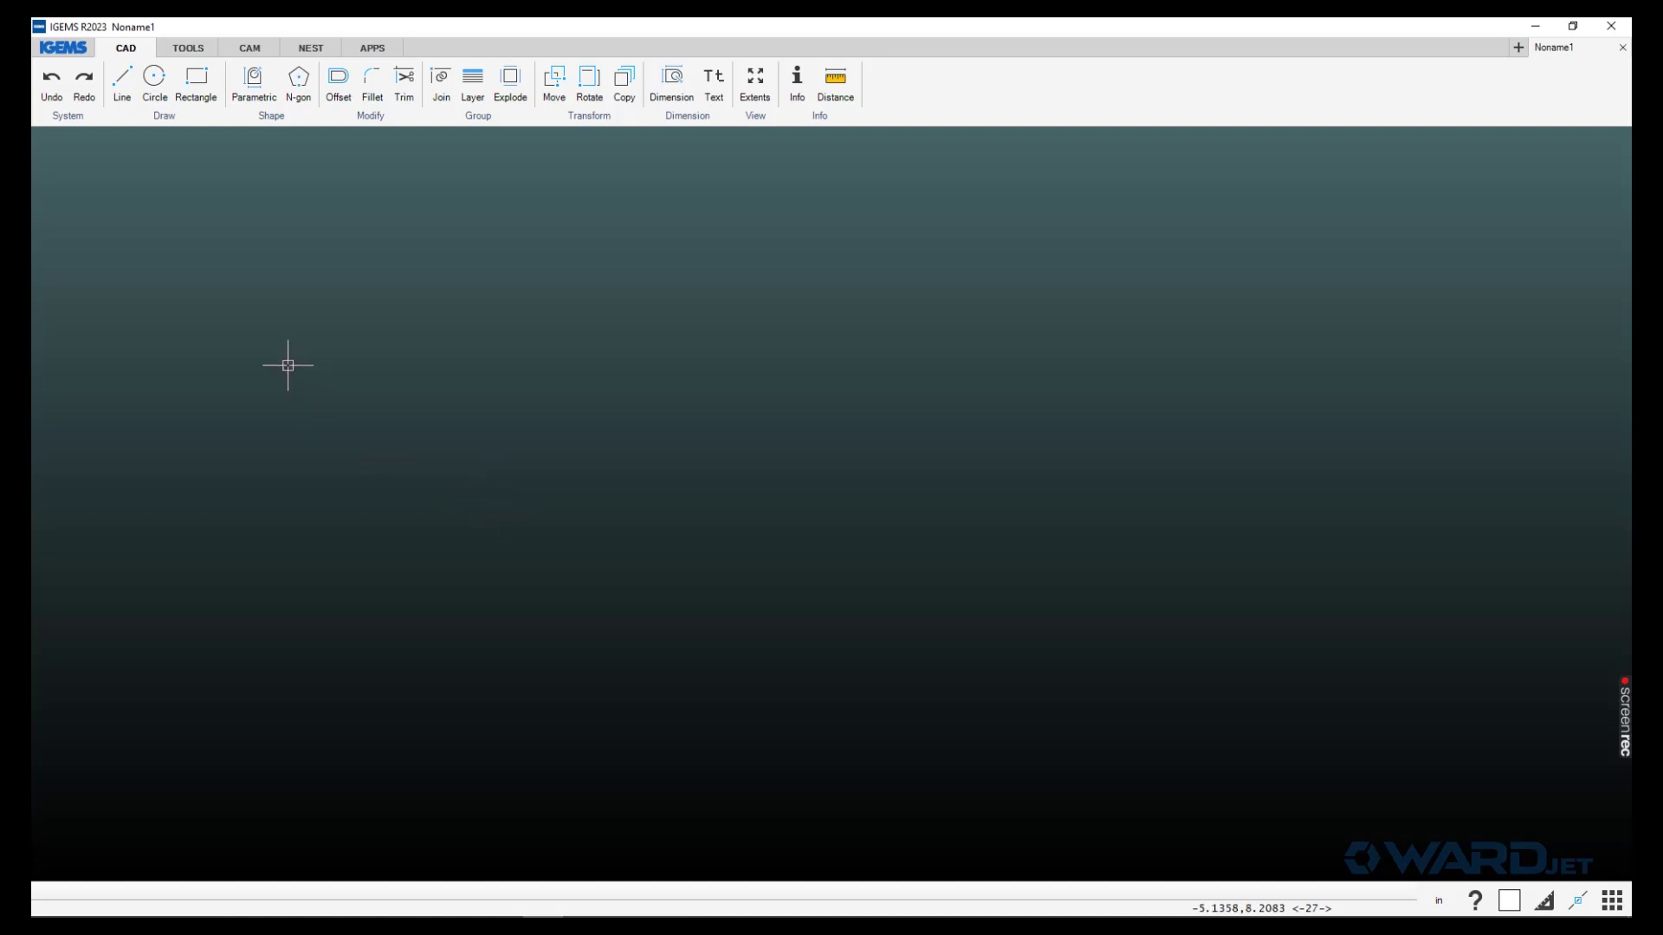
- Open Import-6 Inch.dxf from the Quick access Imperial DXF Files folder
left_click(63, 48)
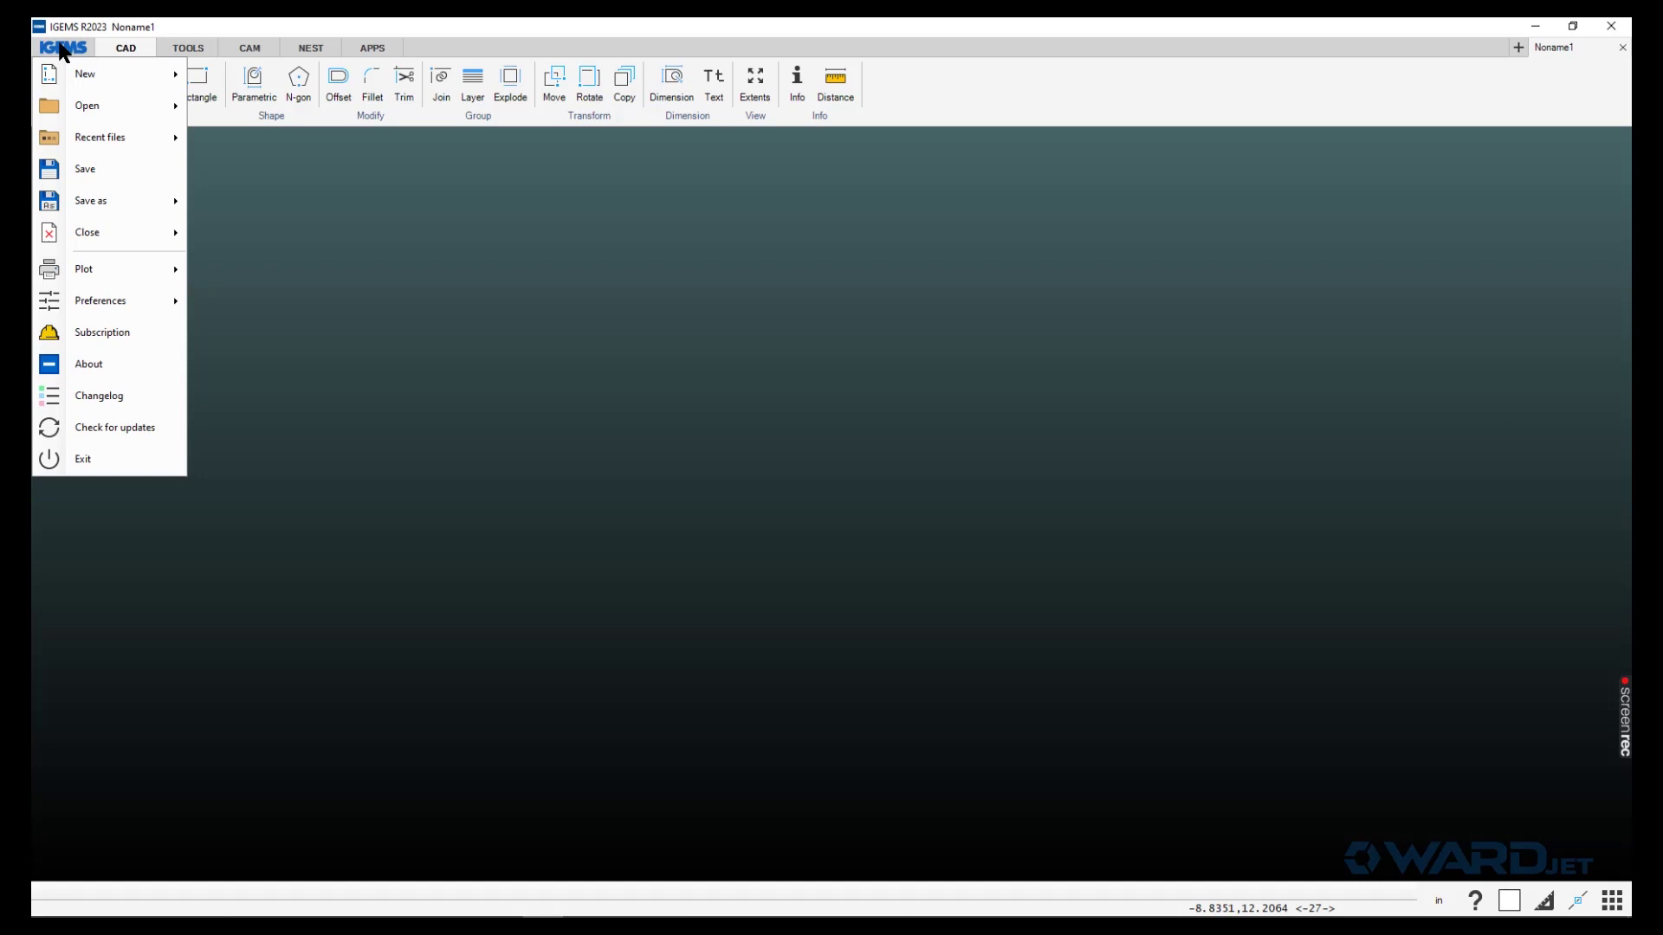
left_click(68, 105)
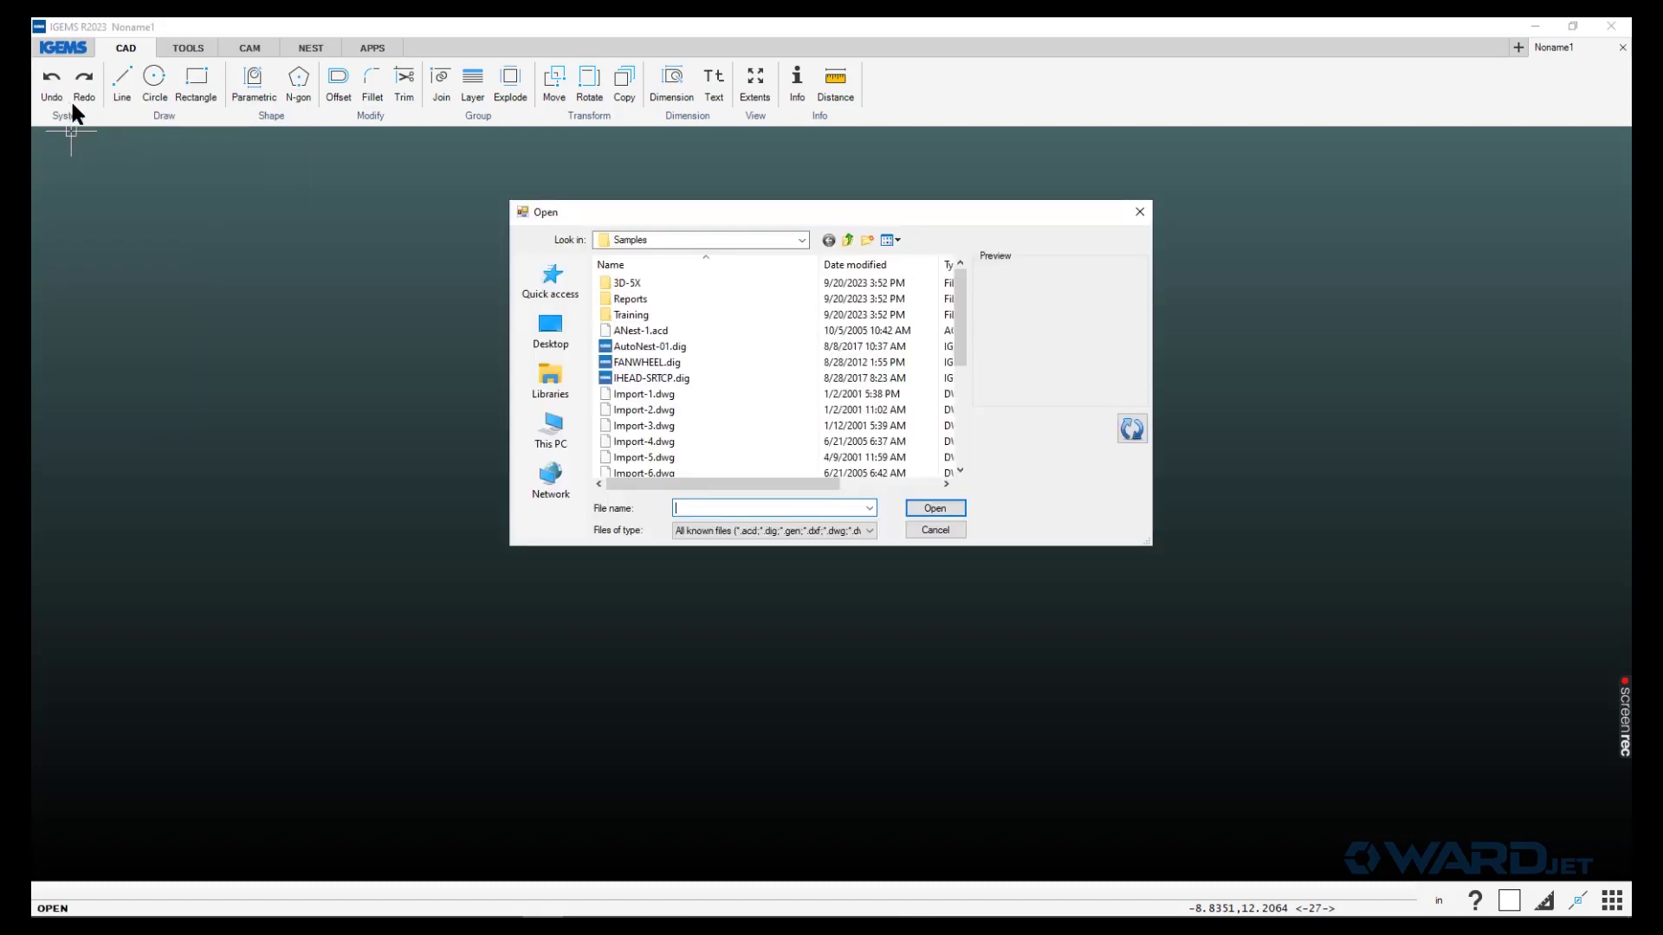
left_click(553, 286)
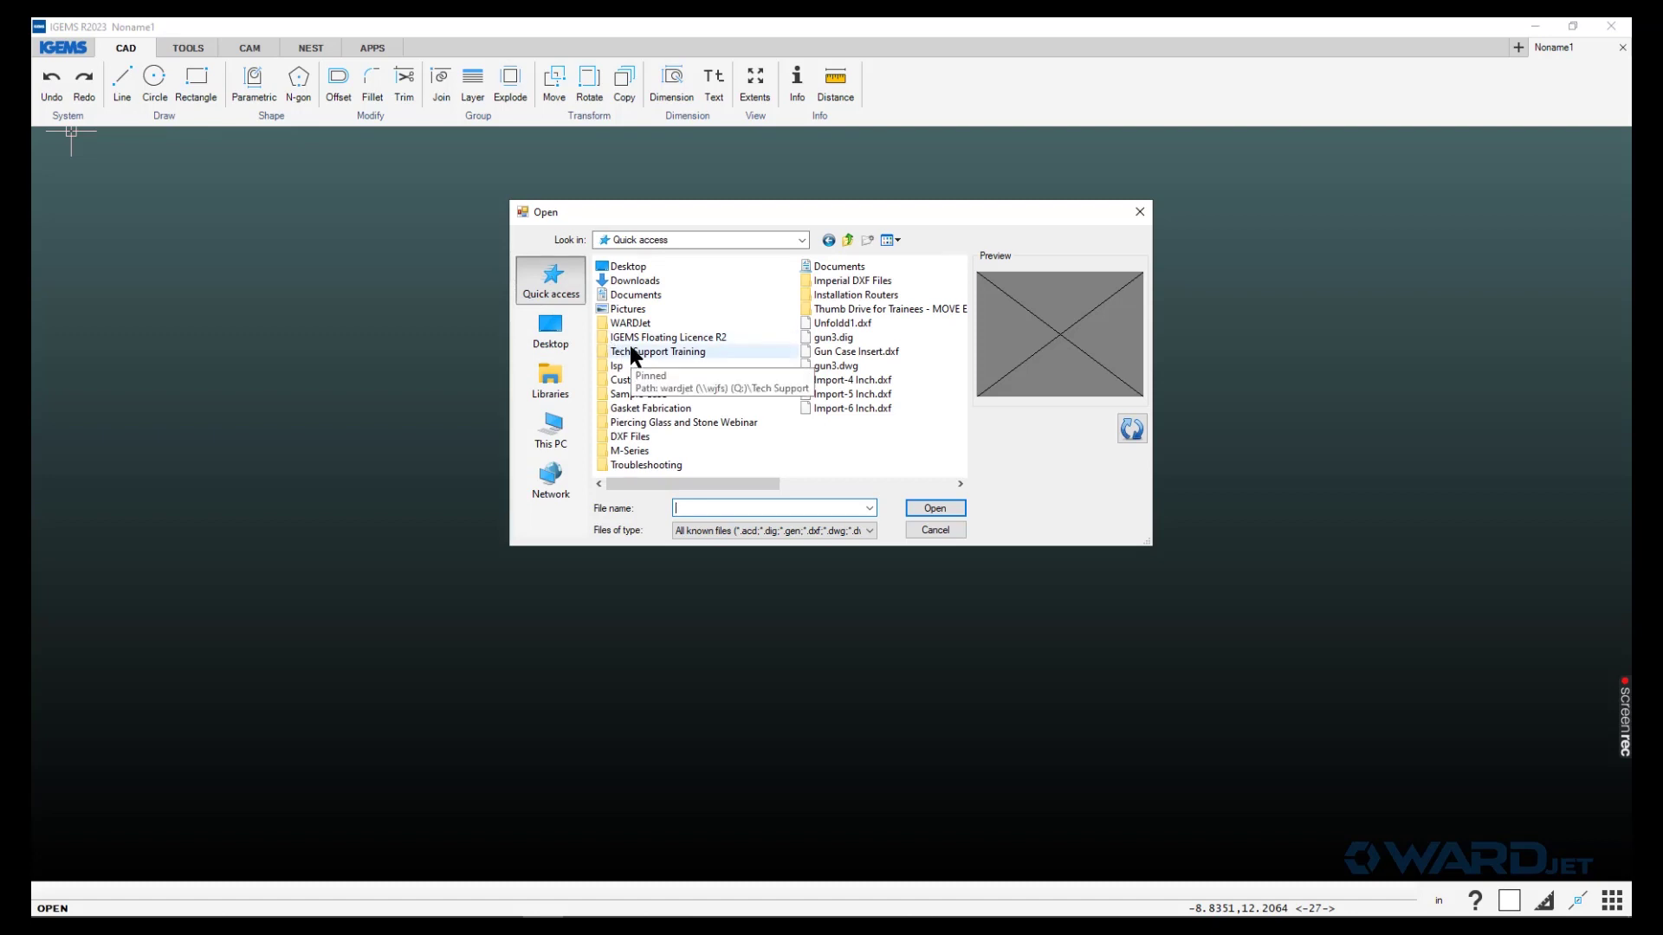
double_click(834, 280)
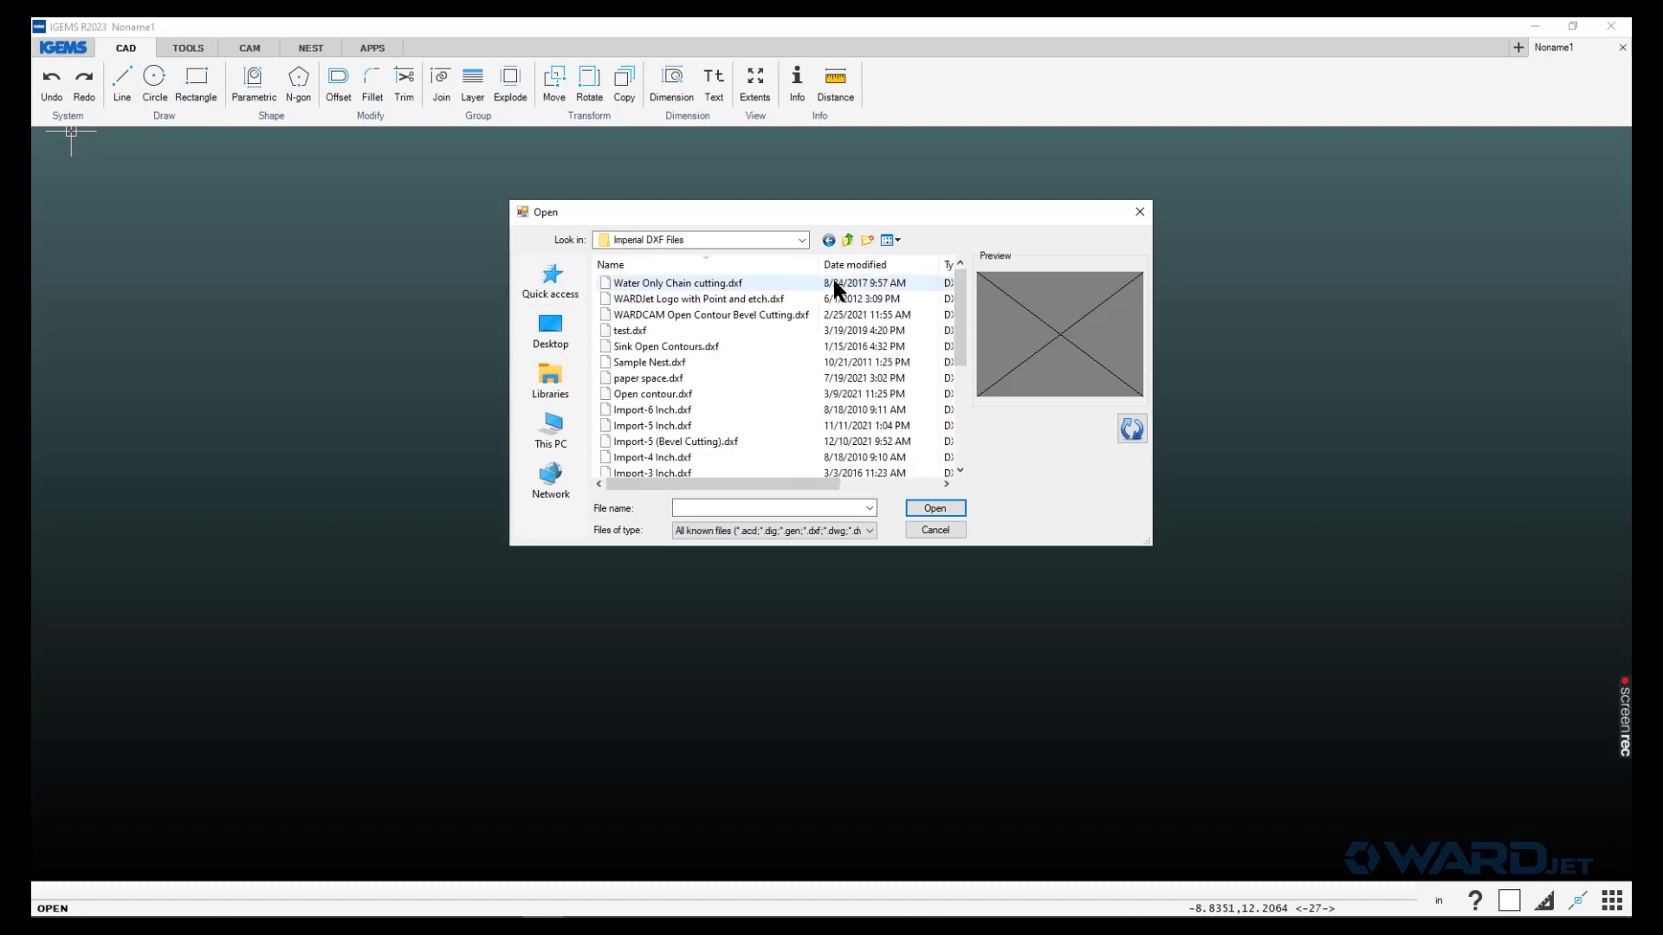
double_click(668, 410)
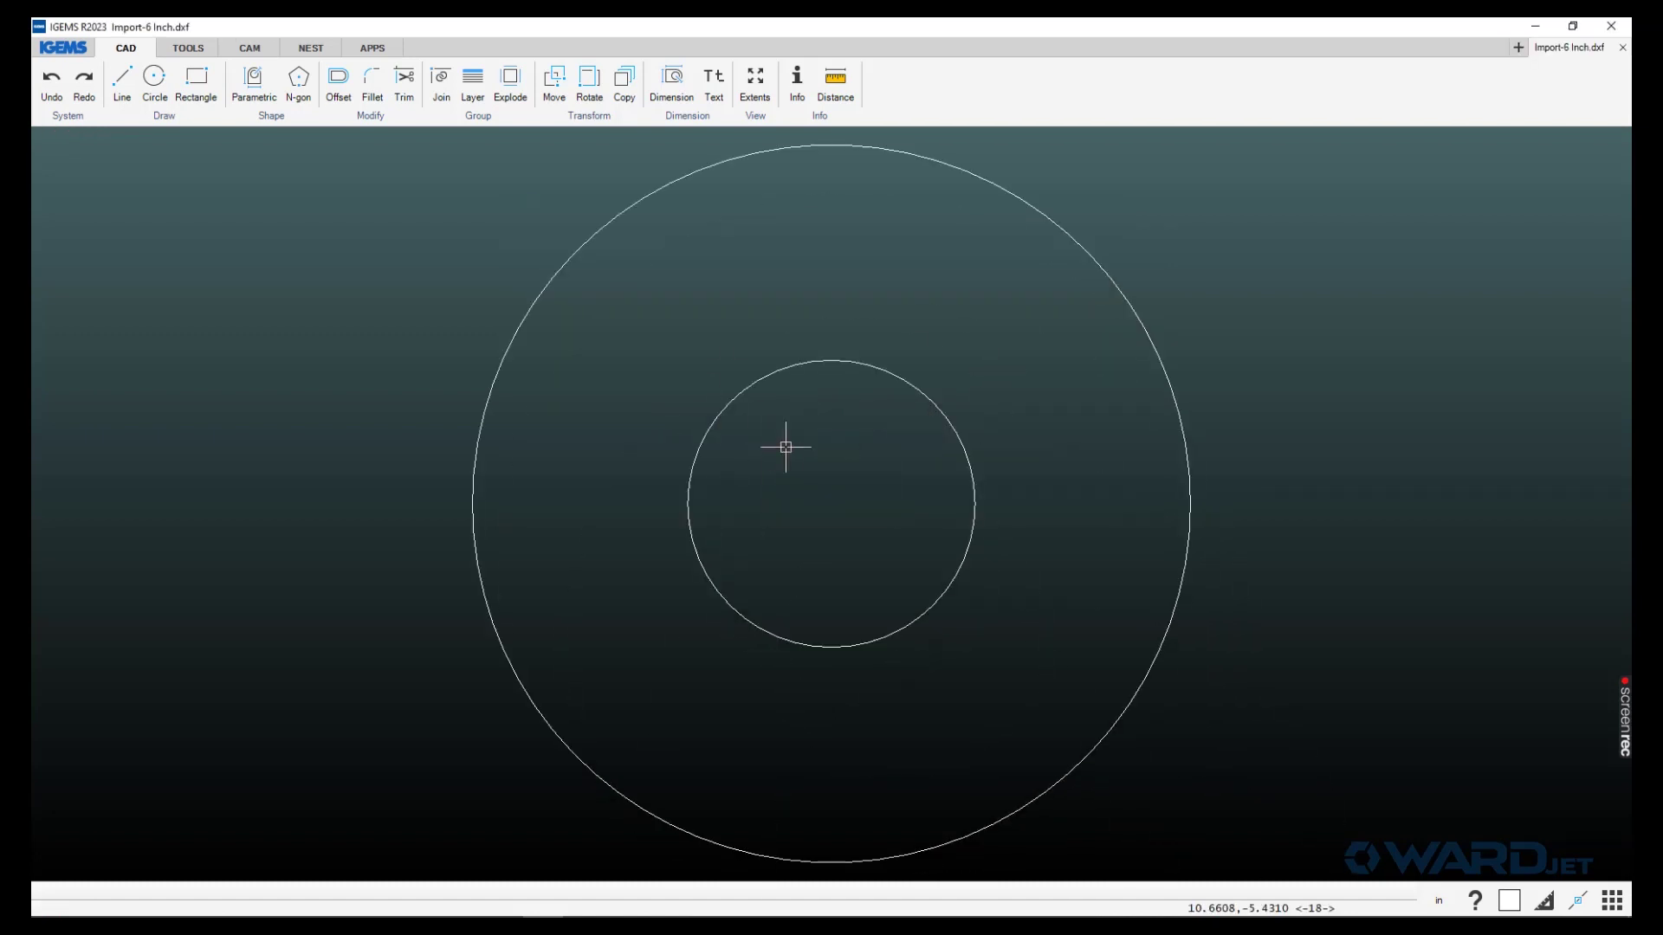
scroll(735, 468, "down", 1)
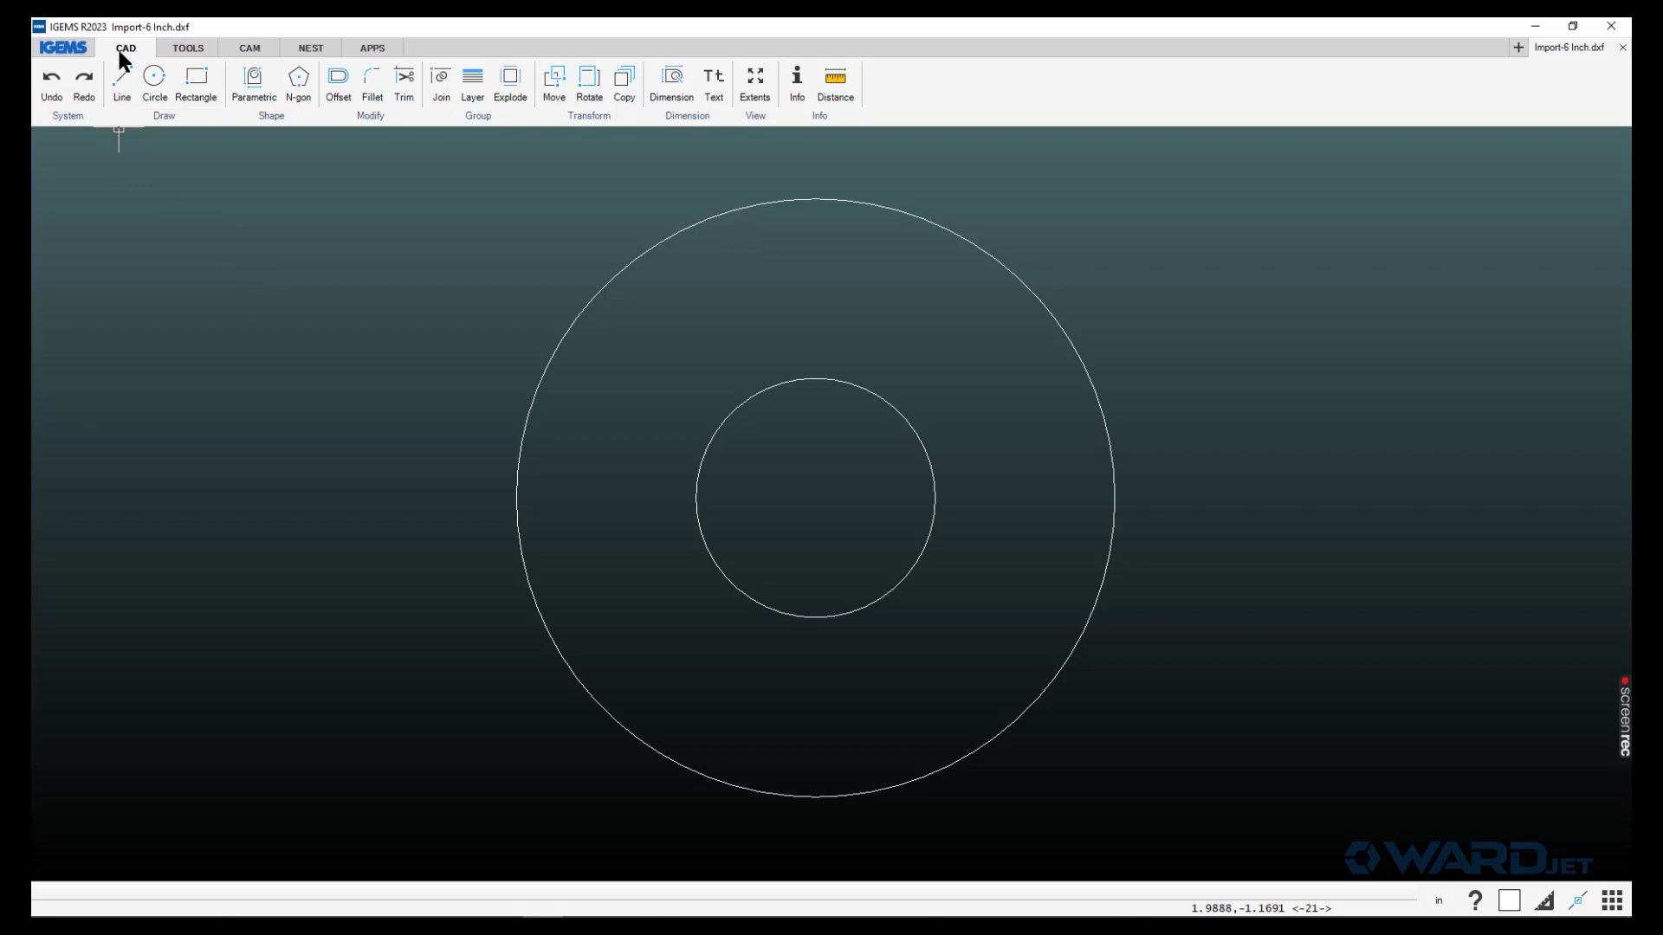
- Switch to CAM and review the machine selection, keeping AWJ and cancelling
left_click(256, 49)
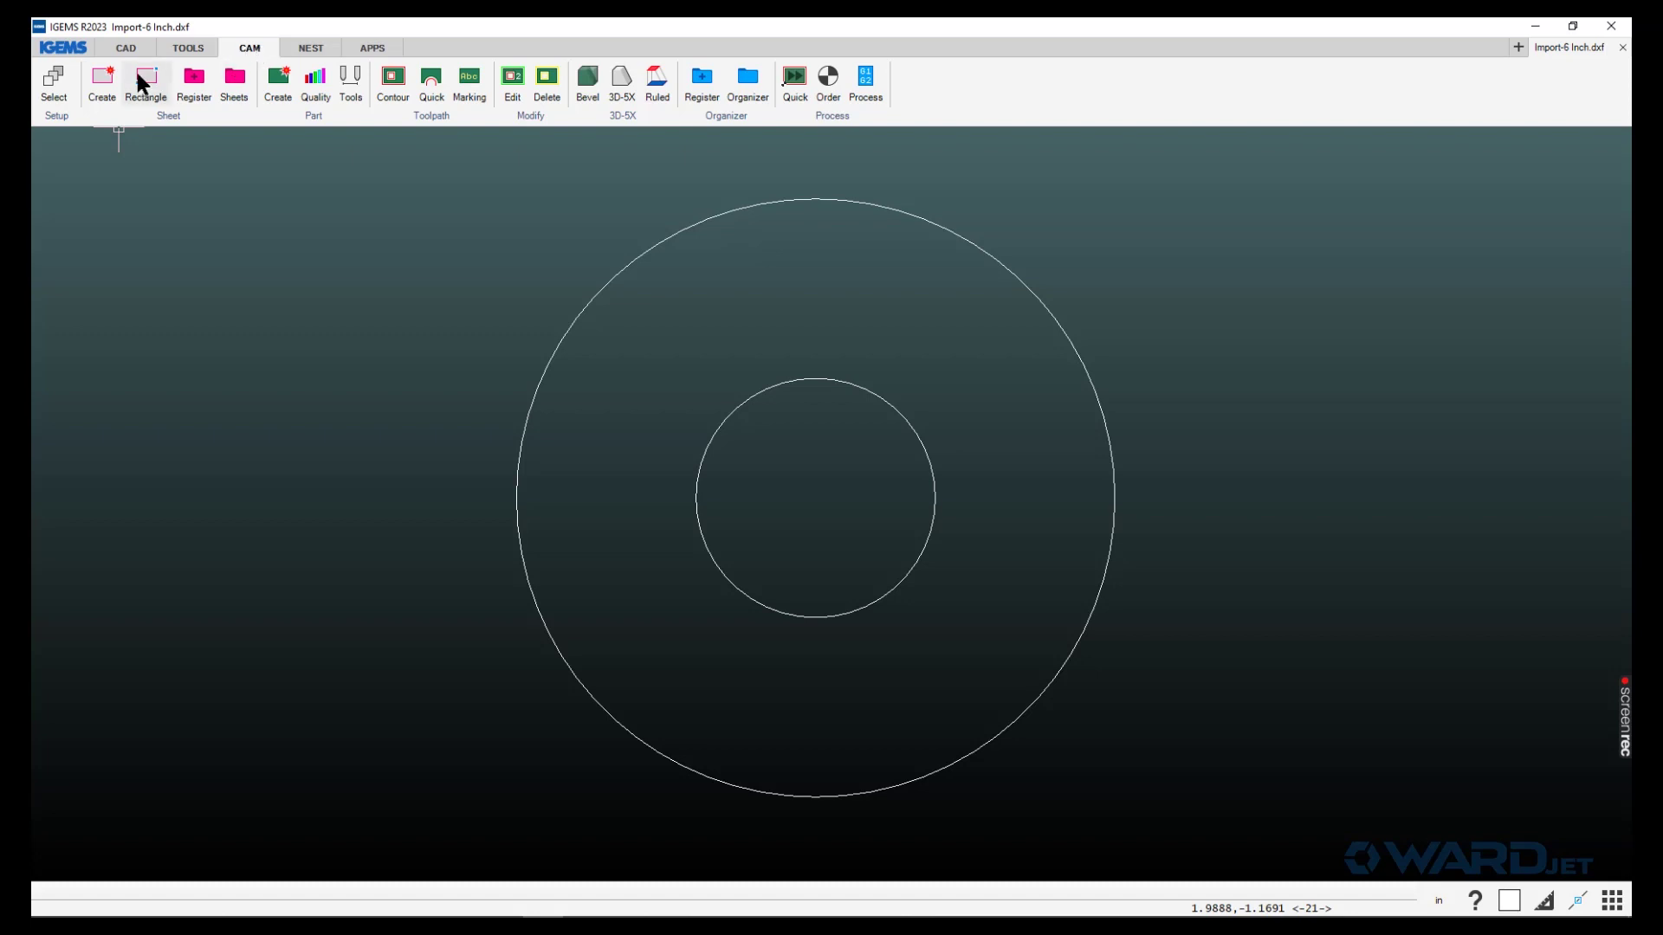
left_click(54, 86)
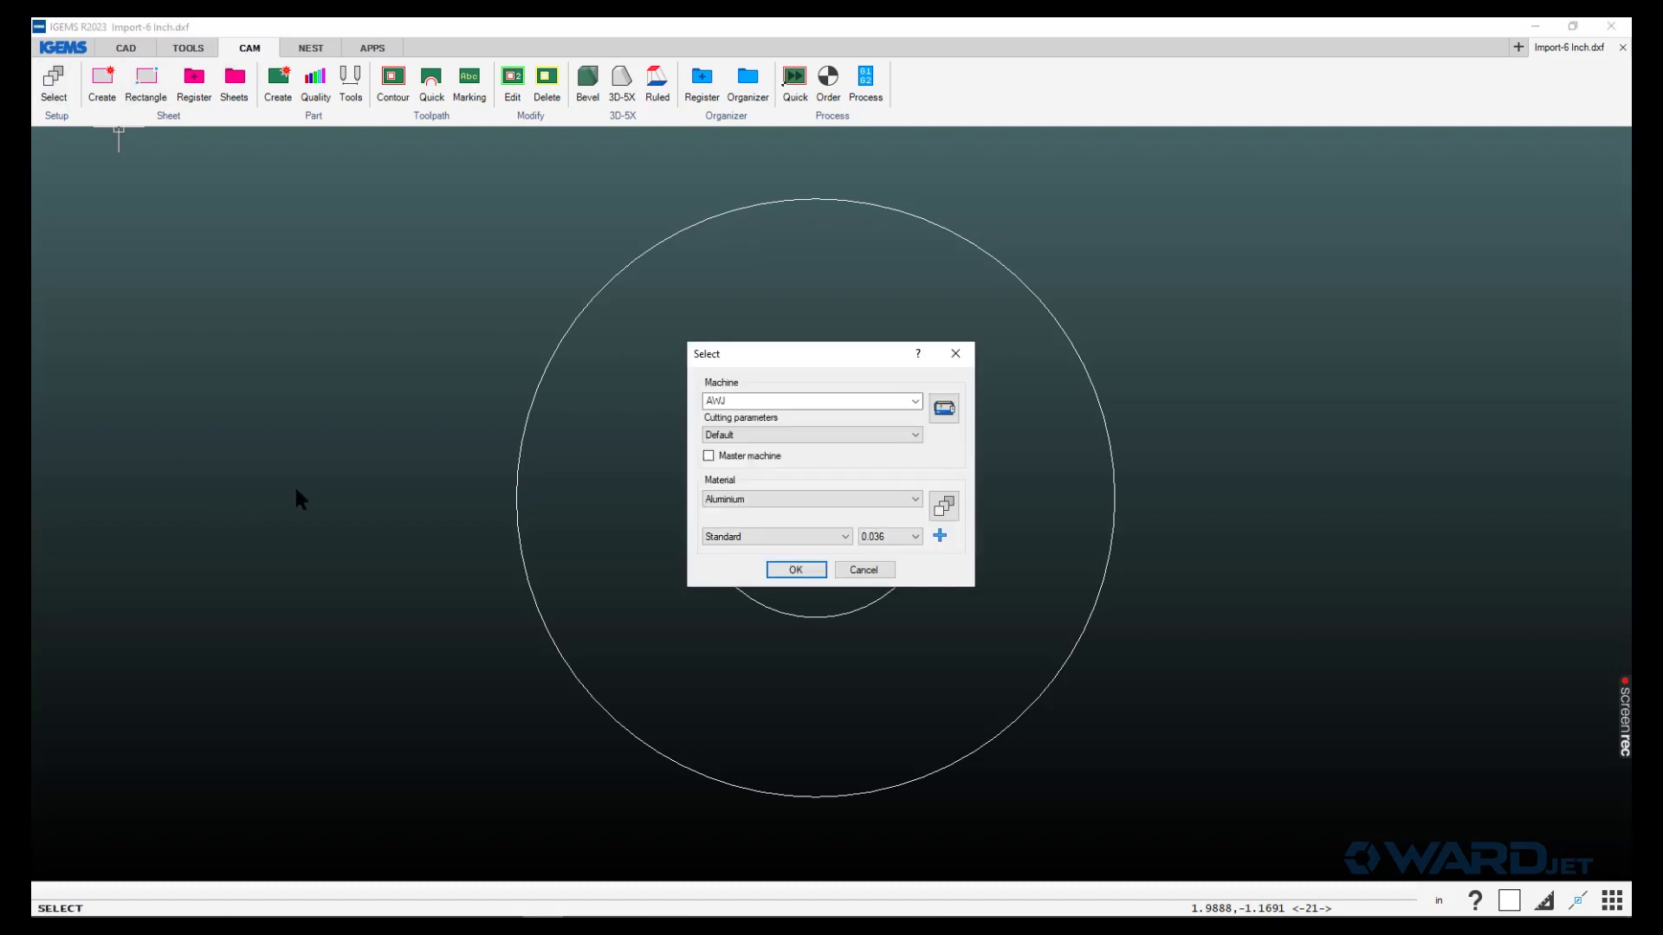
left_click(906, 400)
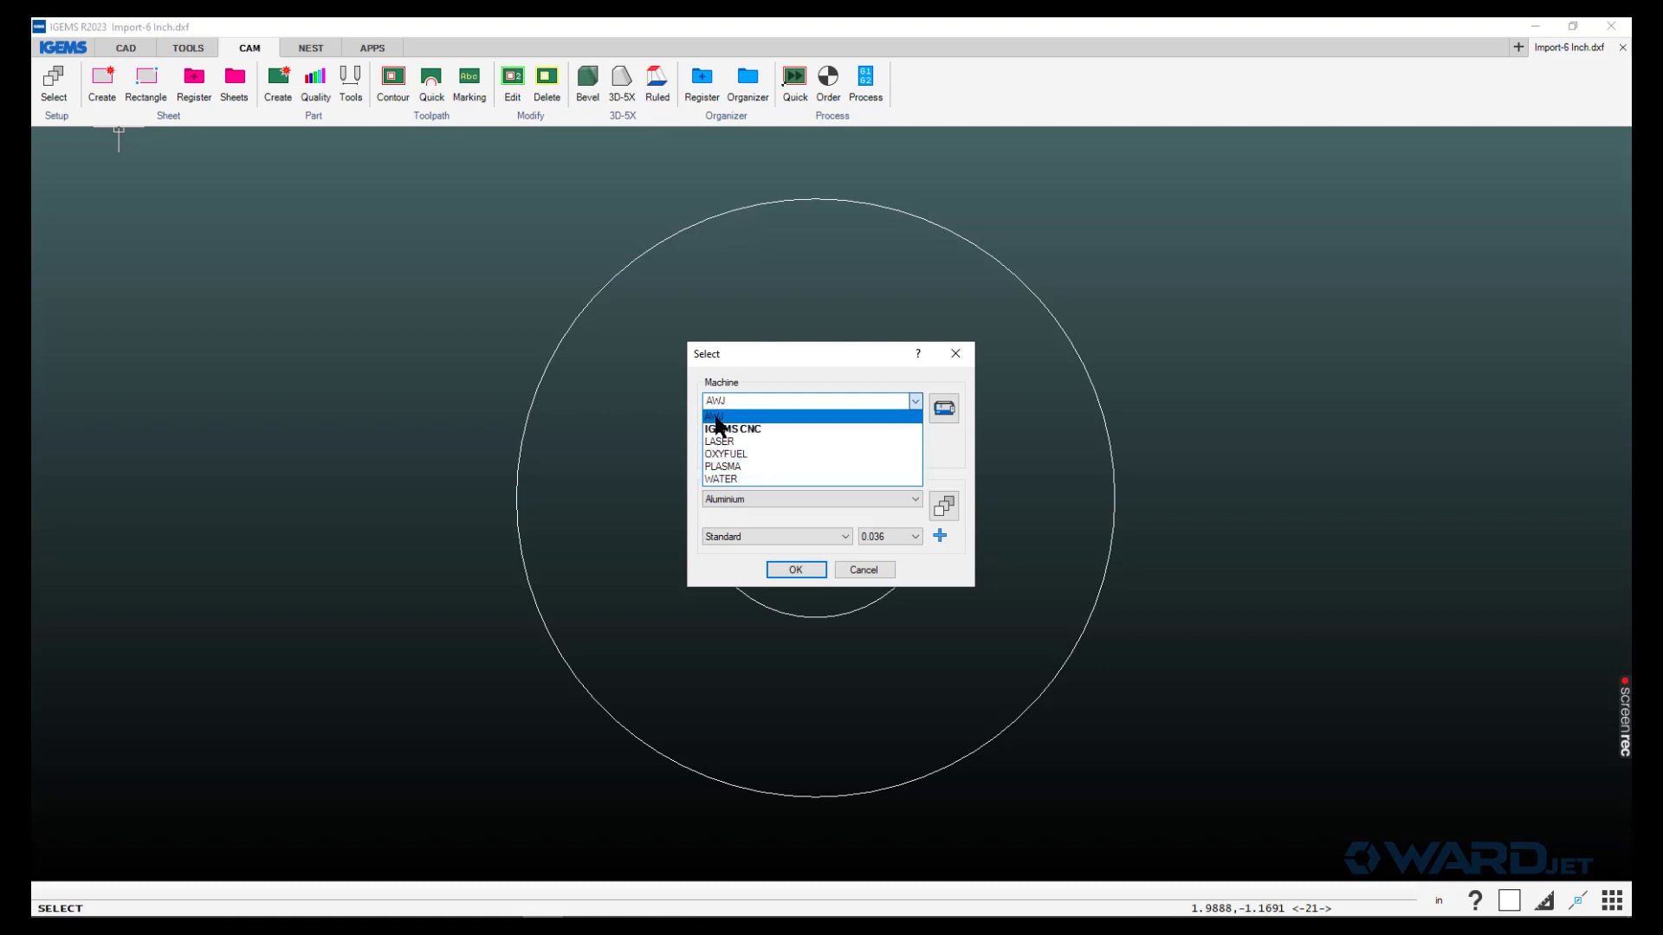
left_click(767, 356)
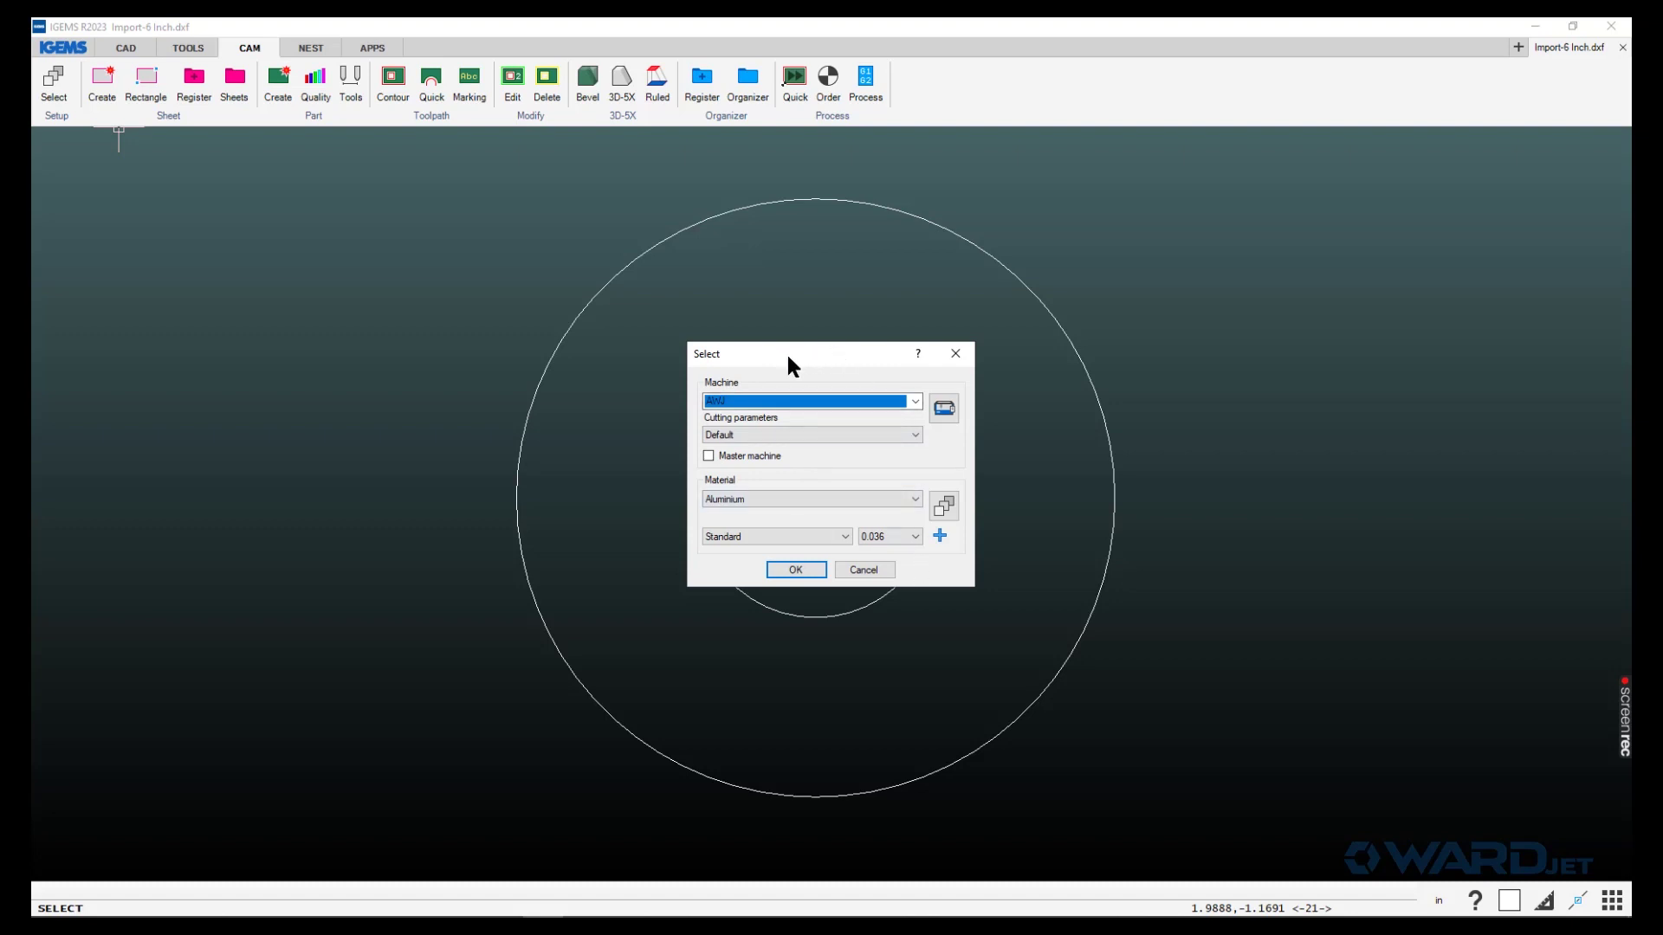
left_click(861, 569)
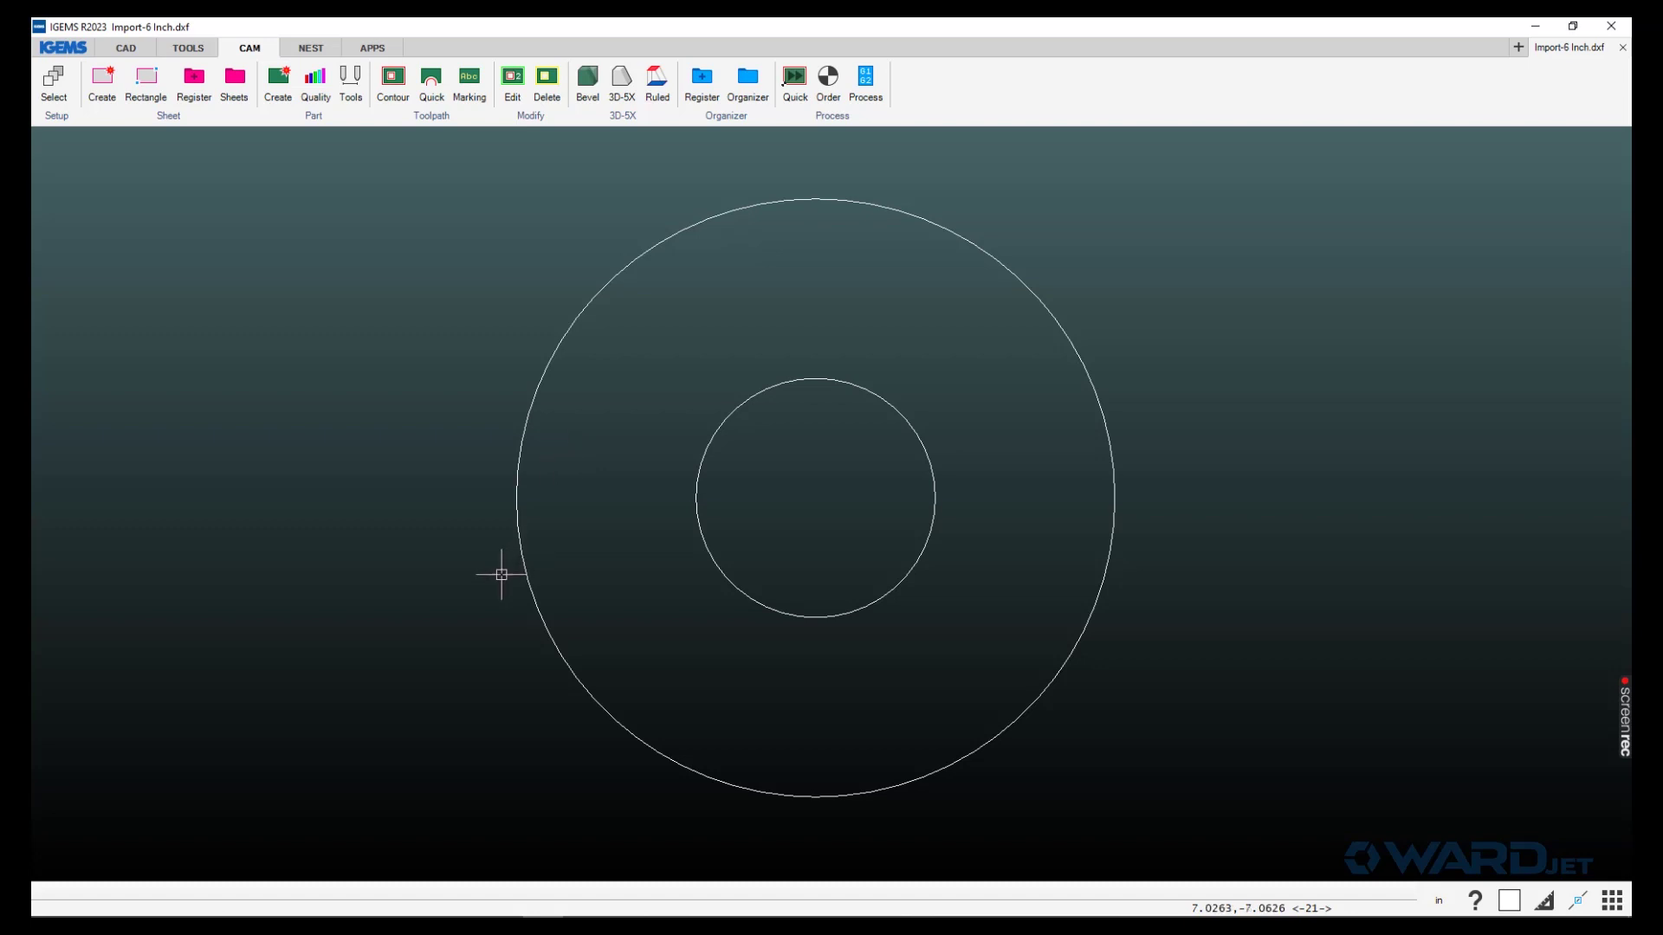
- Launch Chrome and go to ikuhlu.wardjet.com in a new tab
mouse_move(298, 914)
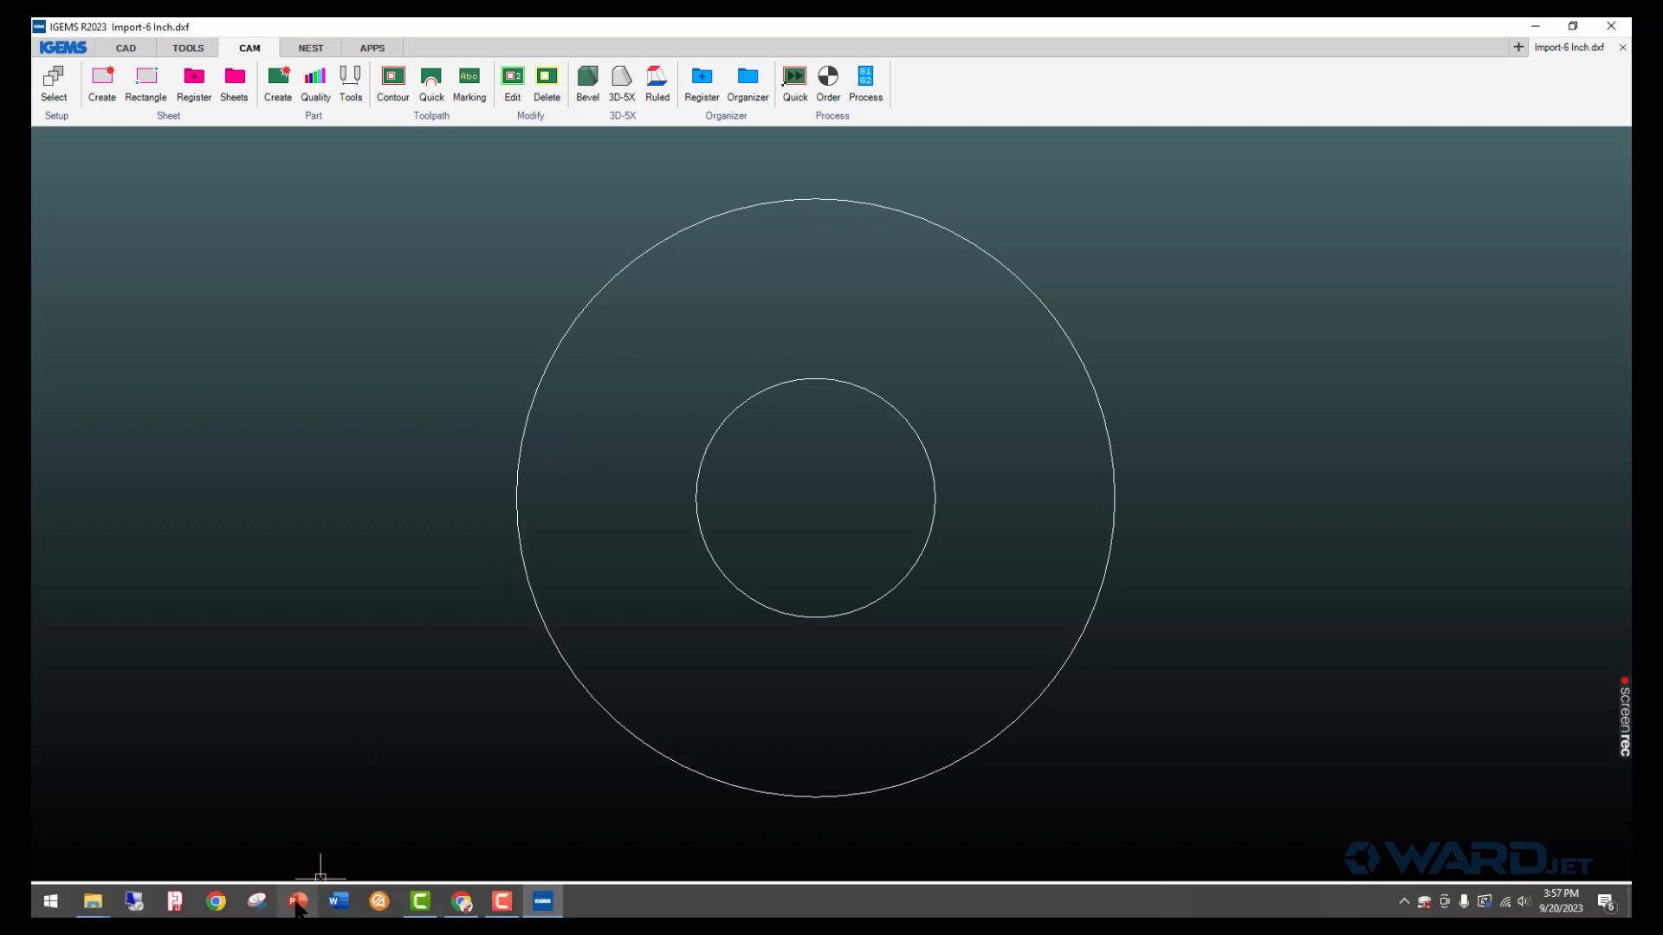
left_click(215, 903)
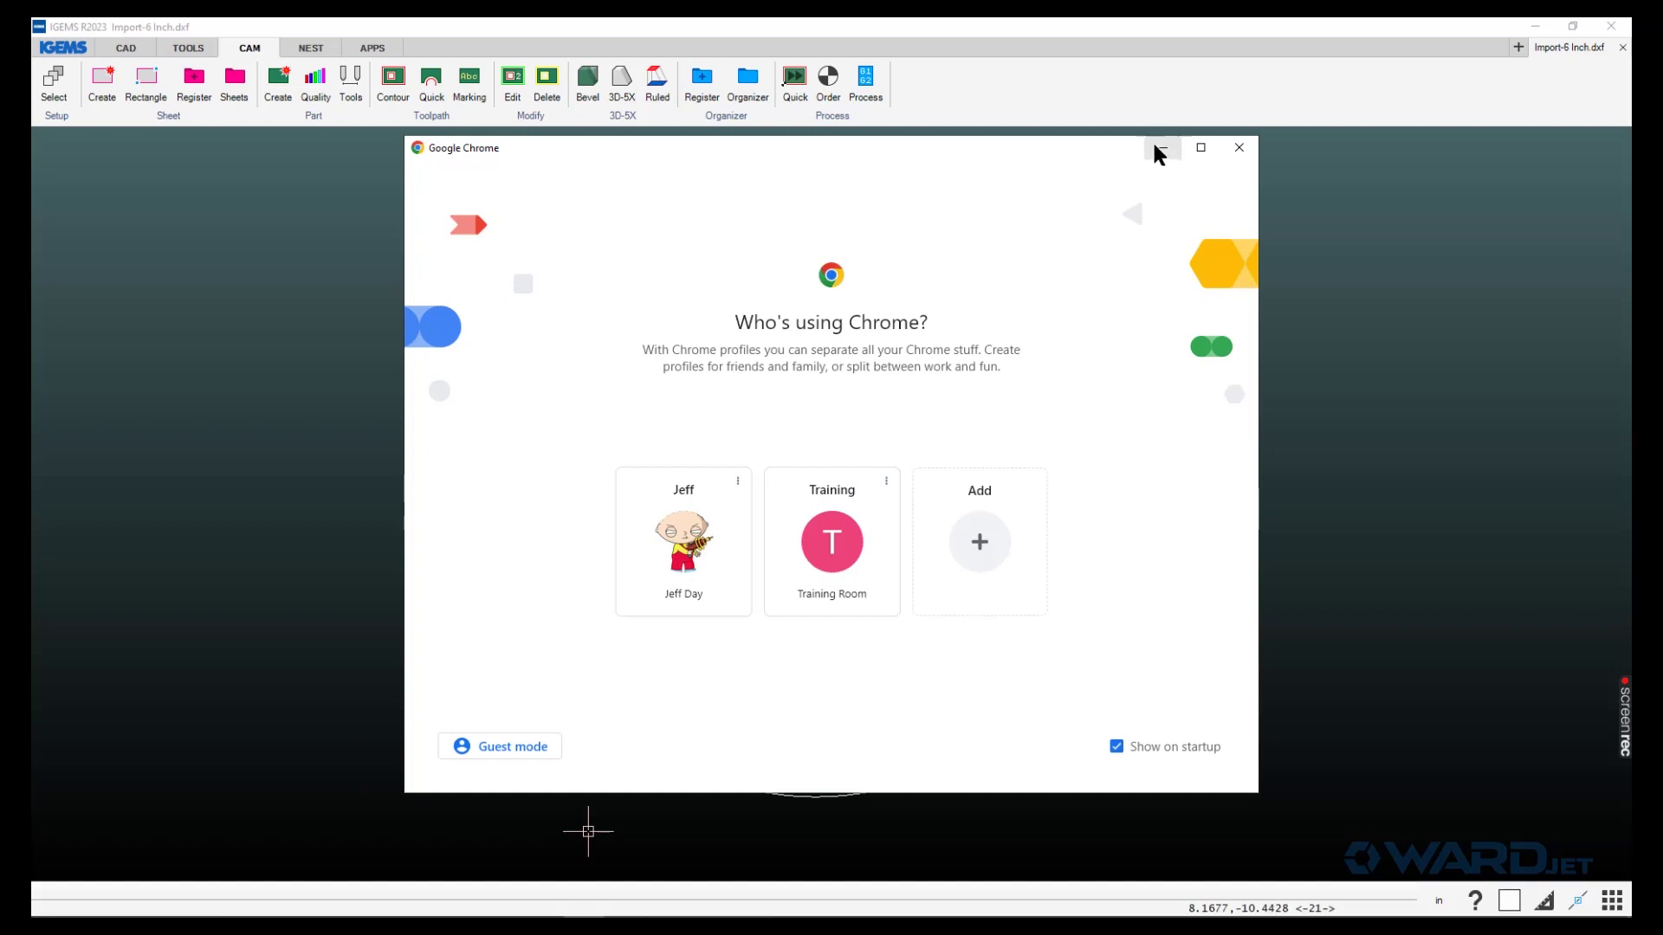
left_click(1159, 153)
mouse_move(545, 914)
left_click(462, 903)
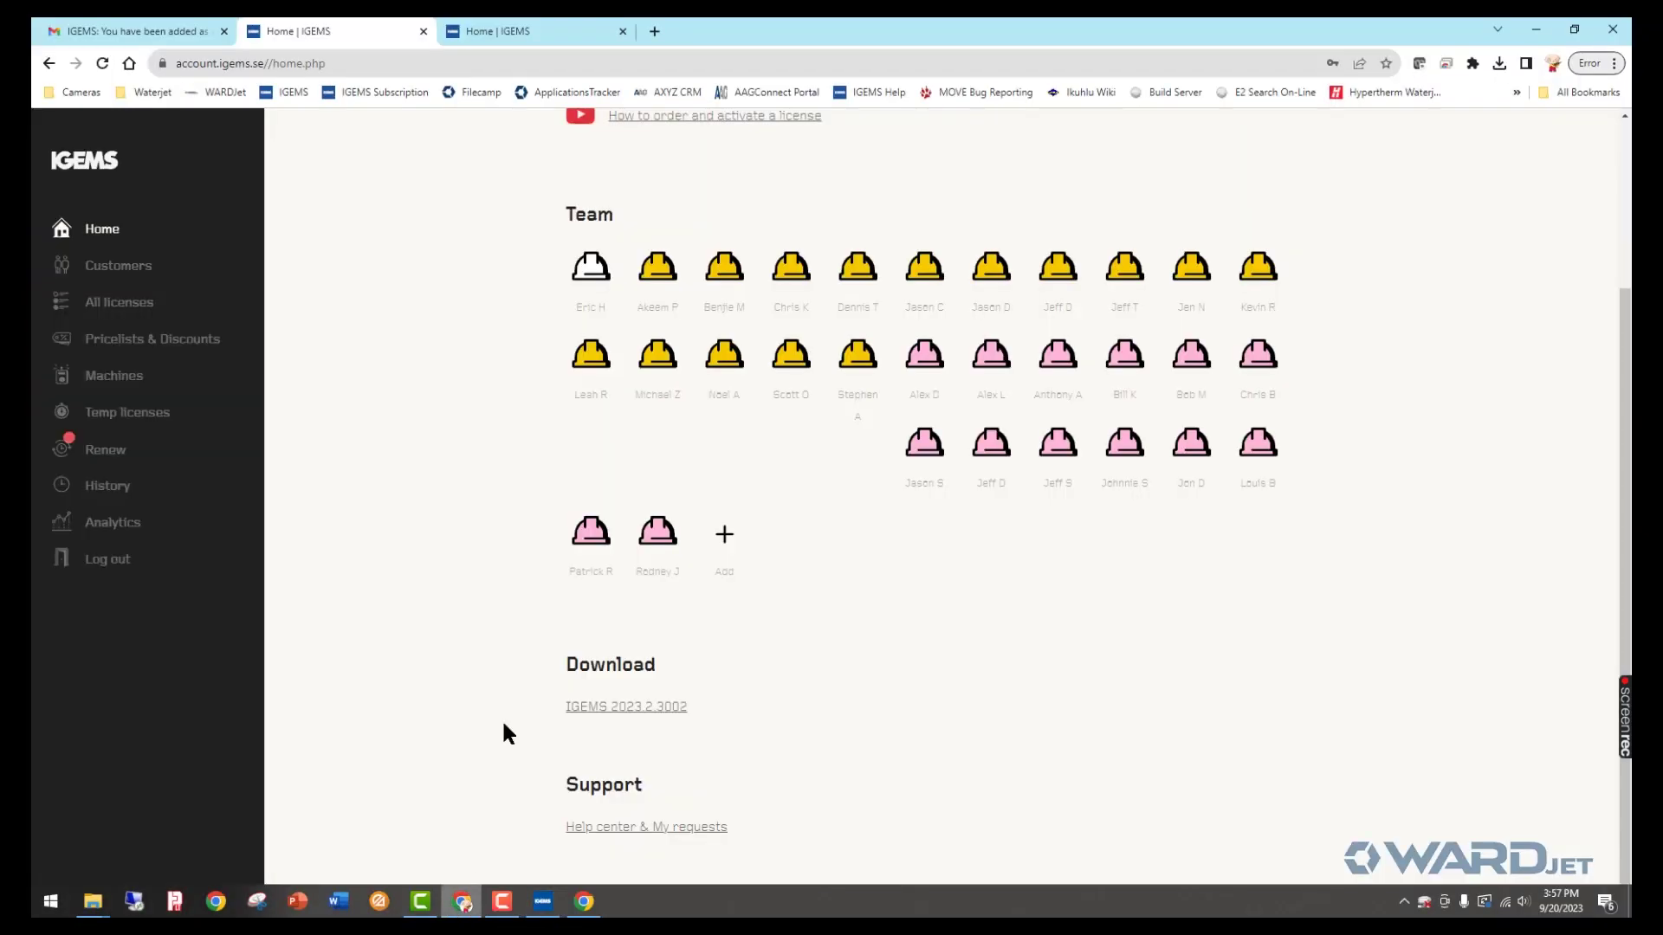
left_click(651, 31)
left_click(649, 58)
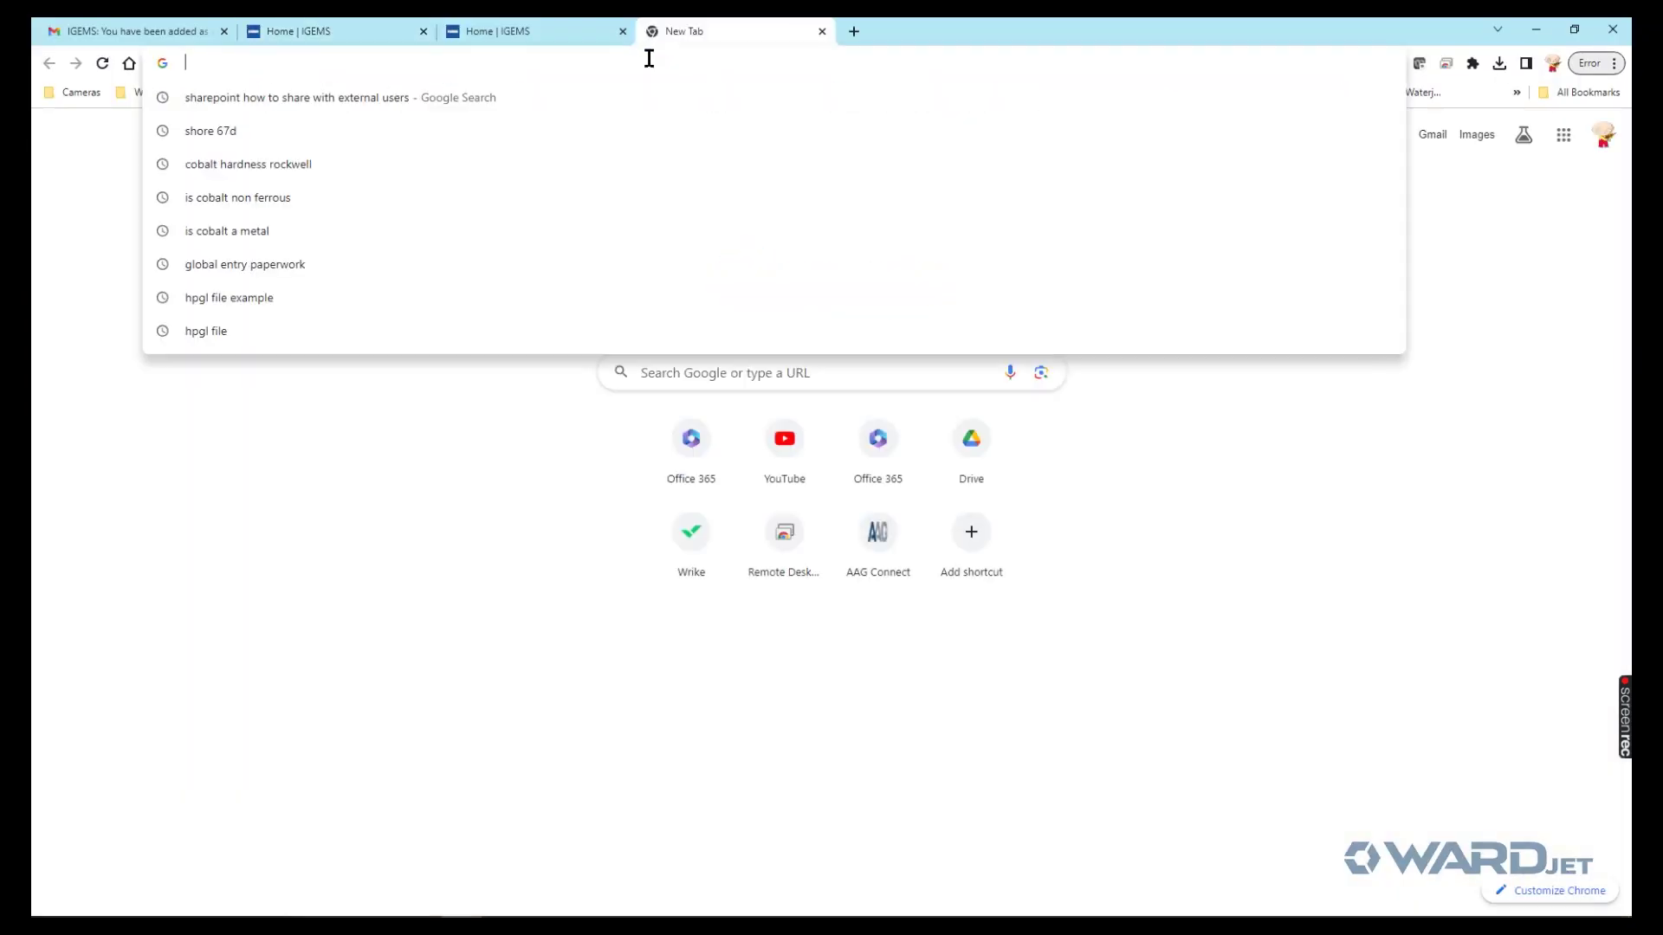
type("ikuhlu")
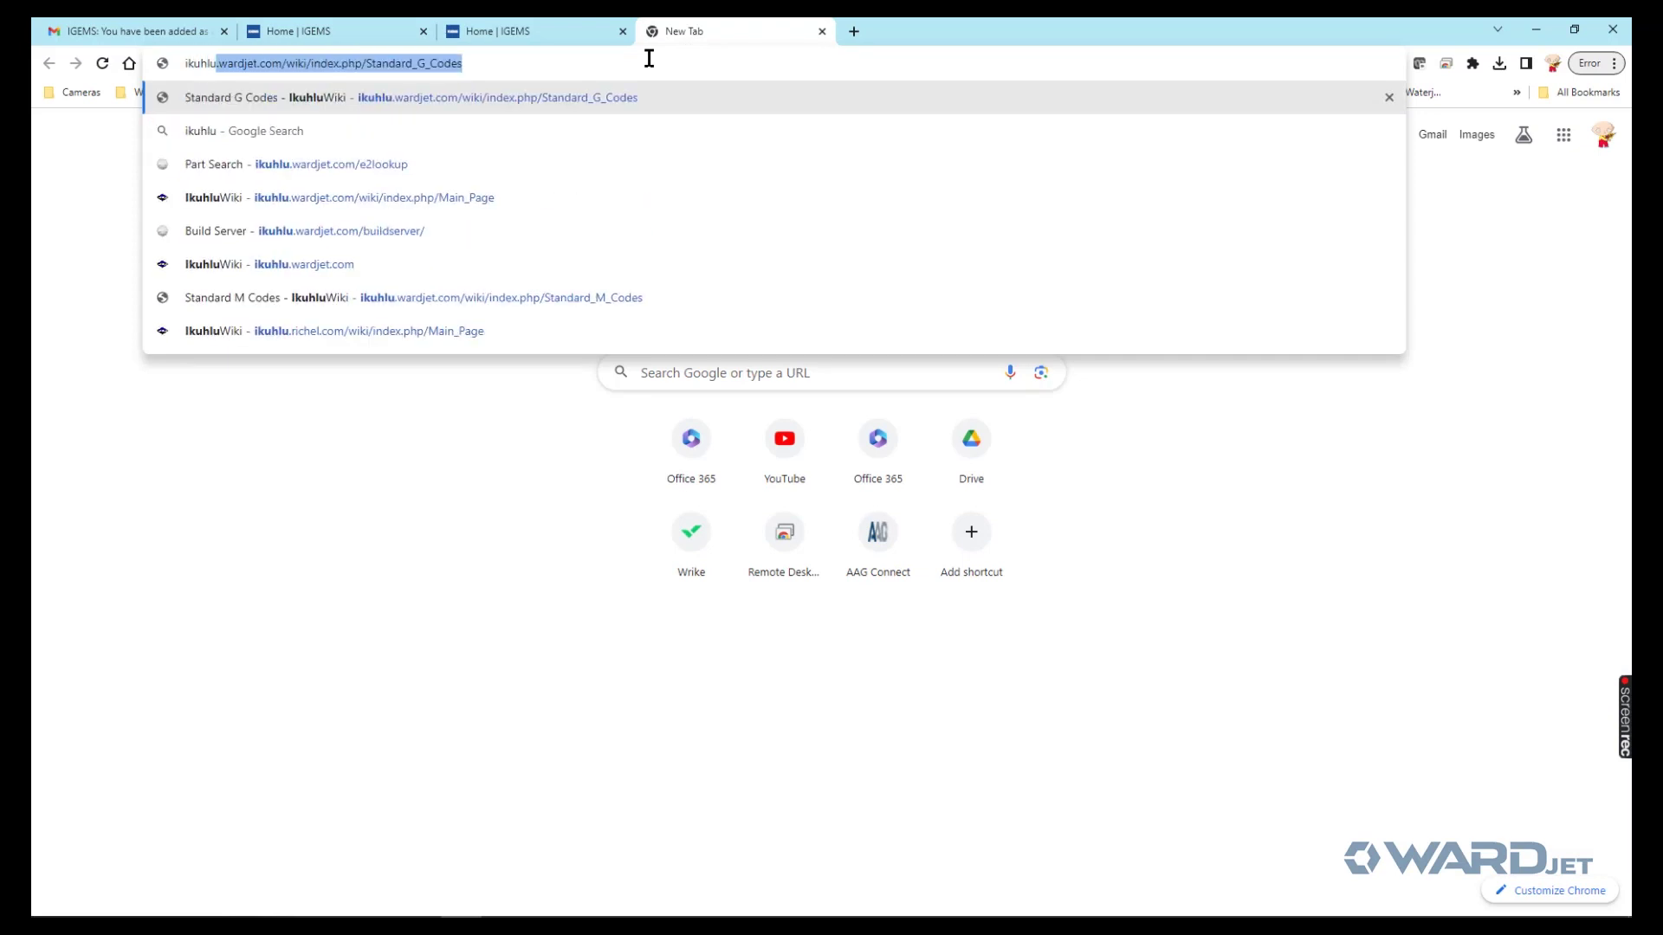
type(".wardjet.com")
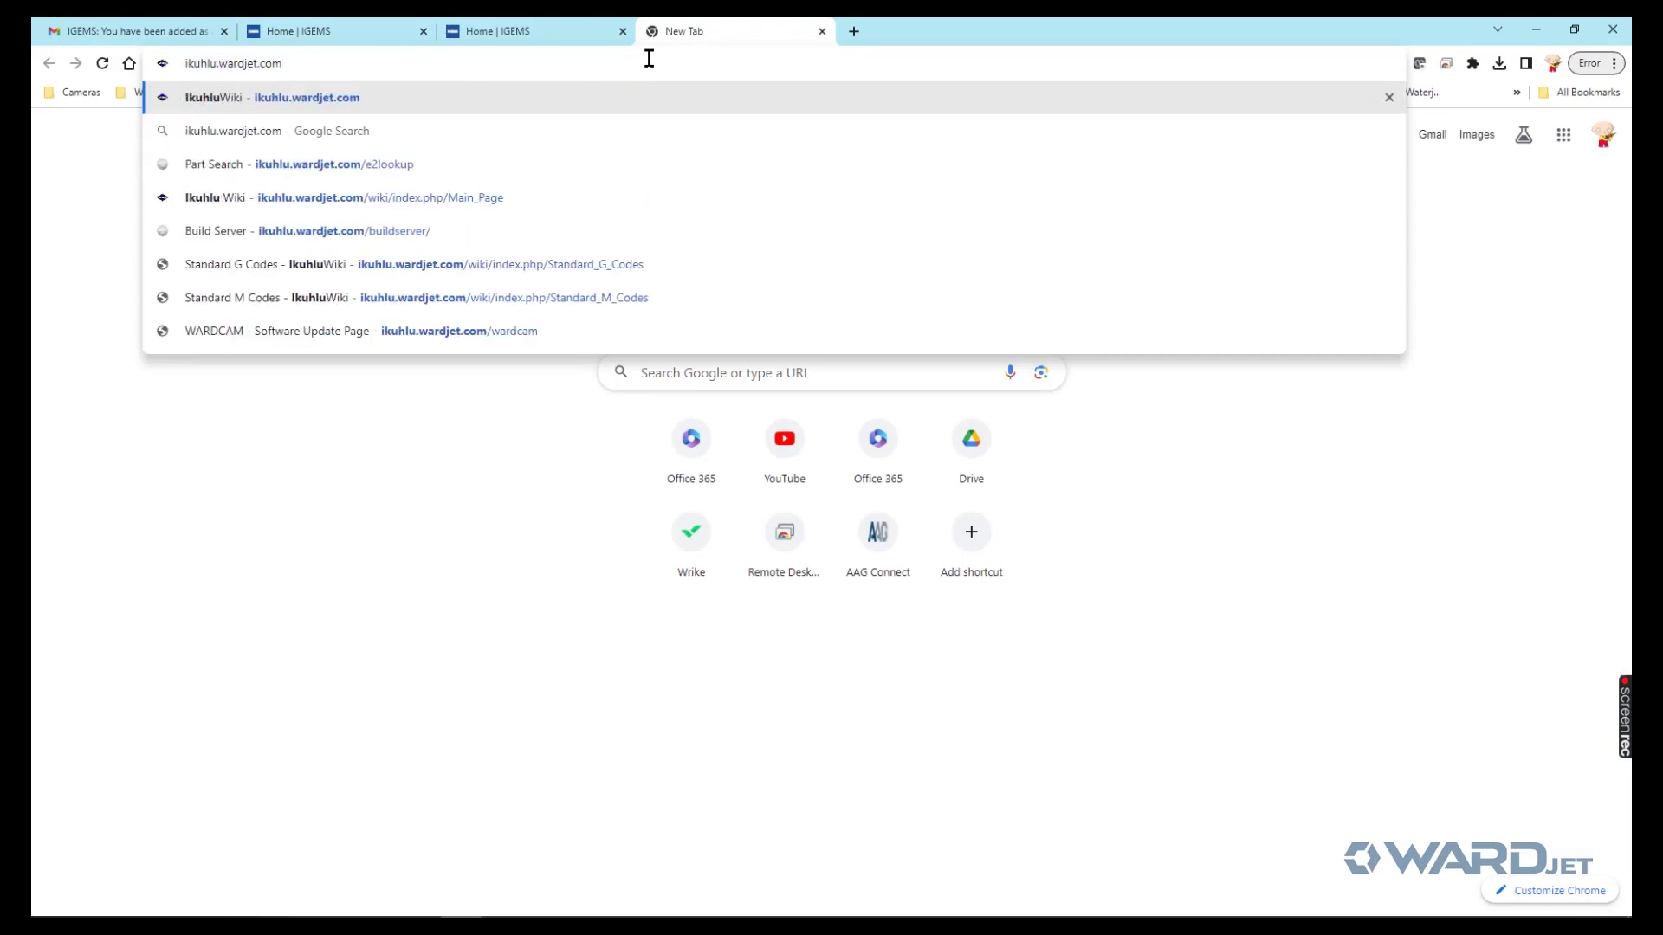
key("Return")
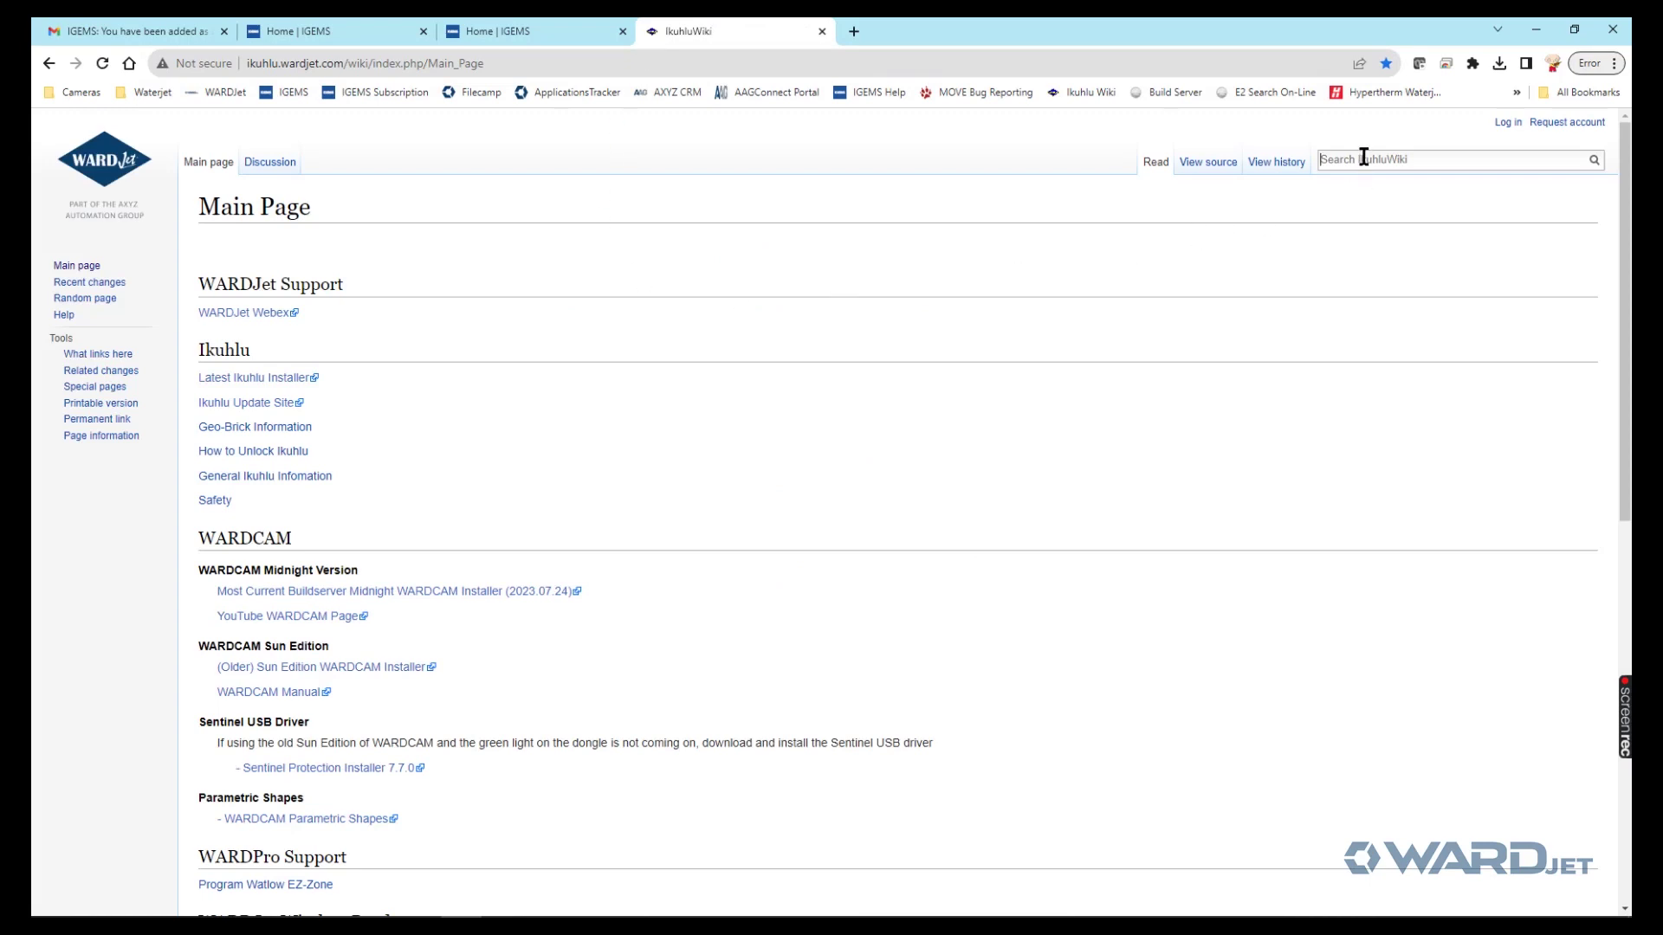
- Search the wiki for IGEMS and follow the 3.1 Shared folder APEX 60 Drive link
left_click(1336, 160)
type("i")
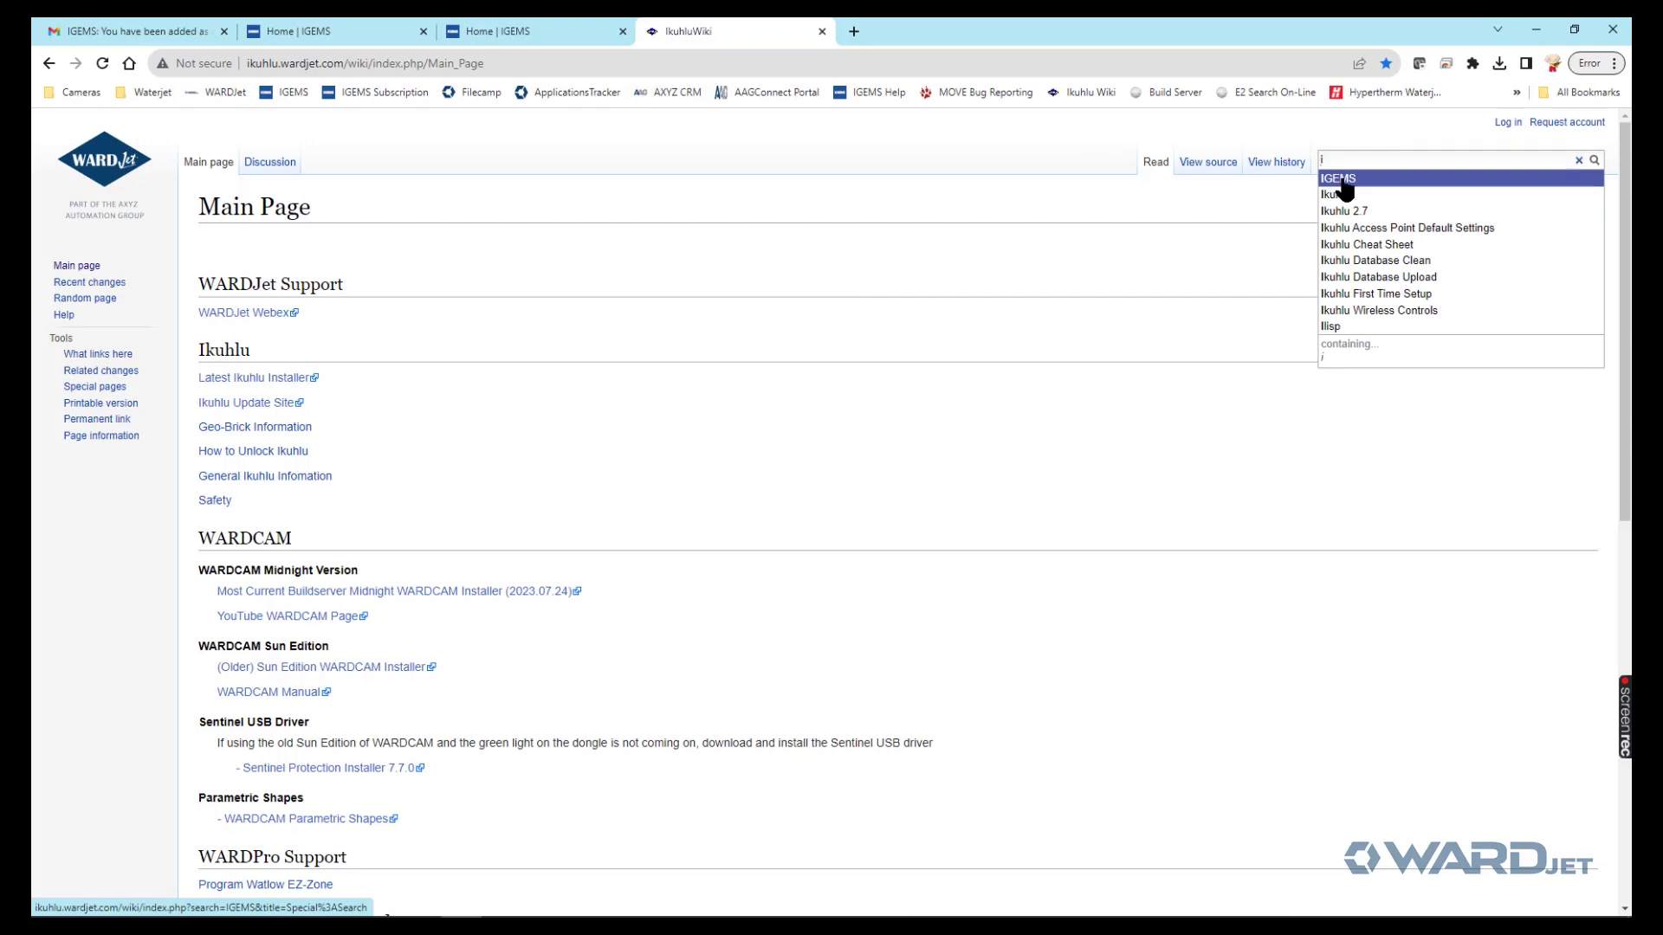
left_click(1342, 180)
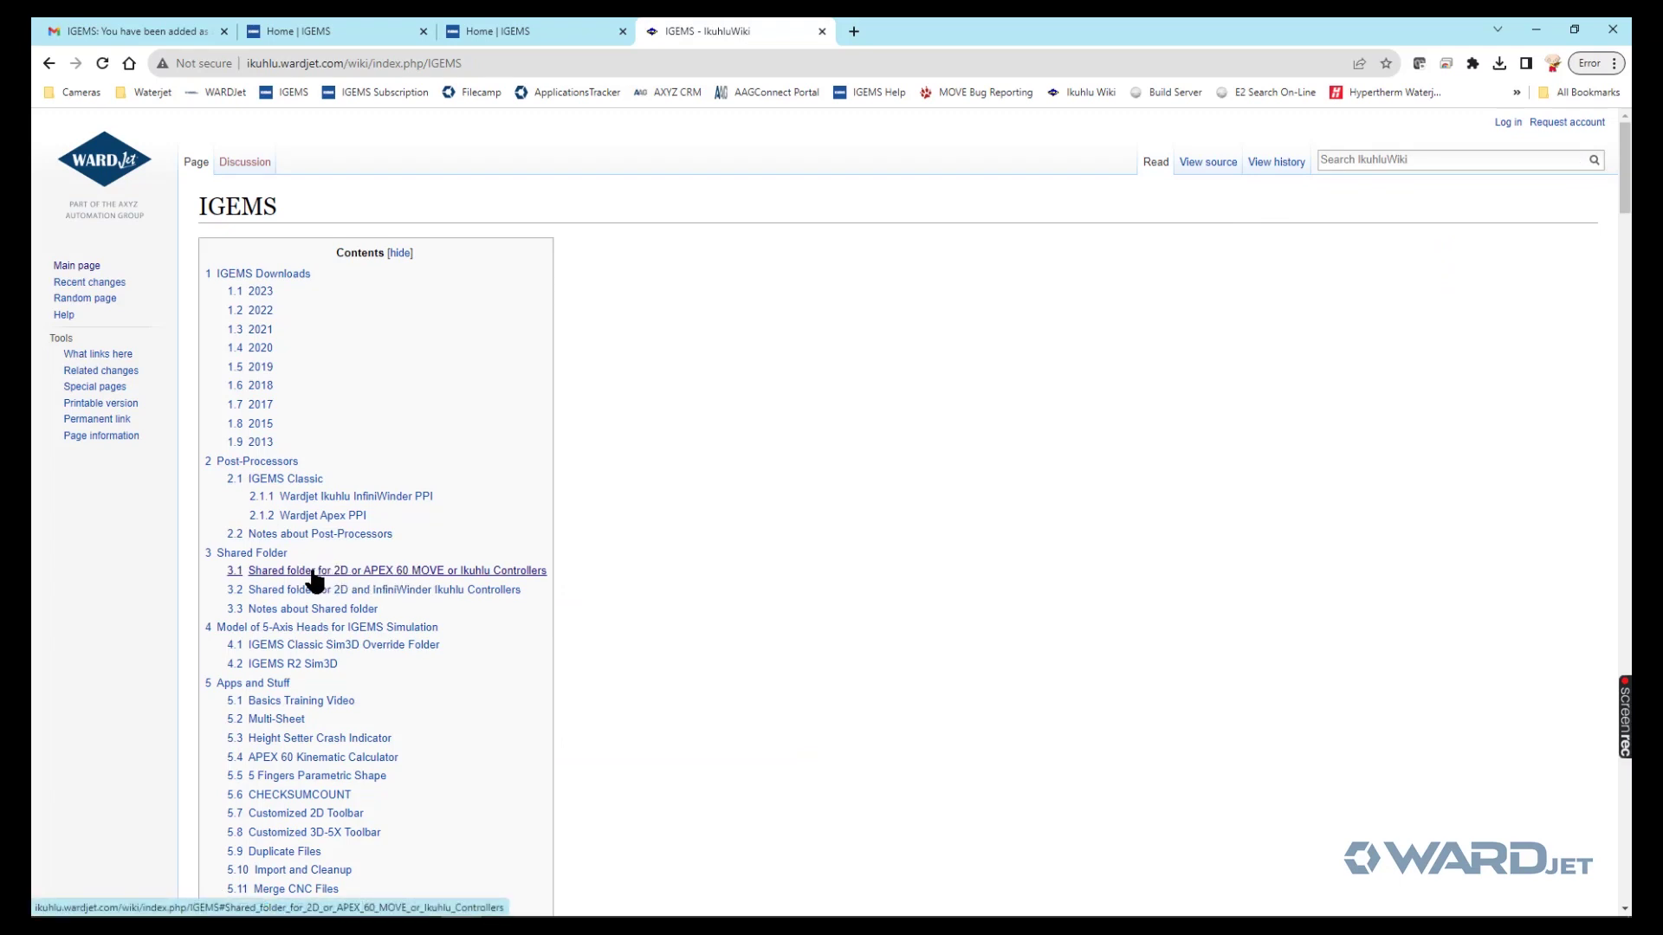
left_click(421, 572)
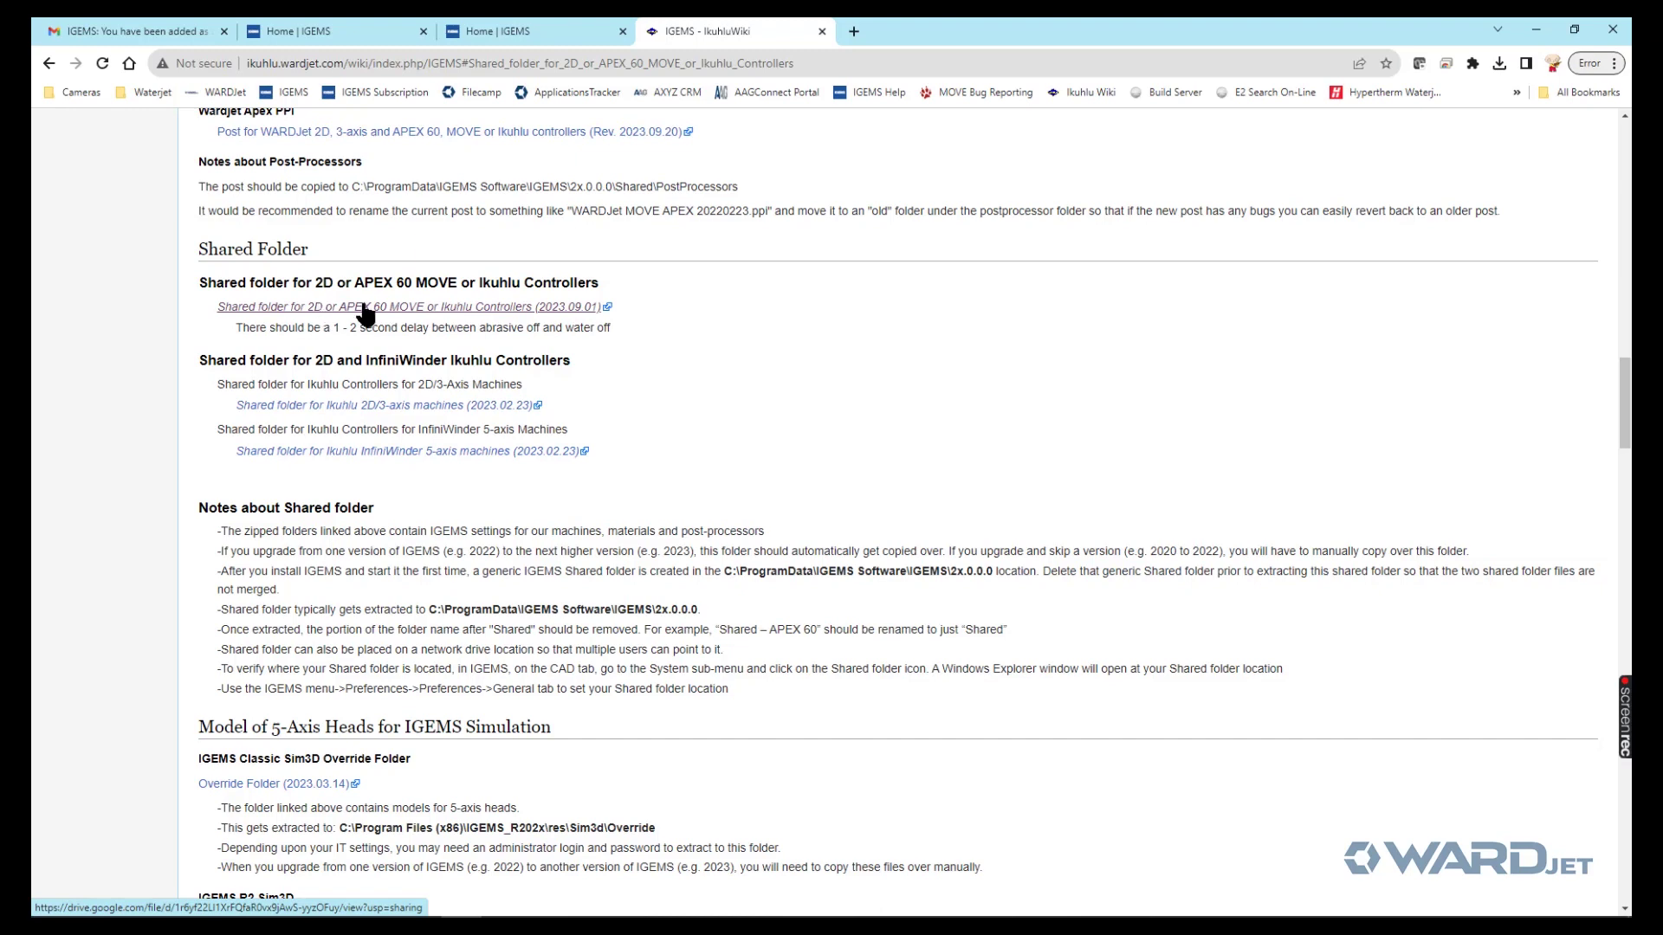
left_click(363, 308)
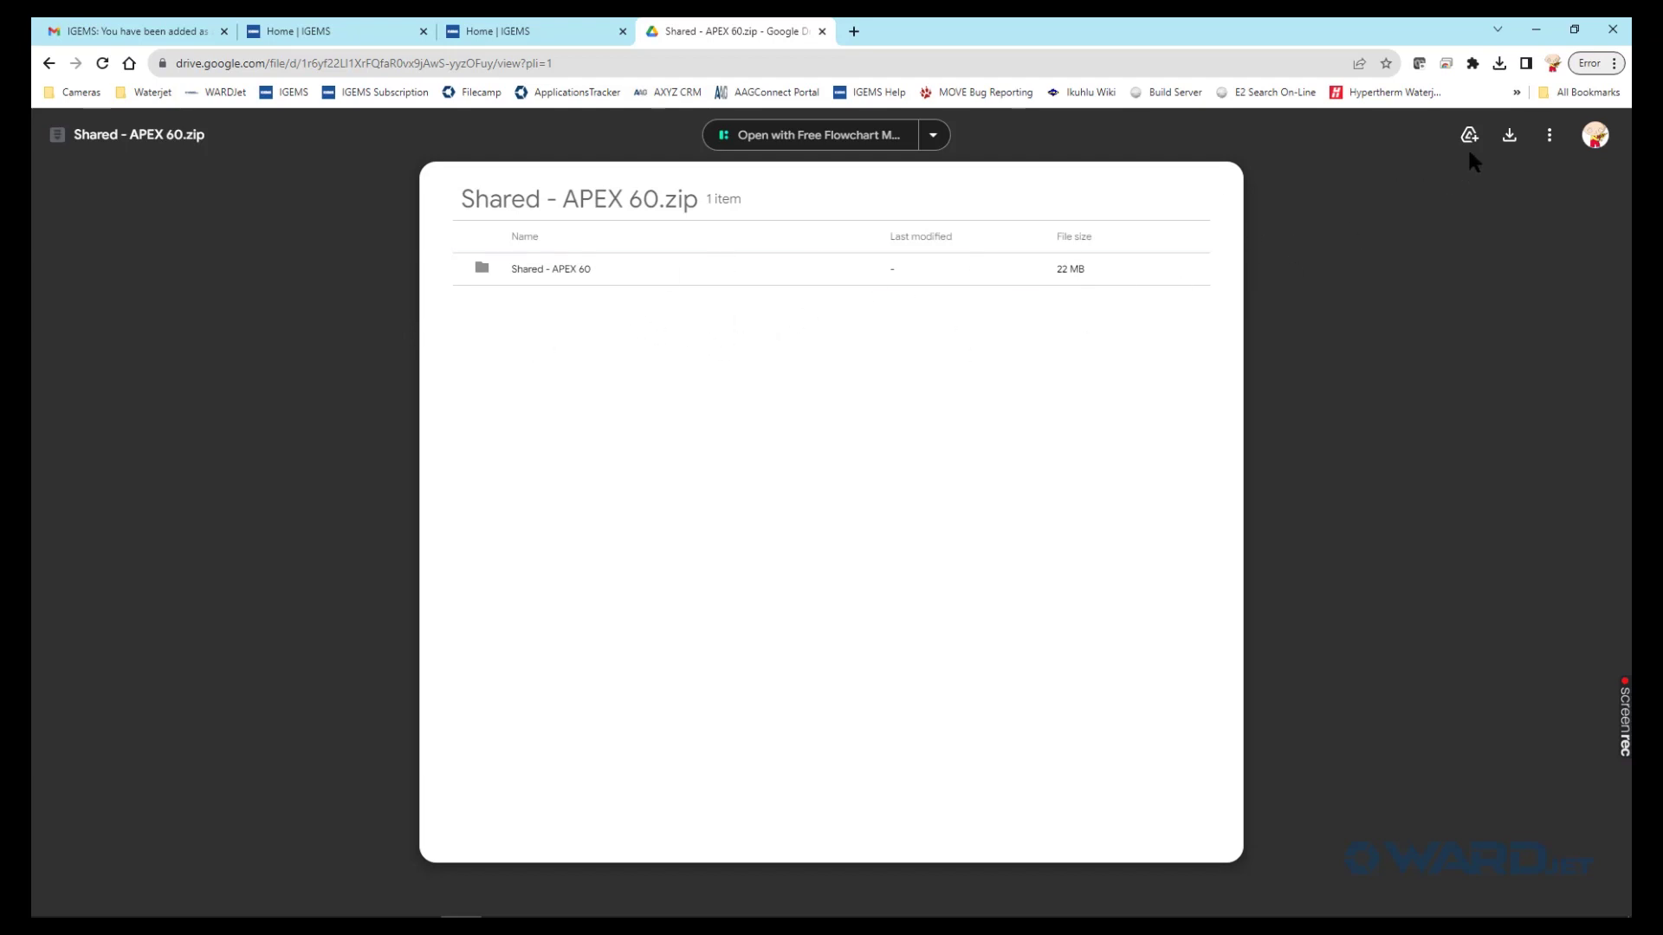
- Save Shared - APEX 60.zip to Downloads, reveal it in File Explorer, then return to IGEMS
left_click(1510, 136)
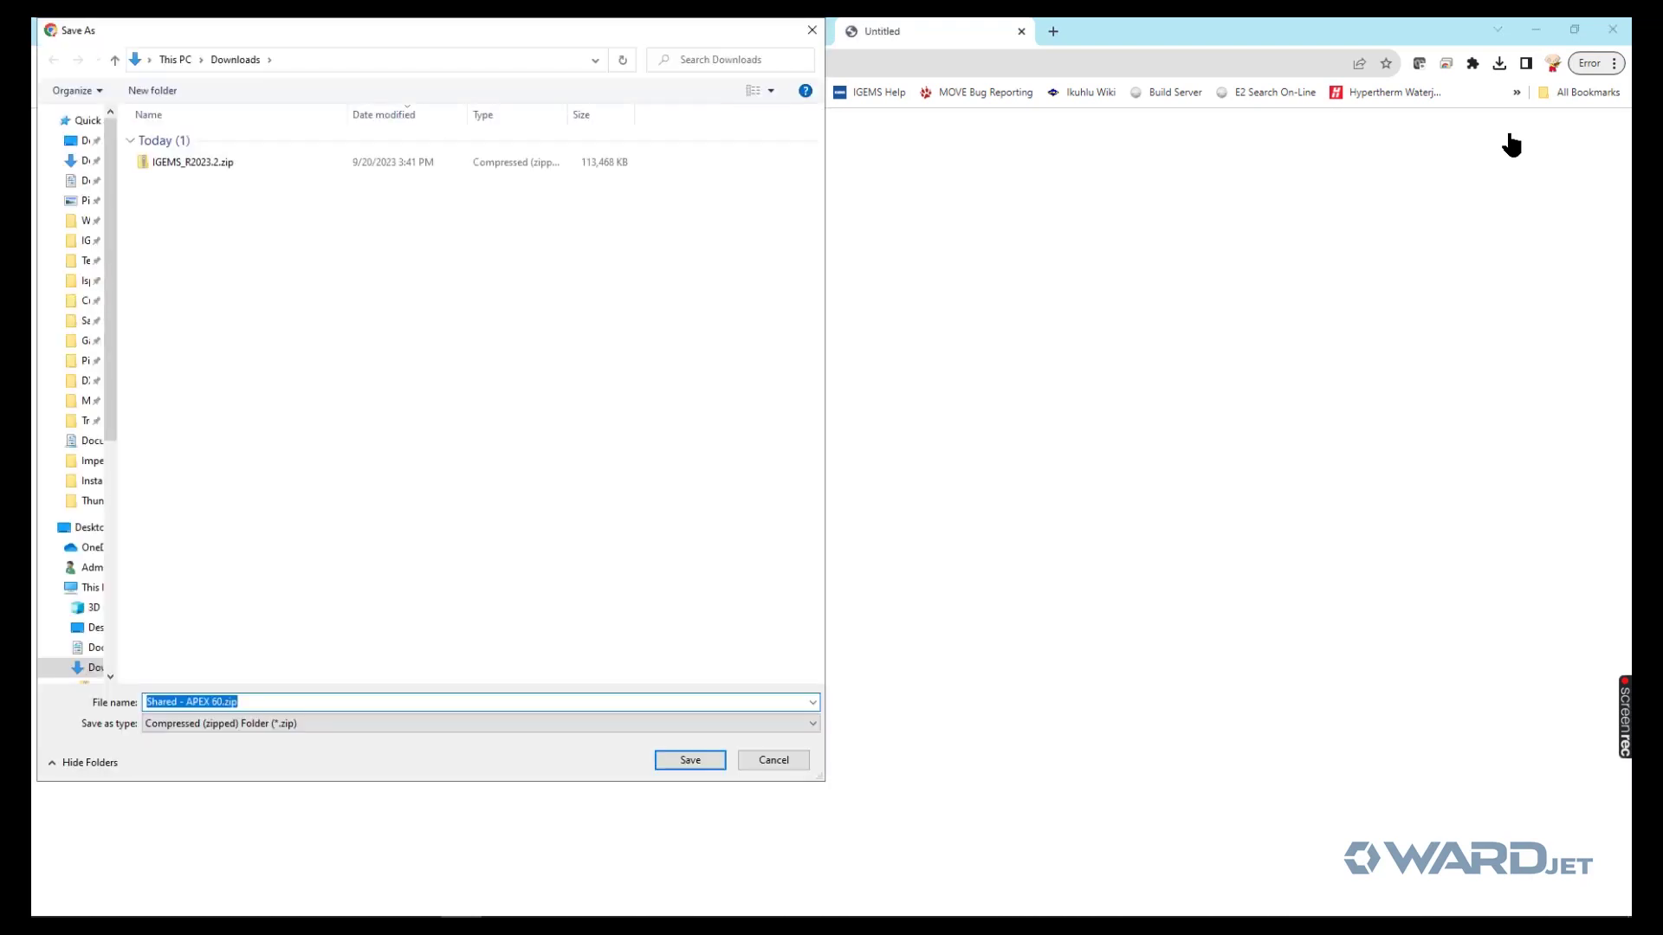
left_click(705, 759)
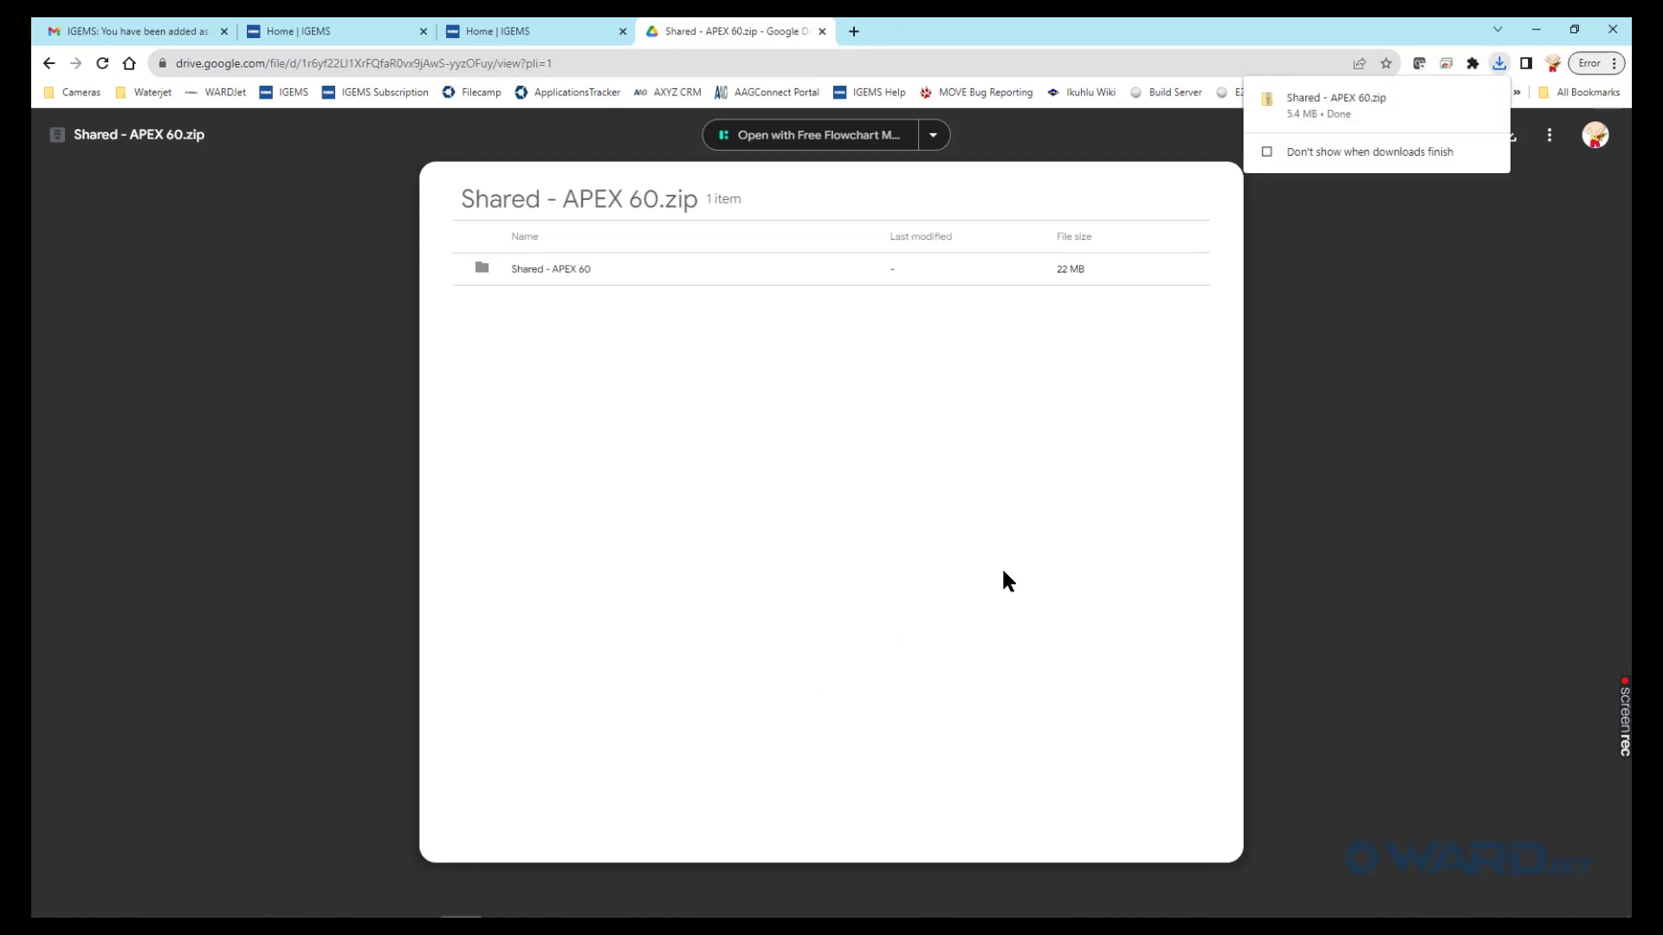
left_click(1459, 99)
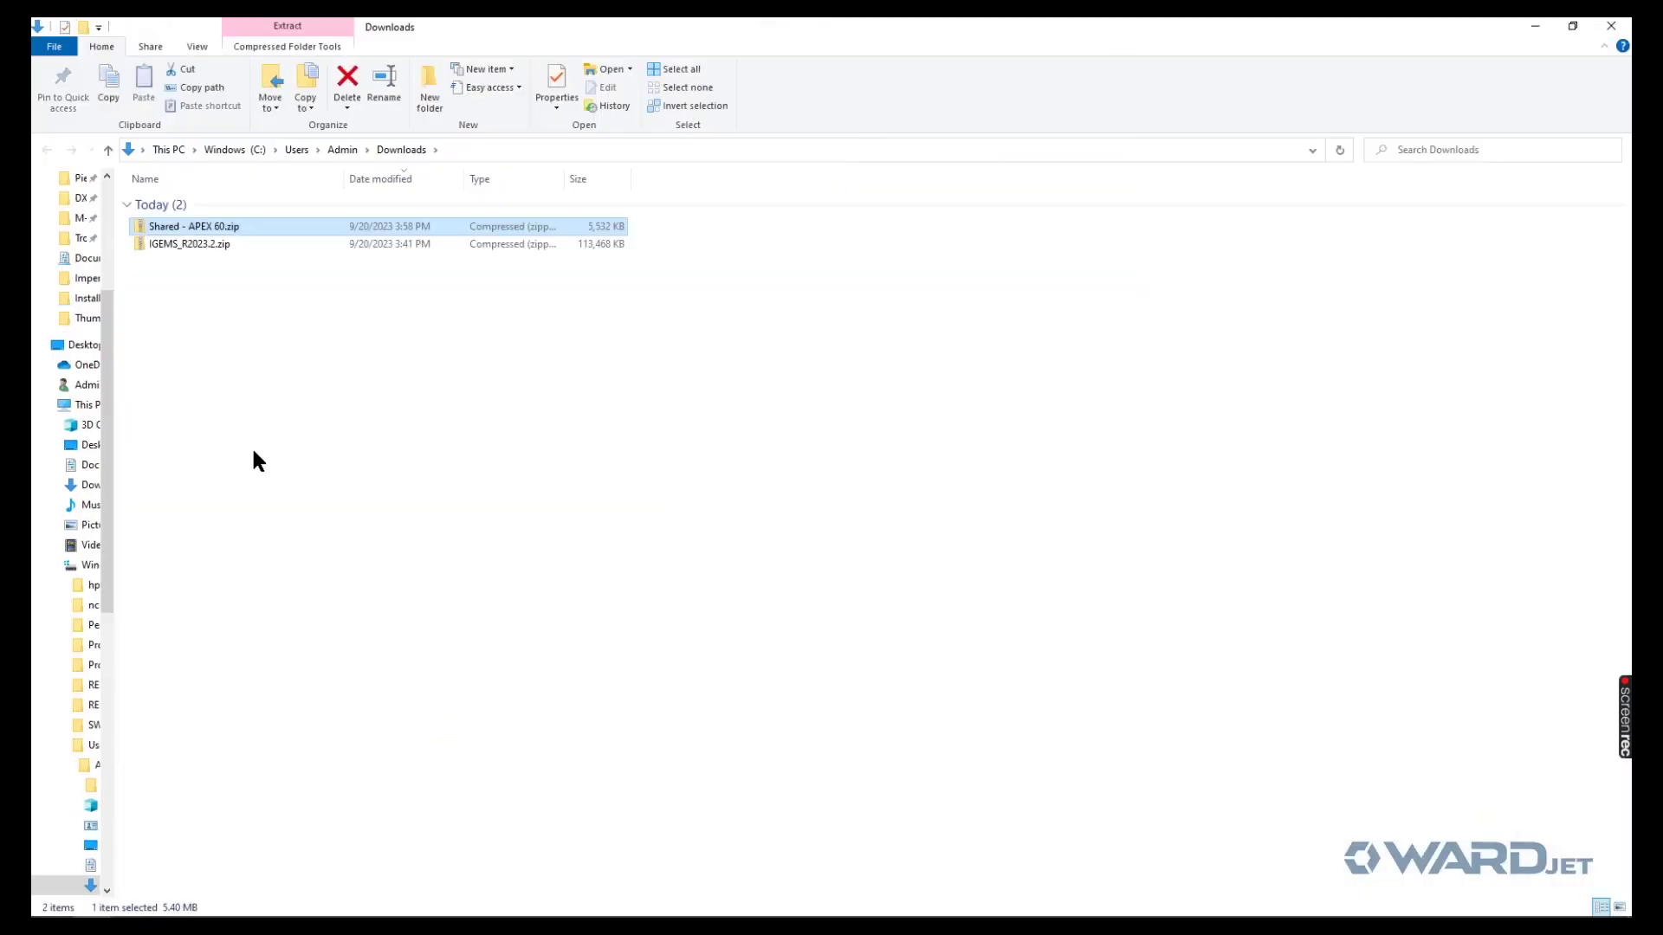
left_click_drag(115, 457, 131, 457)
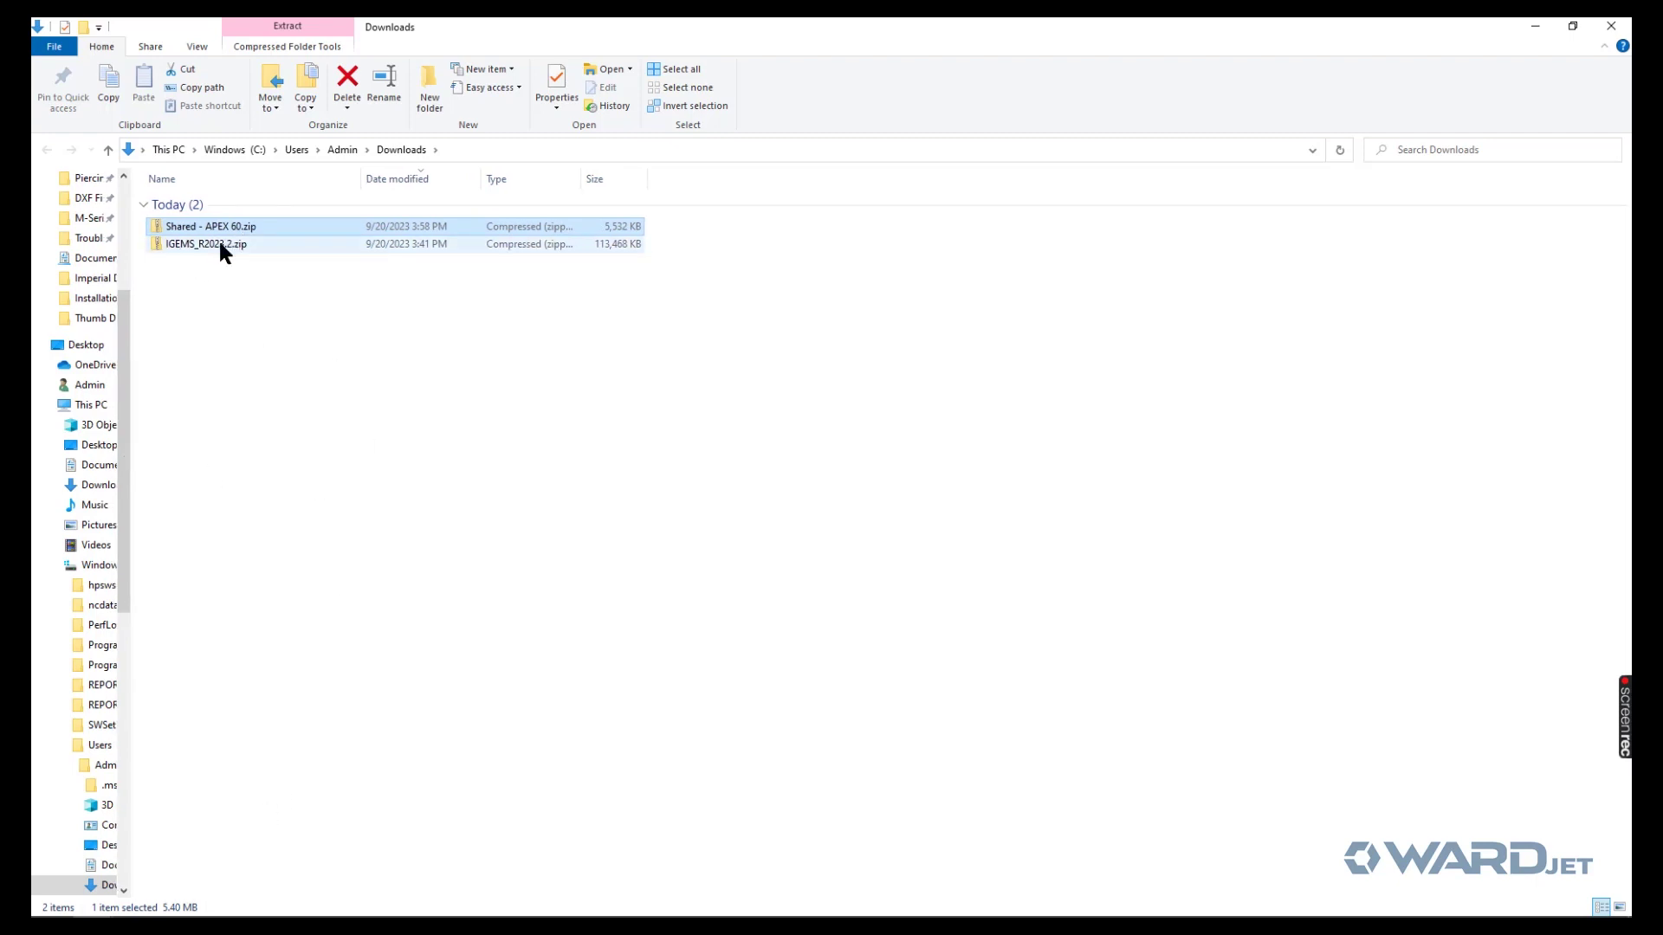
mouse_move(339, 915)
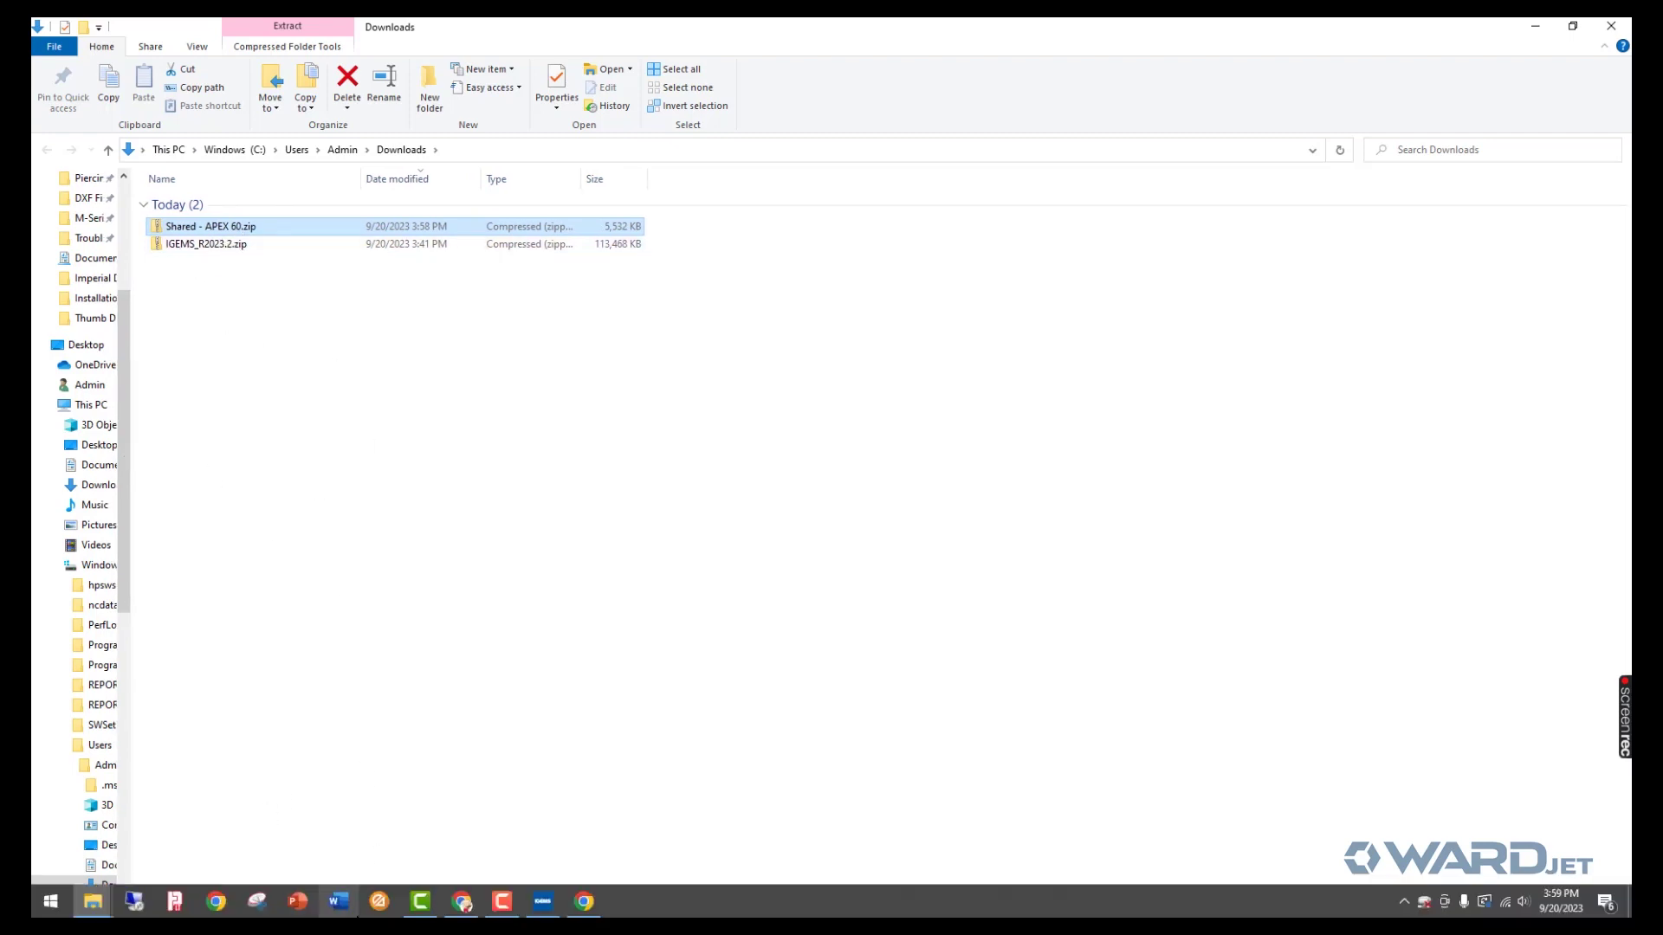
left_click(542, 903)
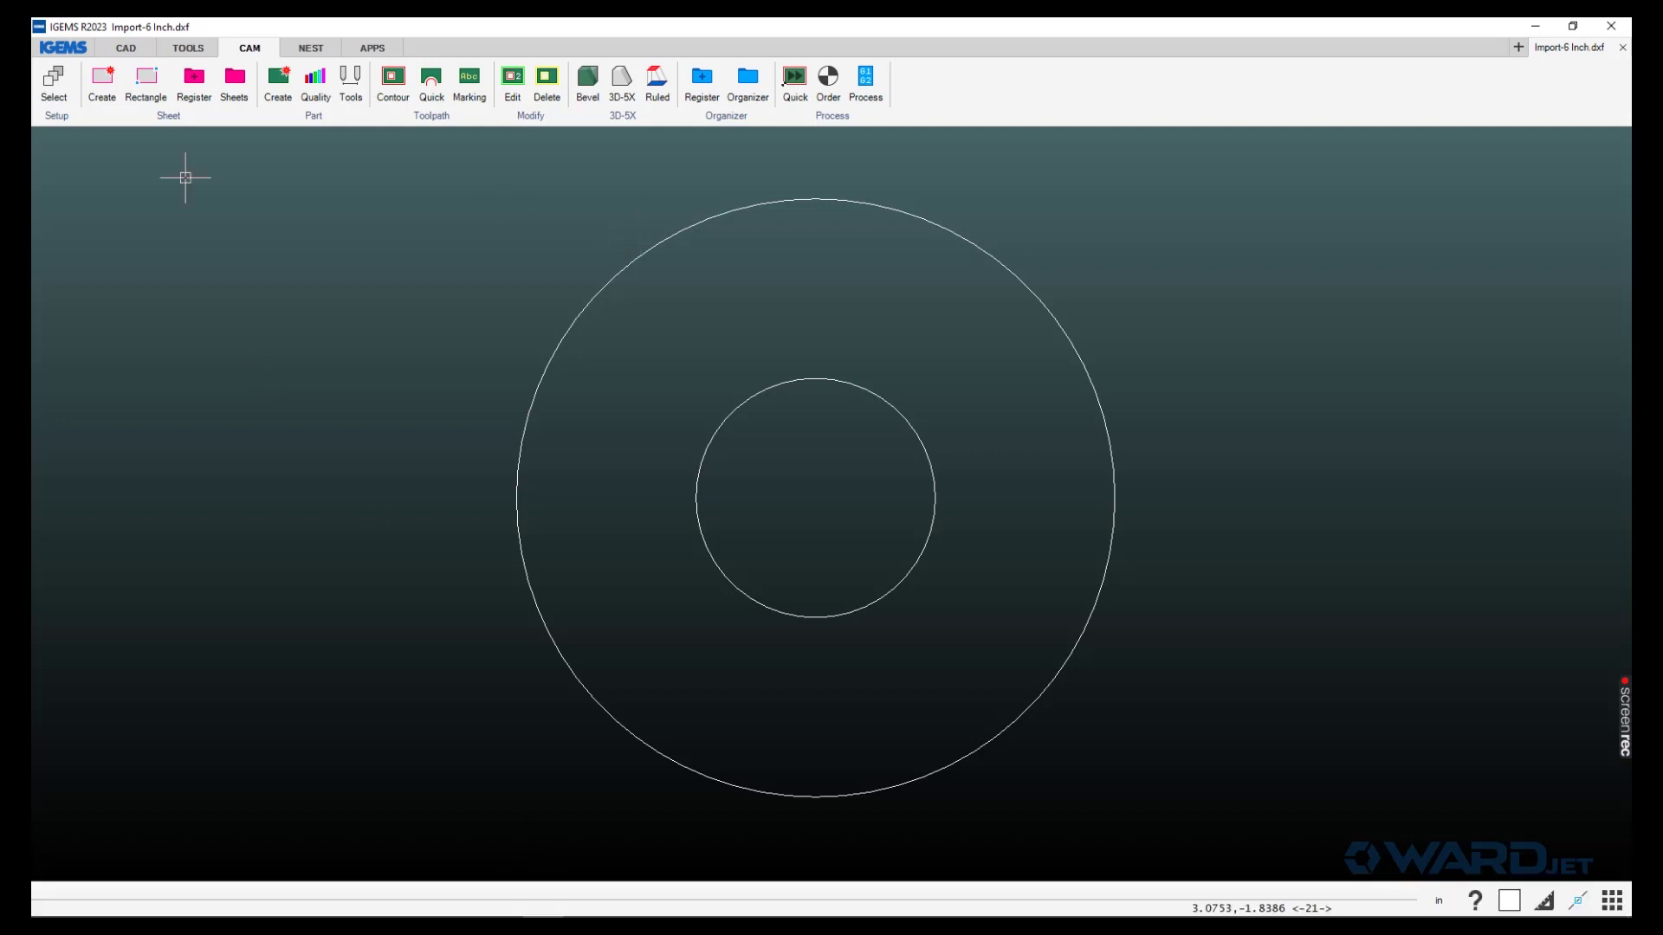
- From the CAD tab's System menu, open IGEMS's current Shared folder
left_click(123, 48)
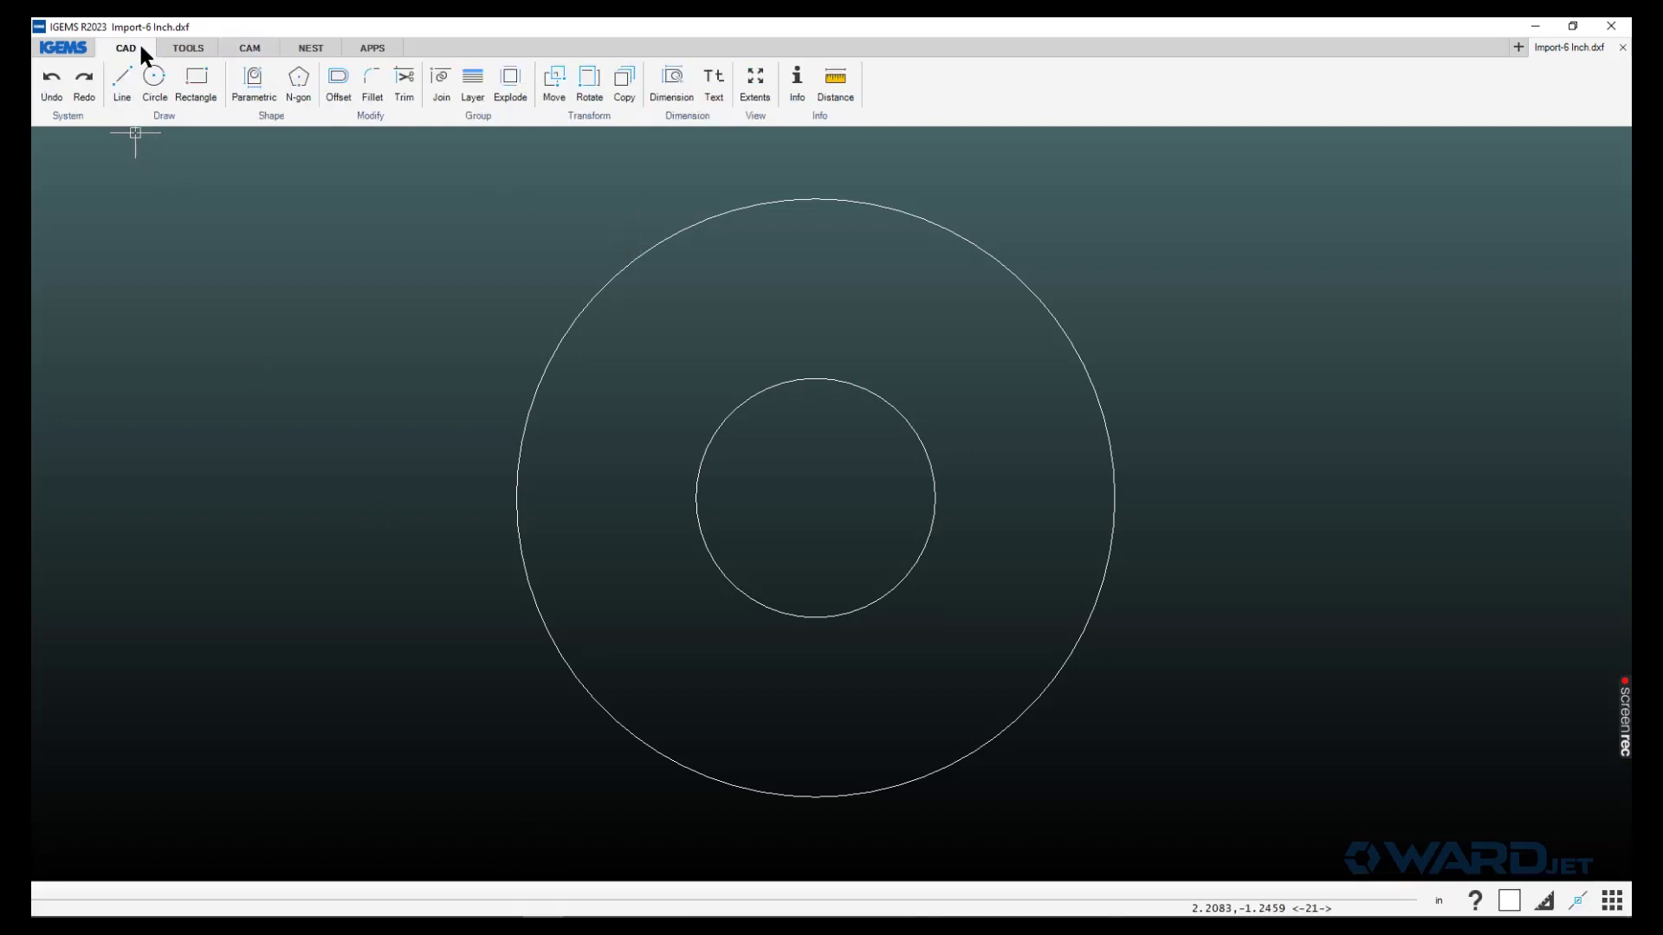
left_click(68, 116)
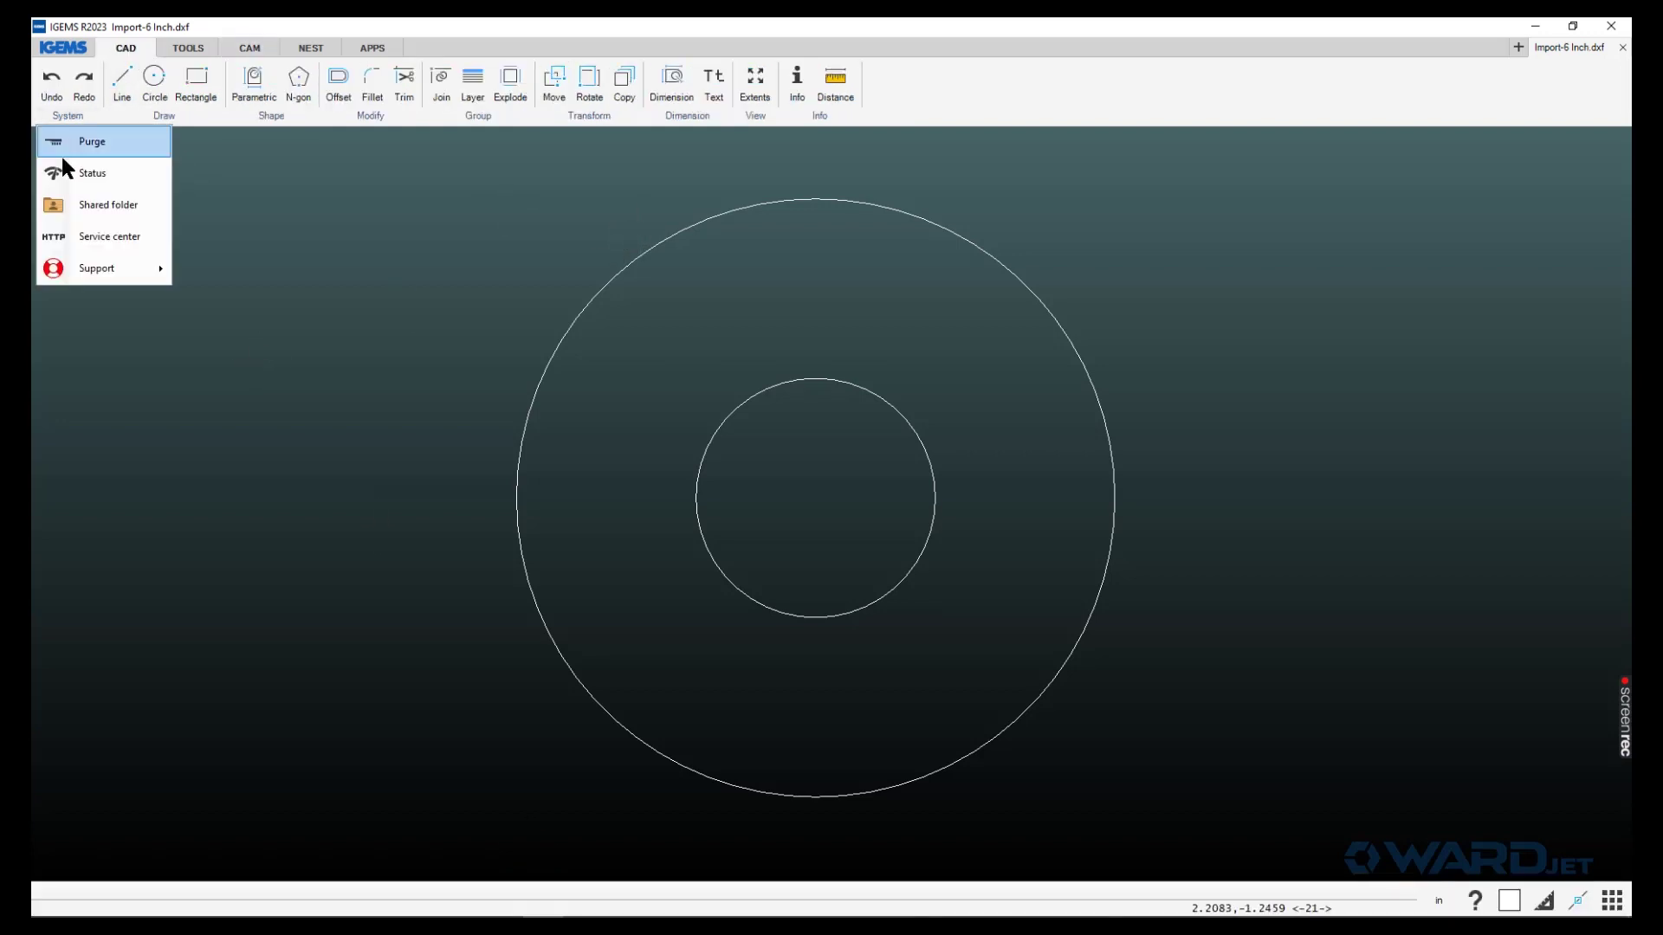
left_click(84, 206)
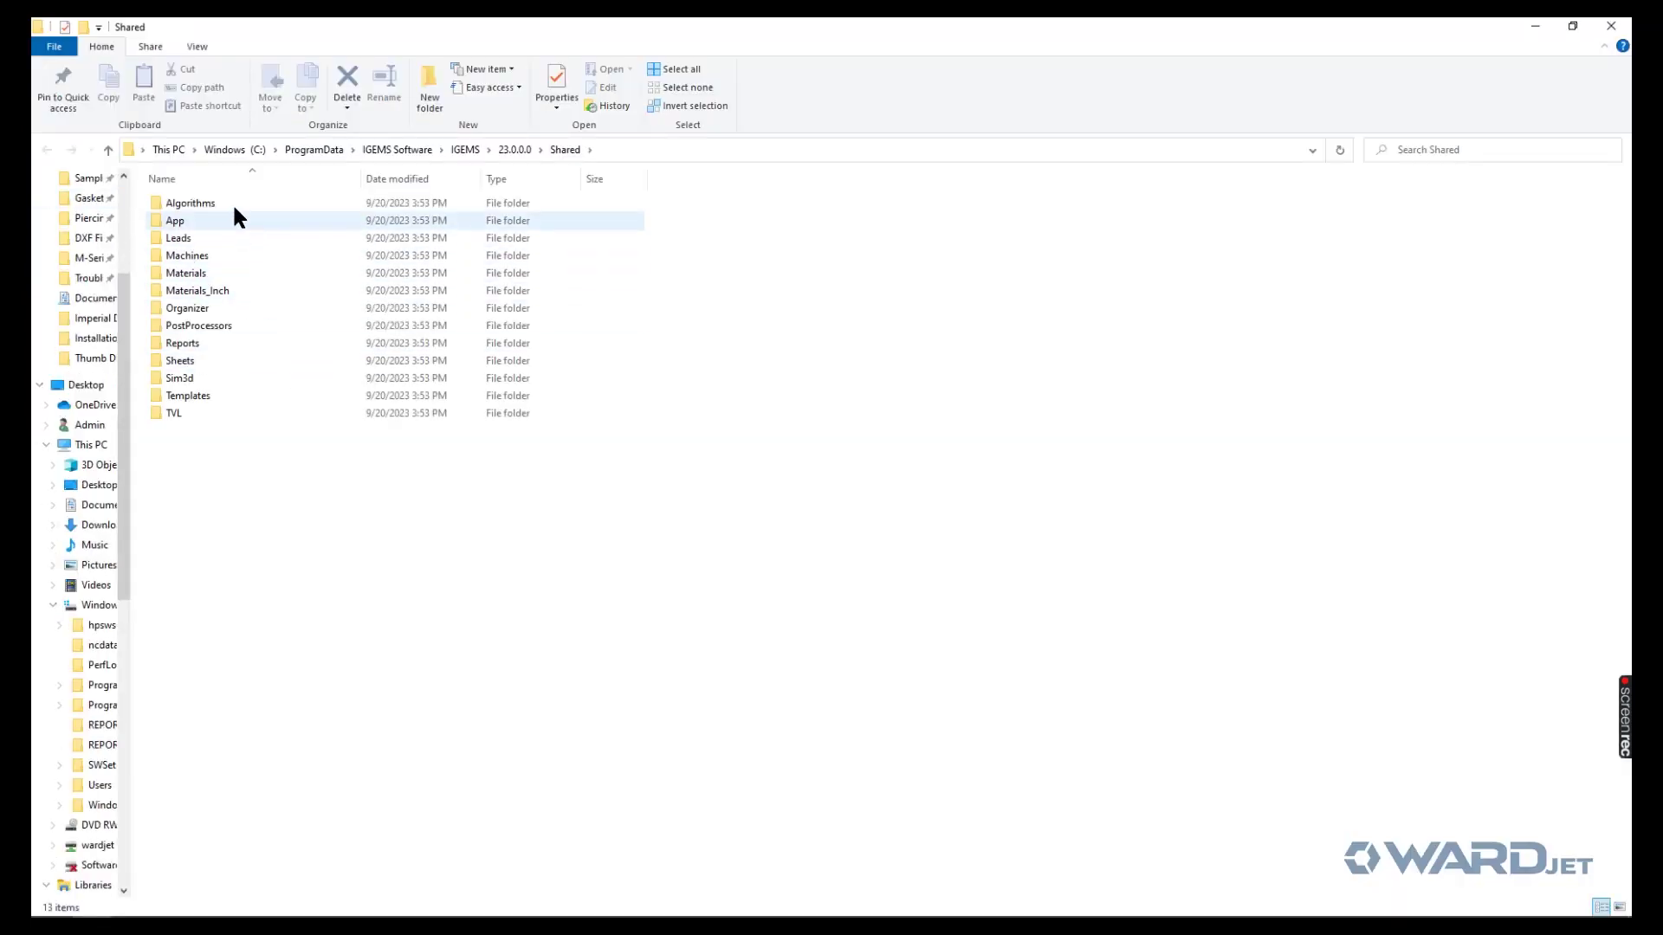
- Check the Machines folder, then delete Shared from the 23.0.0.0 folder
double_click(220, 254)
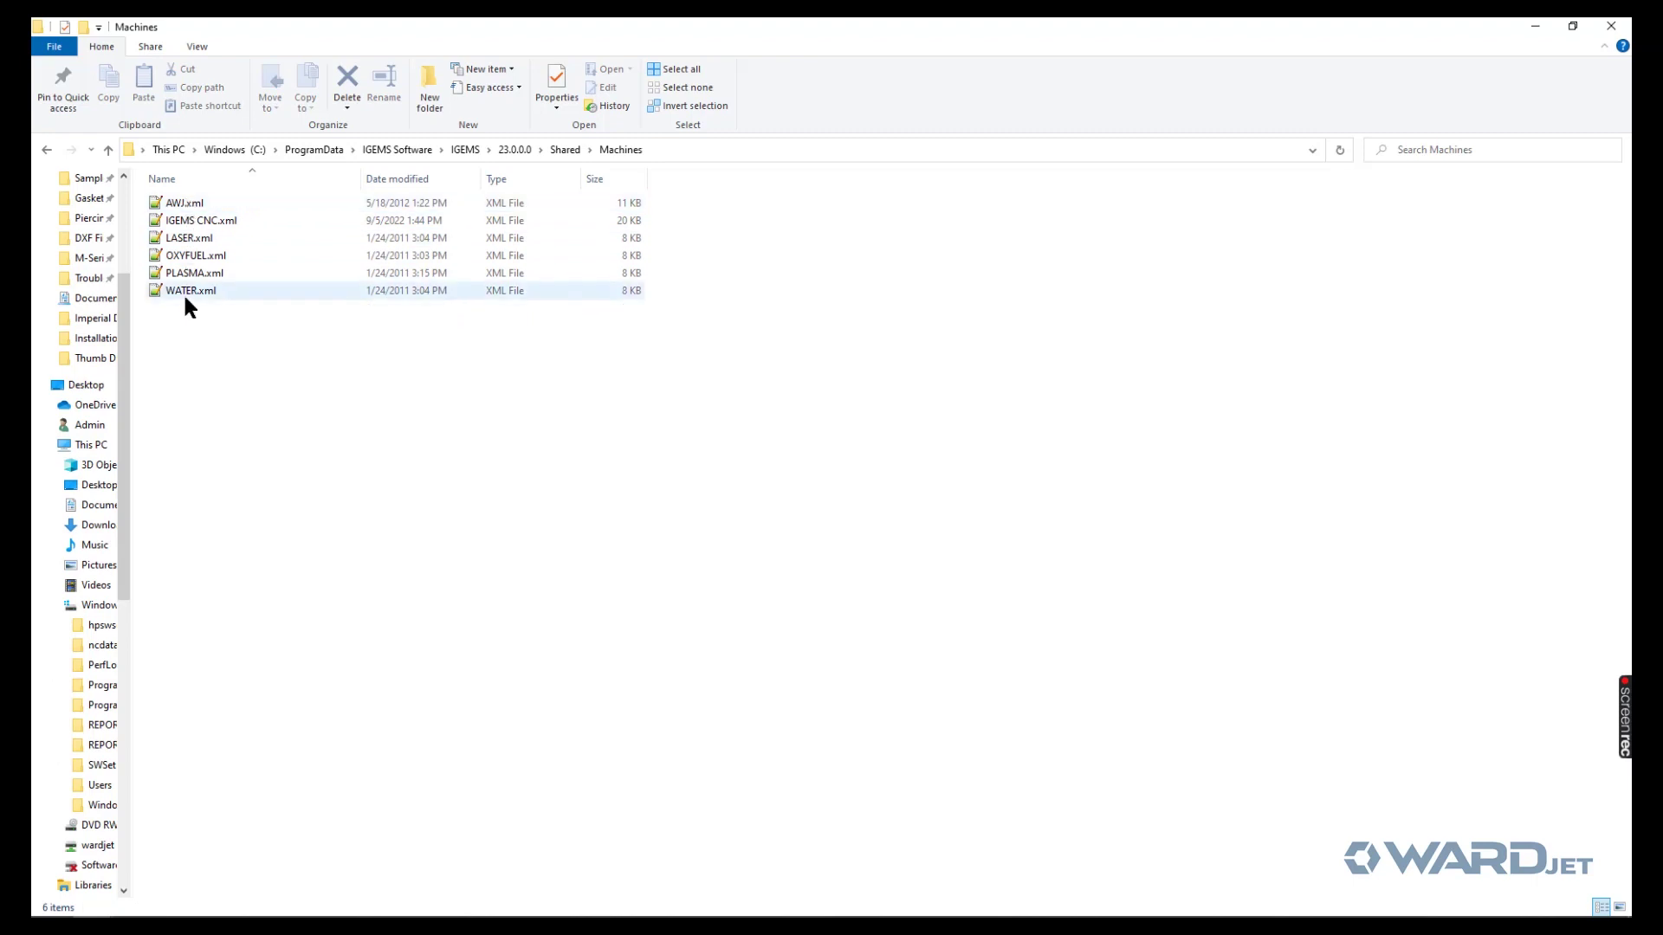
left_click(561, 152)
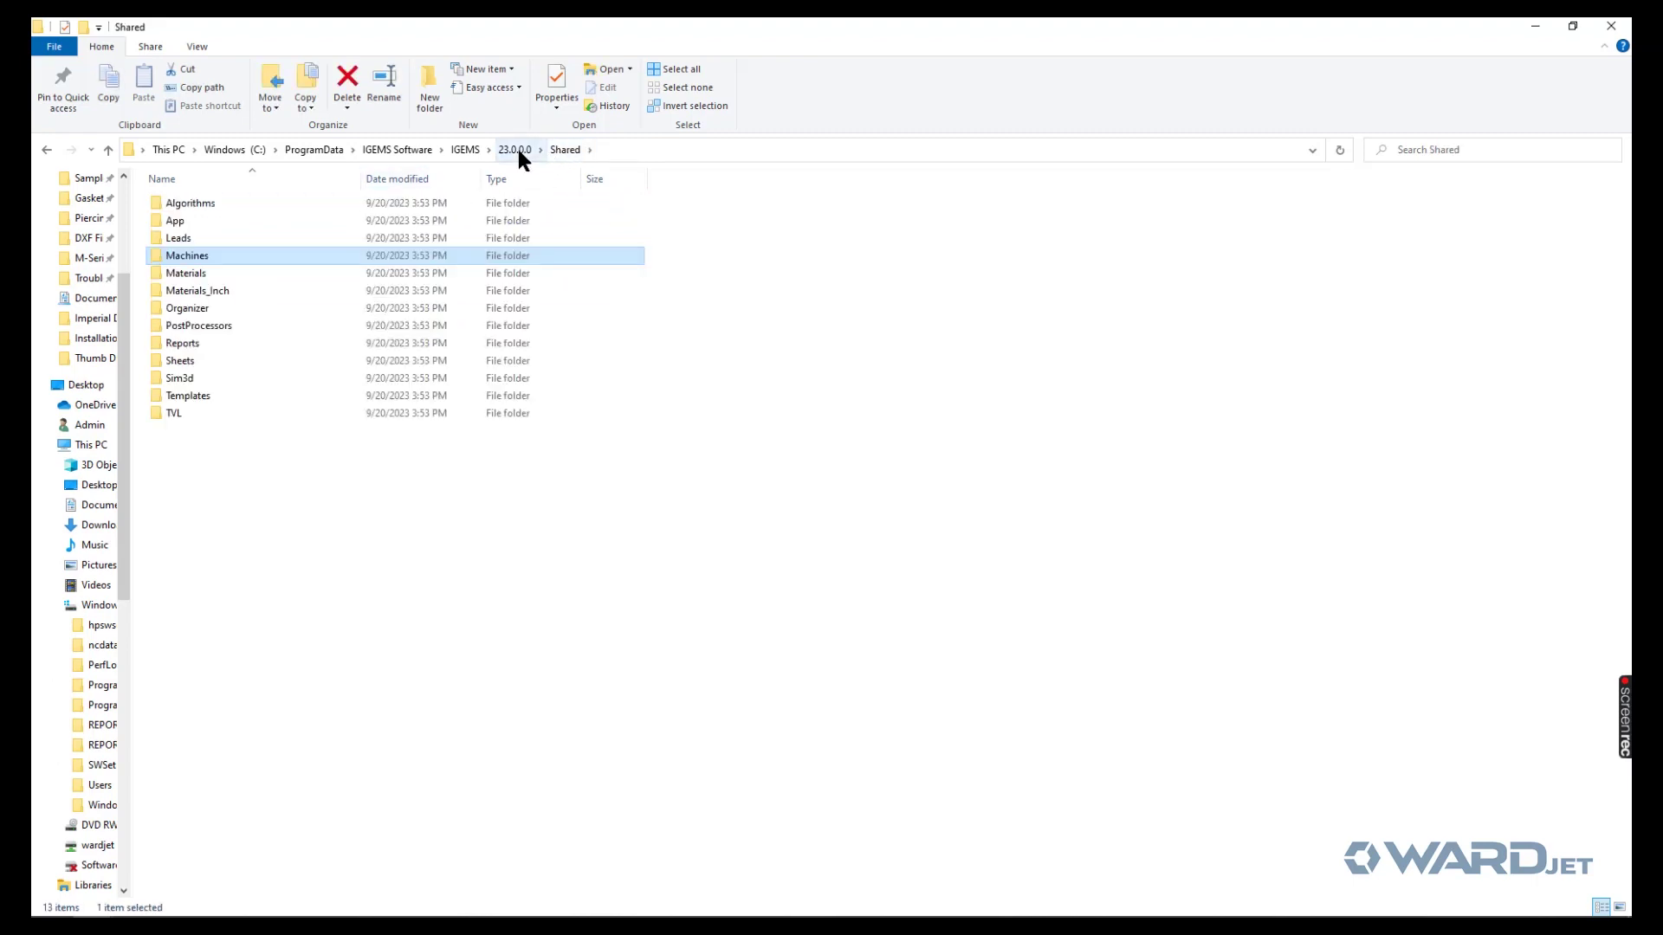
left_click(518, 152)
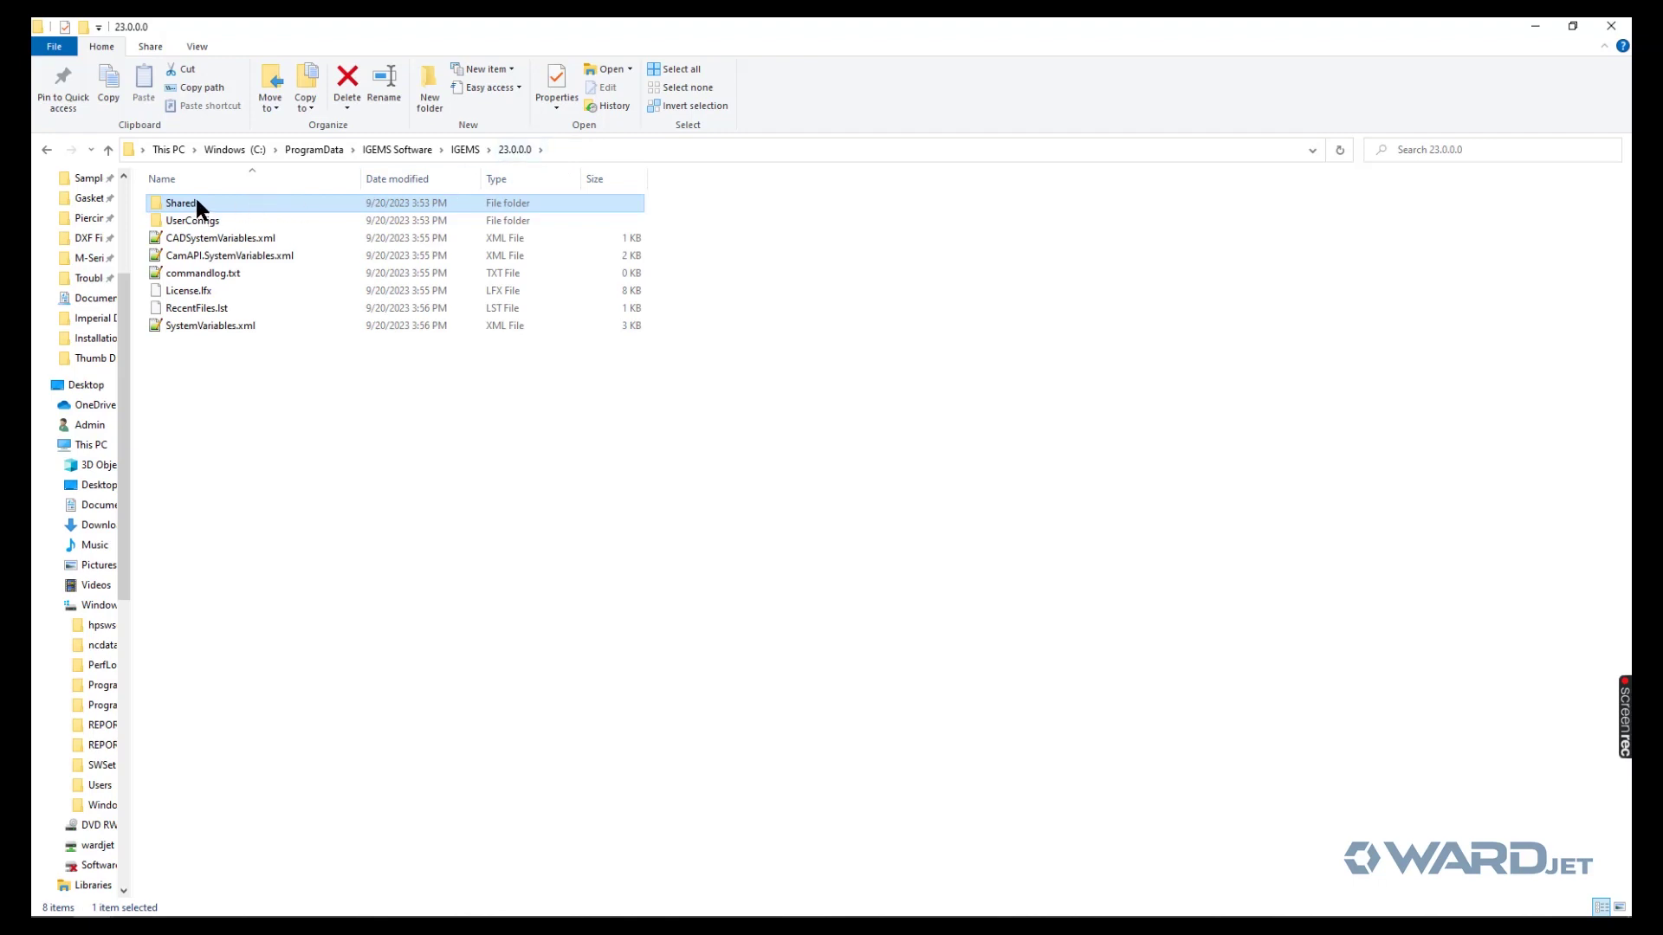
left_click(349, 82)
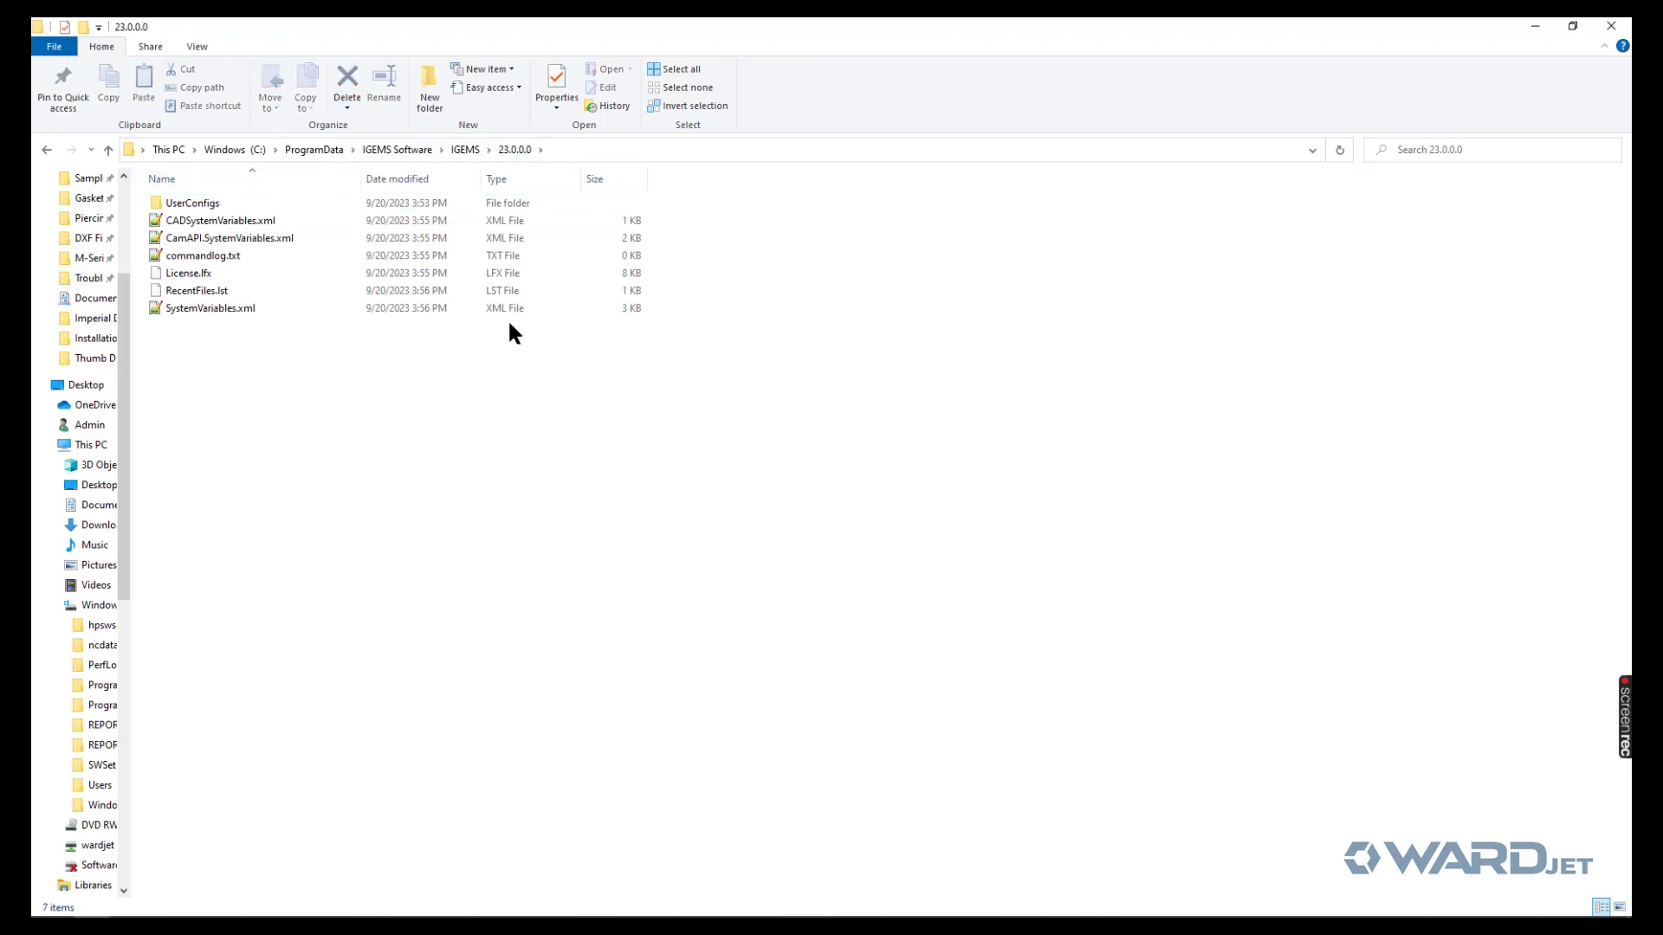
left_click(594, 151)
key("ctrl+c")
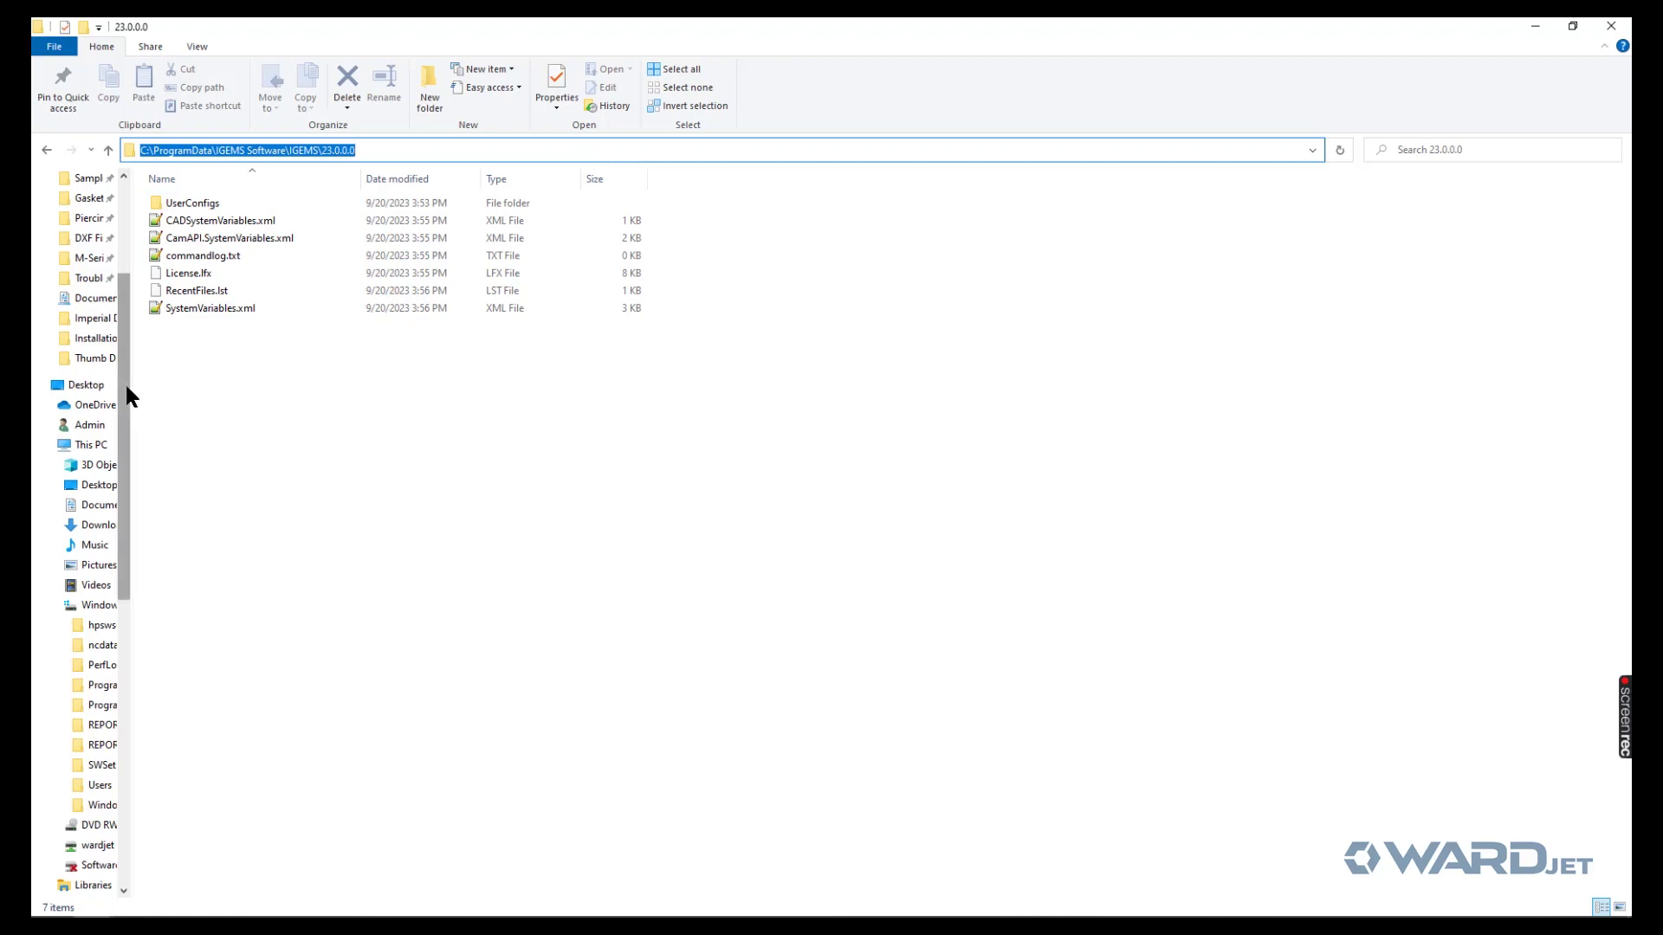
- Start extracting Shared - APEX 60.zip from Downloads, pasting the 23.0.0.0 path as destination
left_click(100, 525)
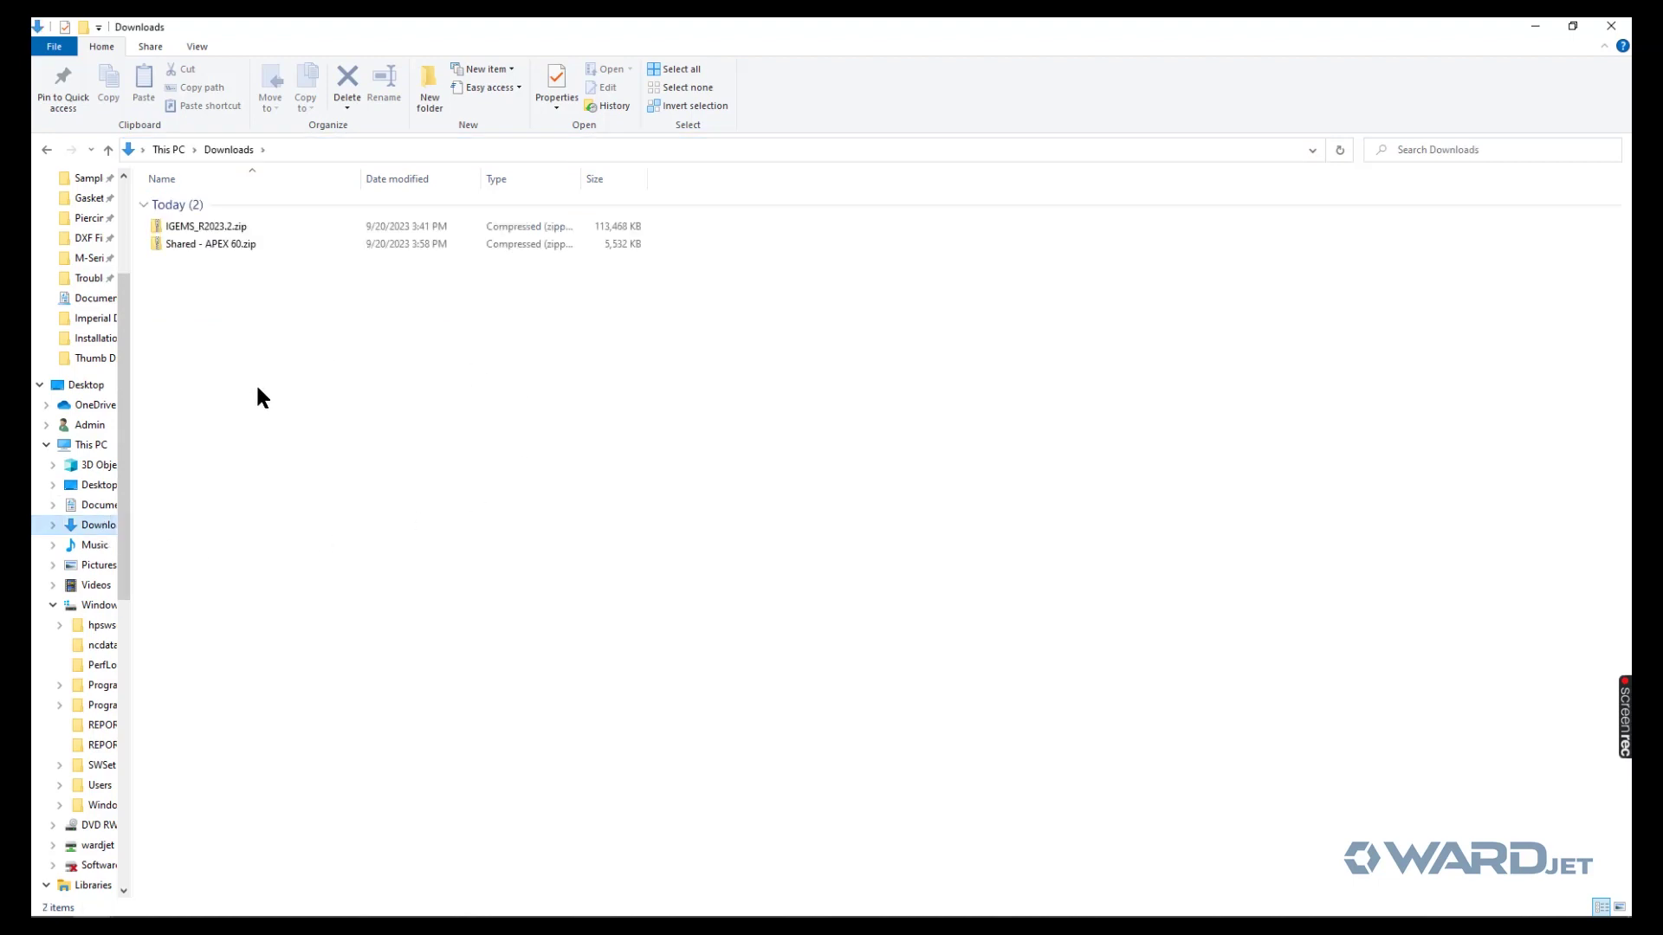
right_click(216, 243)
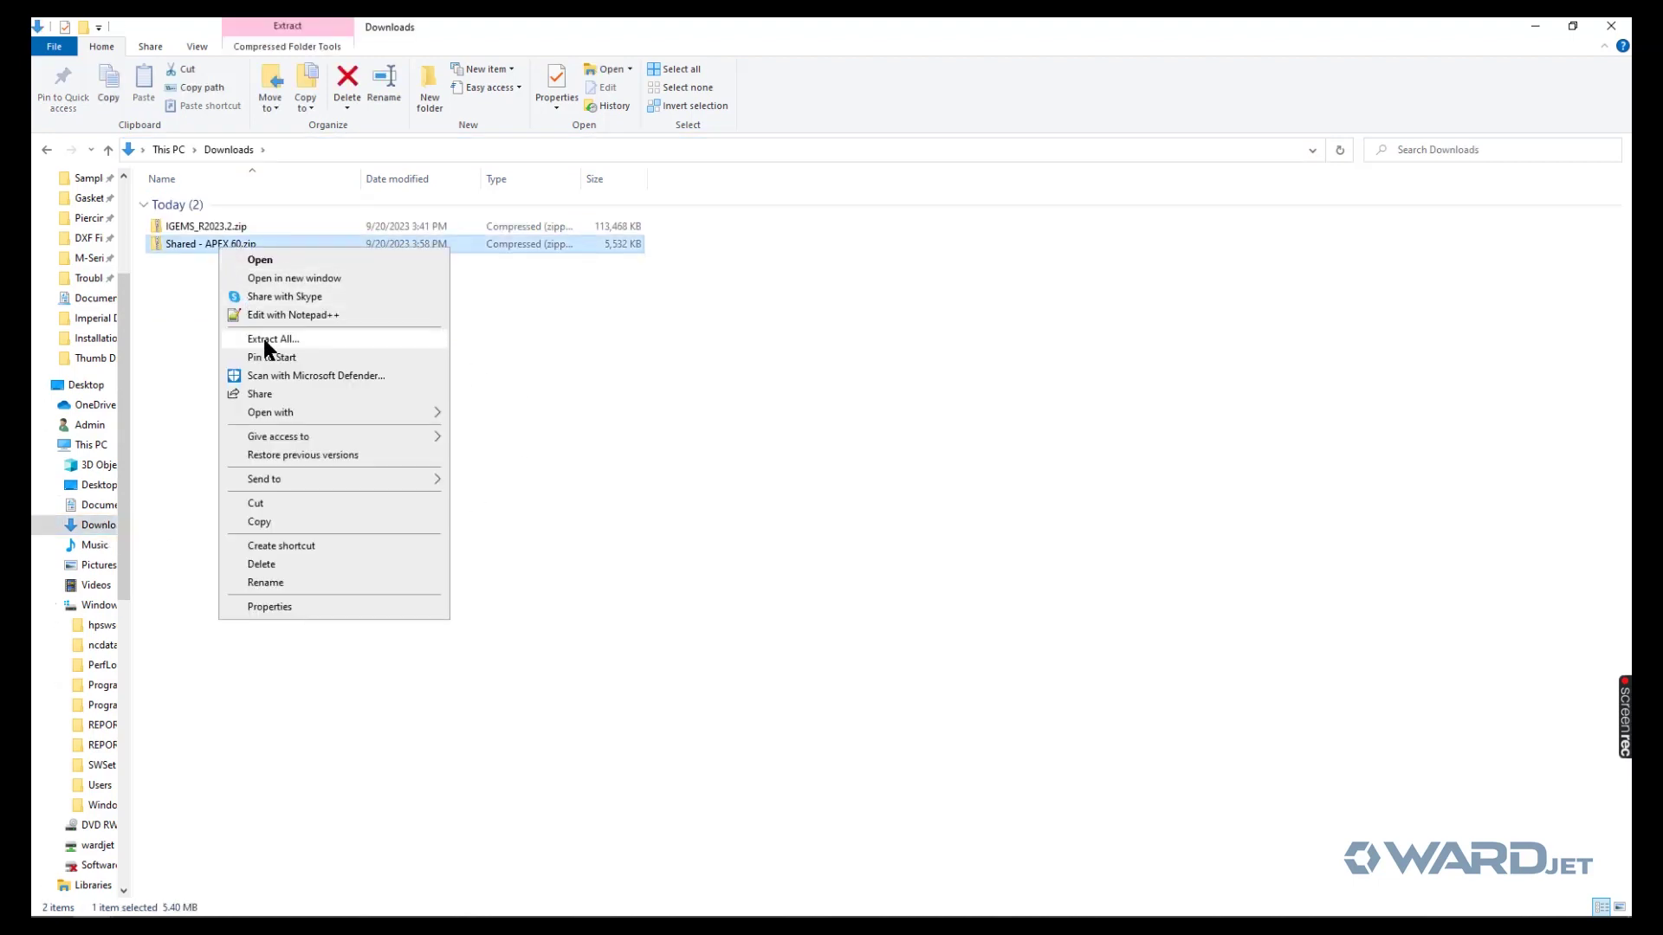
left_click(264, 339)
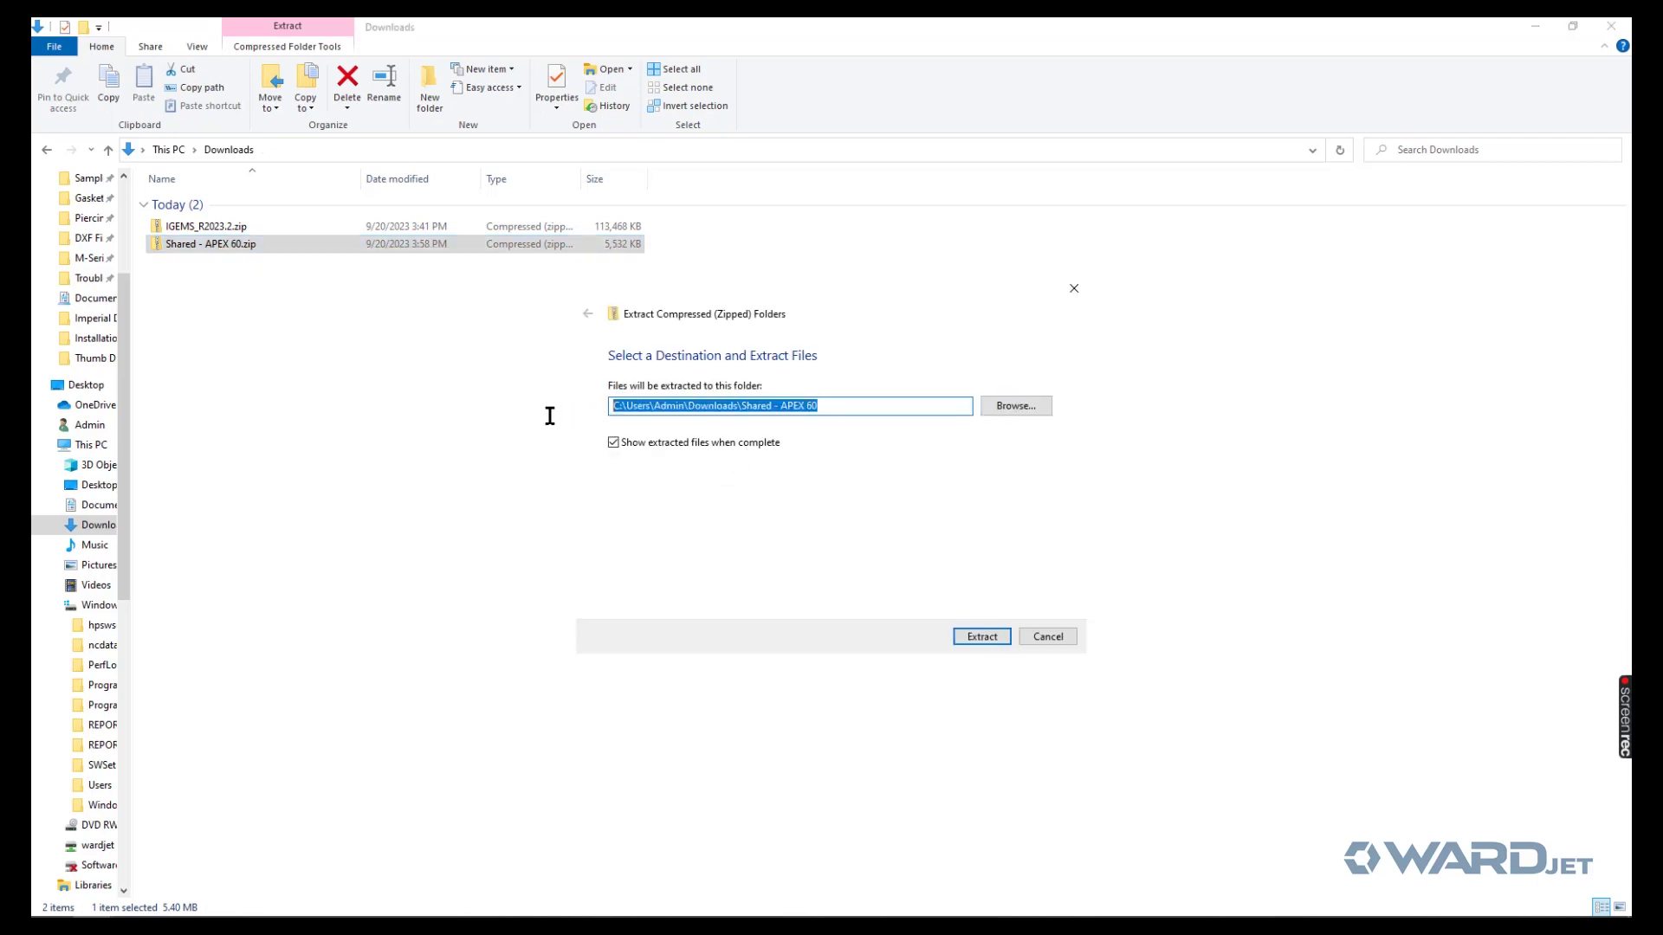
key("ctrl+v")
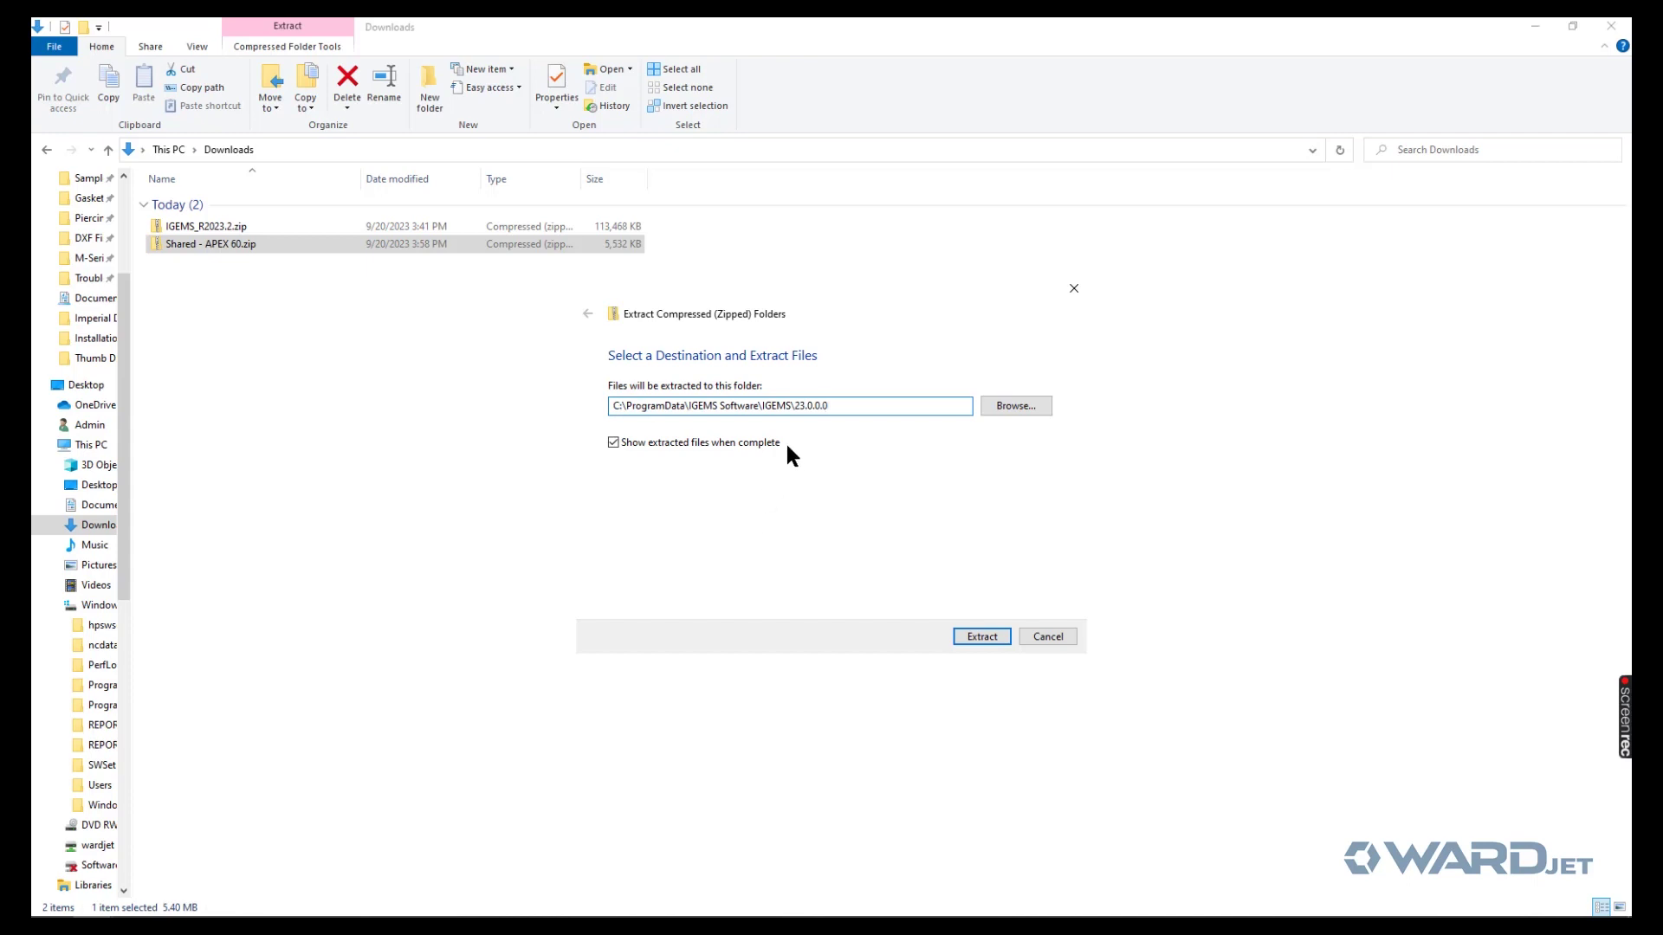
- Browse the destination to Windows (C:), then cancel both the browser and extract wizard
left_click(1005, 410)
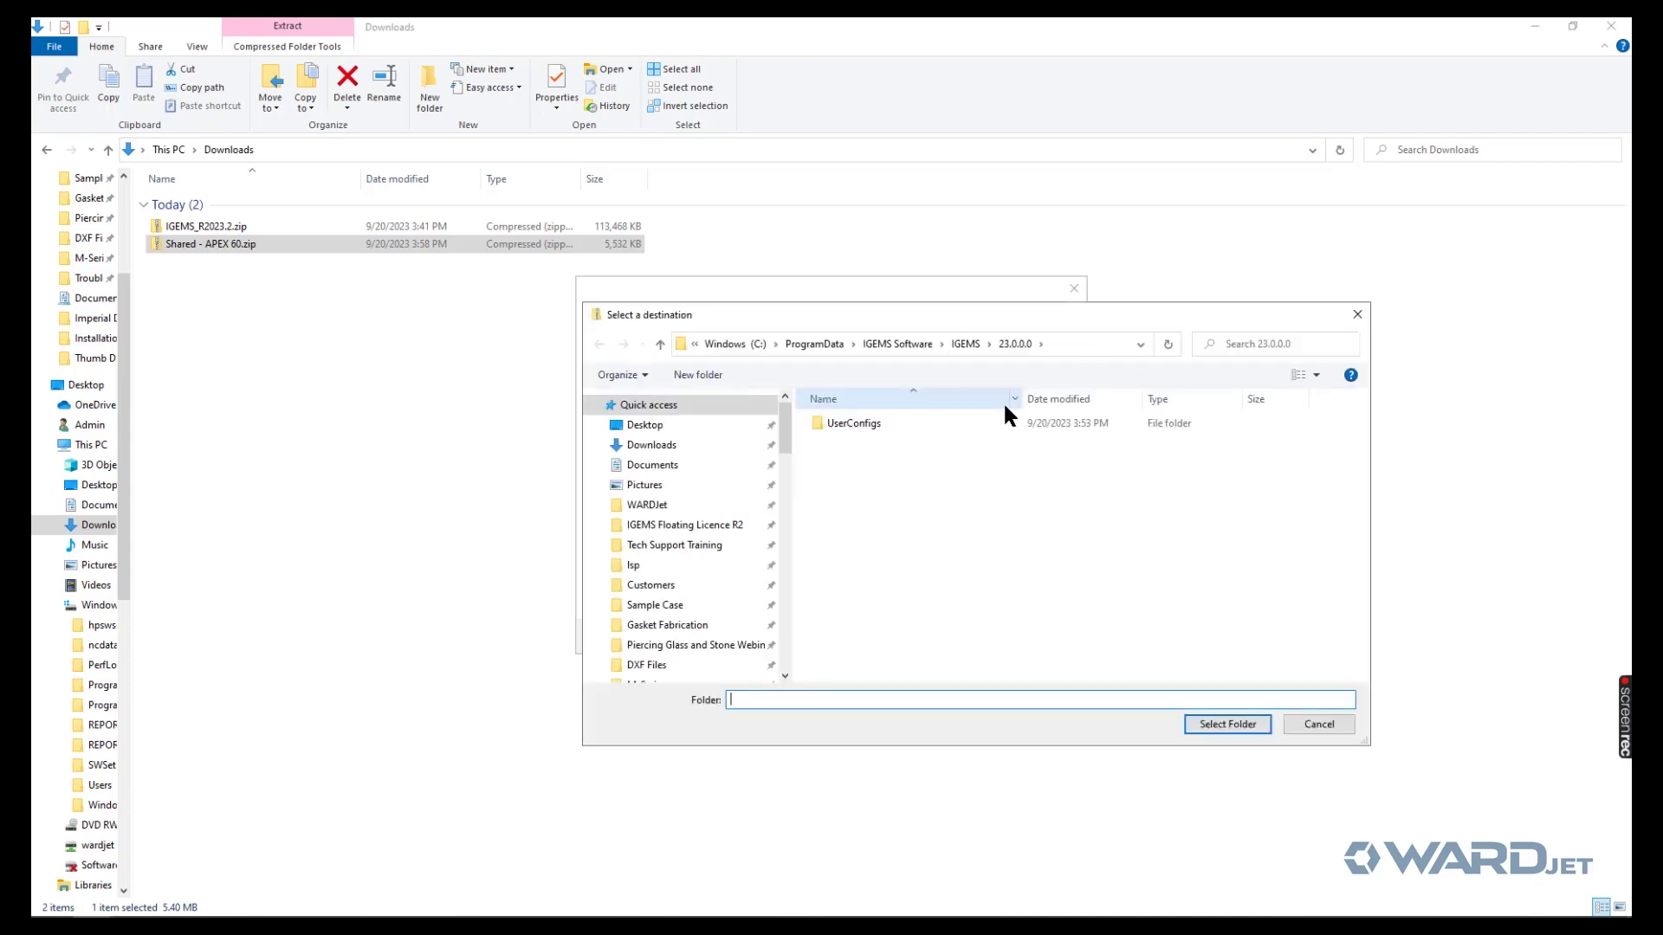
left_click_drag(961, 306, 953, 166)
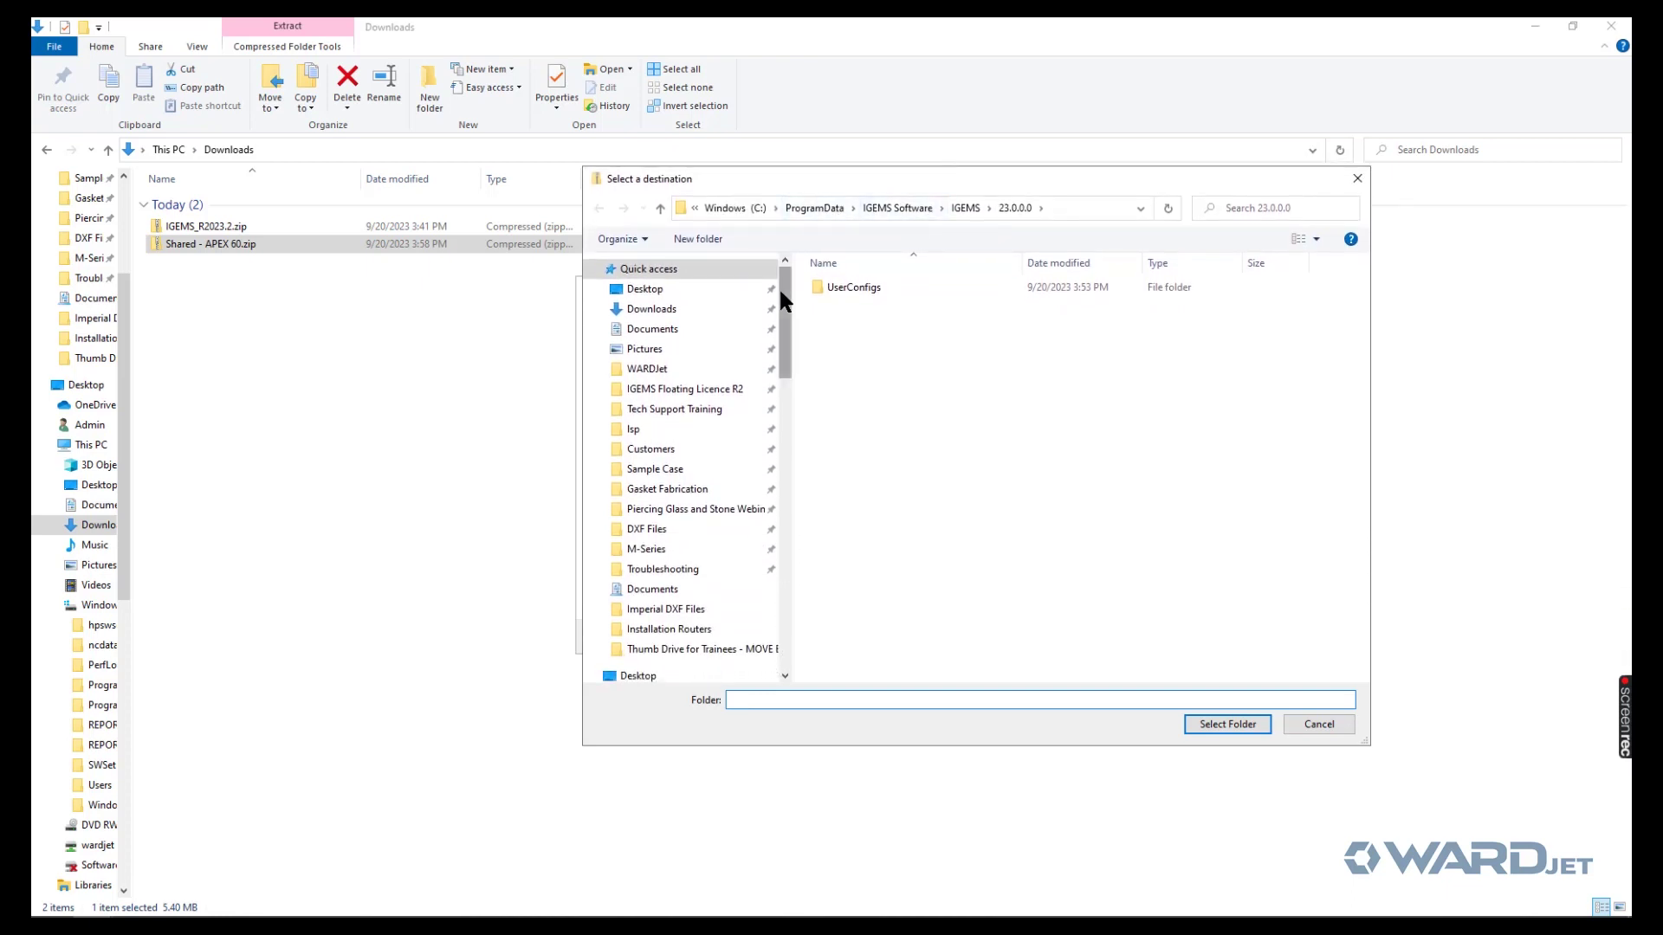
left_click_drag(778, 285, 784, 390)
left_click(684, 509)
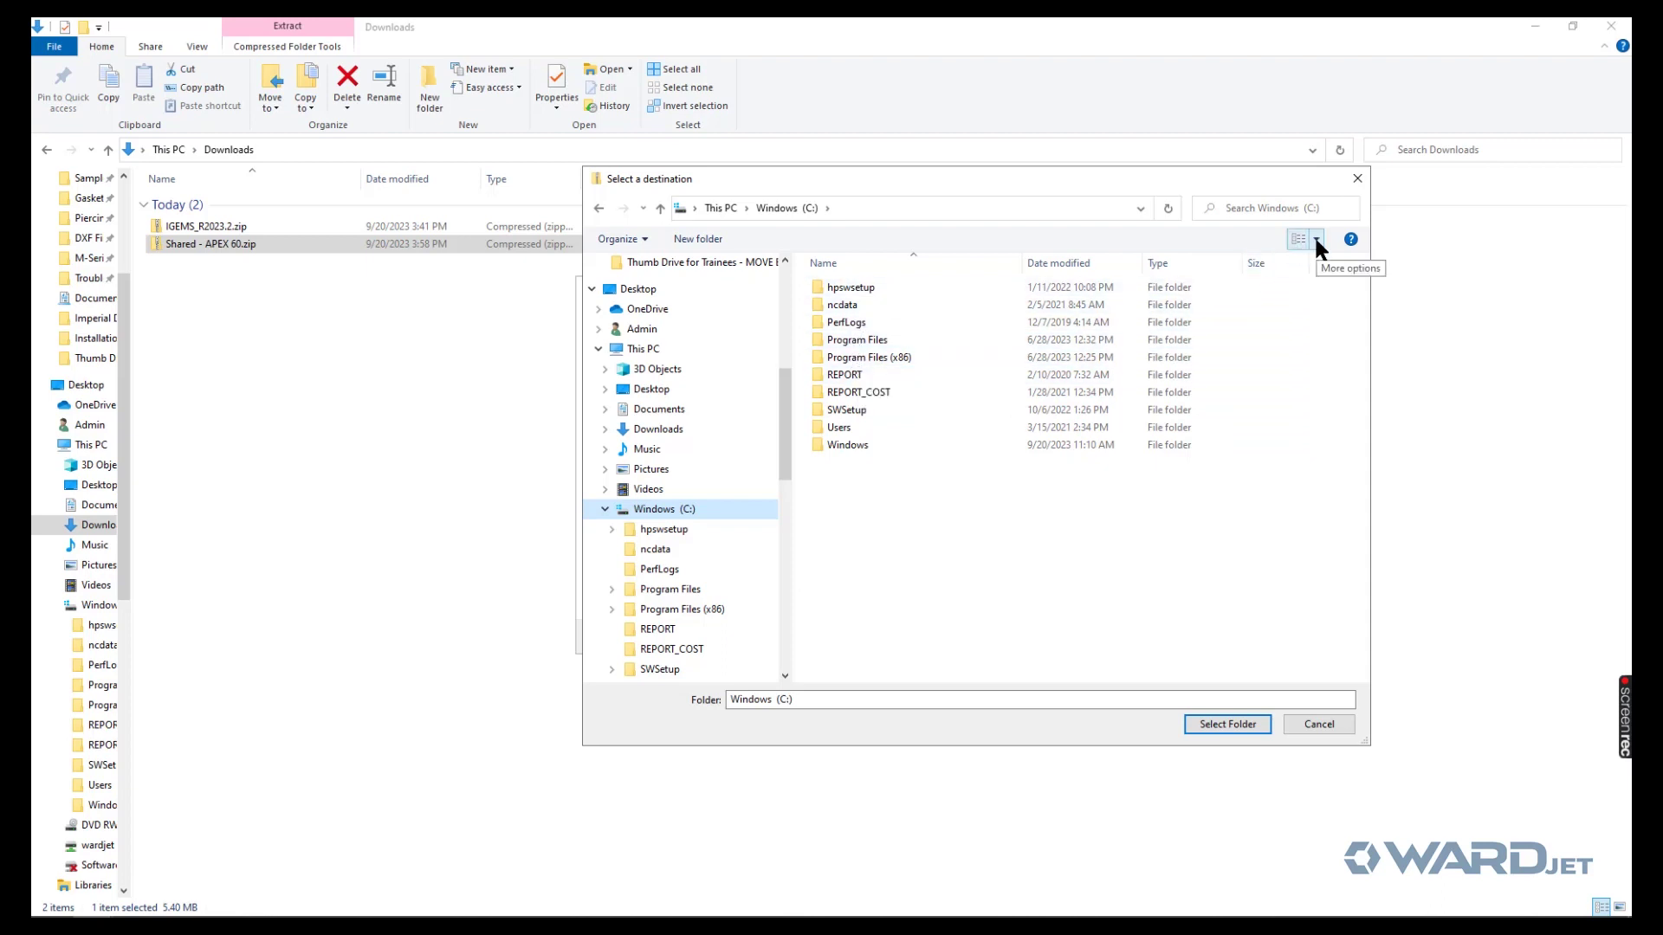
left_click(1313, 723)
left_click(1064, 637)
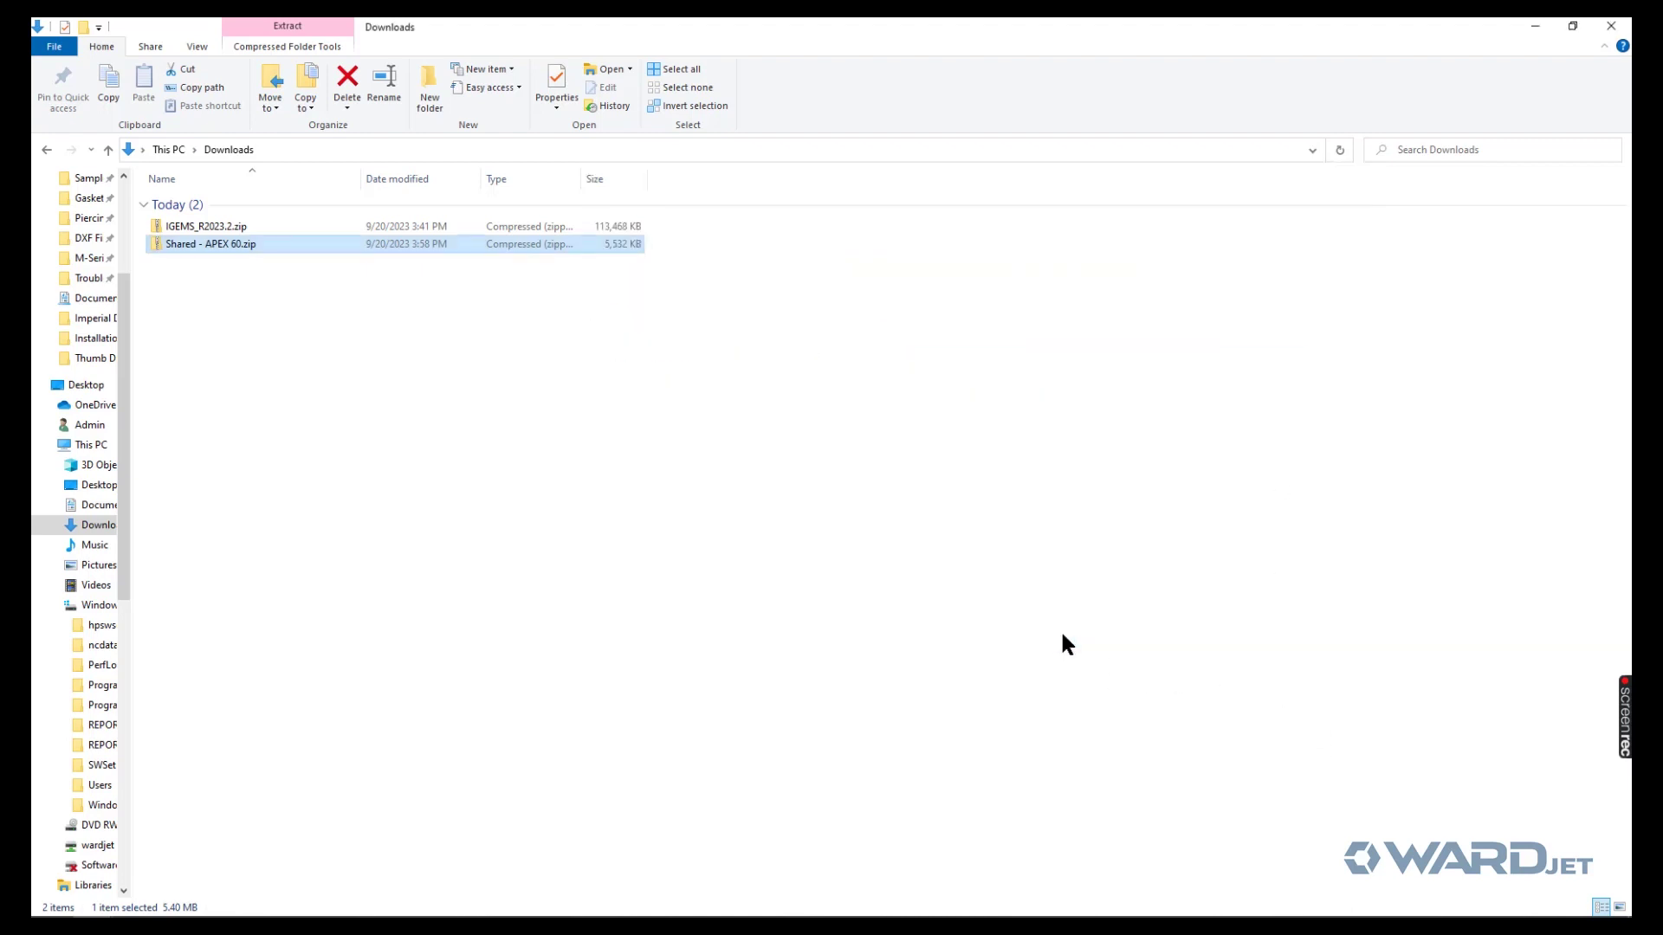
- Browse C:\ProgramData\IGEMS Software\IGEMS\23.0.0.0, then right-click Shared - APEX 60.zip in Downloads
left_click(205, 48)
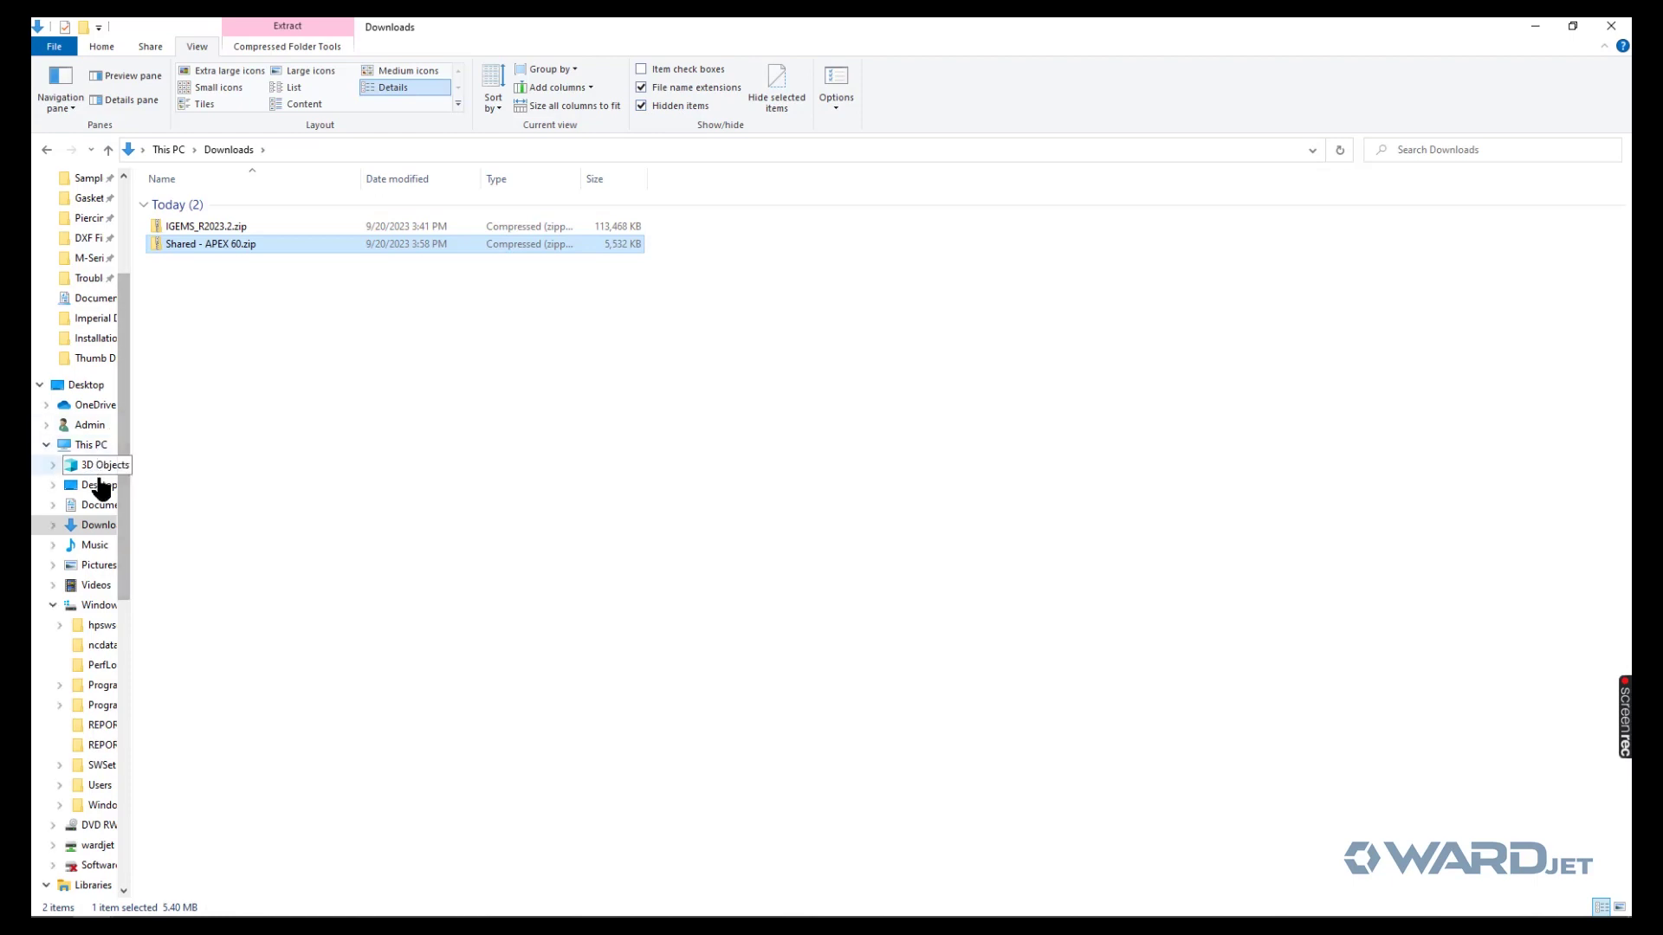
left_click(88, 611)
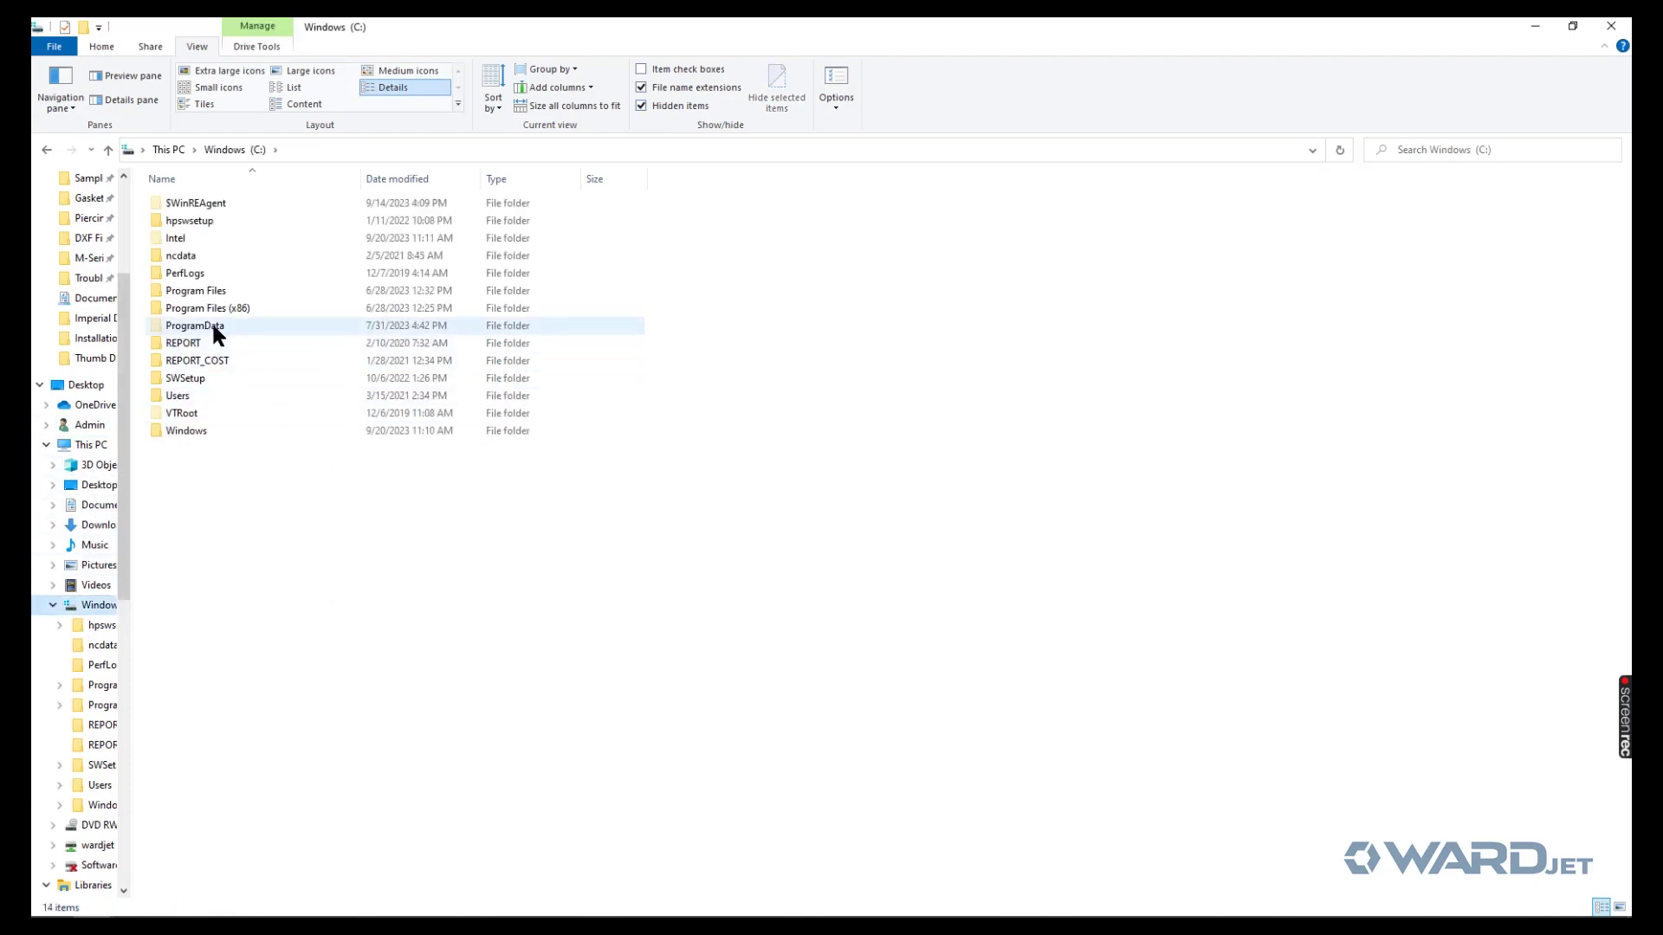
double_click(211, 322)
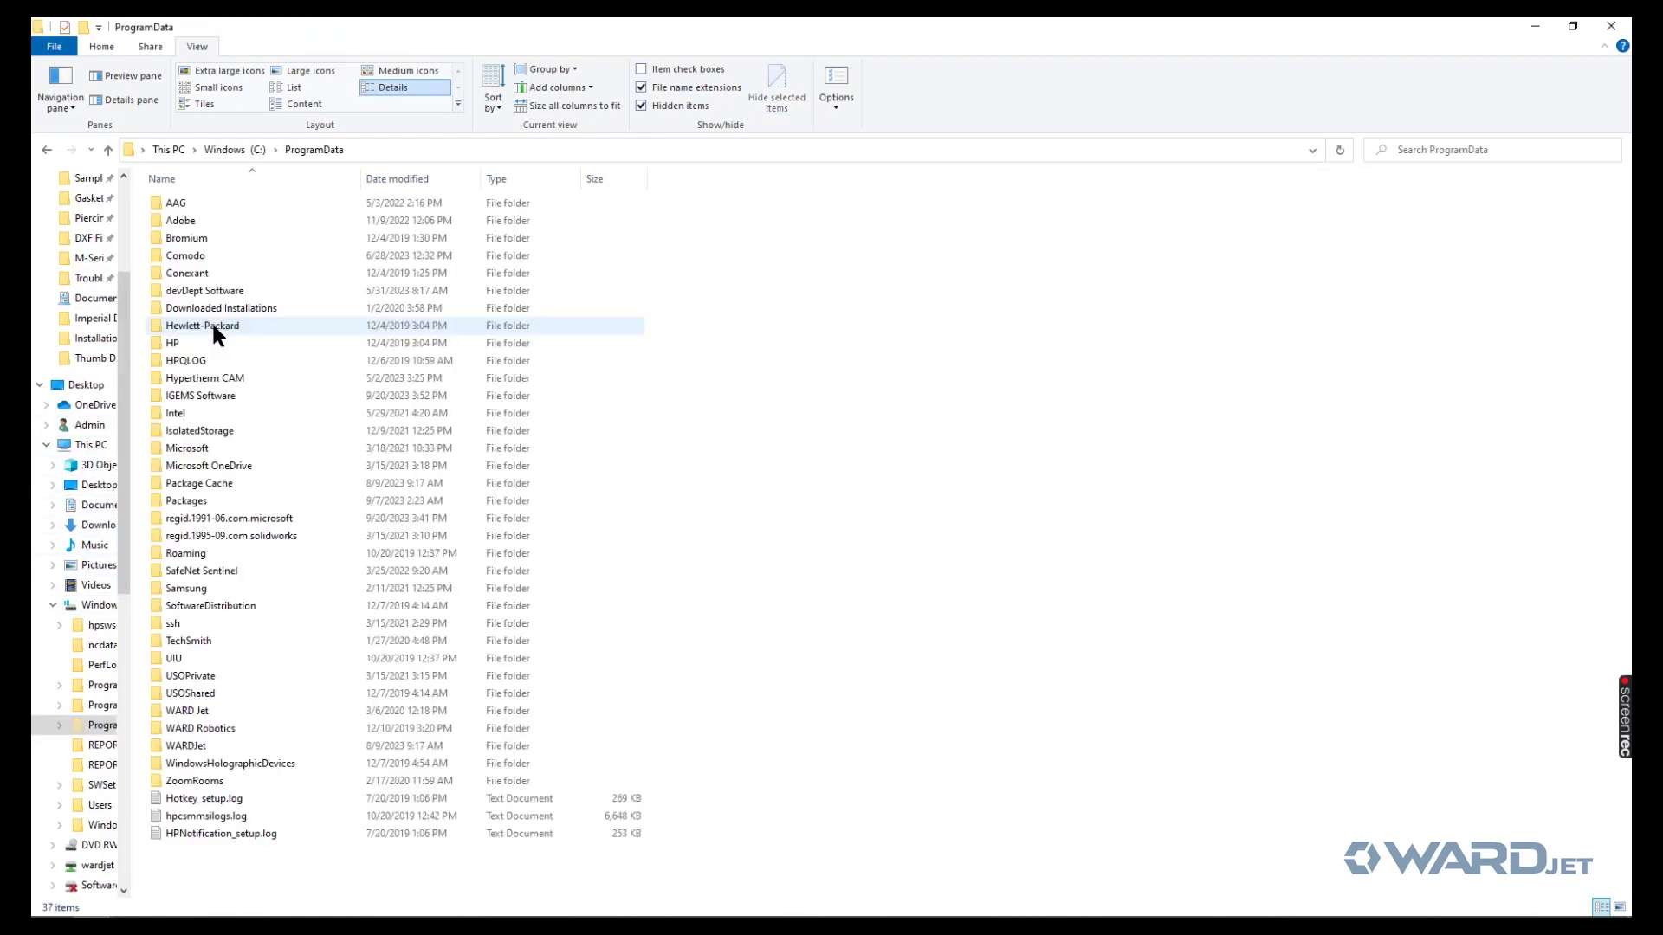
double_click(201, 395)
left_click(208, 205)
double_click(208, 206)
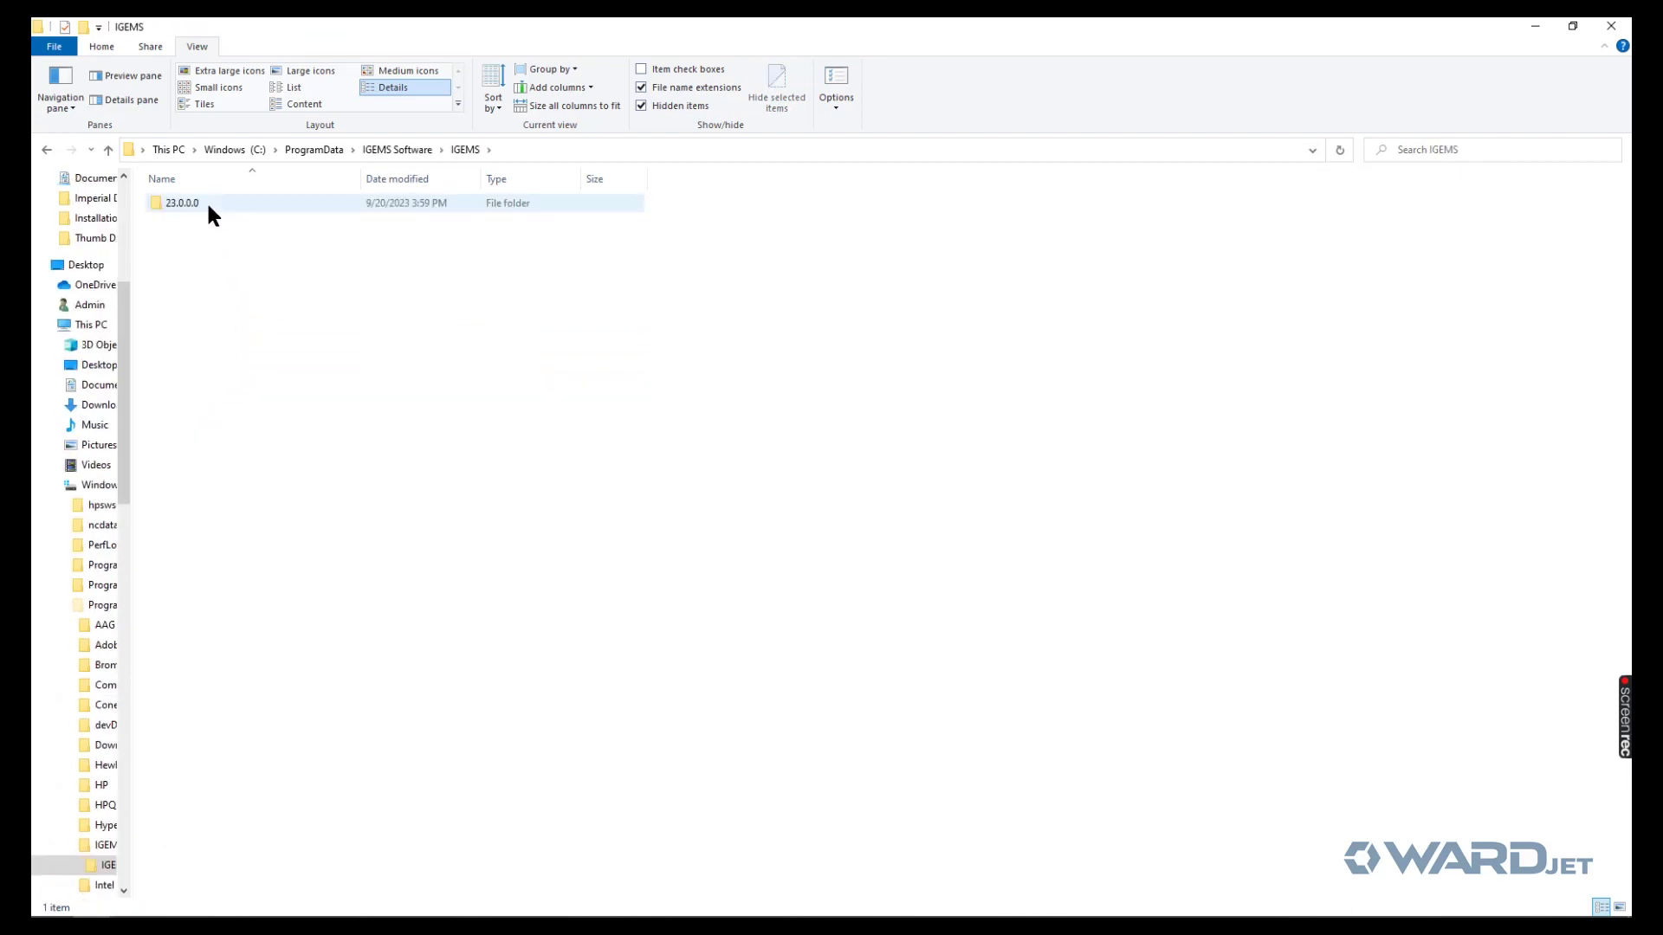
double_click(206, 203)
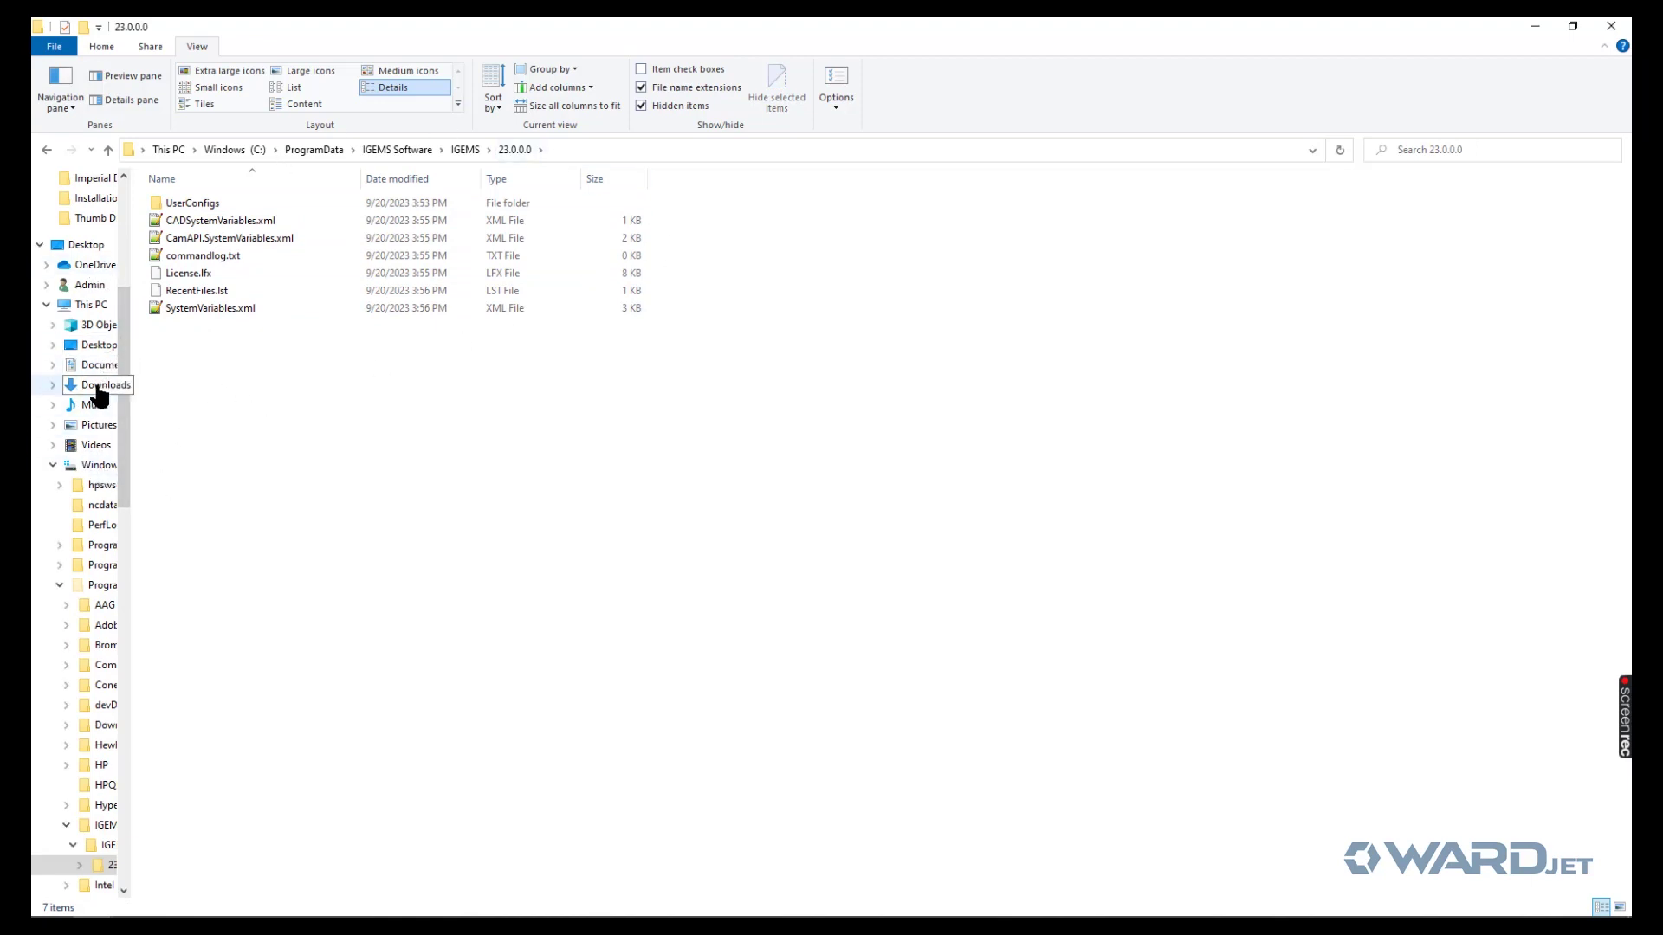
left_click(98, 388)
right_click(205, 239)
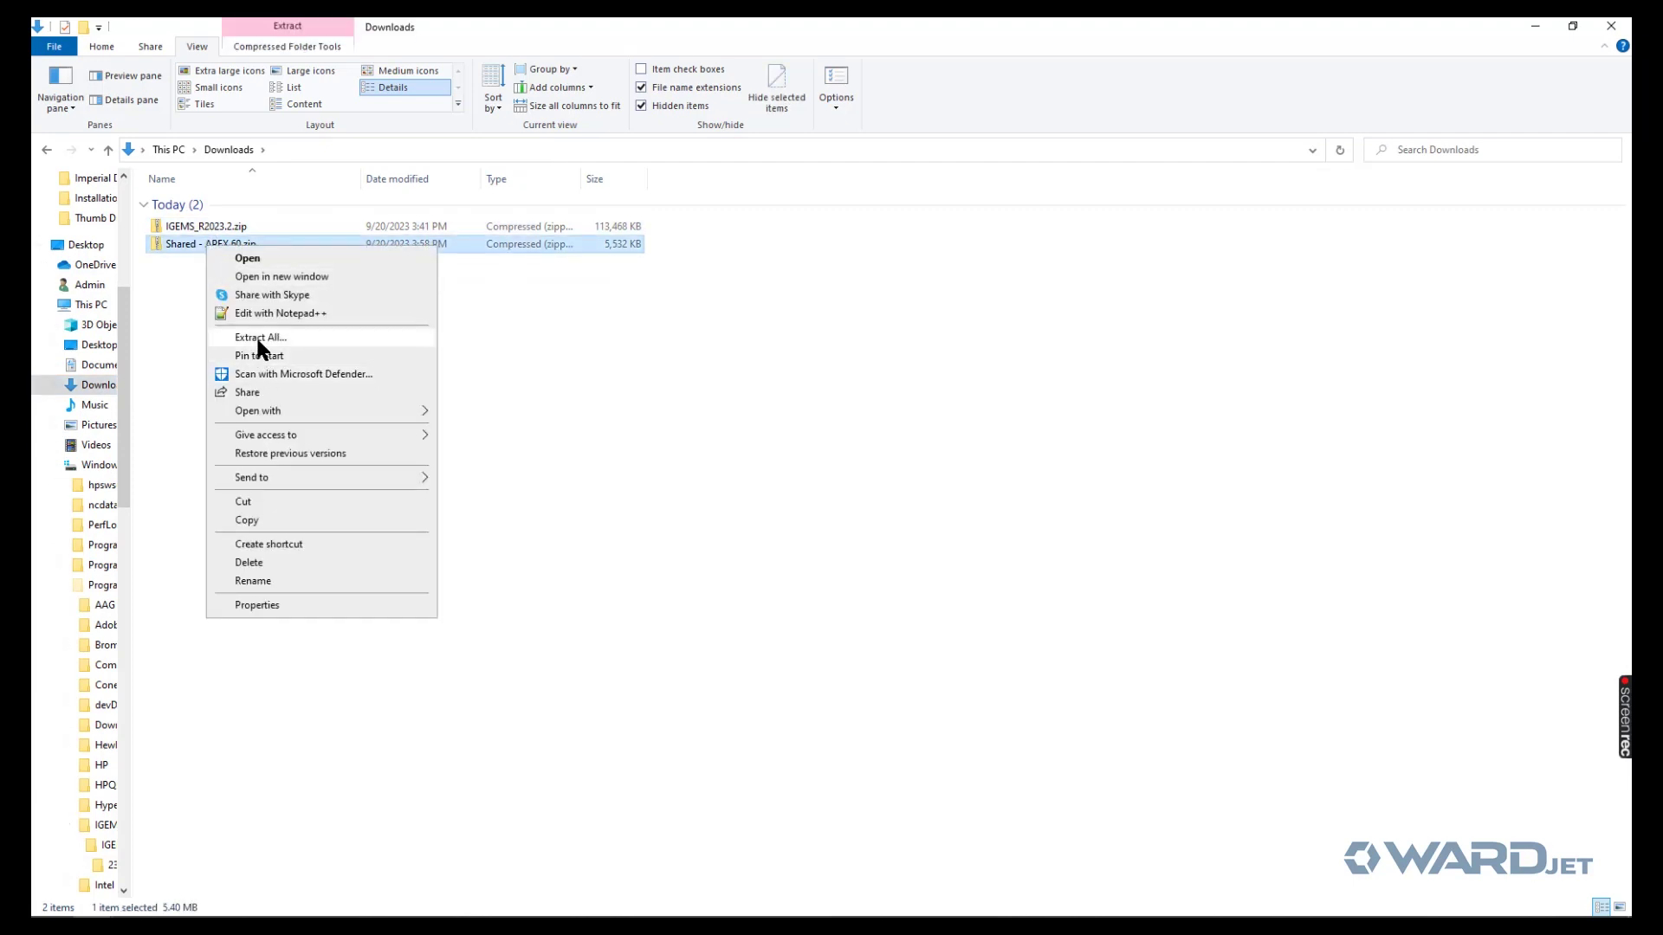
- Extract the Shared - APEX 60 archive into C:\ProgramData\IGEMS Software\IGEMS\23.0.0.0
left_click(258, 337)
key("ctrl+v")
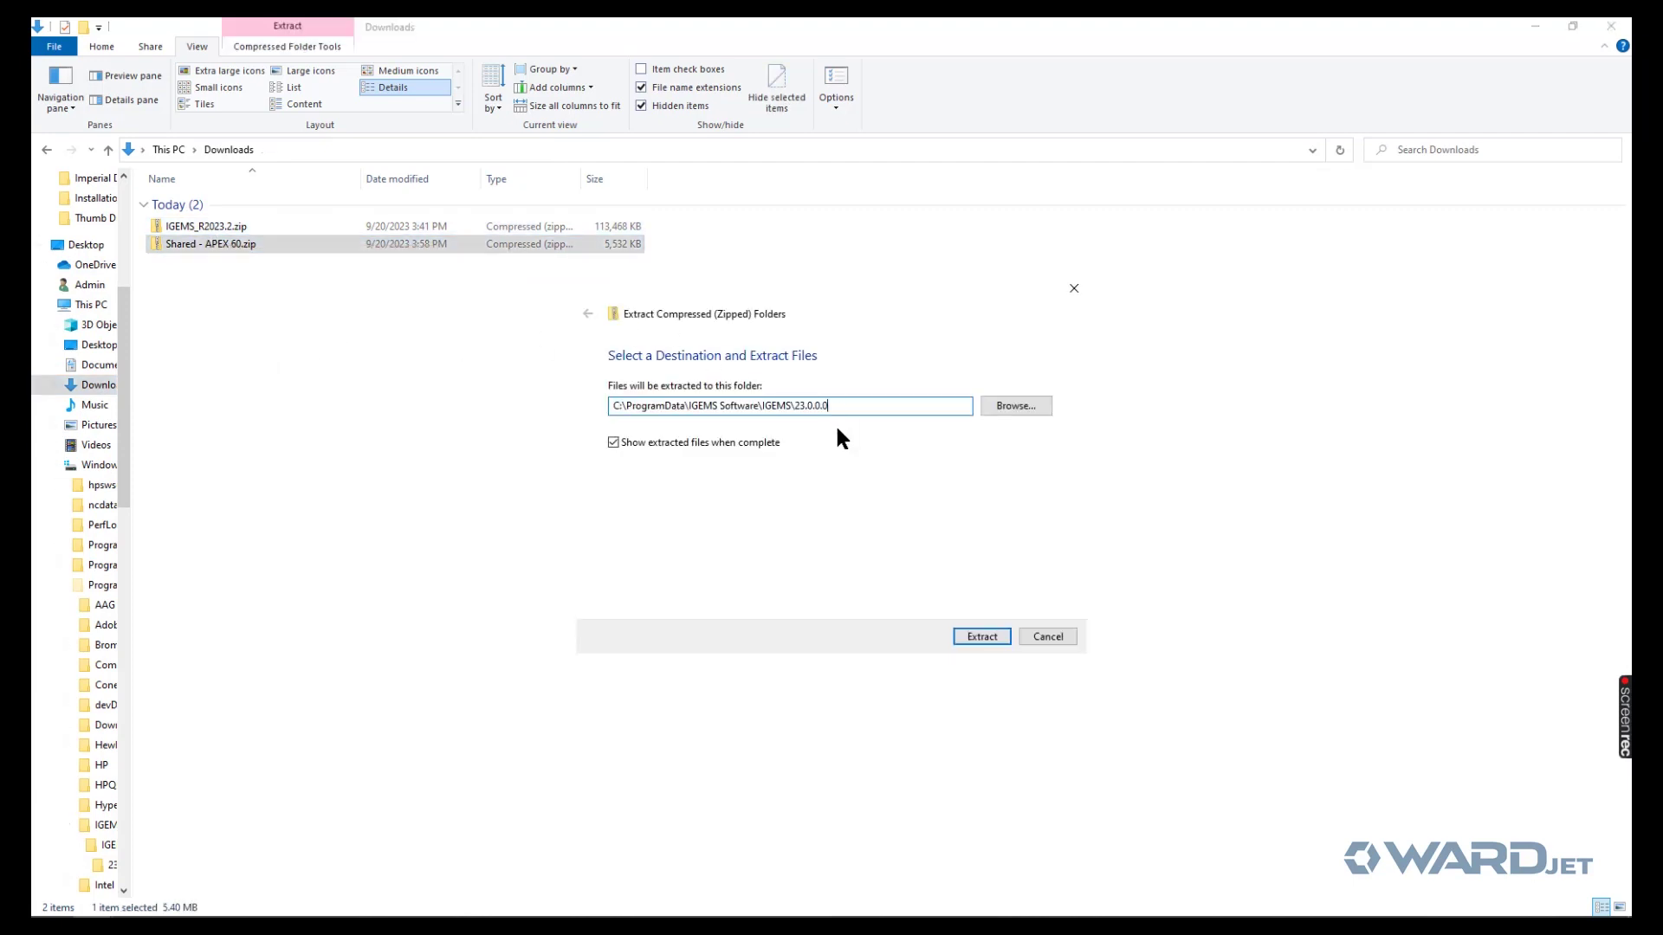
left_click(972, 635)
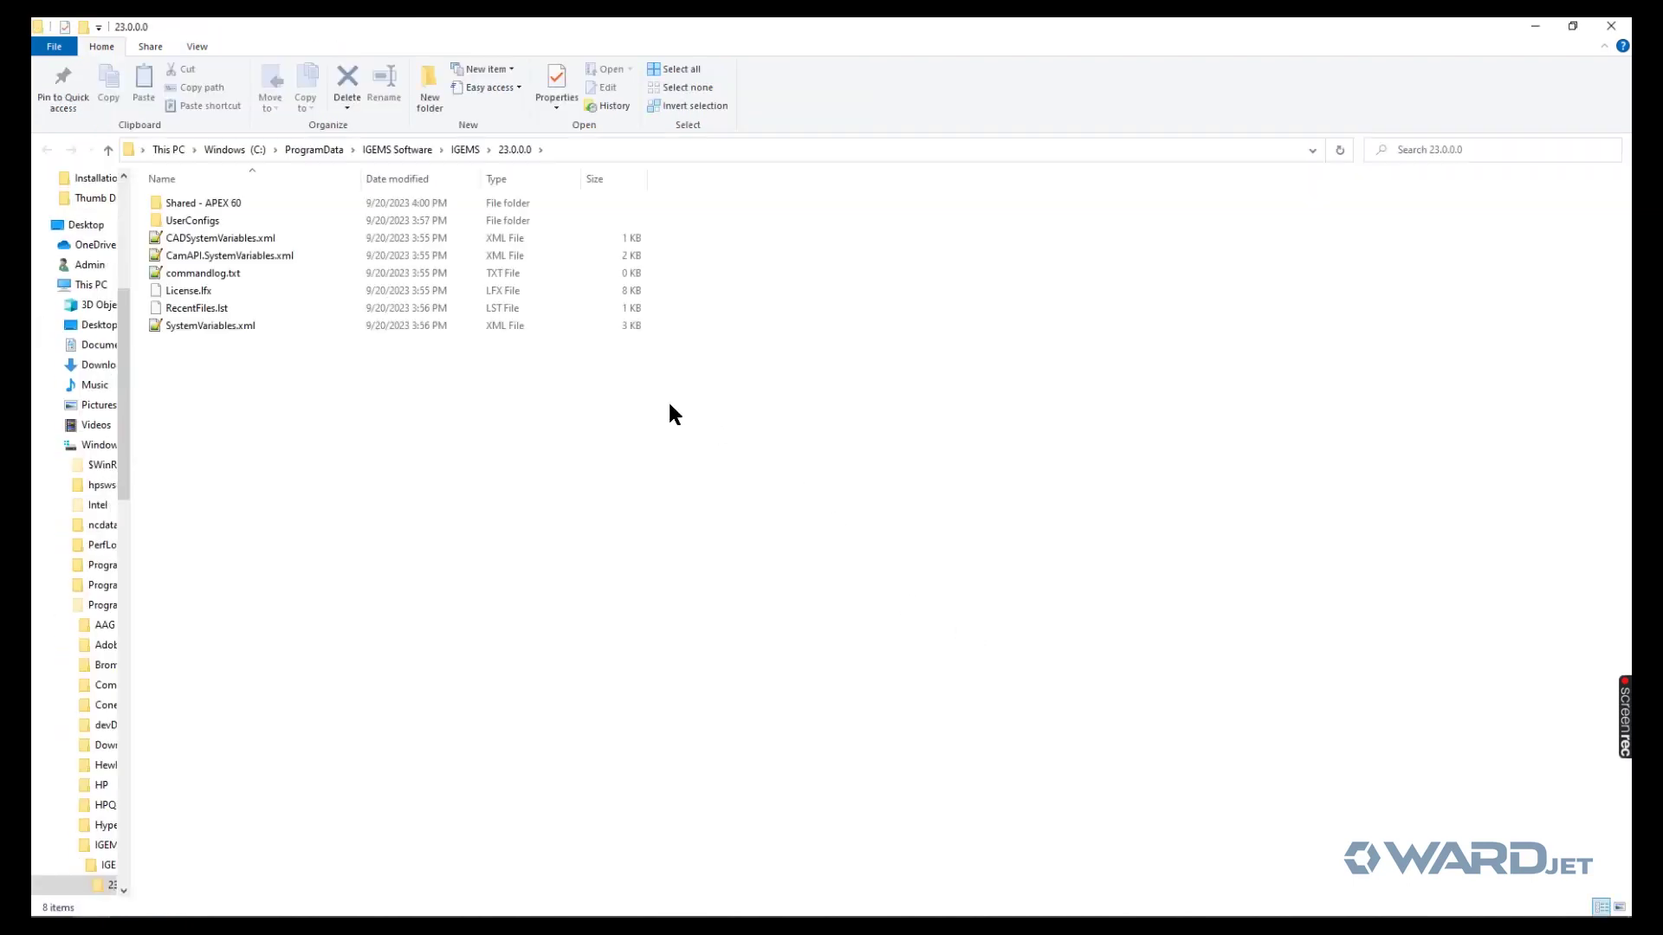
- Rename the extracted Shared - APEX 60 folder to Shared
left_click(210, 206)
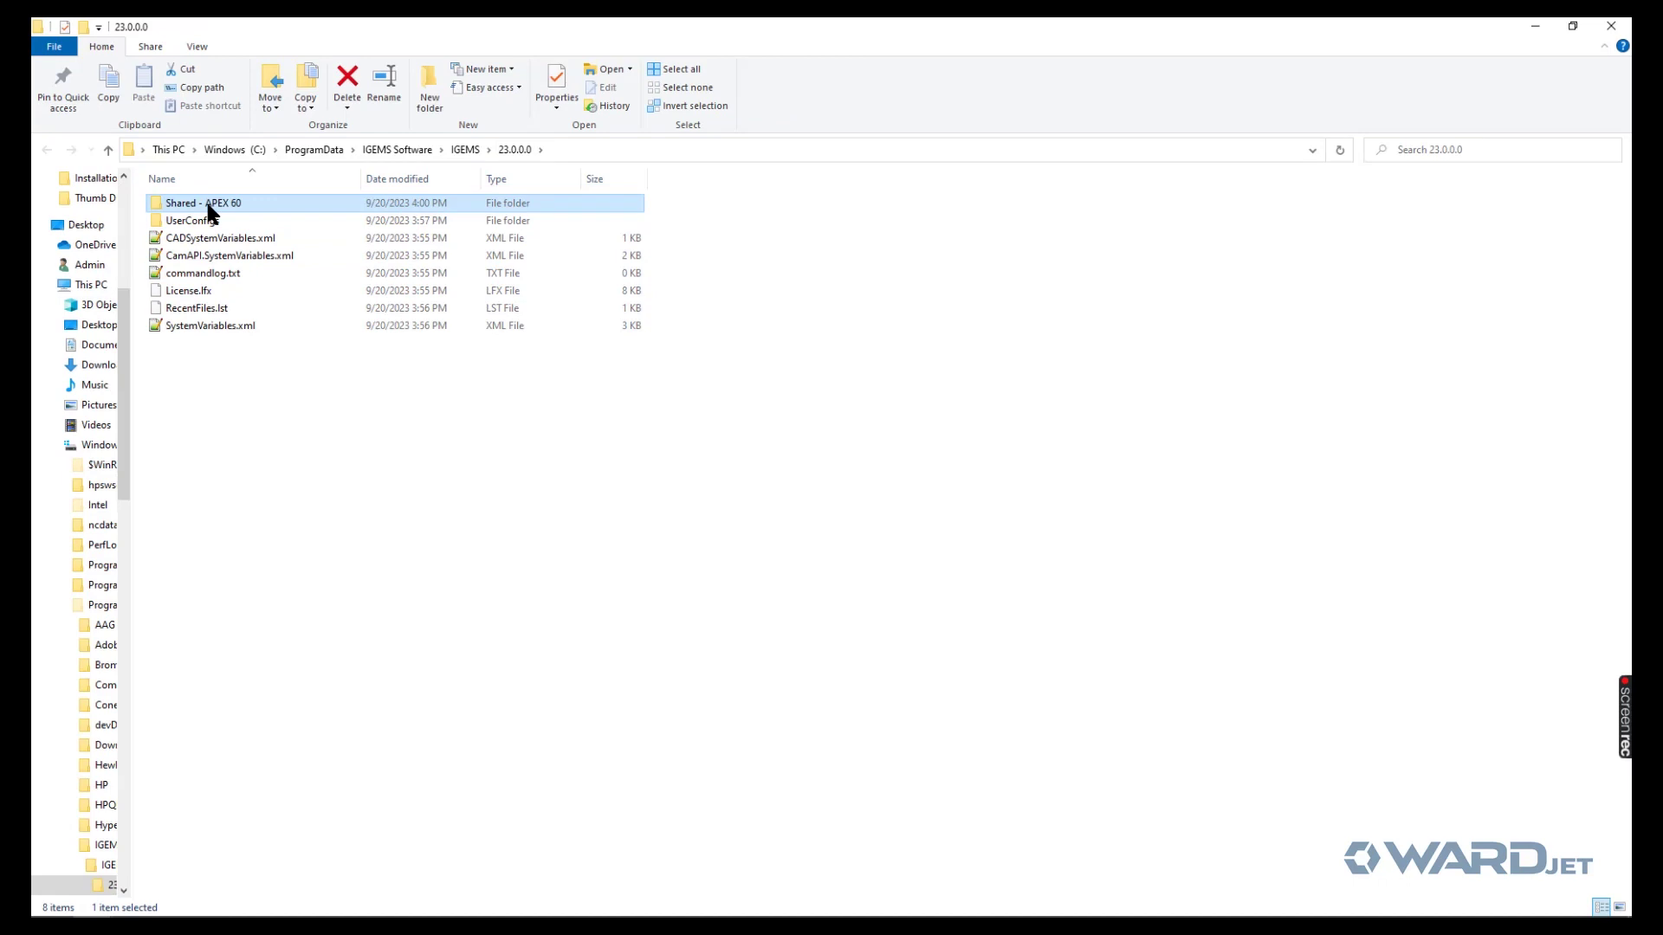
left_click(211, 206)
left_click(253, 203)
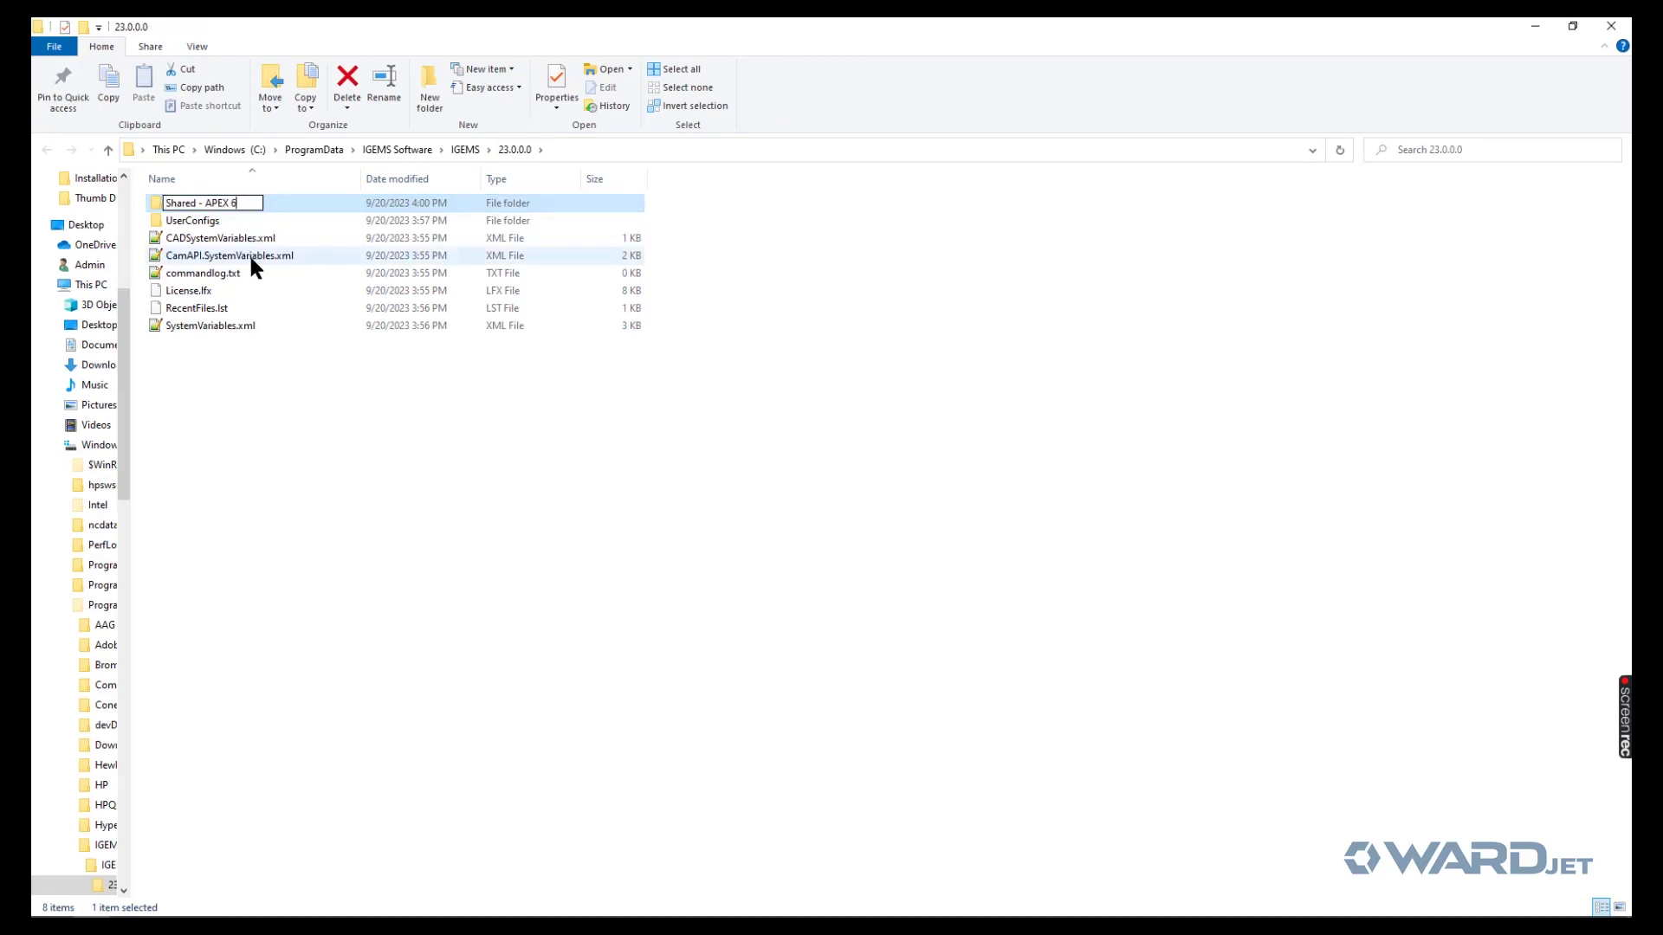
key("BackSpace")
key("BackSpace")
key("BackSpace")
key("BackSpace")
key("BackSpace")
key("BackSpace")
key("BackSpace")
key("BackSpace")
key("BackSpace")
key("BackSpace")
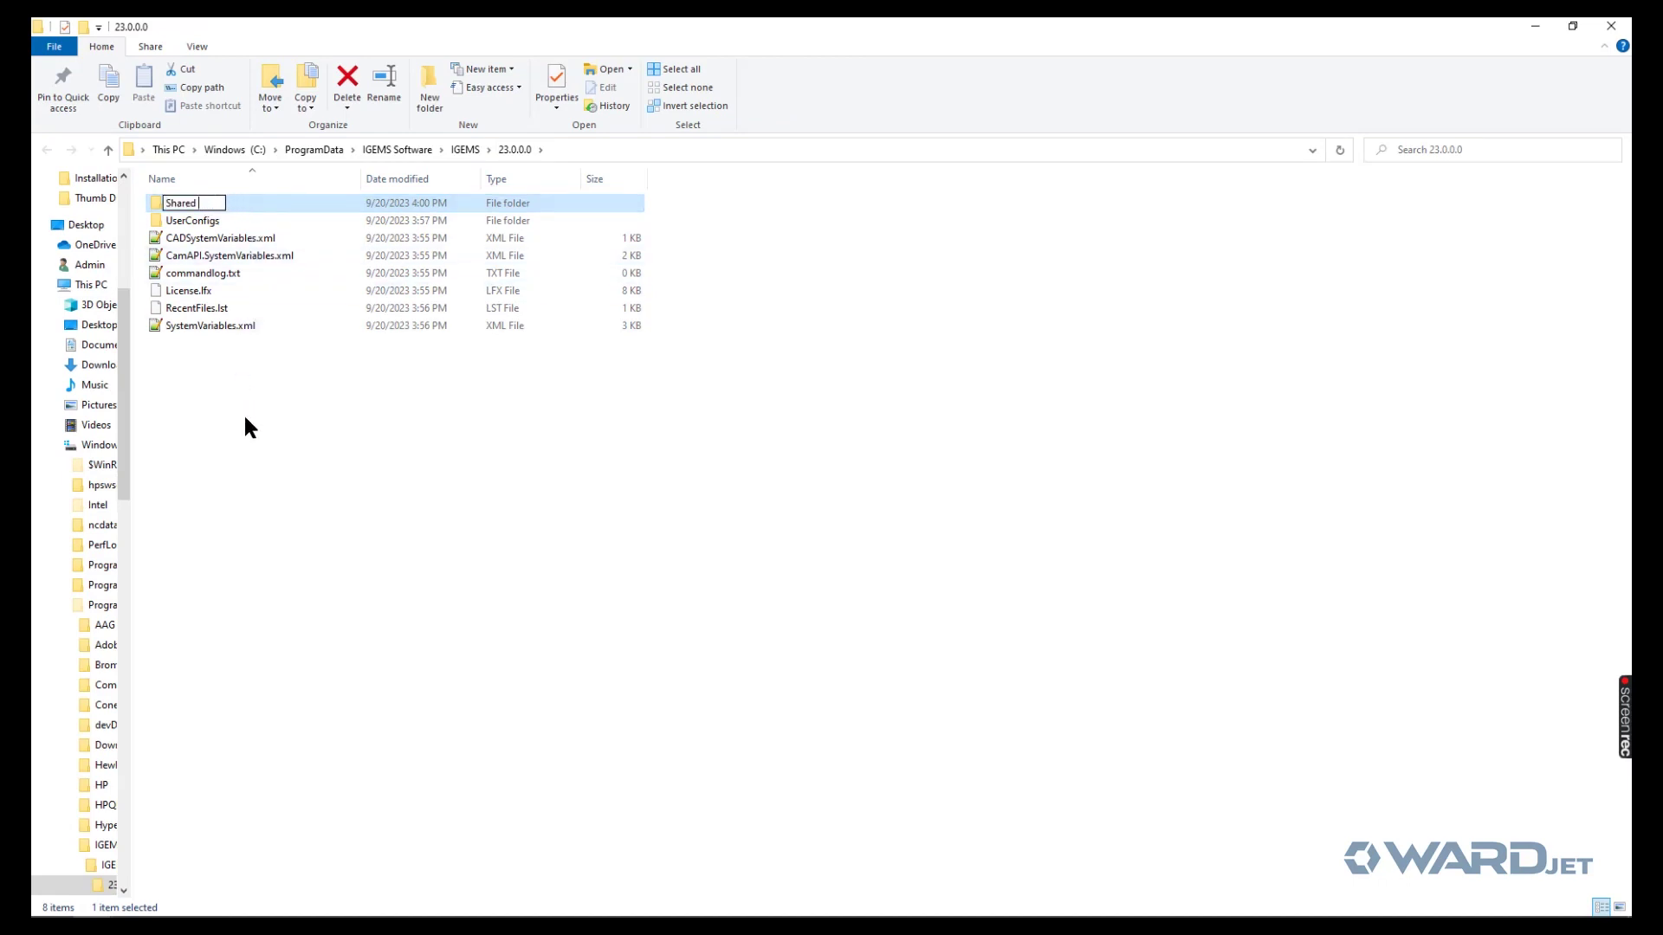
key("Return")
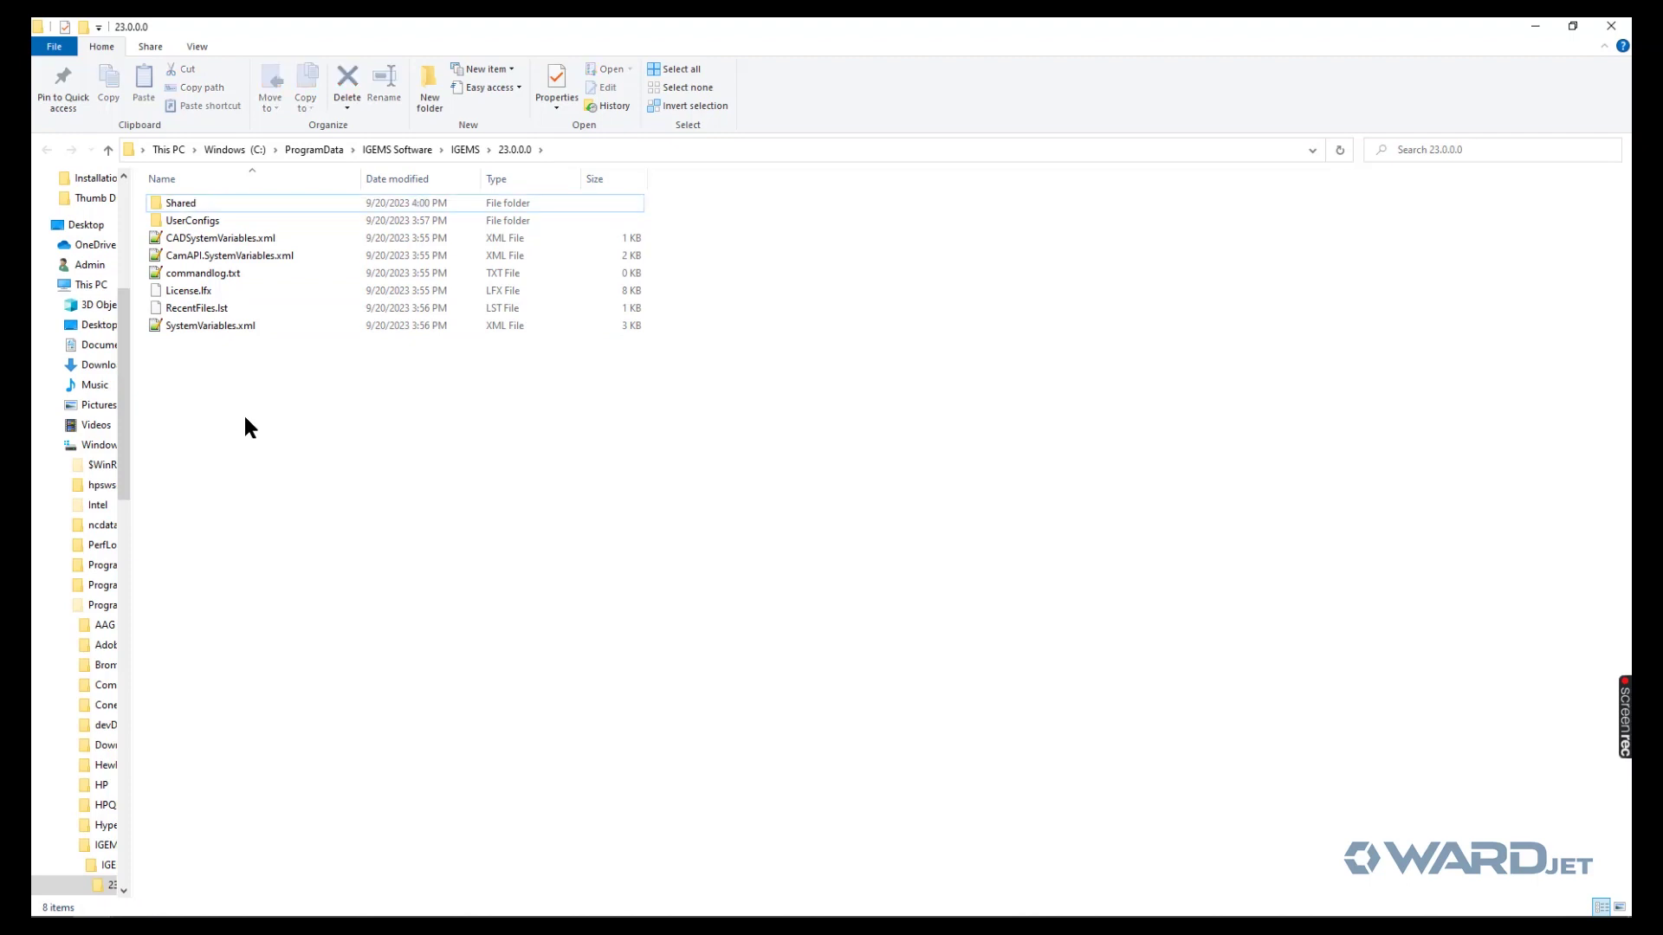
- Check the Shared > Machines folder, then minimize the Explorer windows to return to IGEMS
double_click(191, 204)
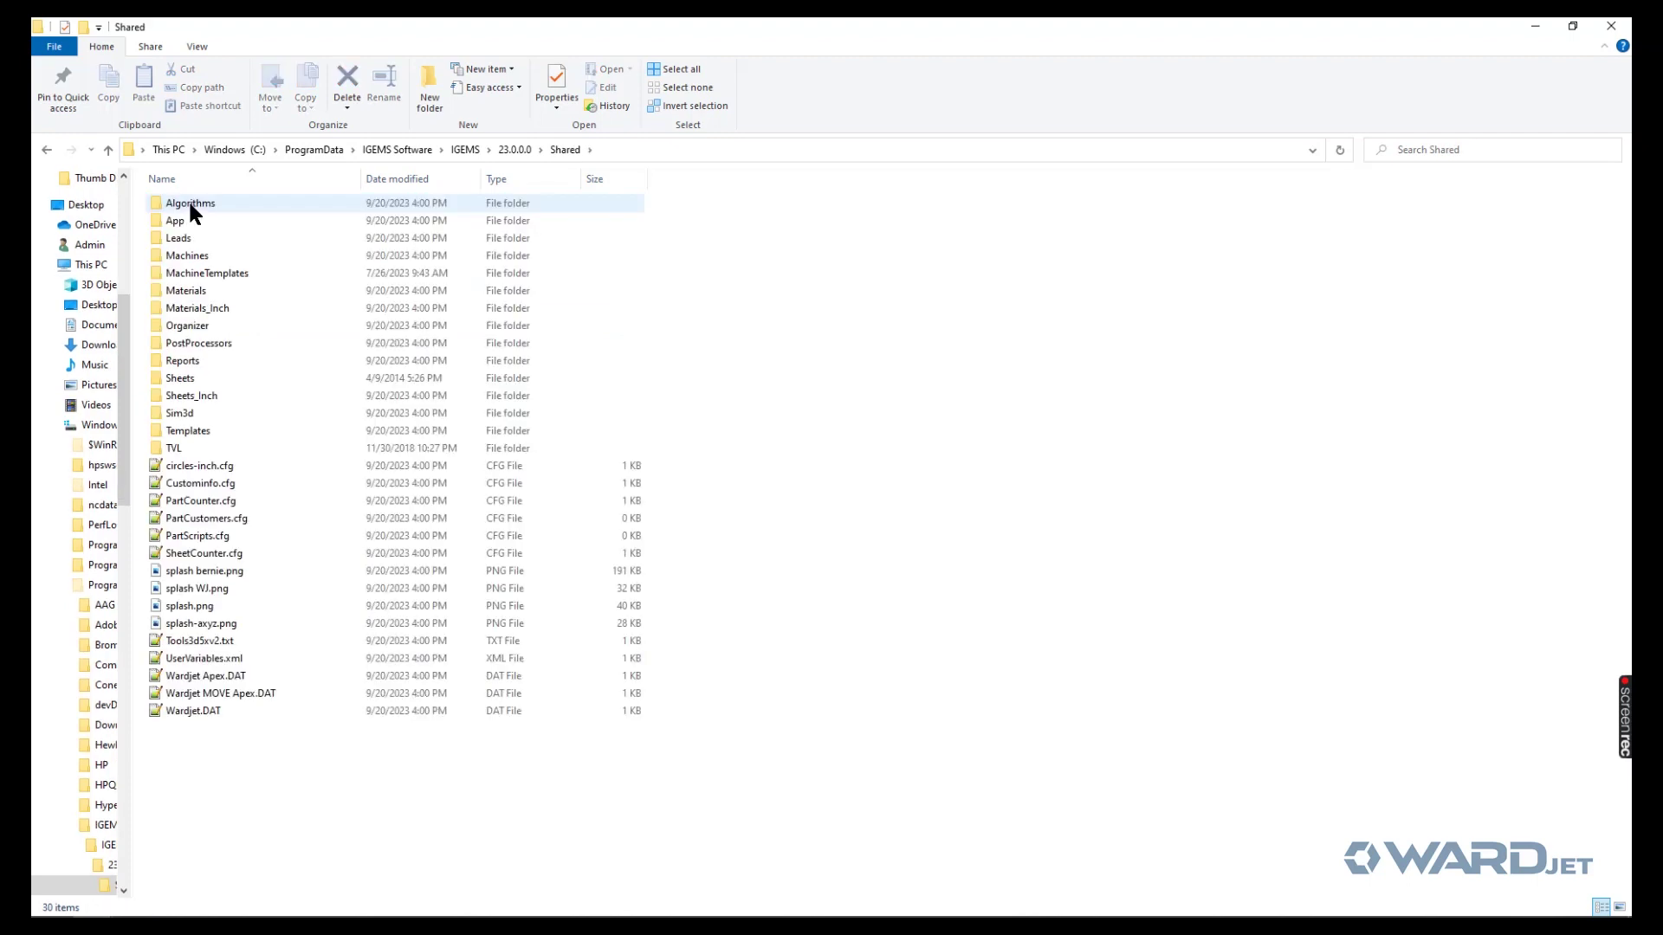
double_click(191, 255)
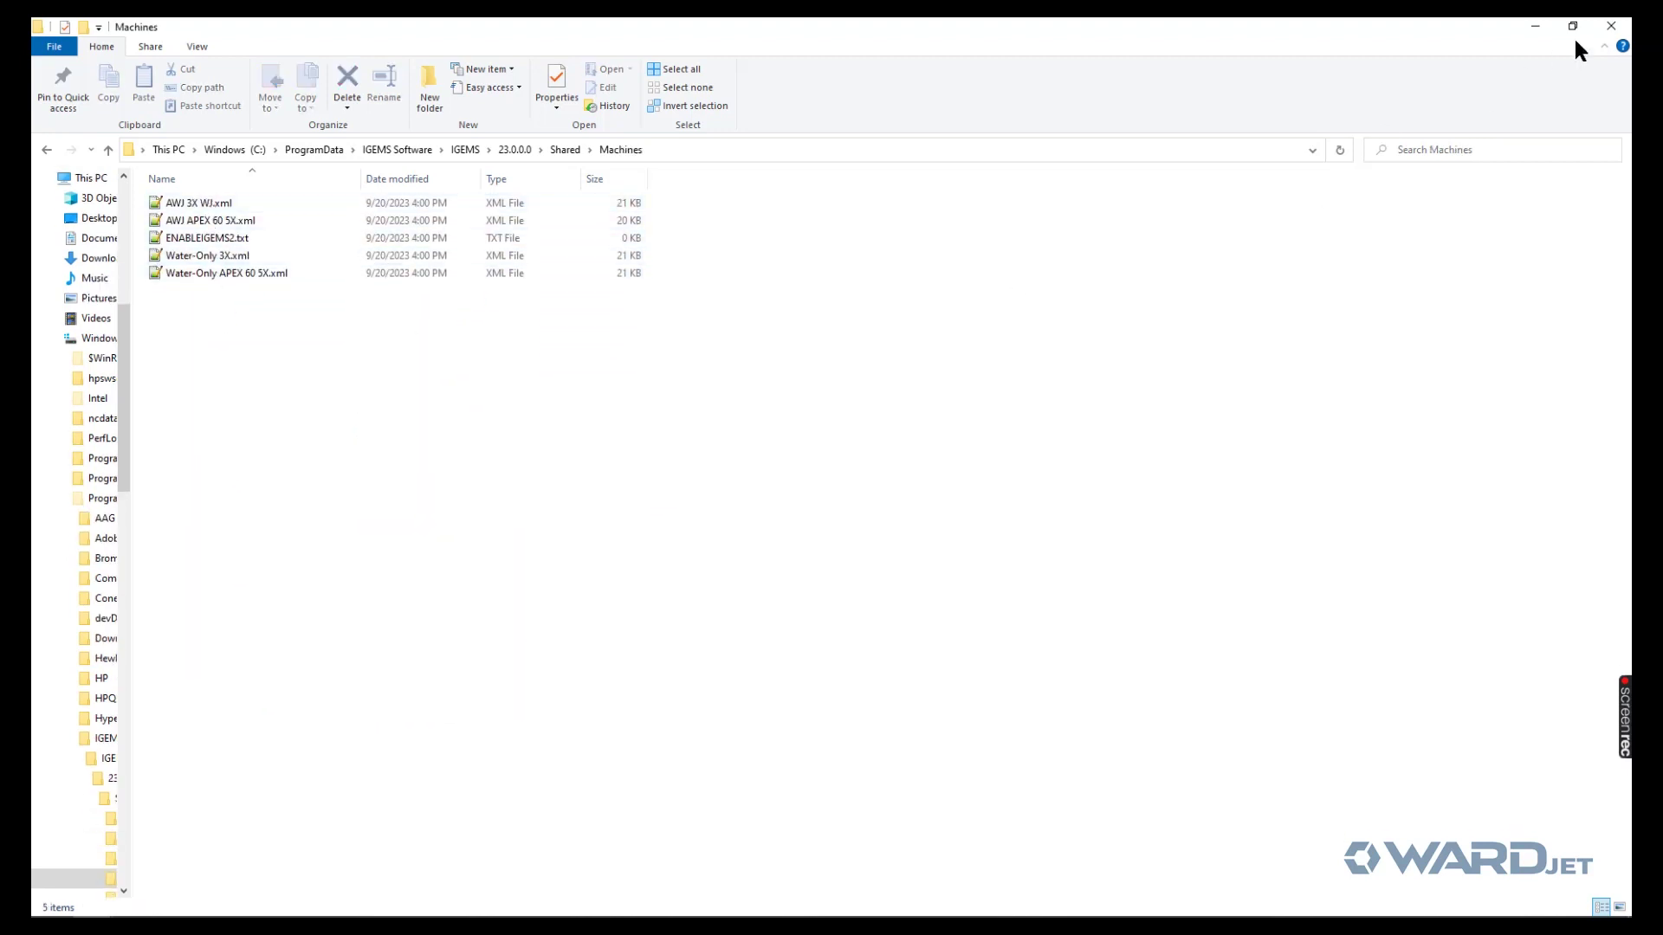
left_click(1535, 29)
left_click(1535, 29)
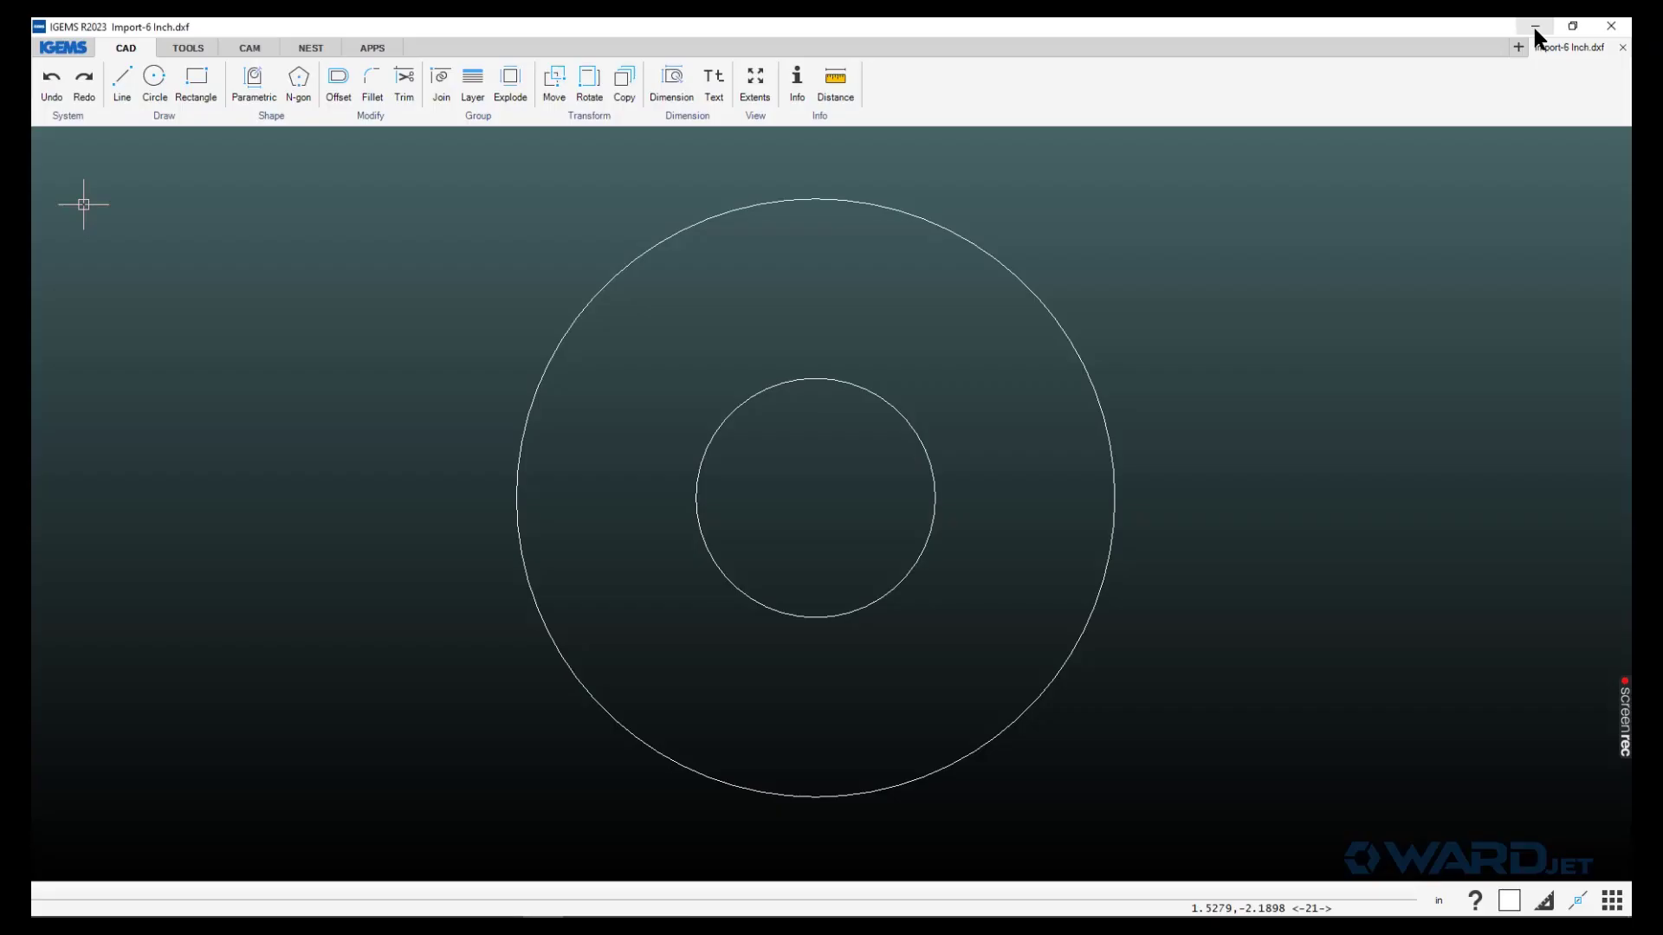
- Set the ring to machine AWJ 3X WJ, Aluminium, 0.250 thickness, and apply a quick toolpath
left_click(251, 50)
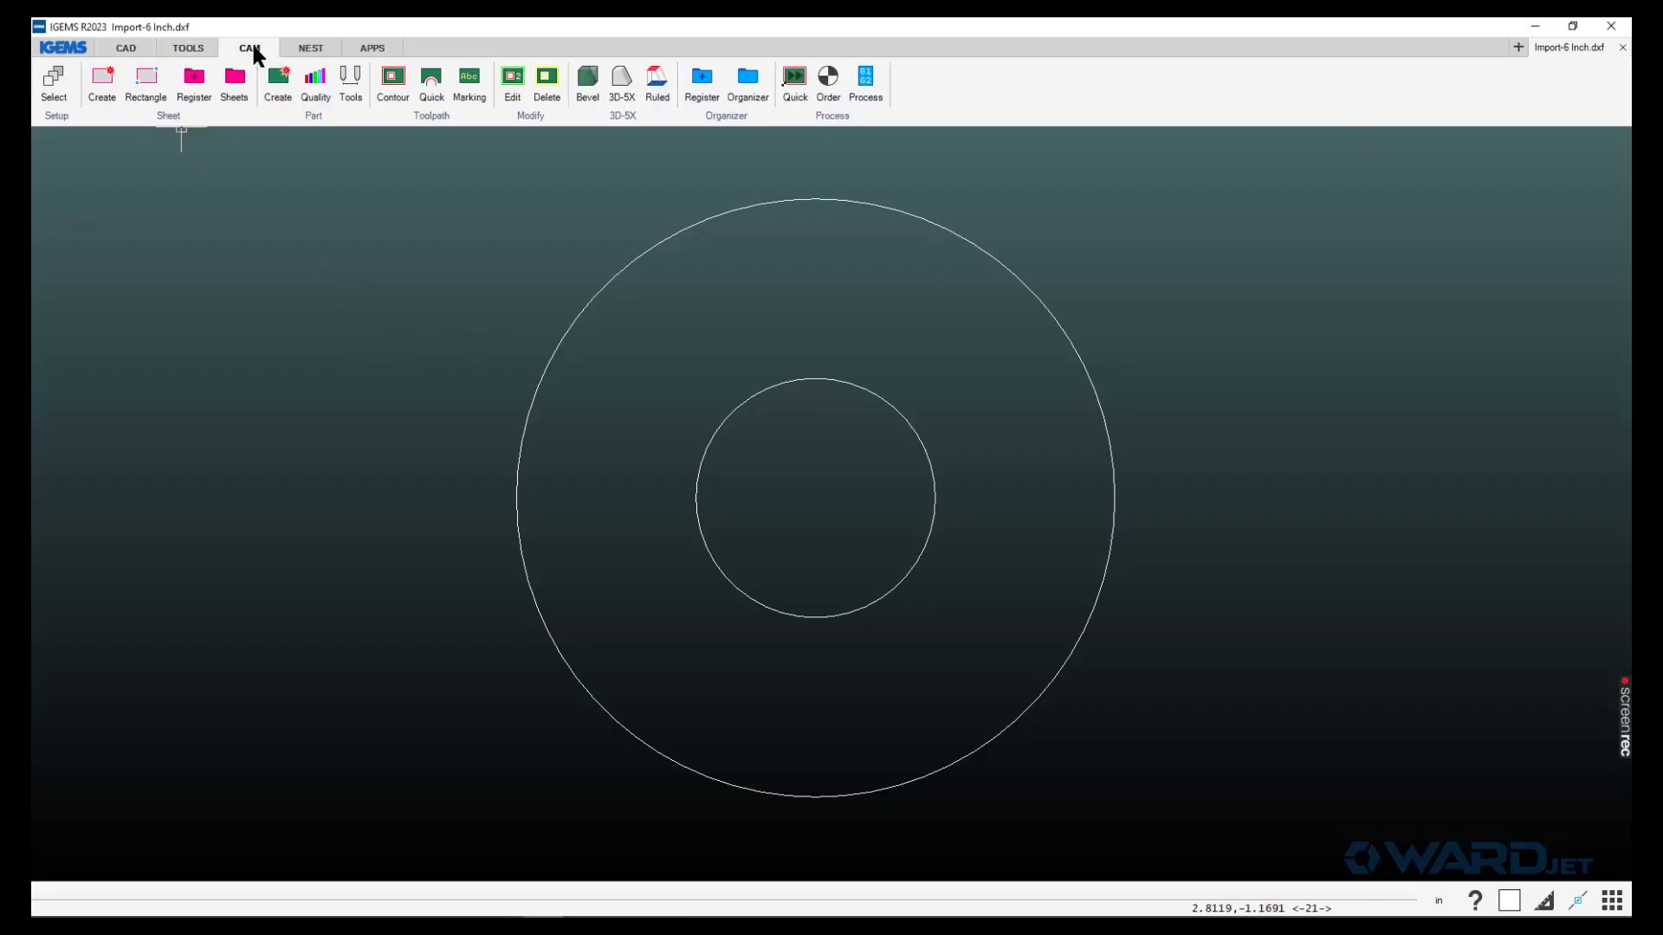
left_click(54, 86)
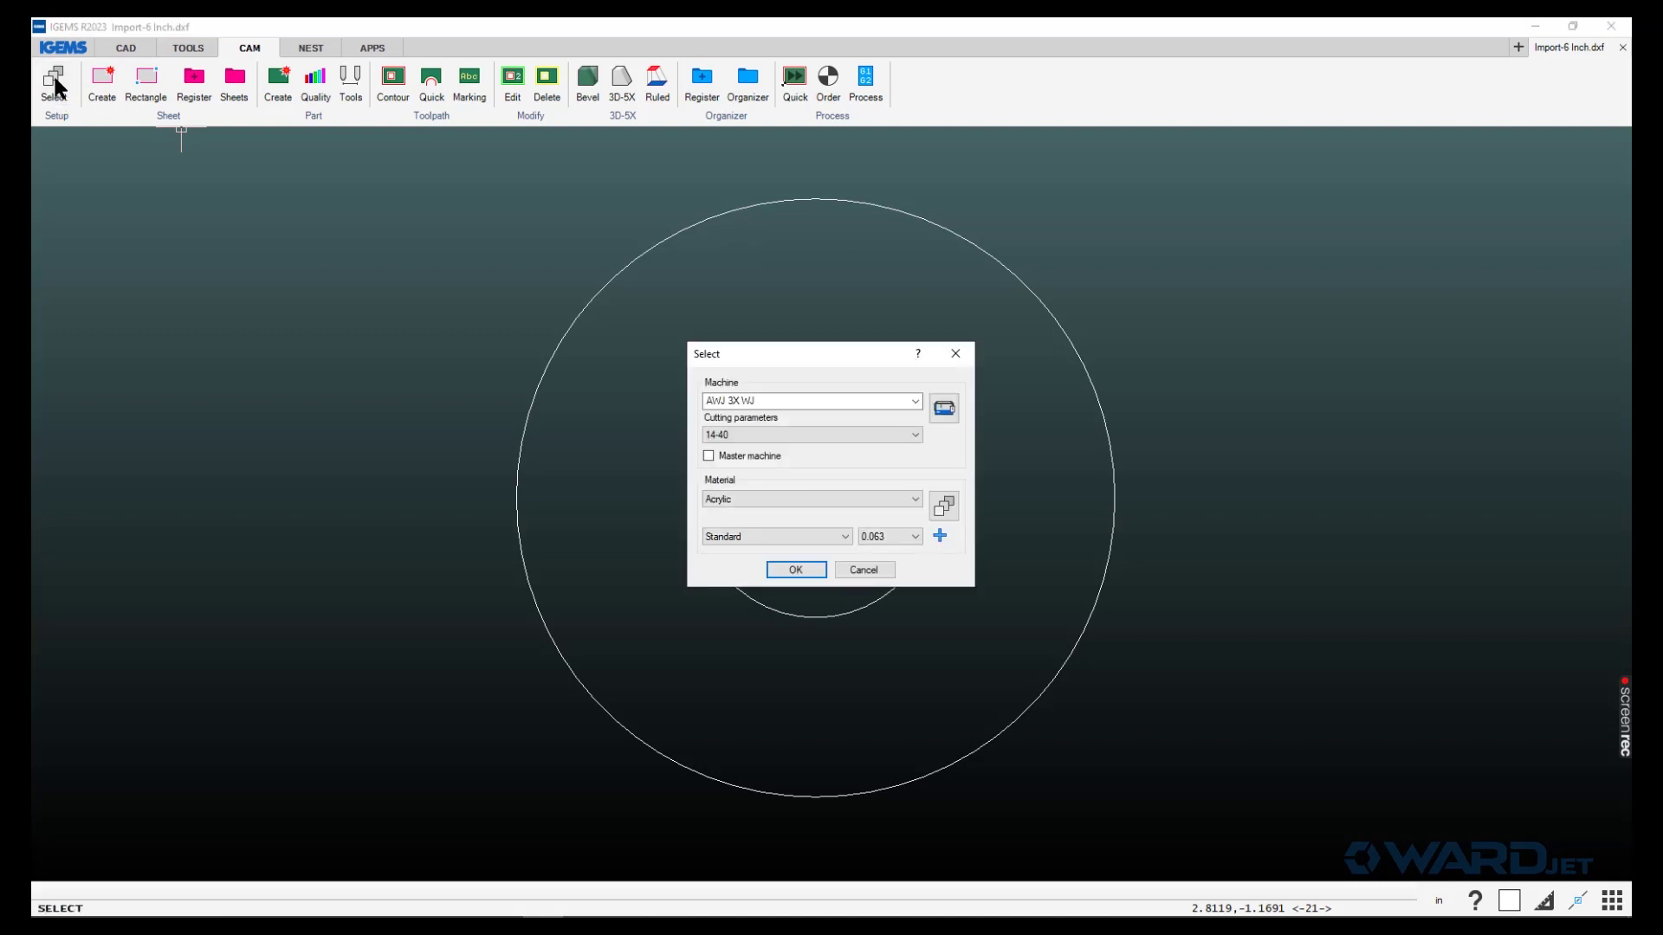
left_click(790, 403)
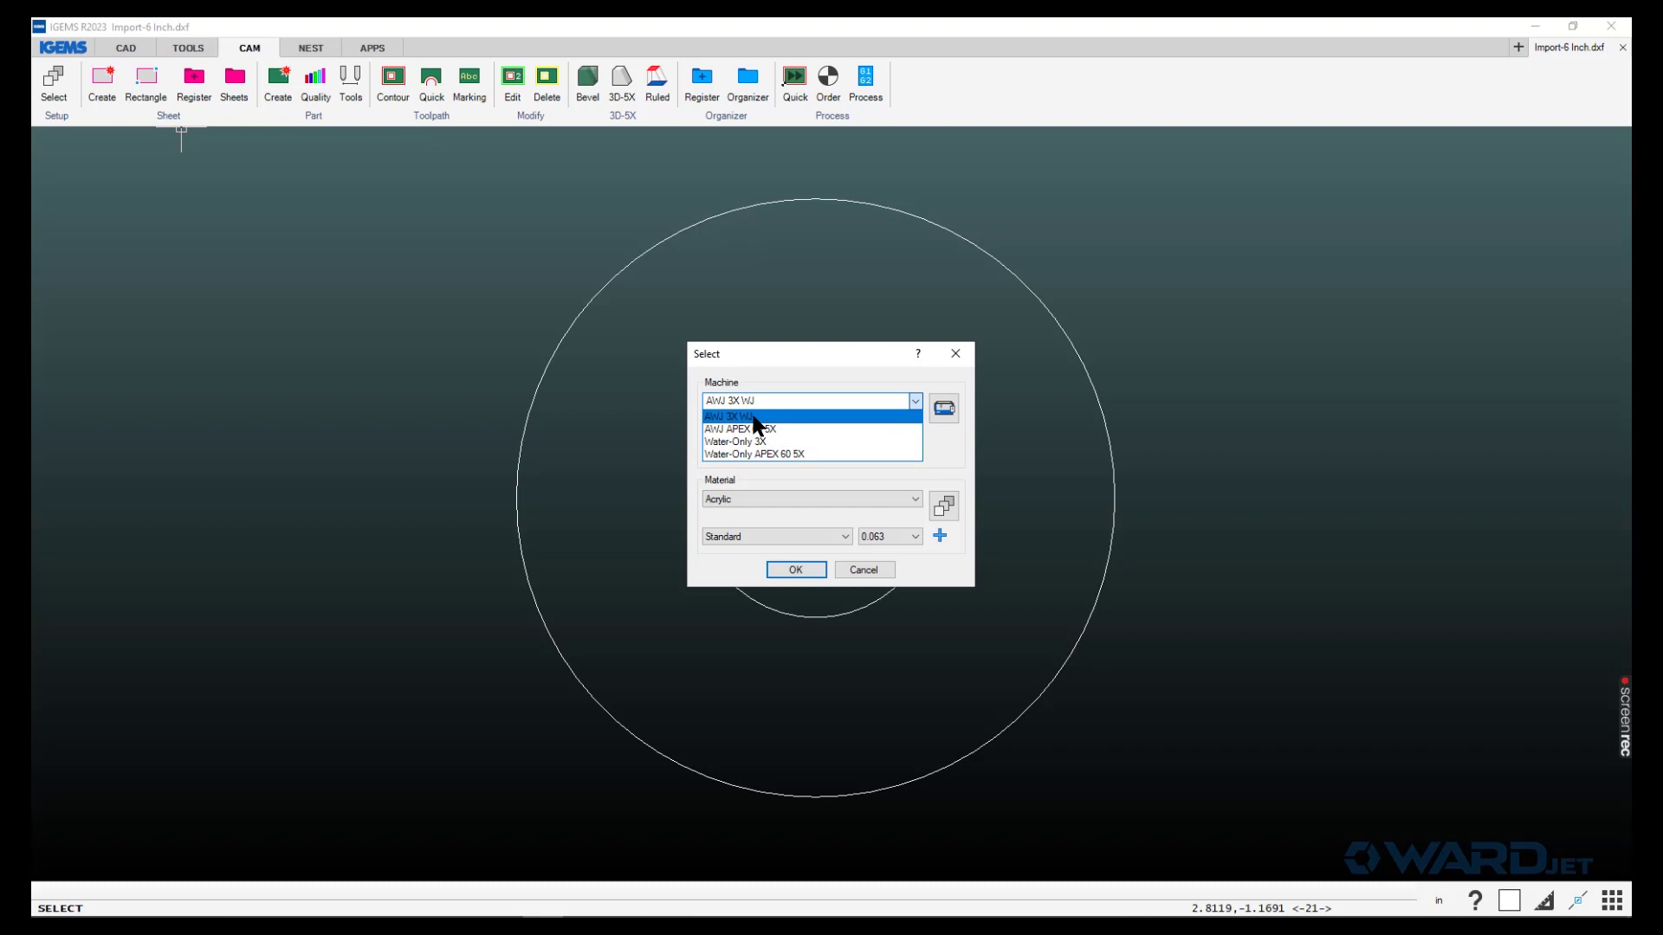
left_click(753, 418)
left_click(745, 500)
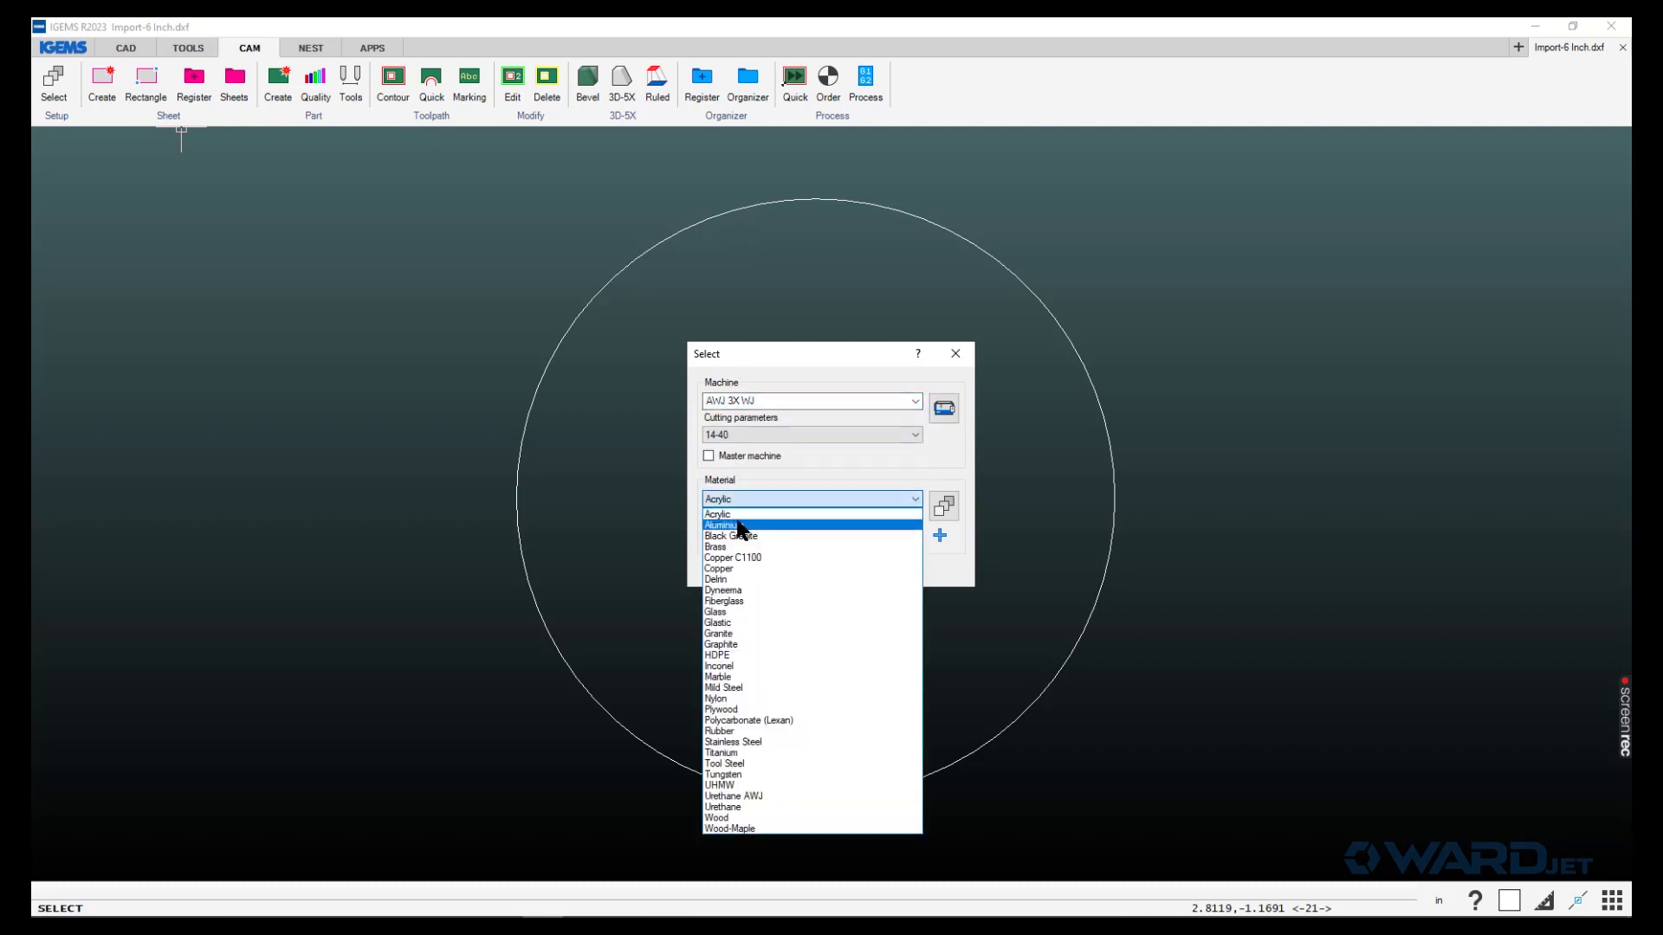
left_click(741, 526)
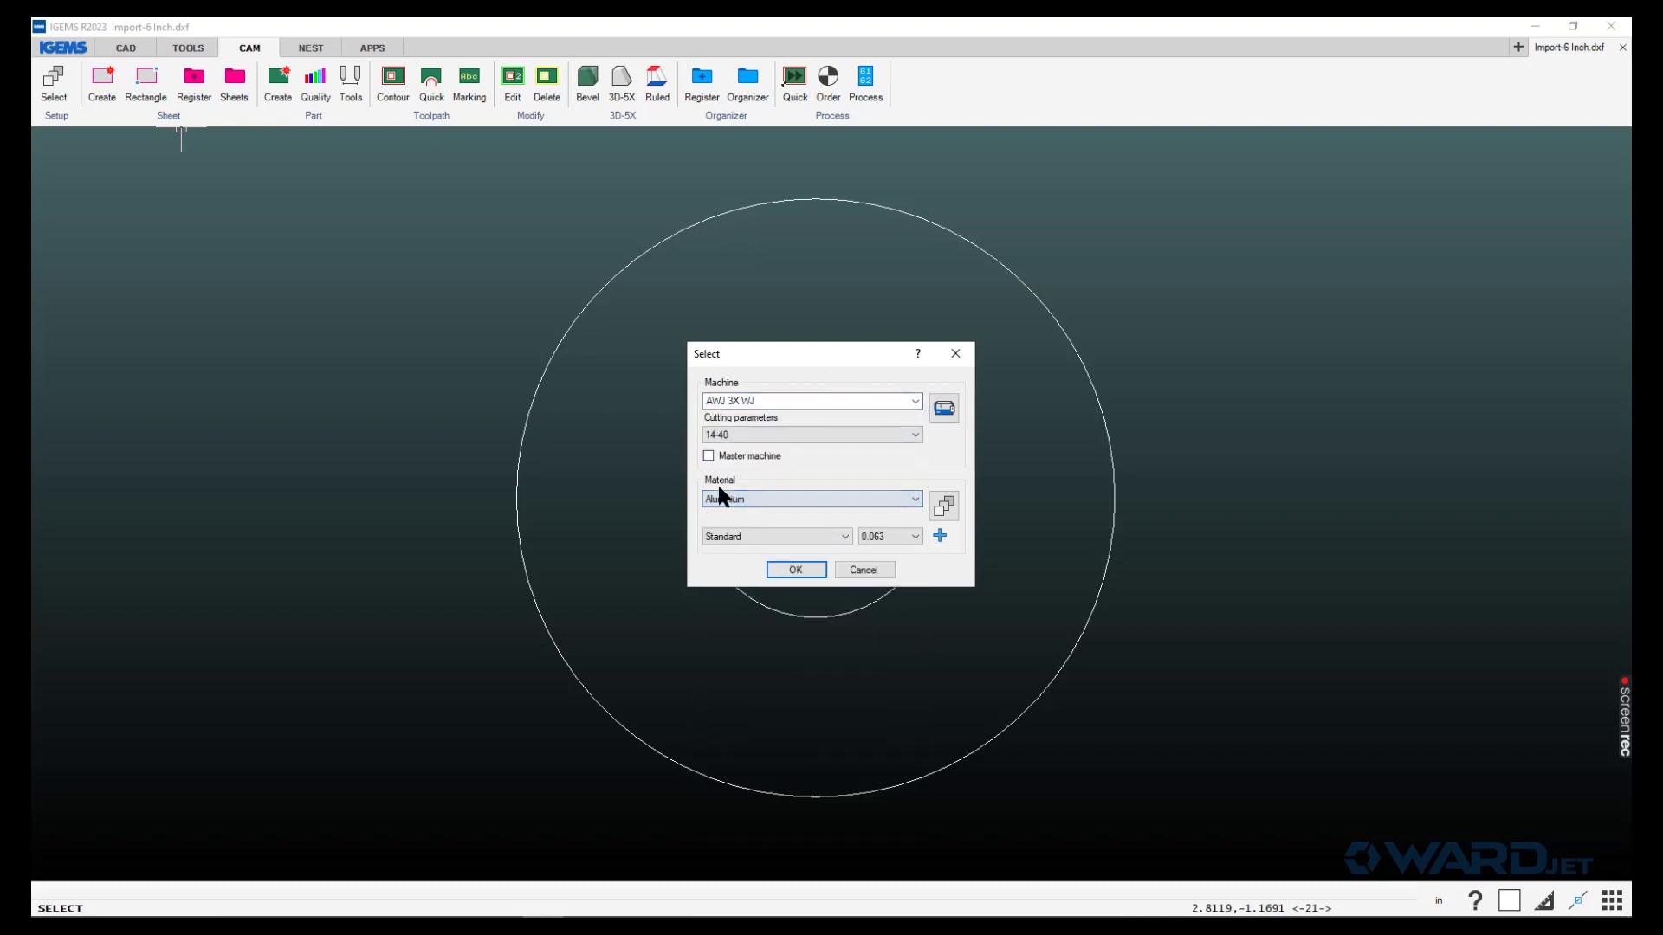
left_click(889, 539)
left_click(879, 571)
left_click(799, 570)
left_click(794, 84)
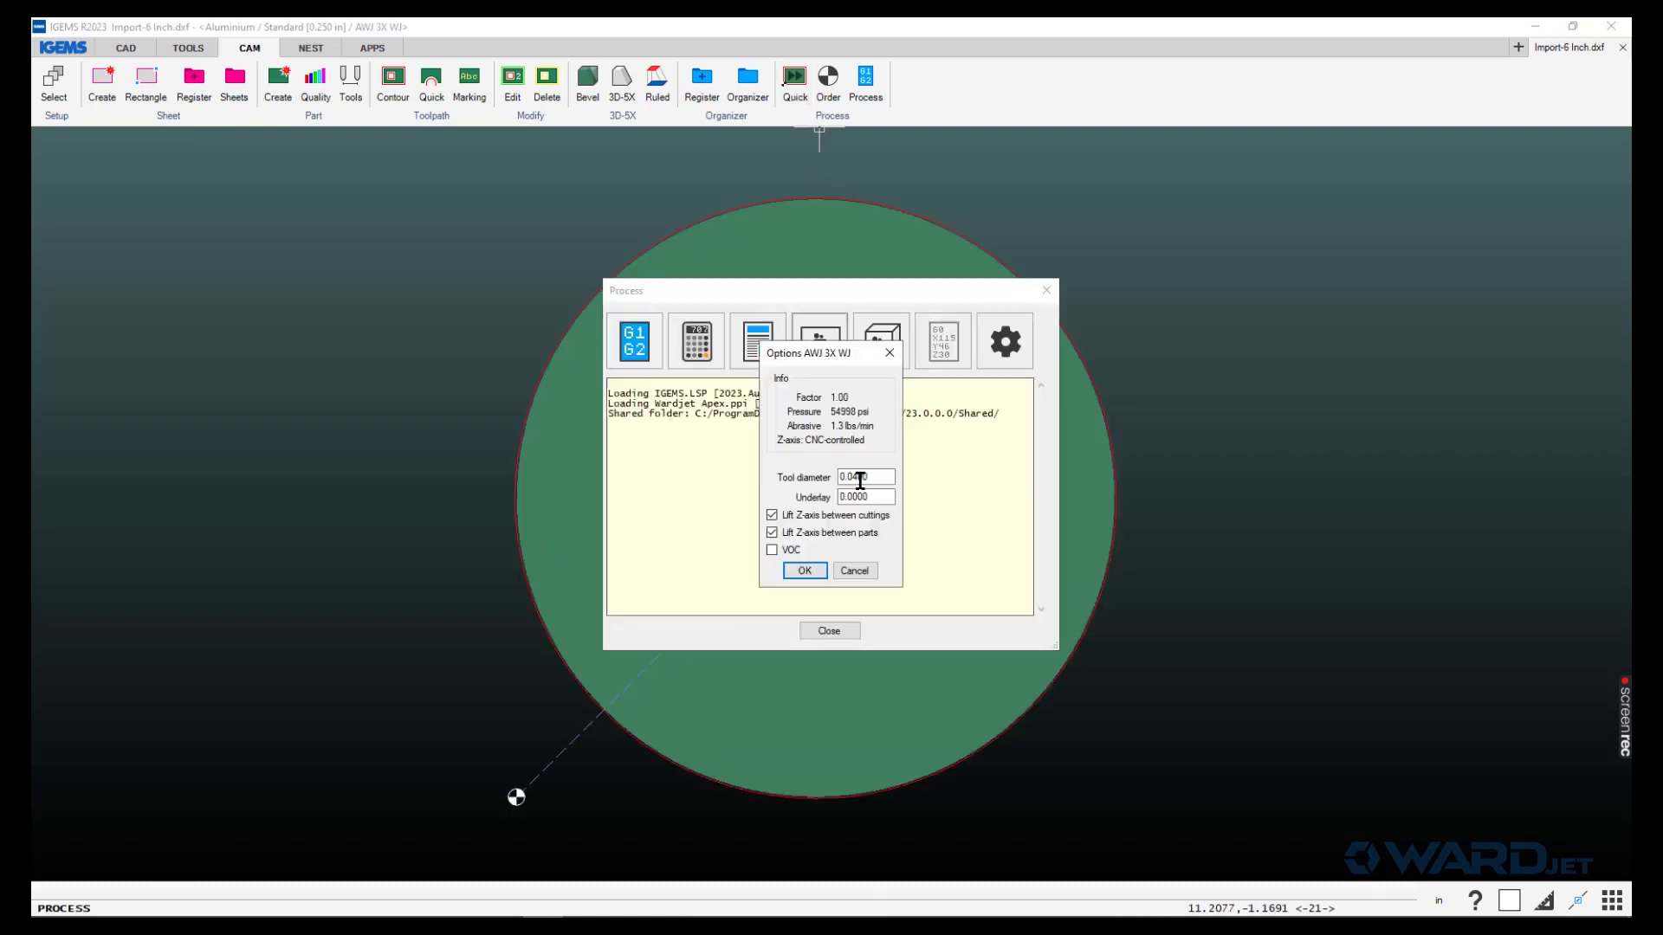
- Accept the process options and set the origin at the part's lower-left corner
left_click(806, 569)
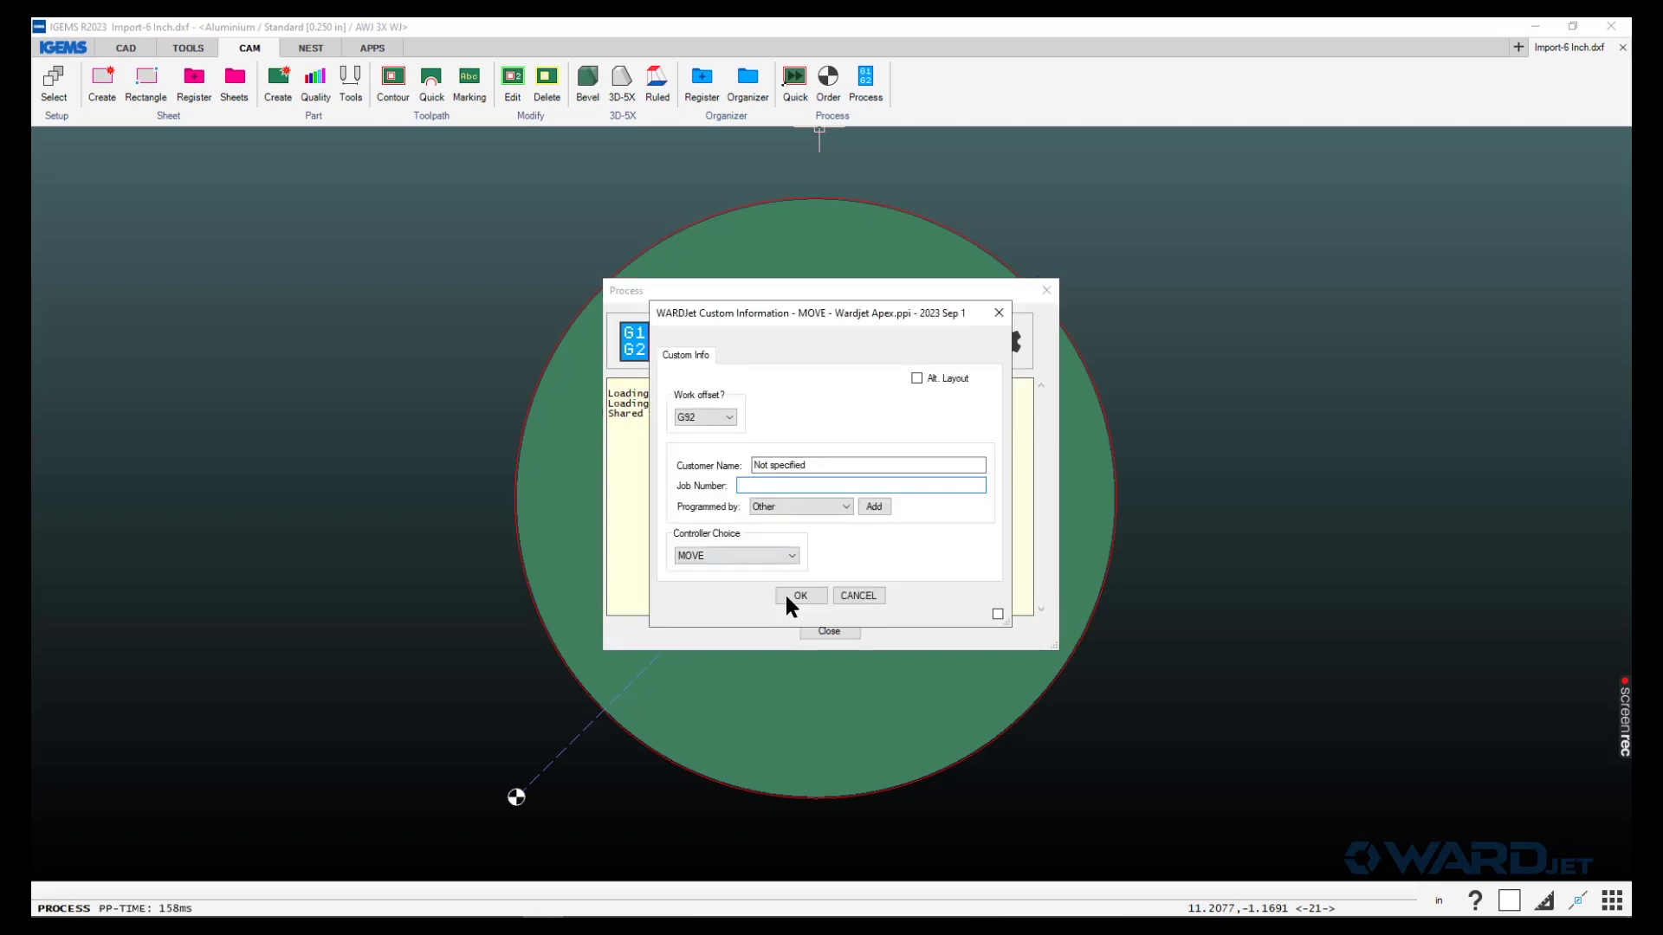
left_click(786, 596)
left_click(892, 574)
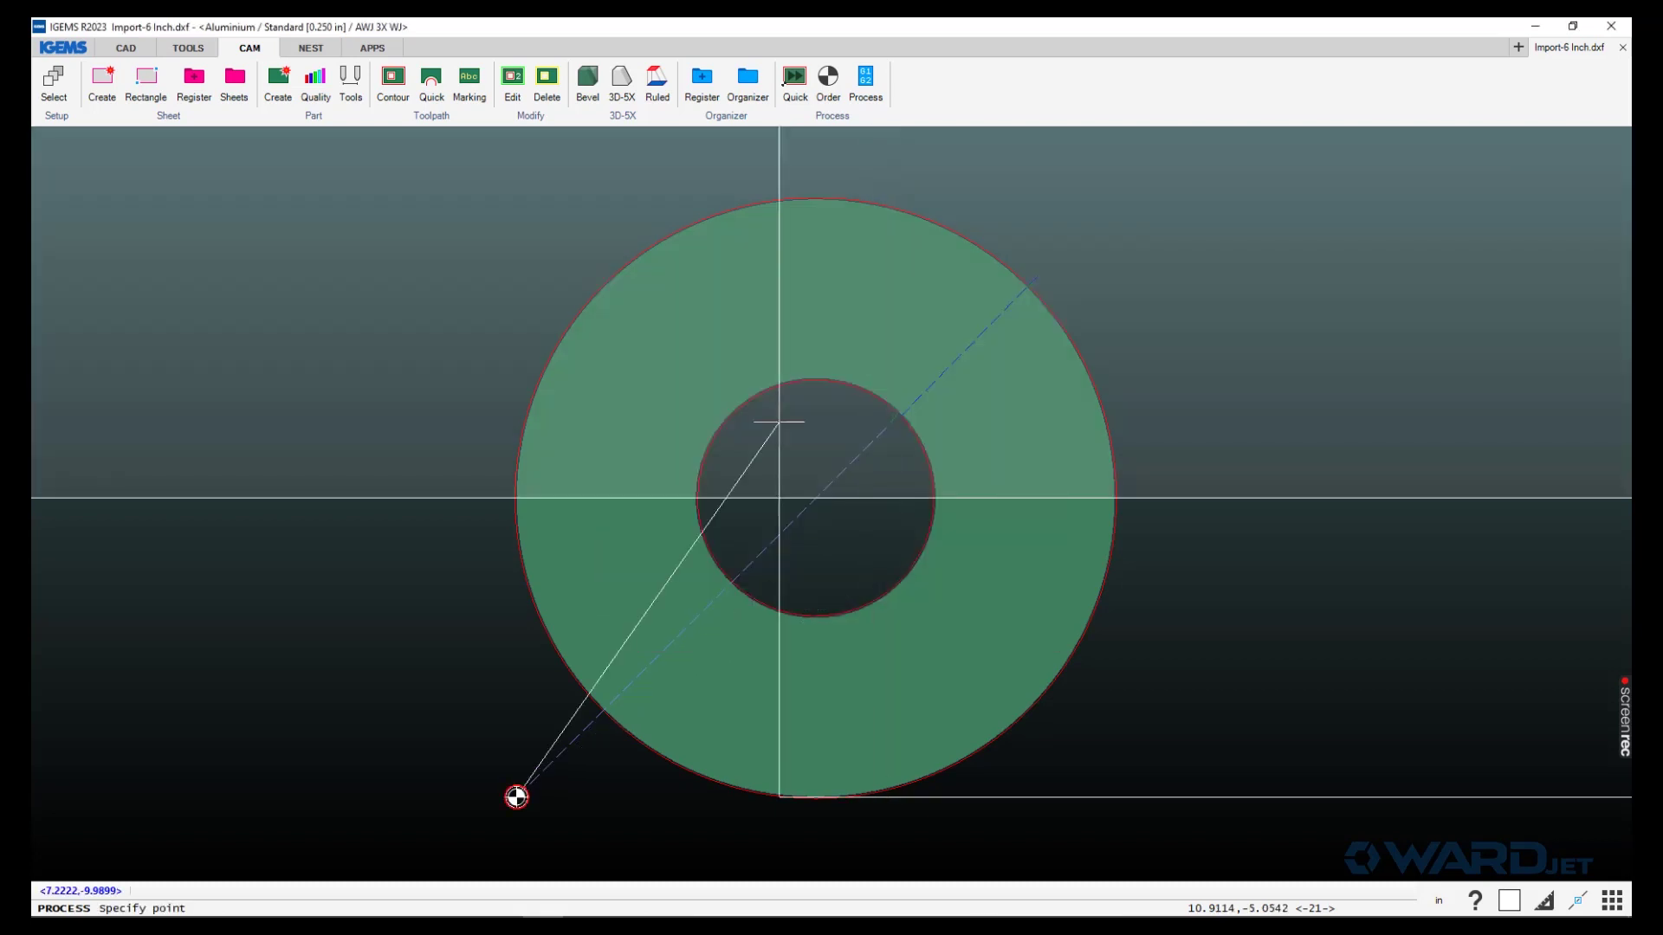
left_click(475, 677)
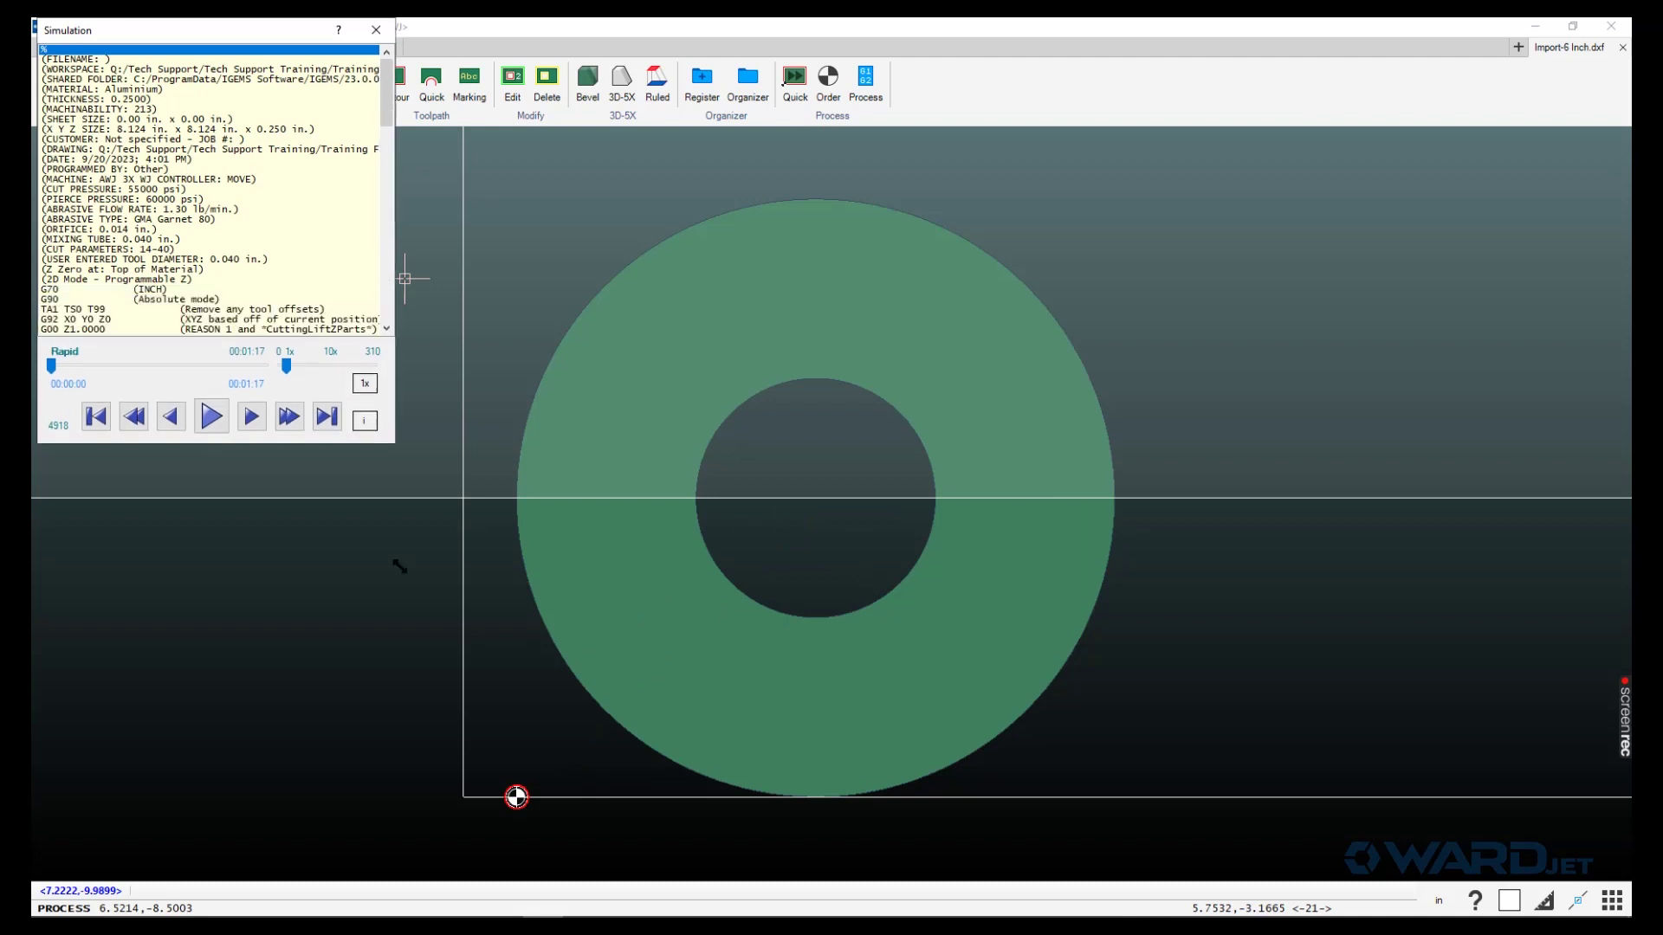
- Step through G-code lines from G41 in the simulation, then close the simulation and results summary
left_click_drag(399, 567, 461, 814)
left_click(185, 470)
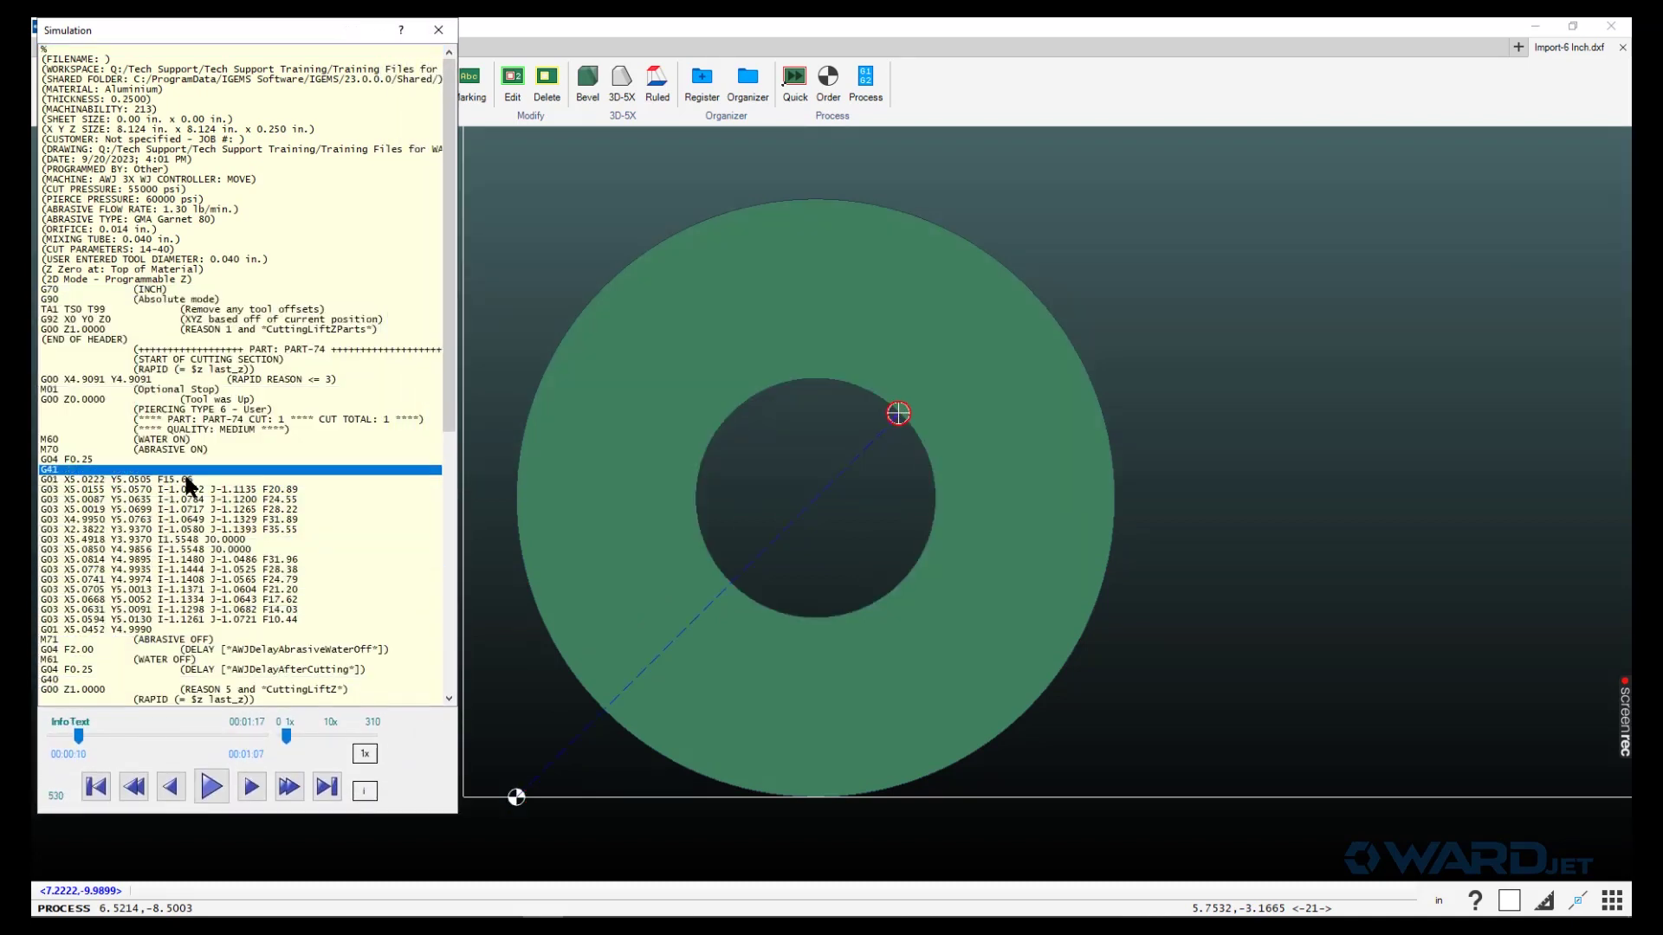
left_click(193, 572)
left_click(197, 509)
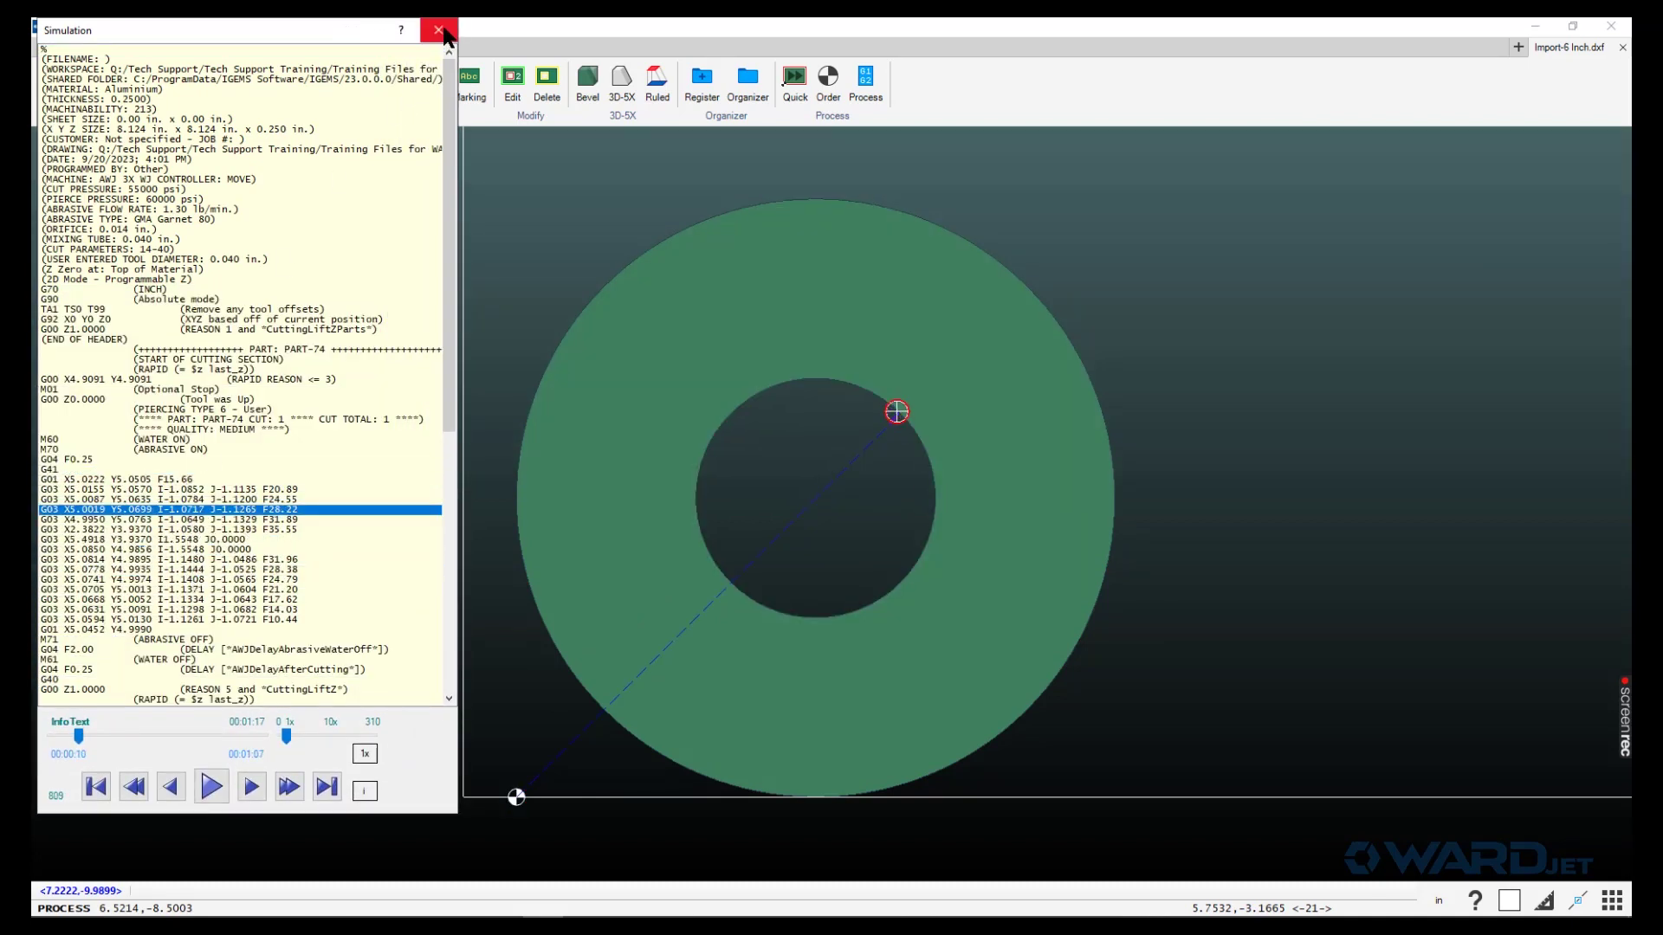
left_click(440, 32)
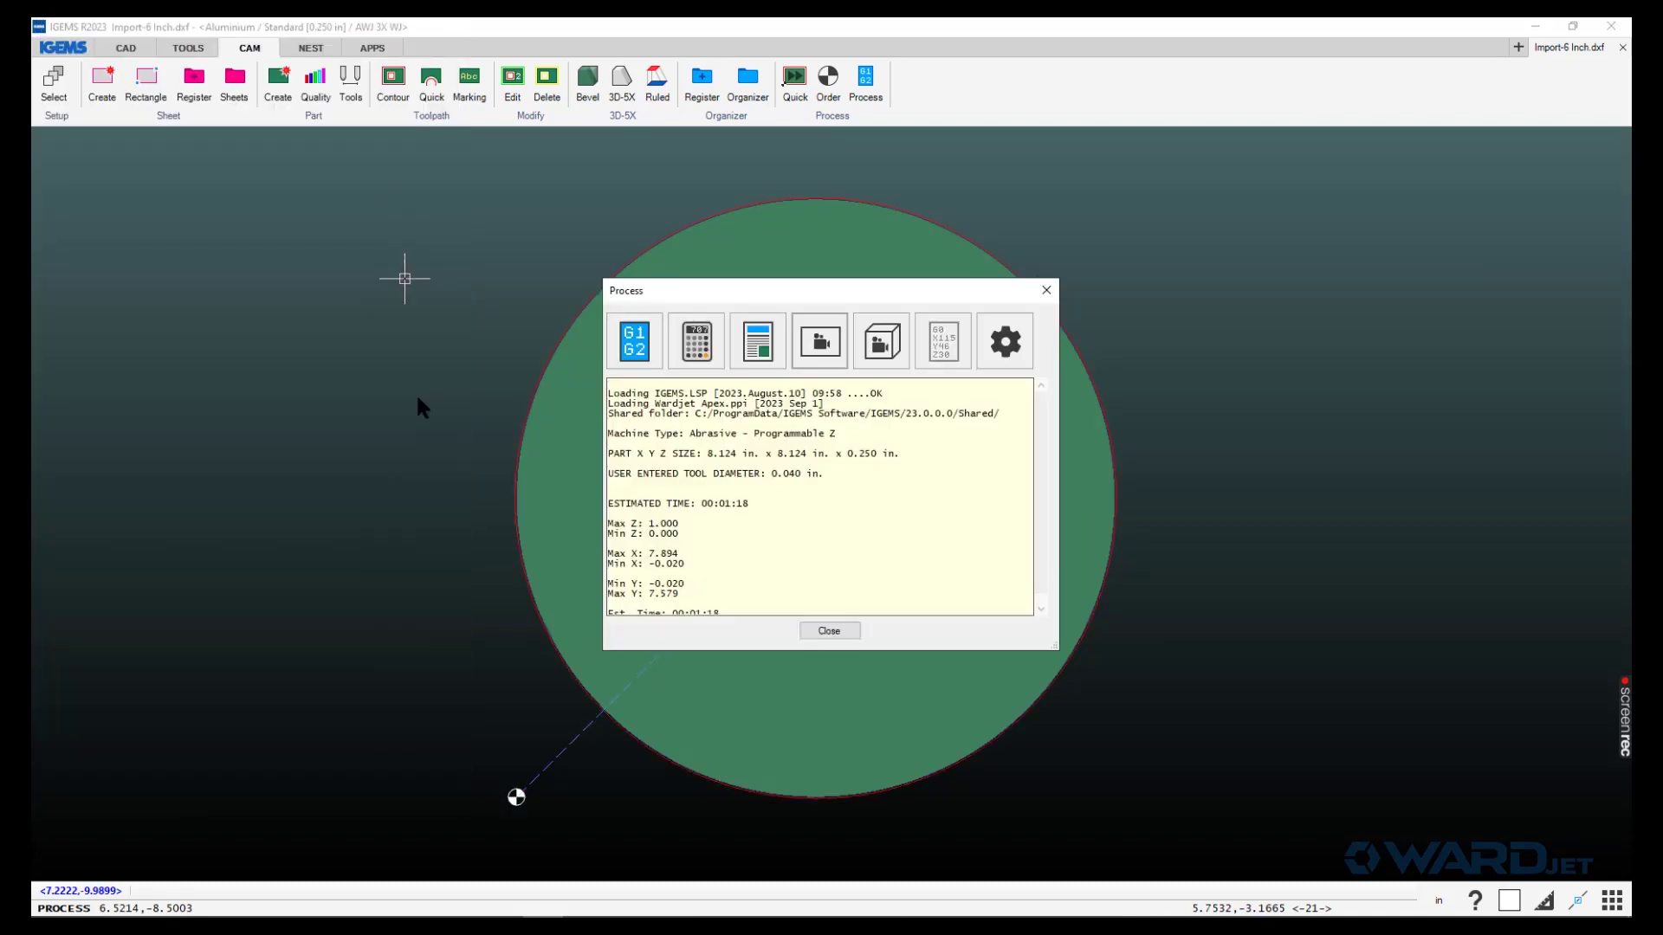
left_click(838, 632)
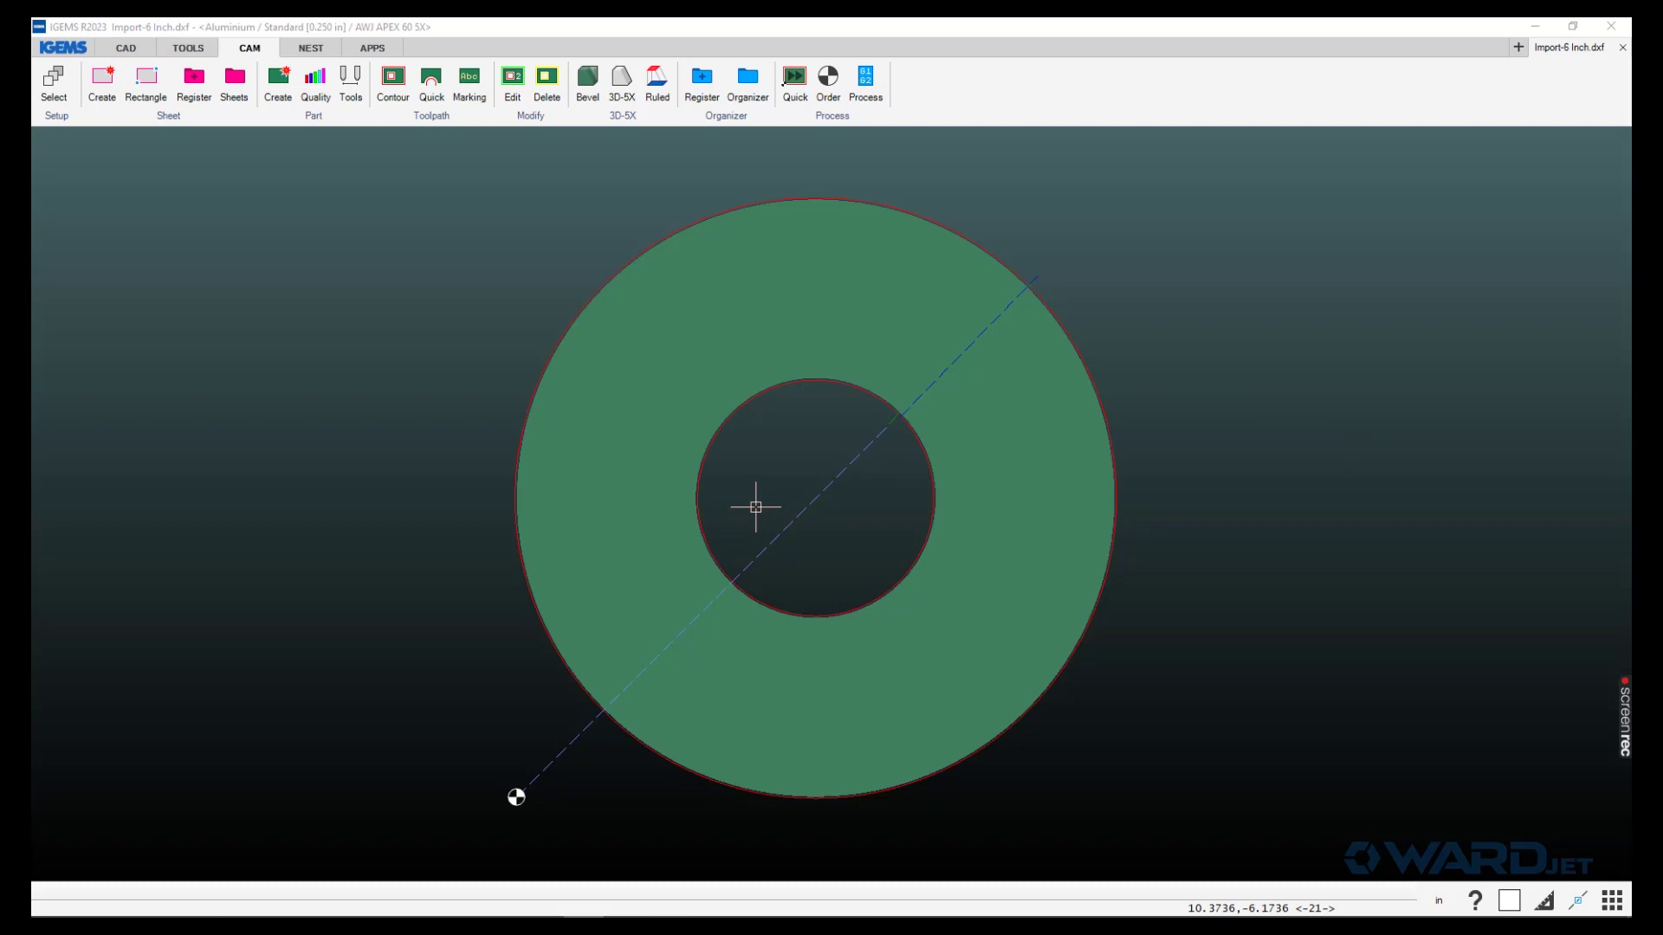
middle_click_drag(756, 507, 707, 509)
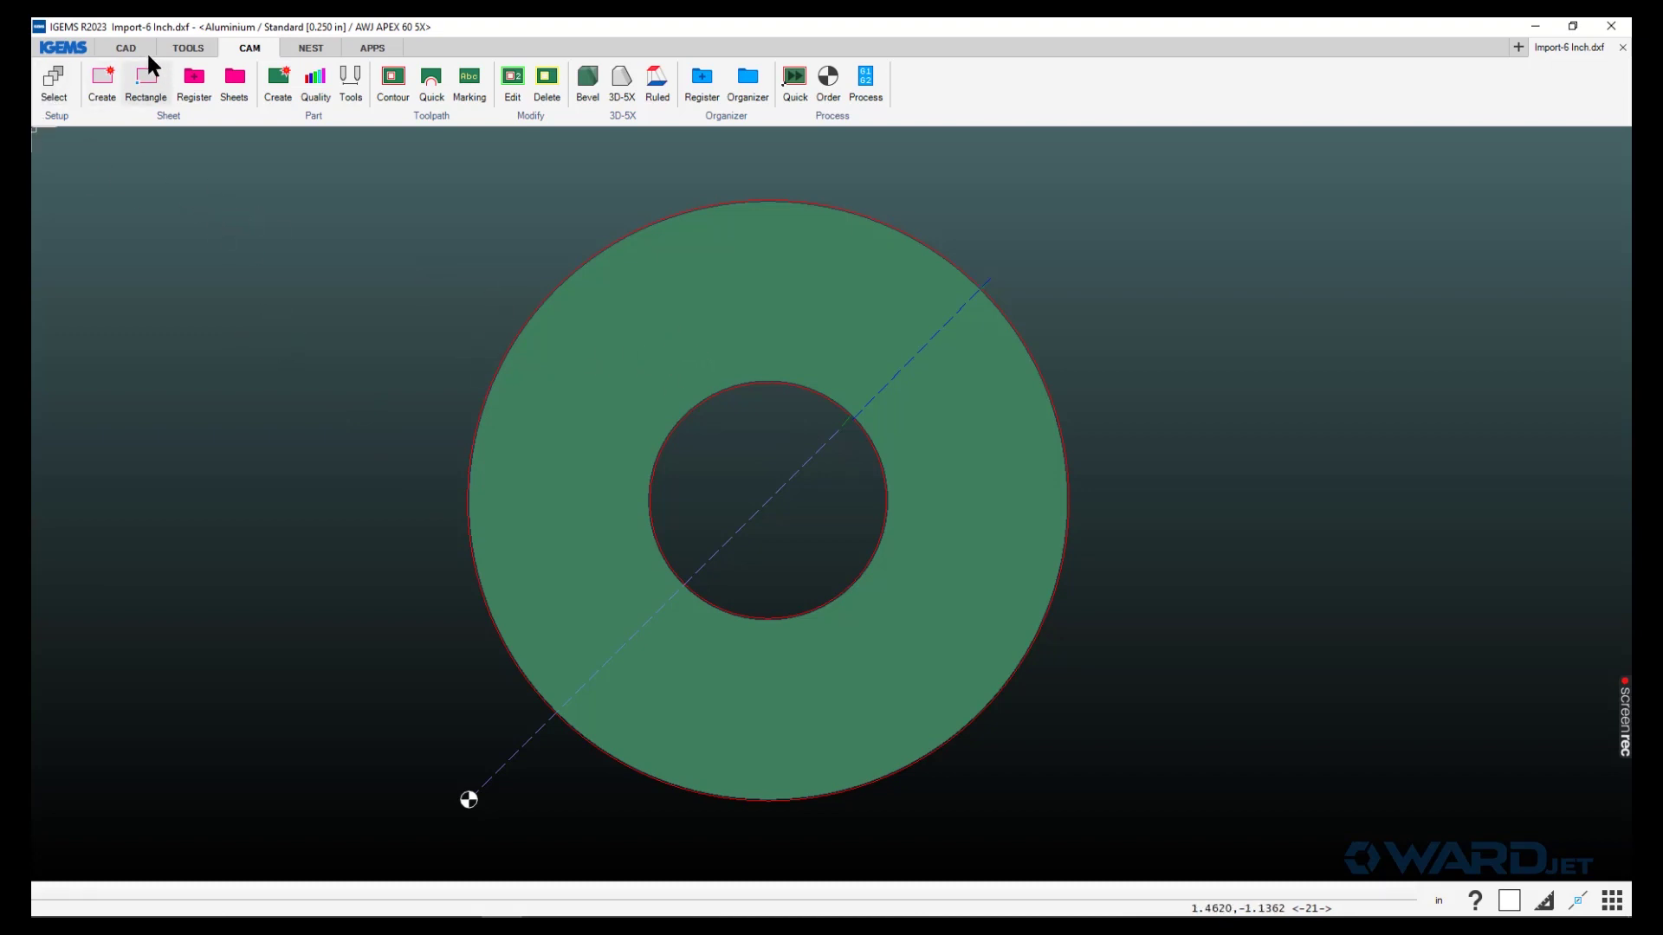
- Show the full Shared folder path in Preferences > General and open it in File Explorer
left_click(65, 48)
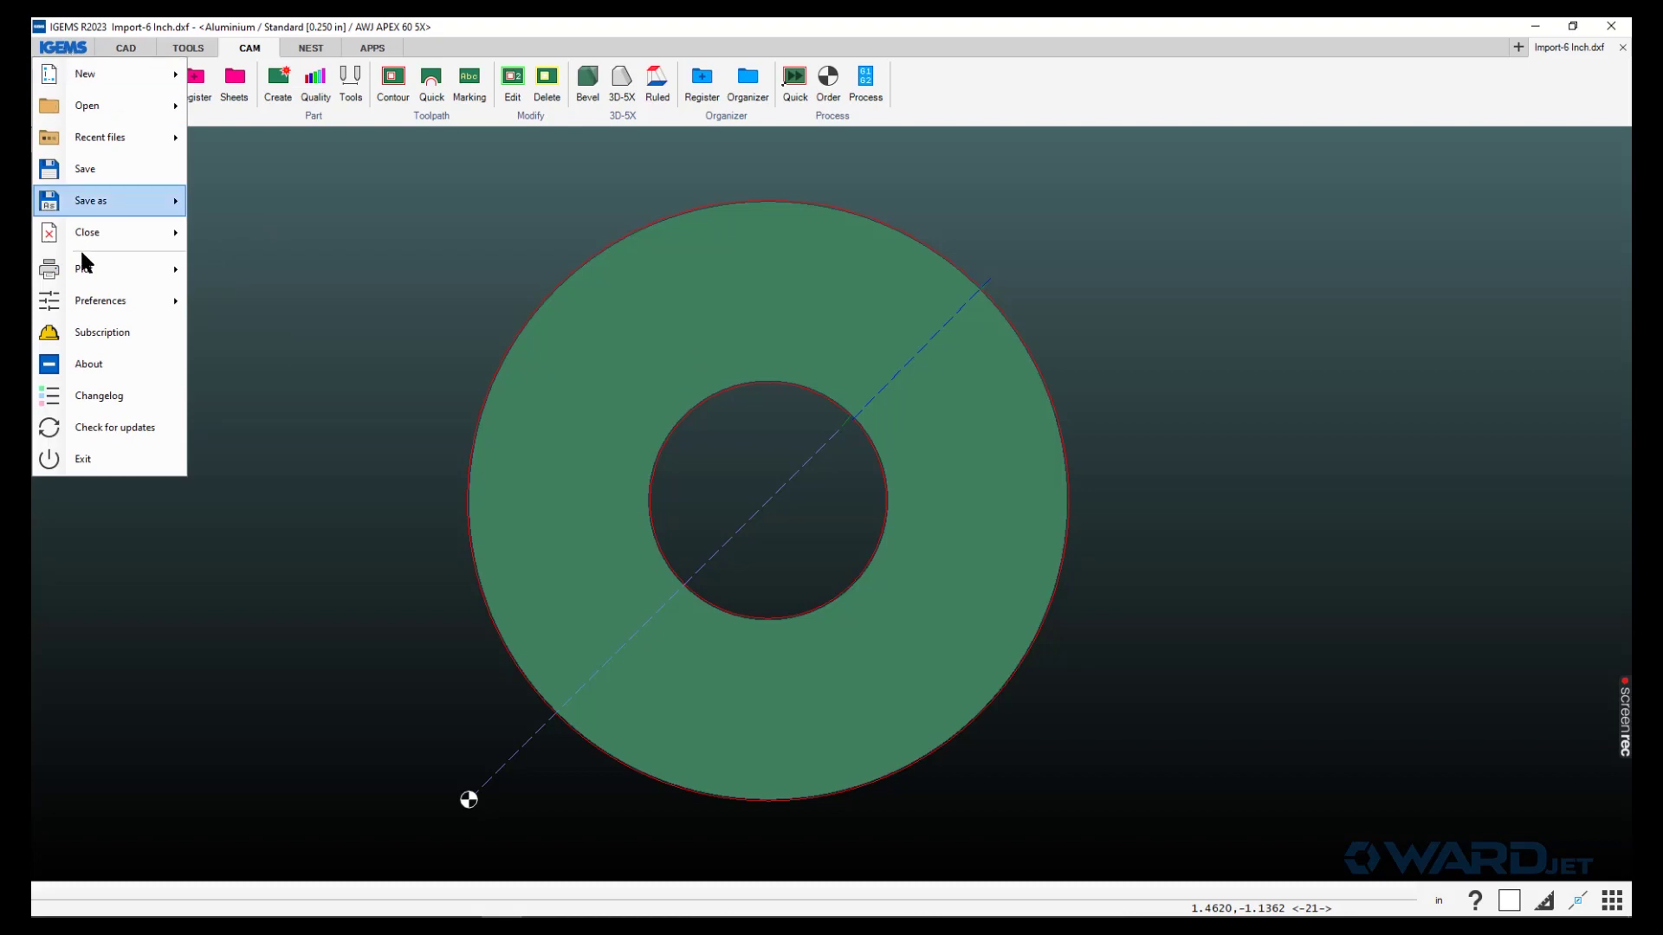
mouse_move(101, 303)
left_click(225, 303)
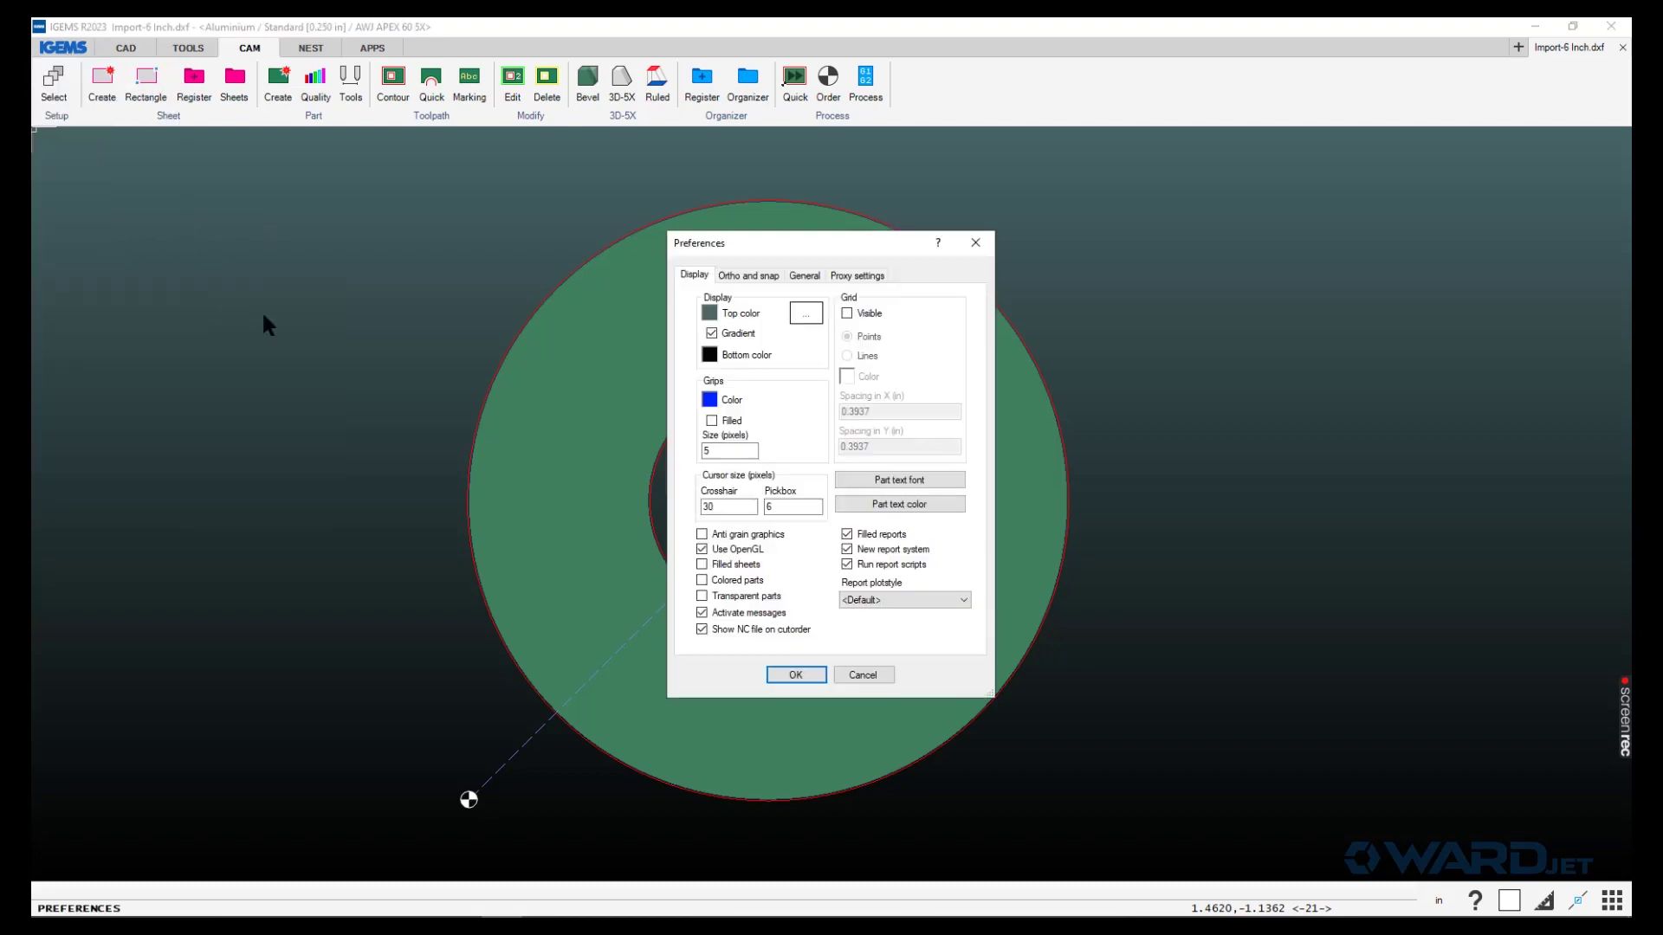
left_click(805, 277)
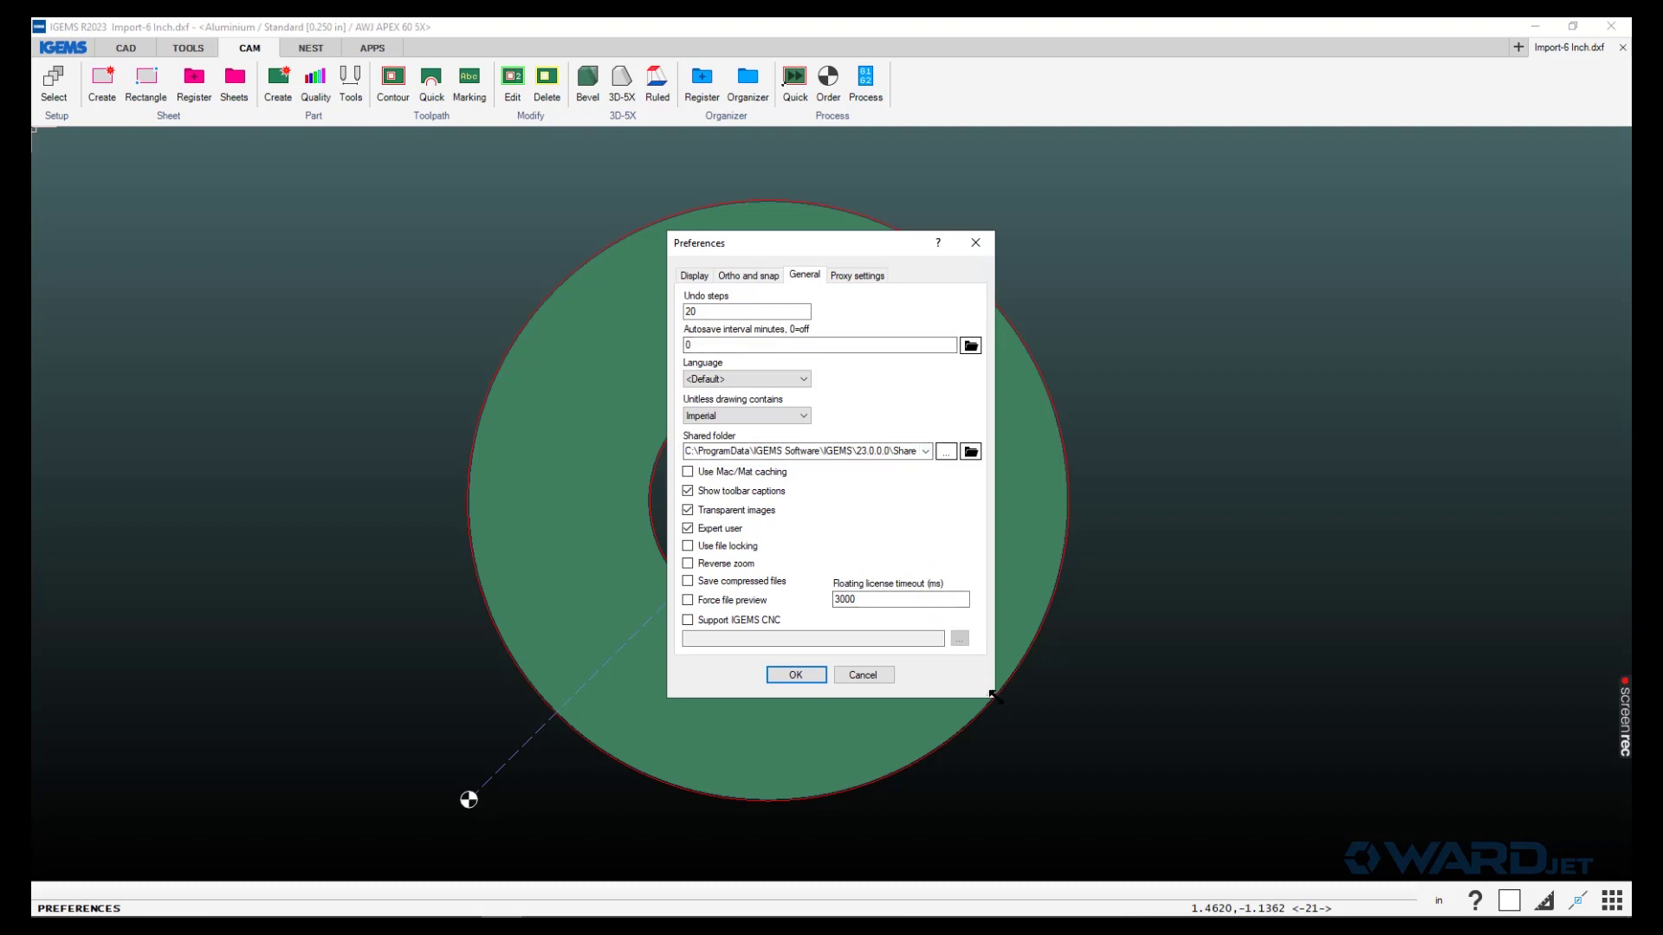
left_click_drag(990, 694, 1074, 678)
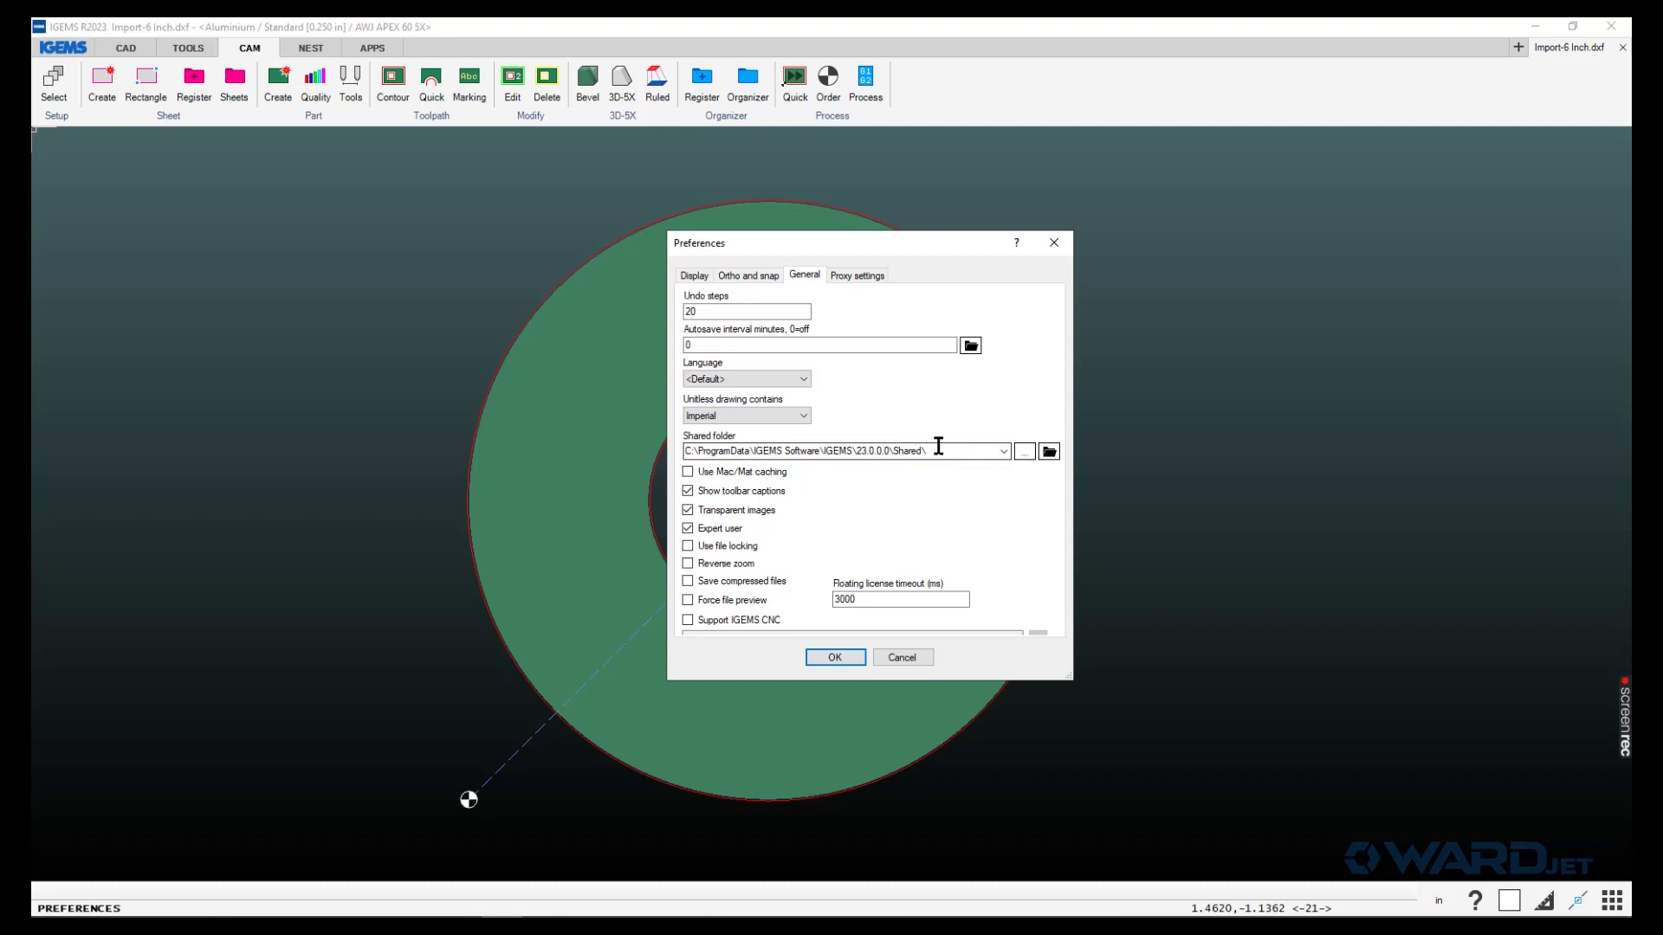
left_click(1049, 452)
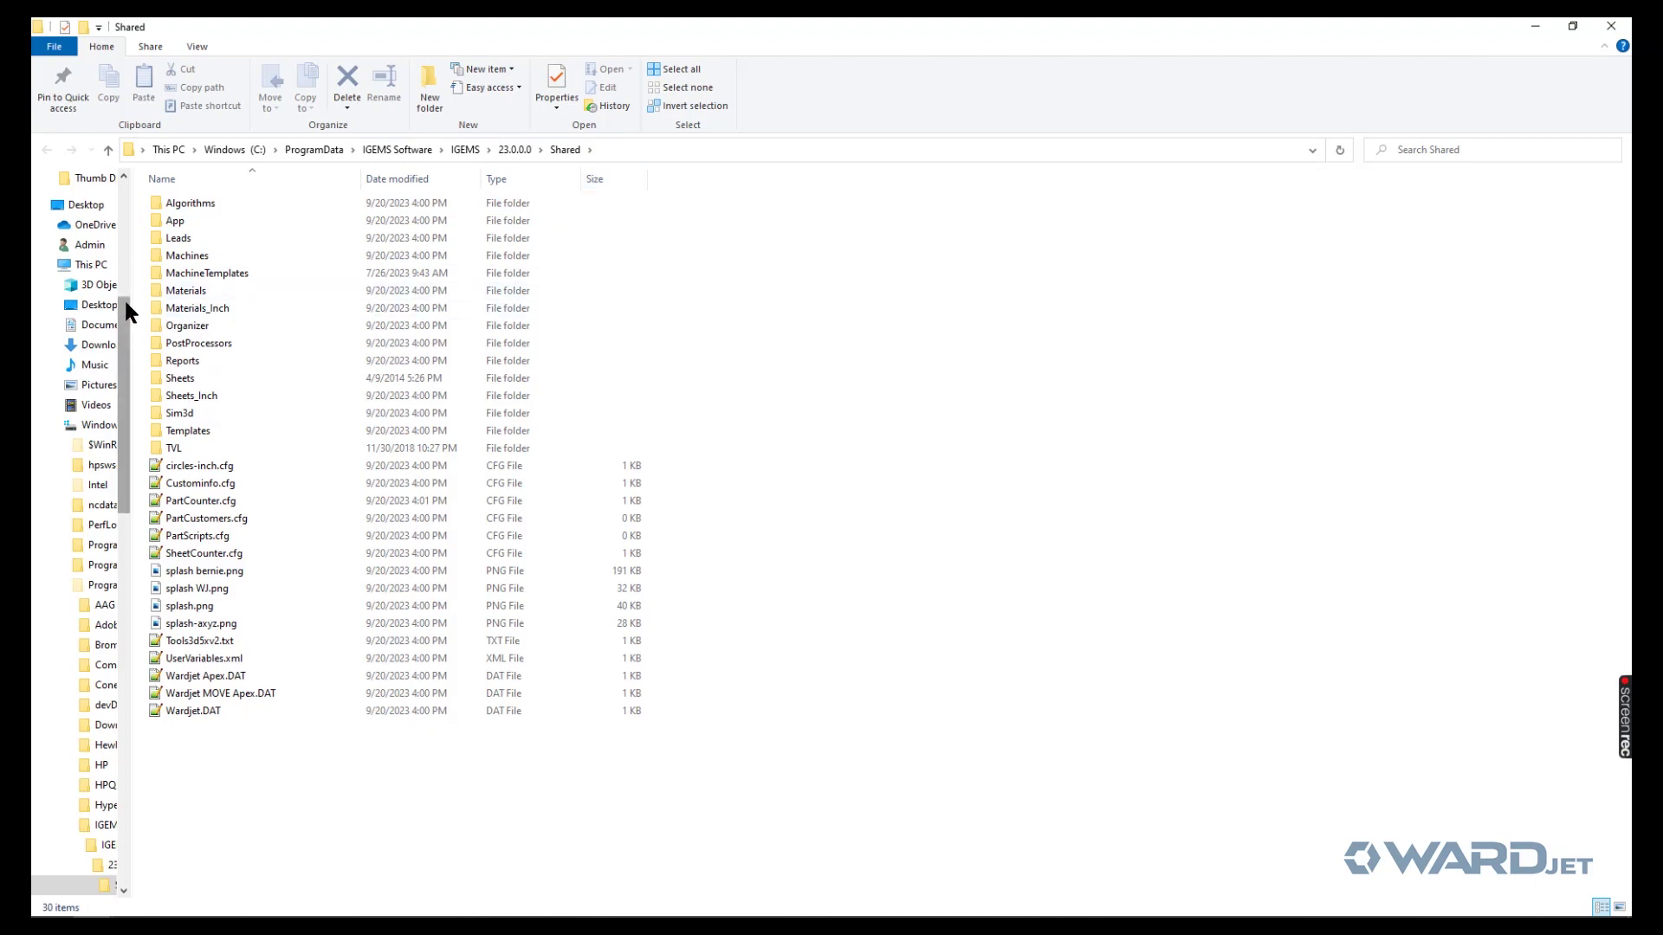
- Go up from the Shared folder to the 23.0.0.0 folder
scroll(124, 277, "up", 3)
left_click_drag(125, 251, 126, 217)
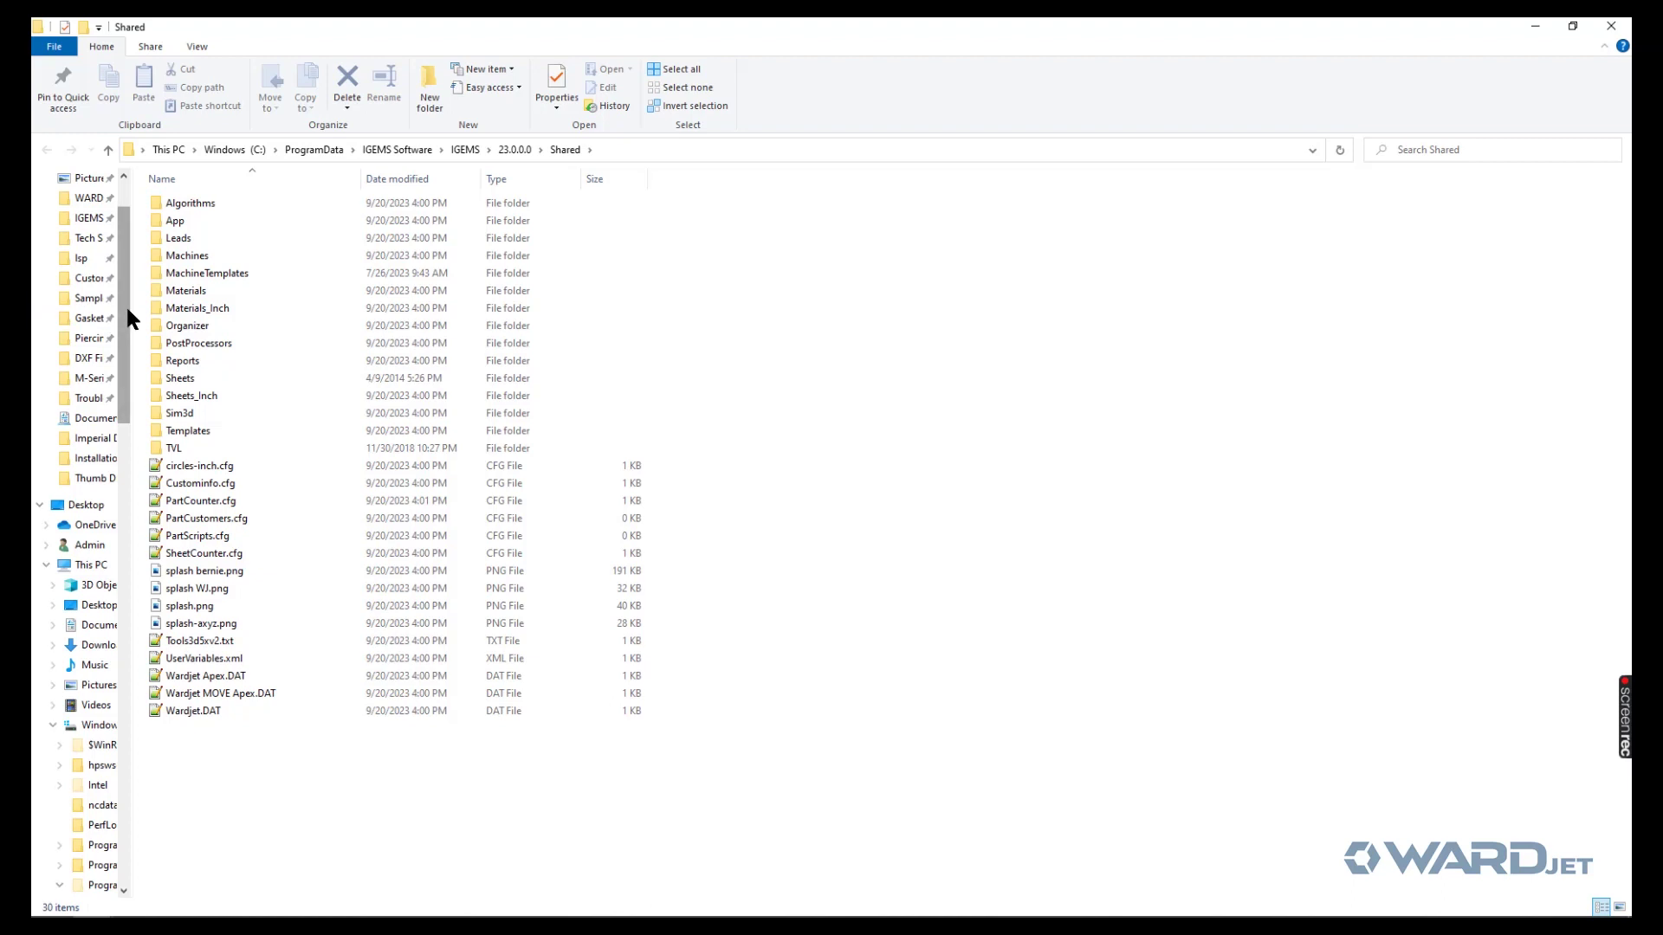
left_click_drag(132, 311, 143, 449)
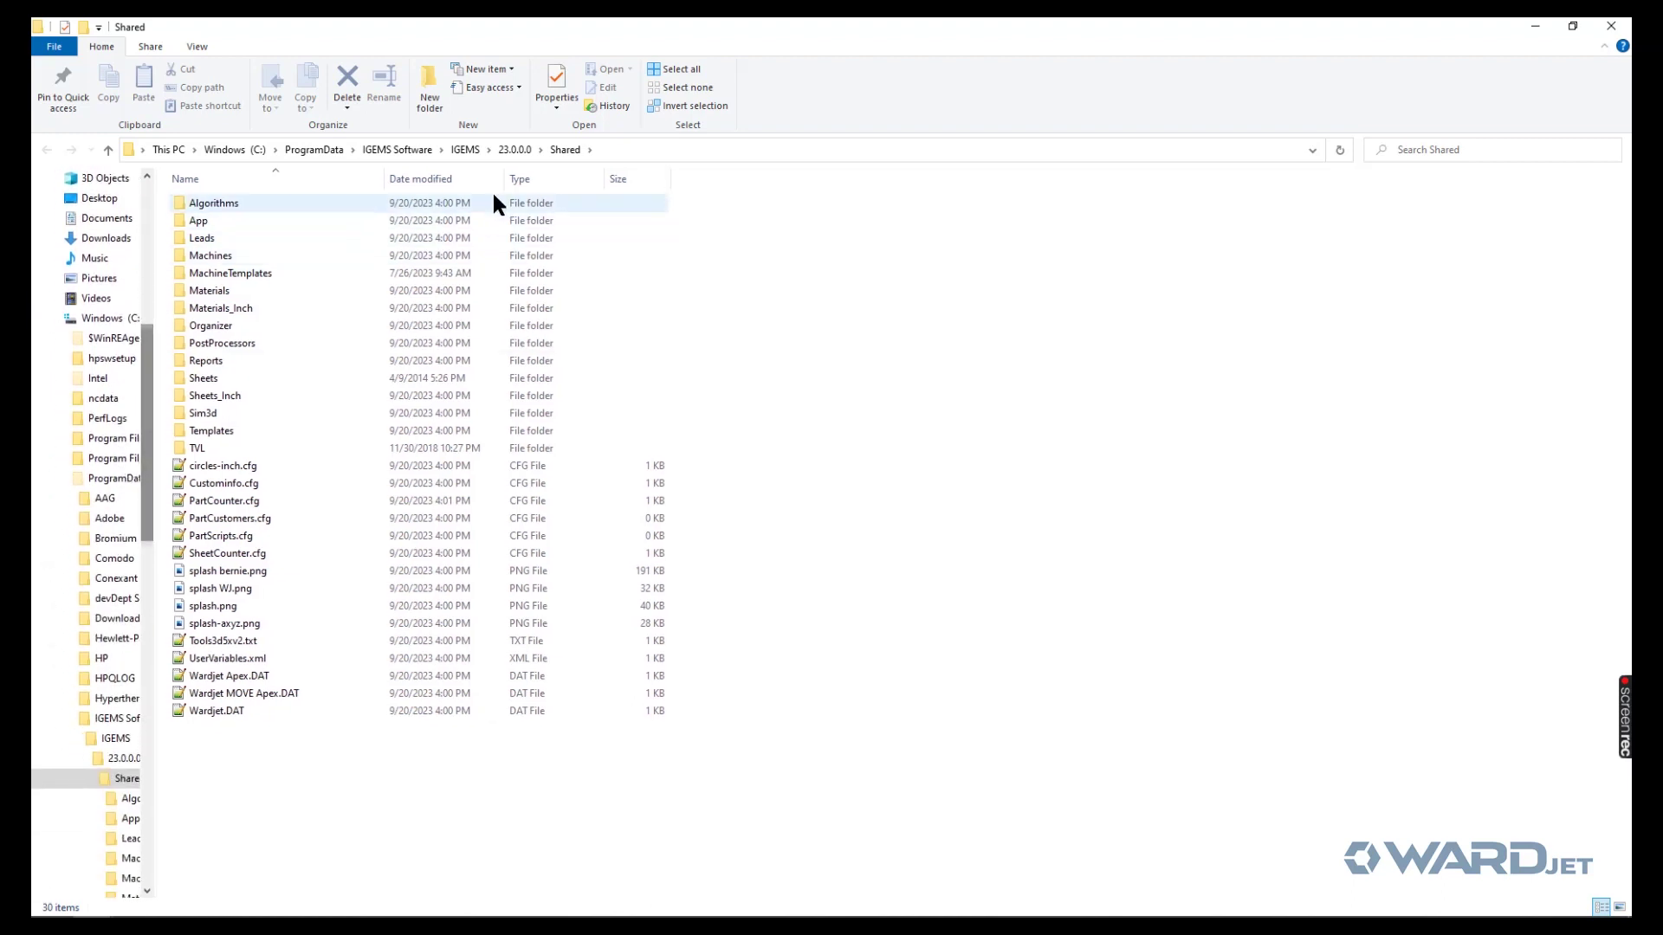
left_click(514, 149)
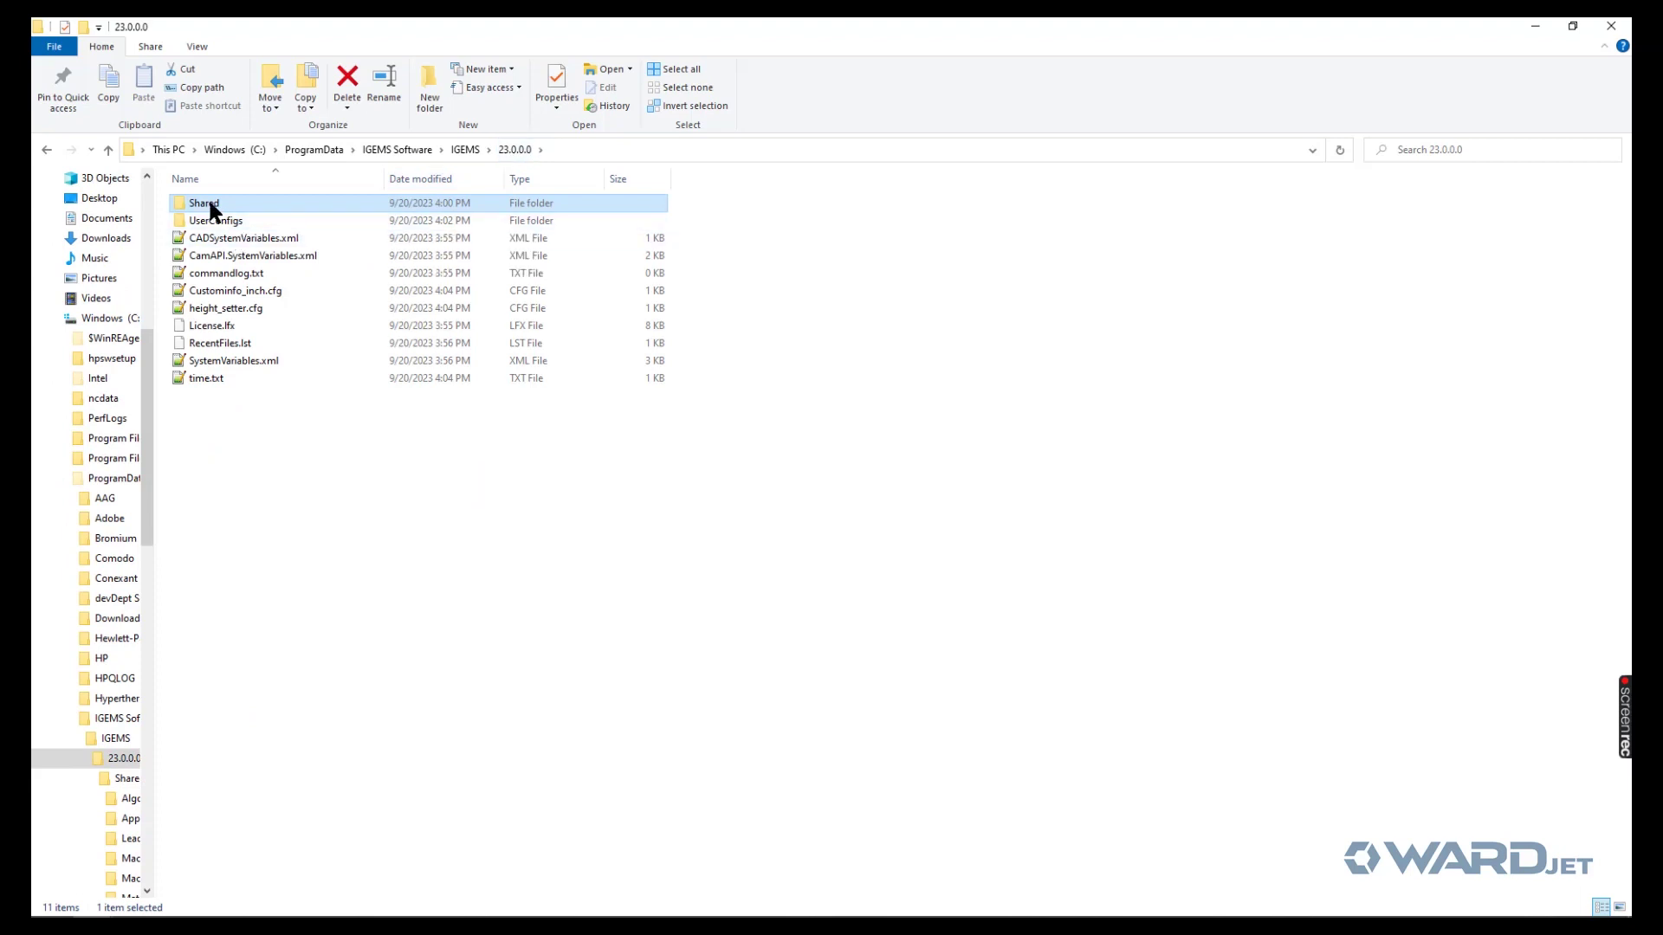
- Find the Shared folder in wardjet (Q:) > Sales > IGEMS, then close Explorer
left_click_drag(147, 345, 161, 663)
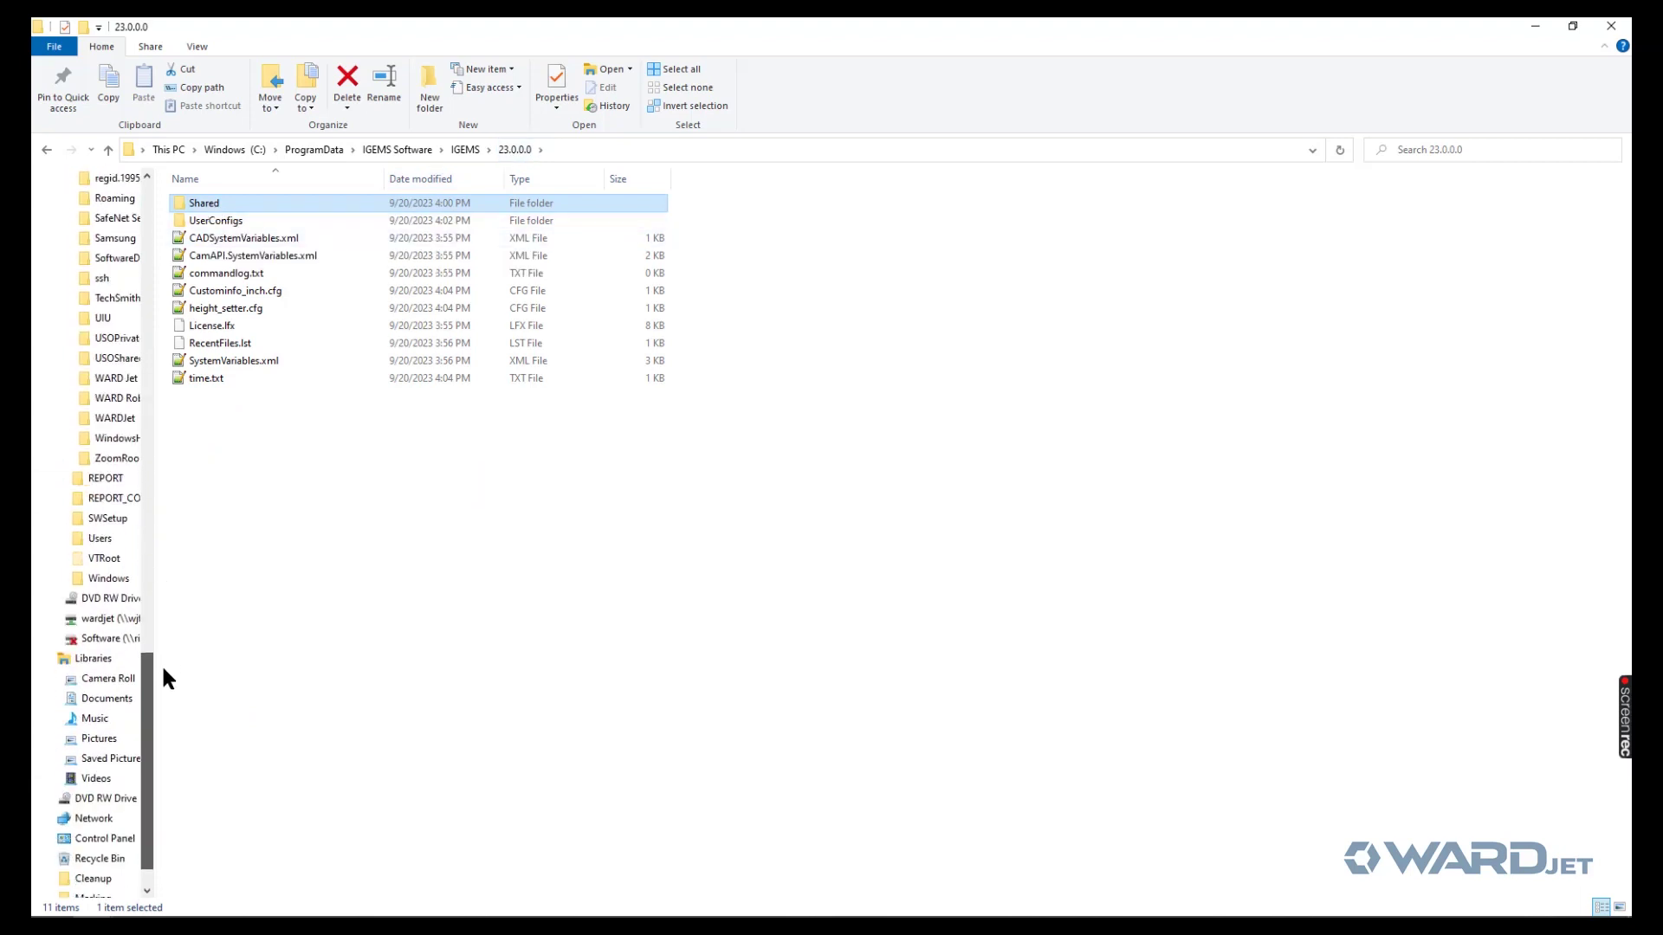
left_click(130, 620)
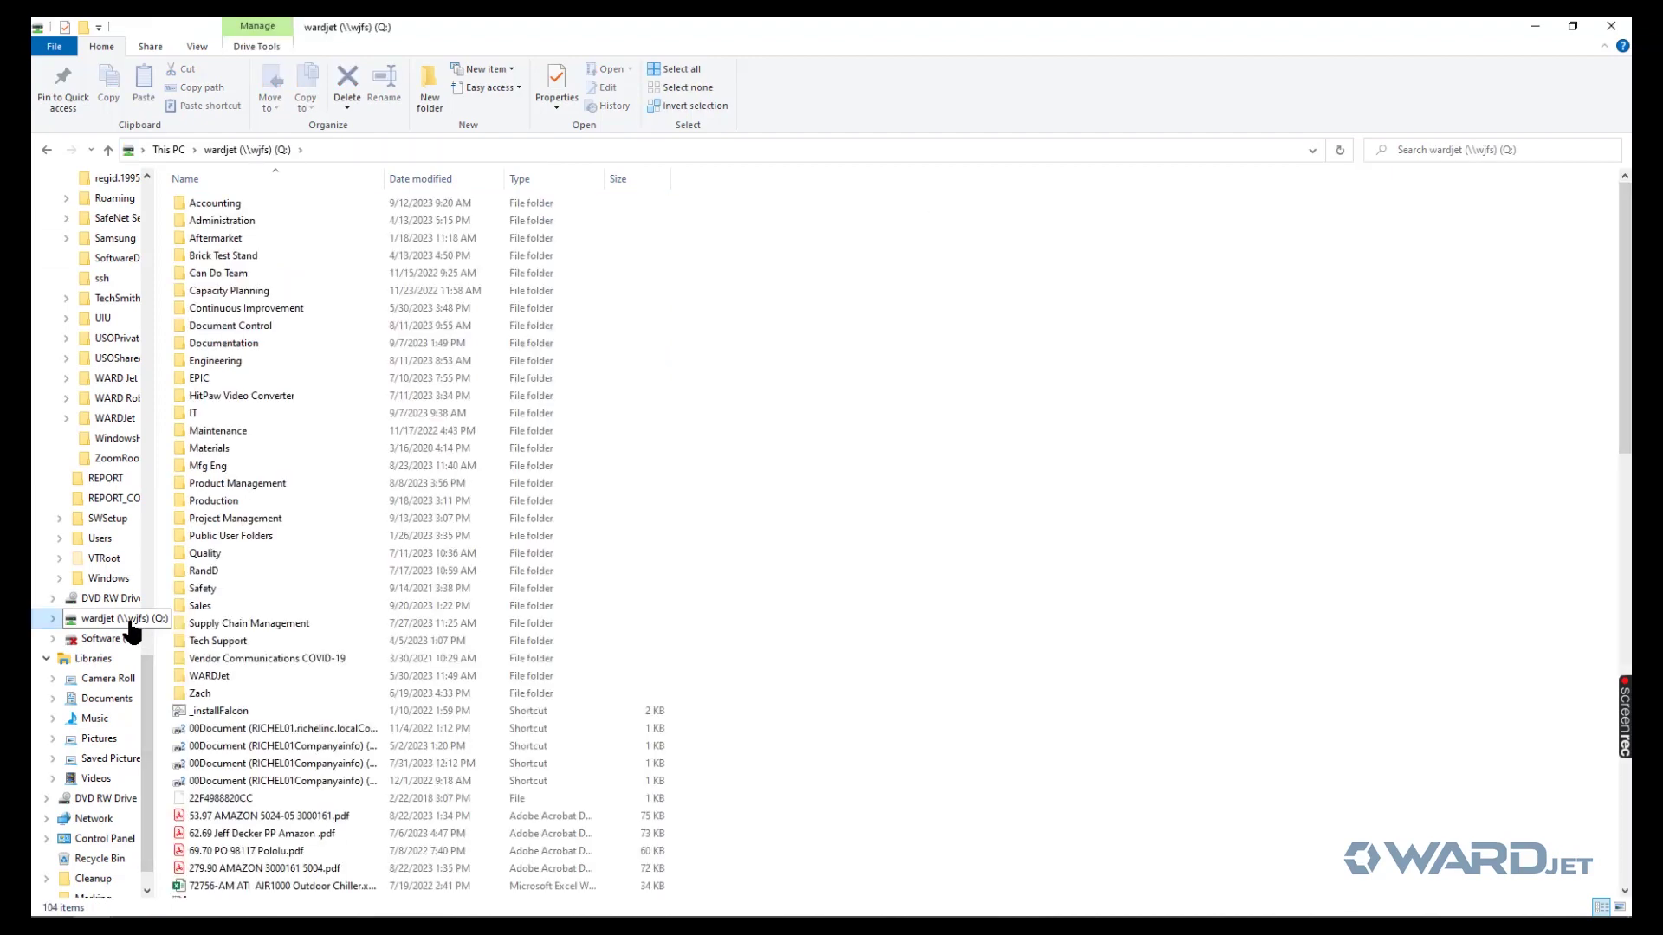
double_click(196, 606)
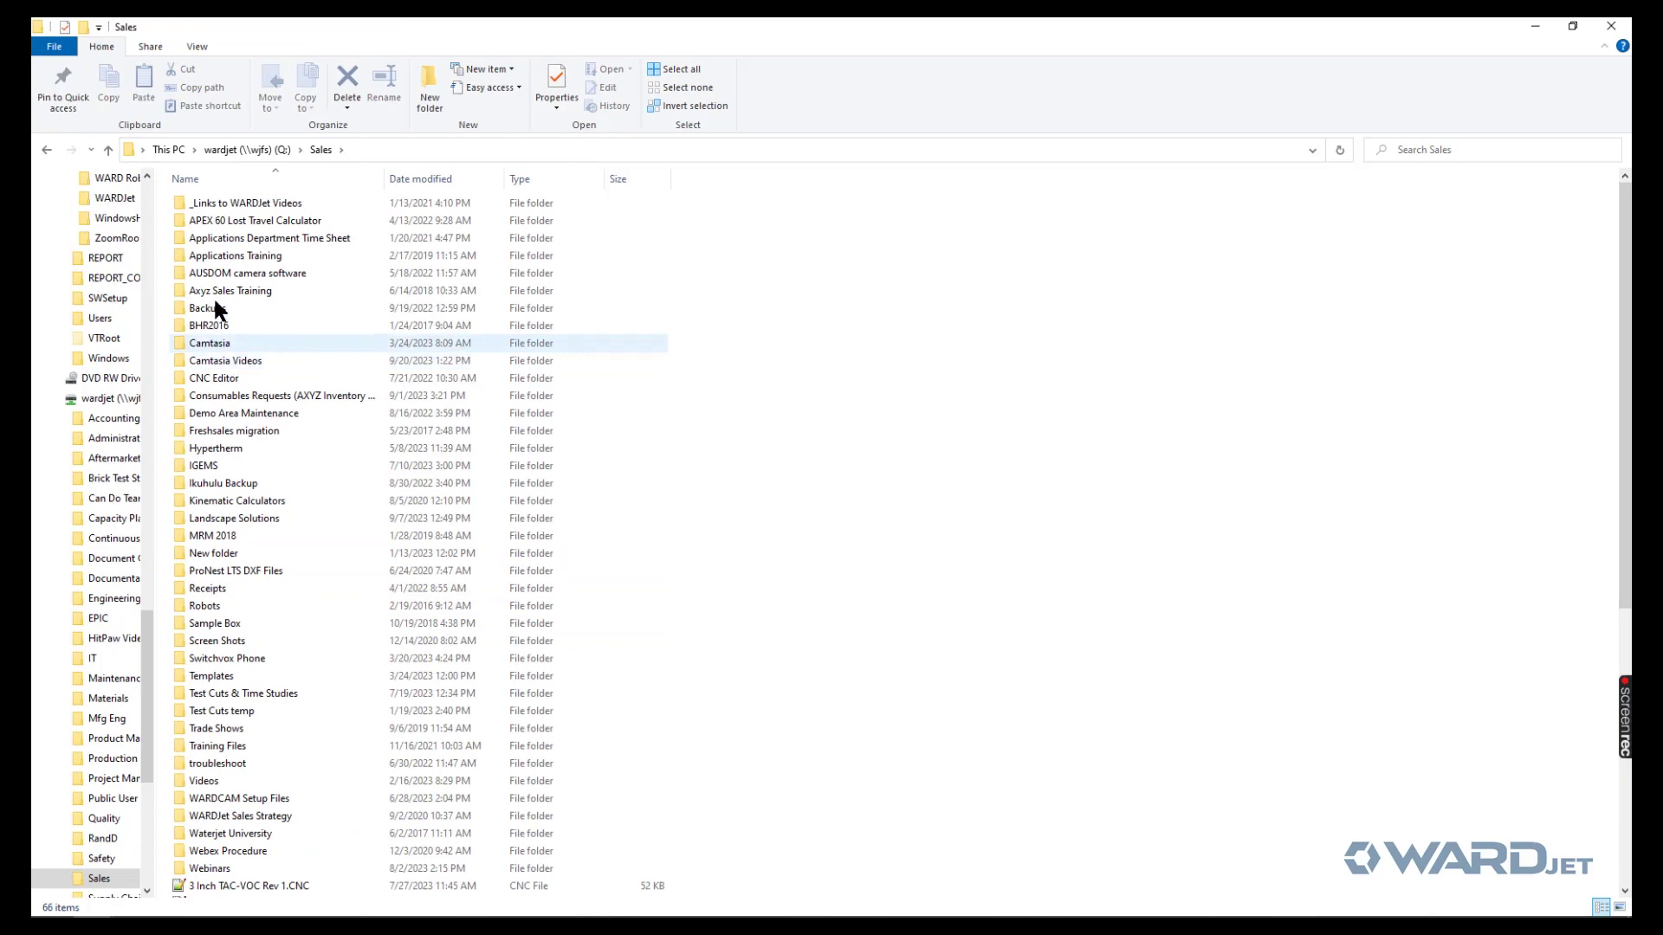
left_click(209, 469)
double_click(209, 468)
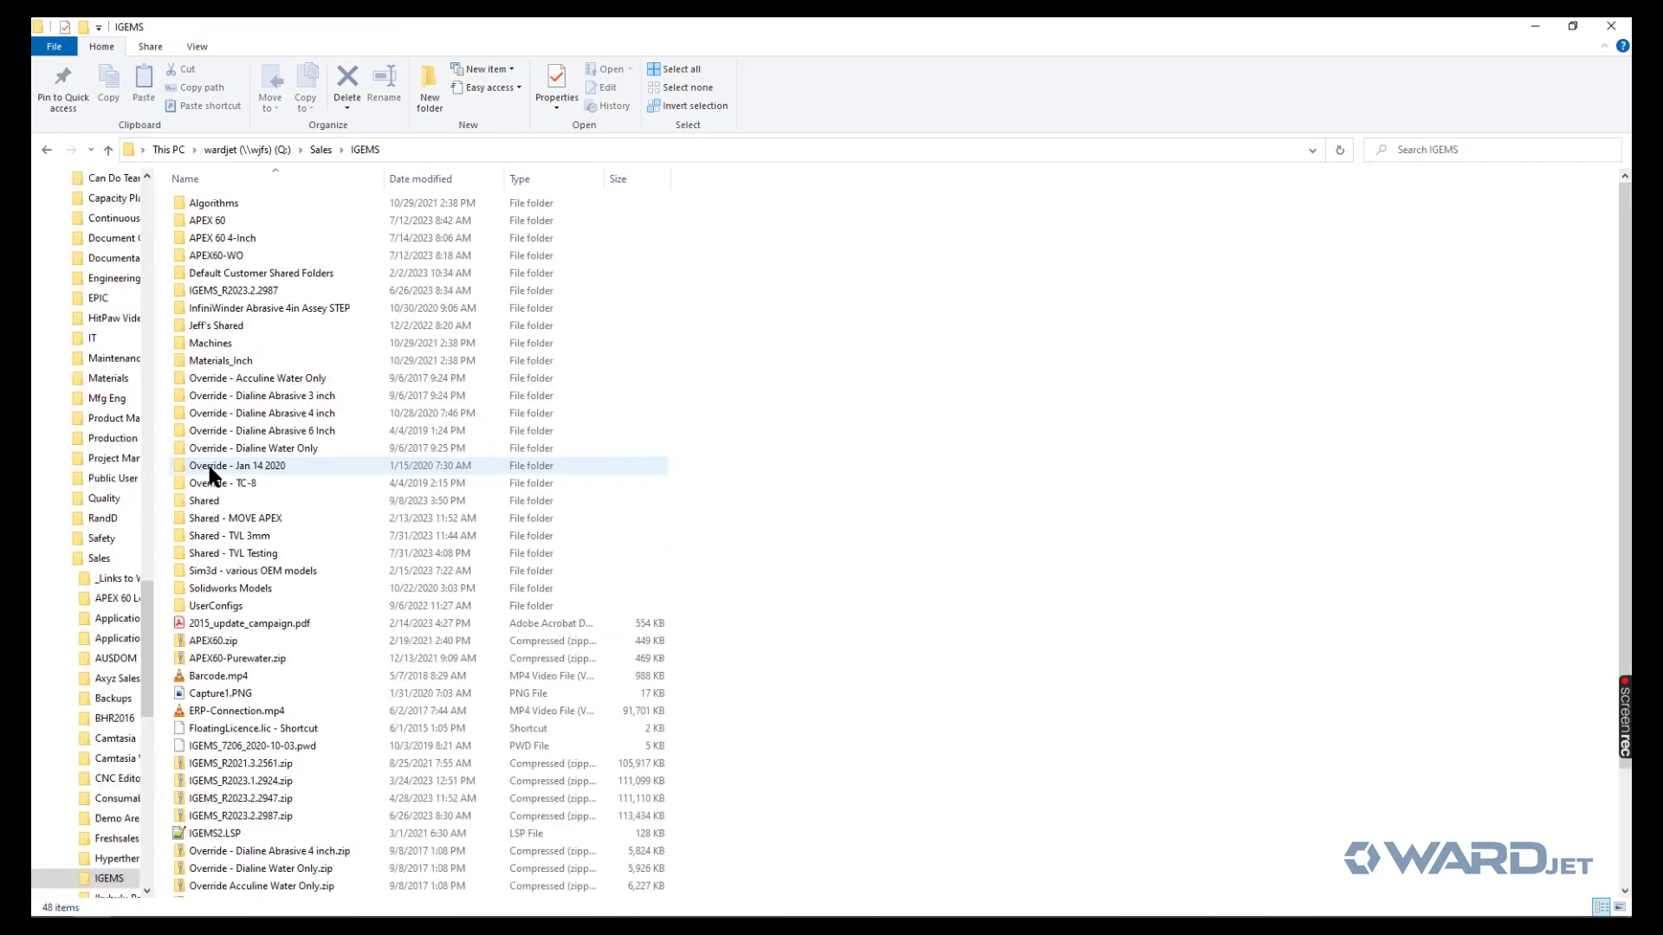
left_click(193, 502)
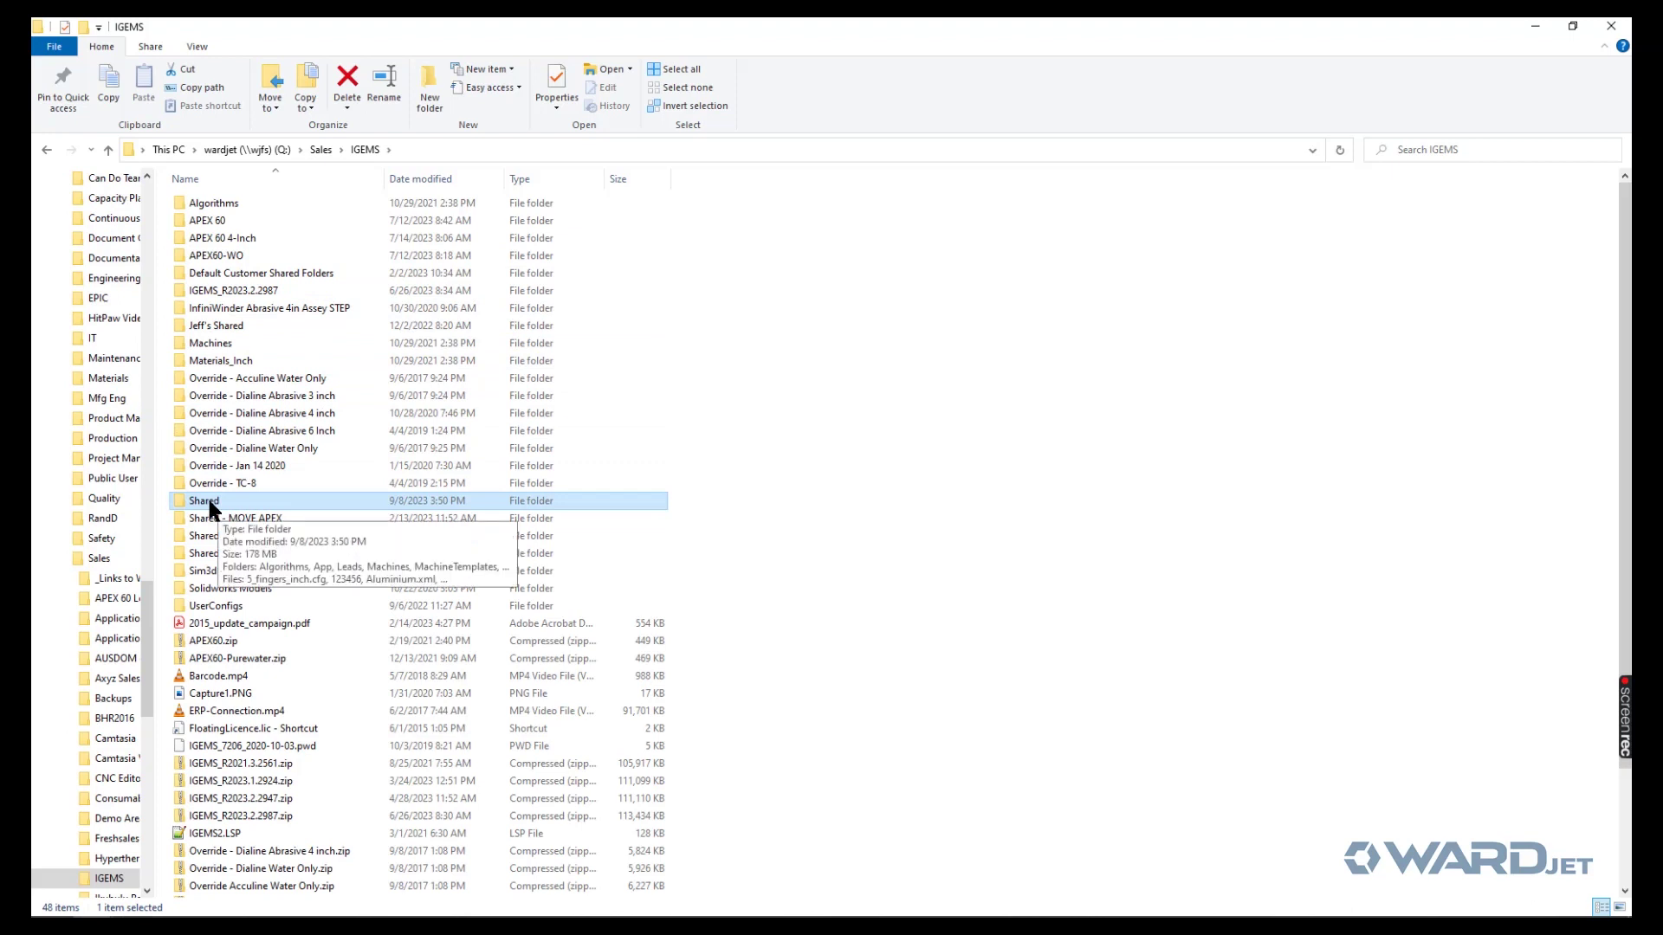
left_click(1611, 25)
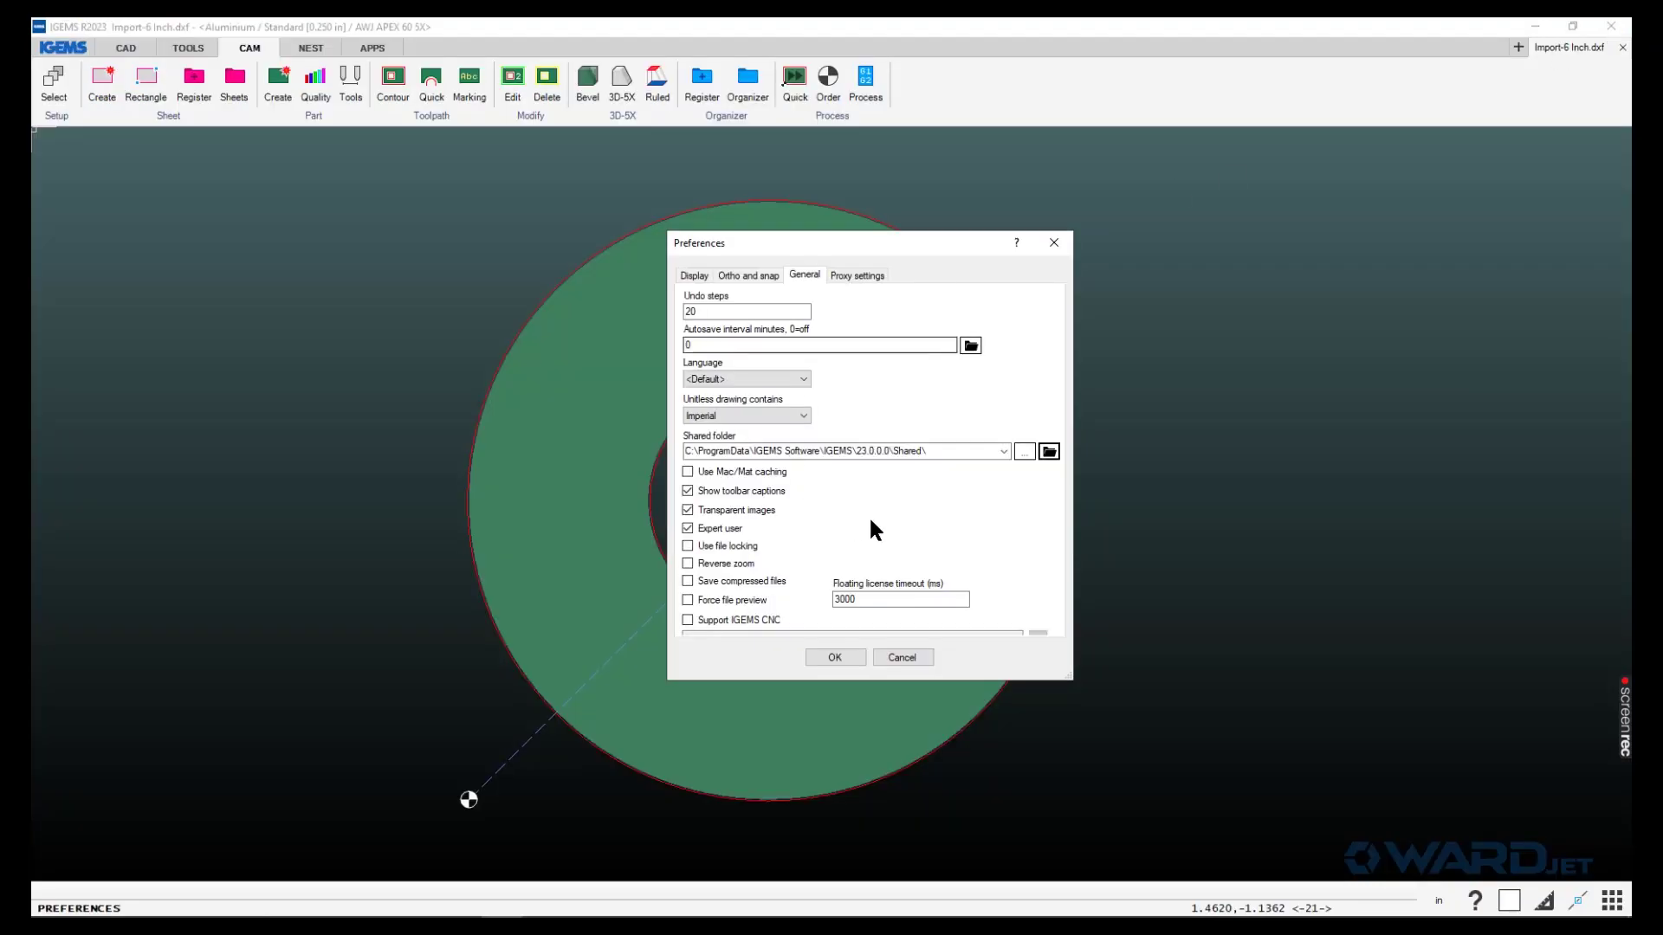
- Set the shared folder to Q:\Sales\IGEMS\Shared\ and save the preferences
left_click(1023, 452)
left_click_drag(860, 341, 840, 84)
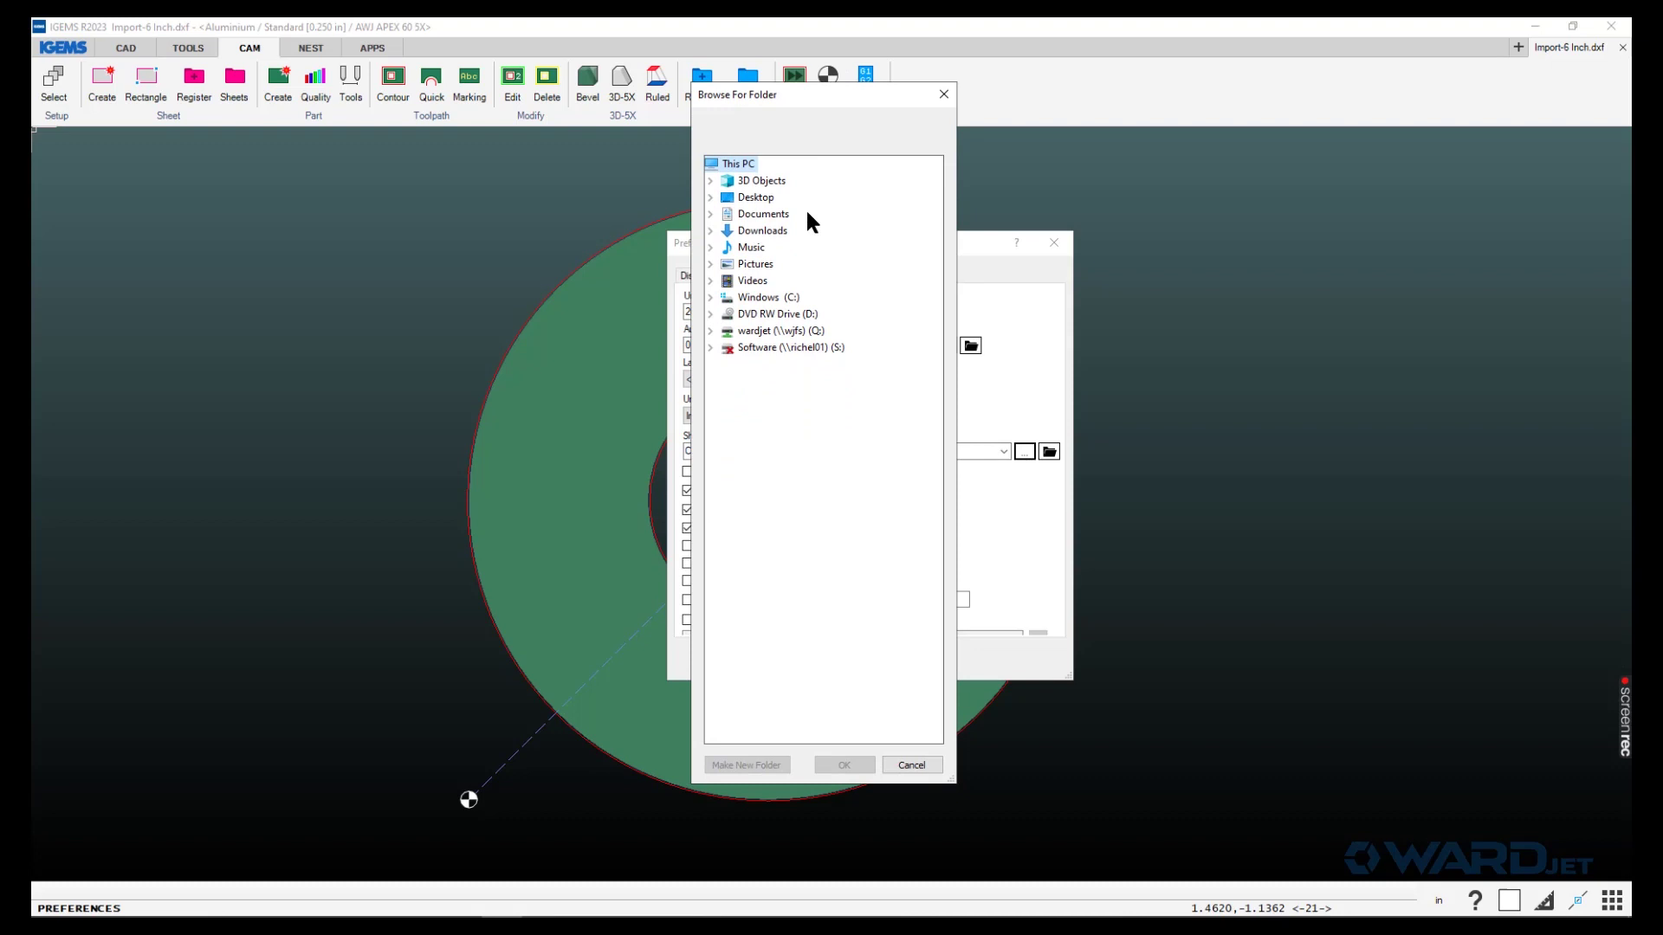
left_click(710, 332)
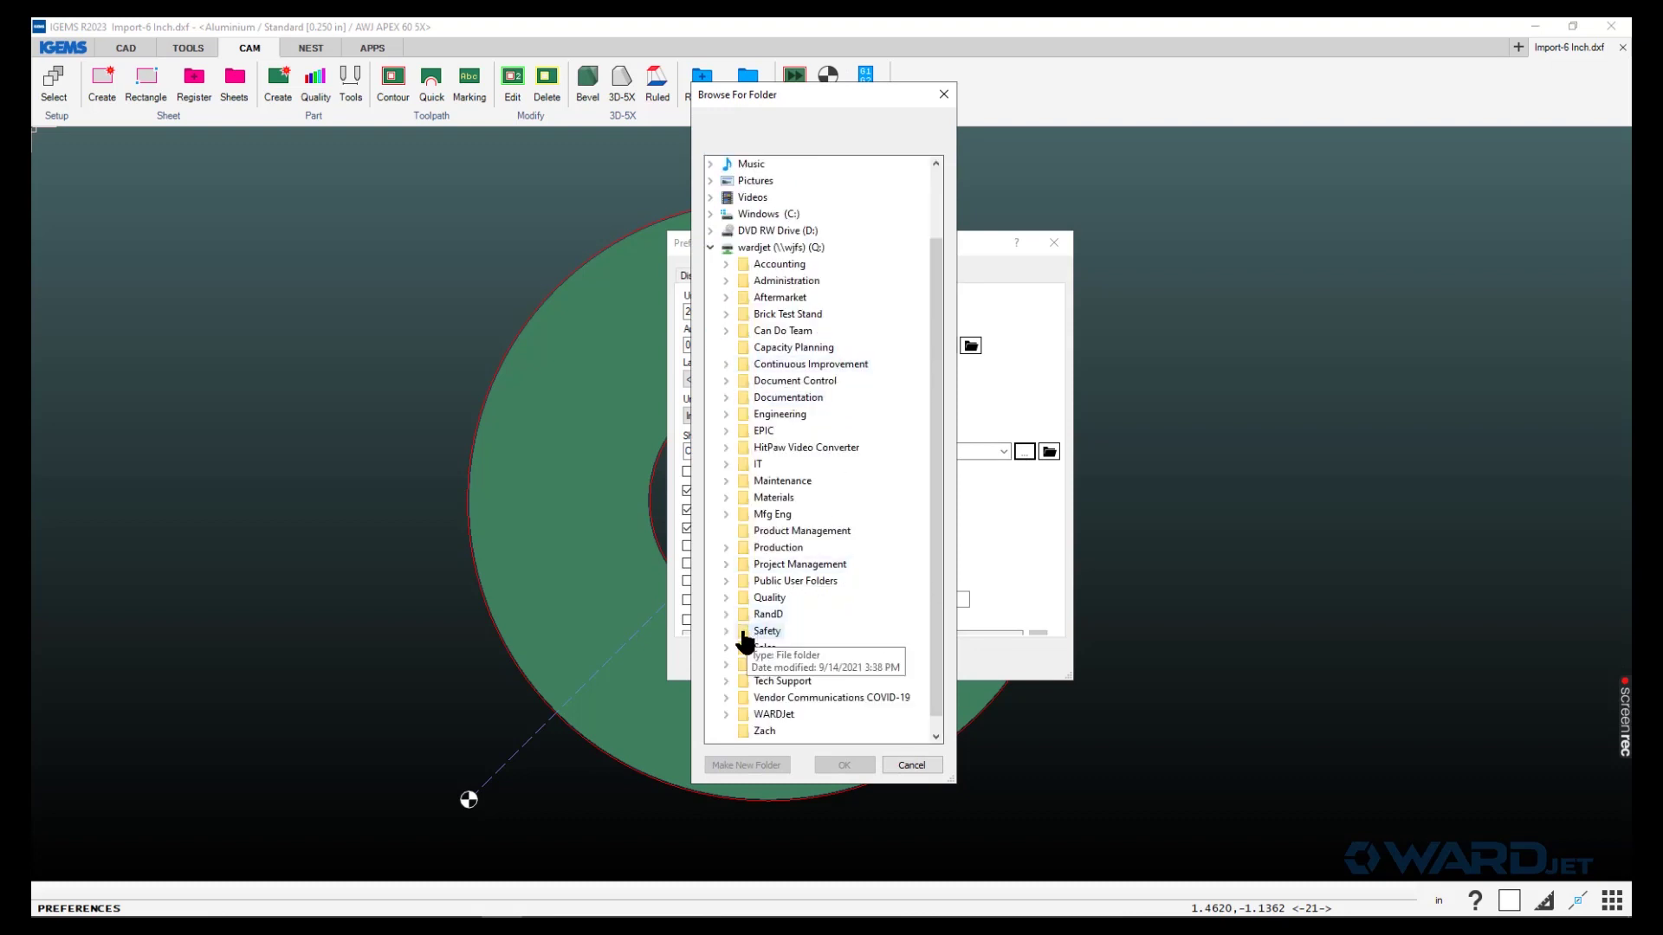
double_click(753, 649)
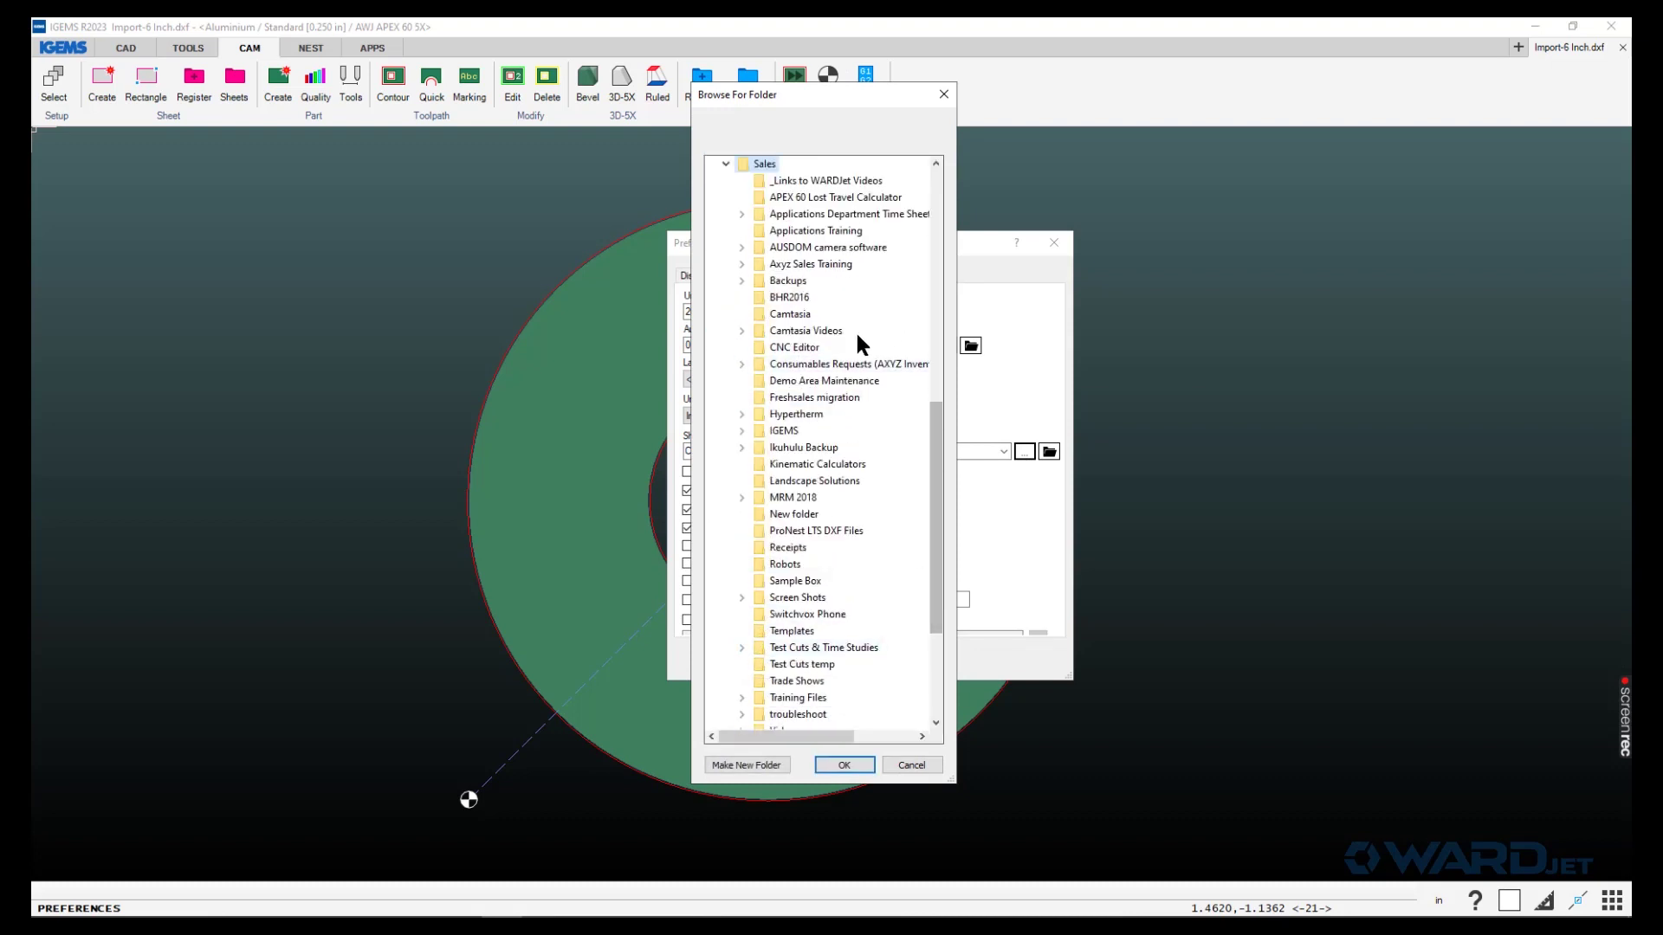
double_click(784, 432)
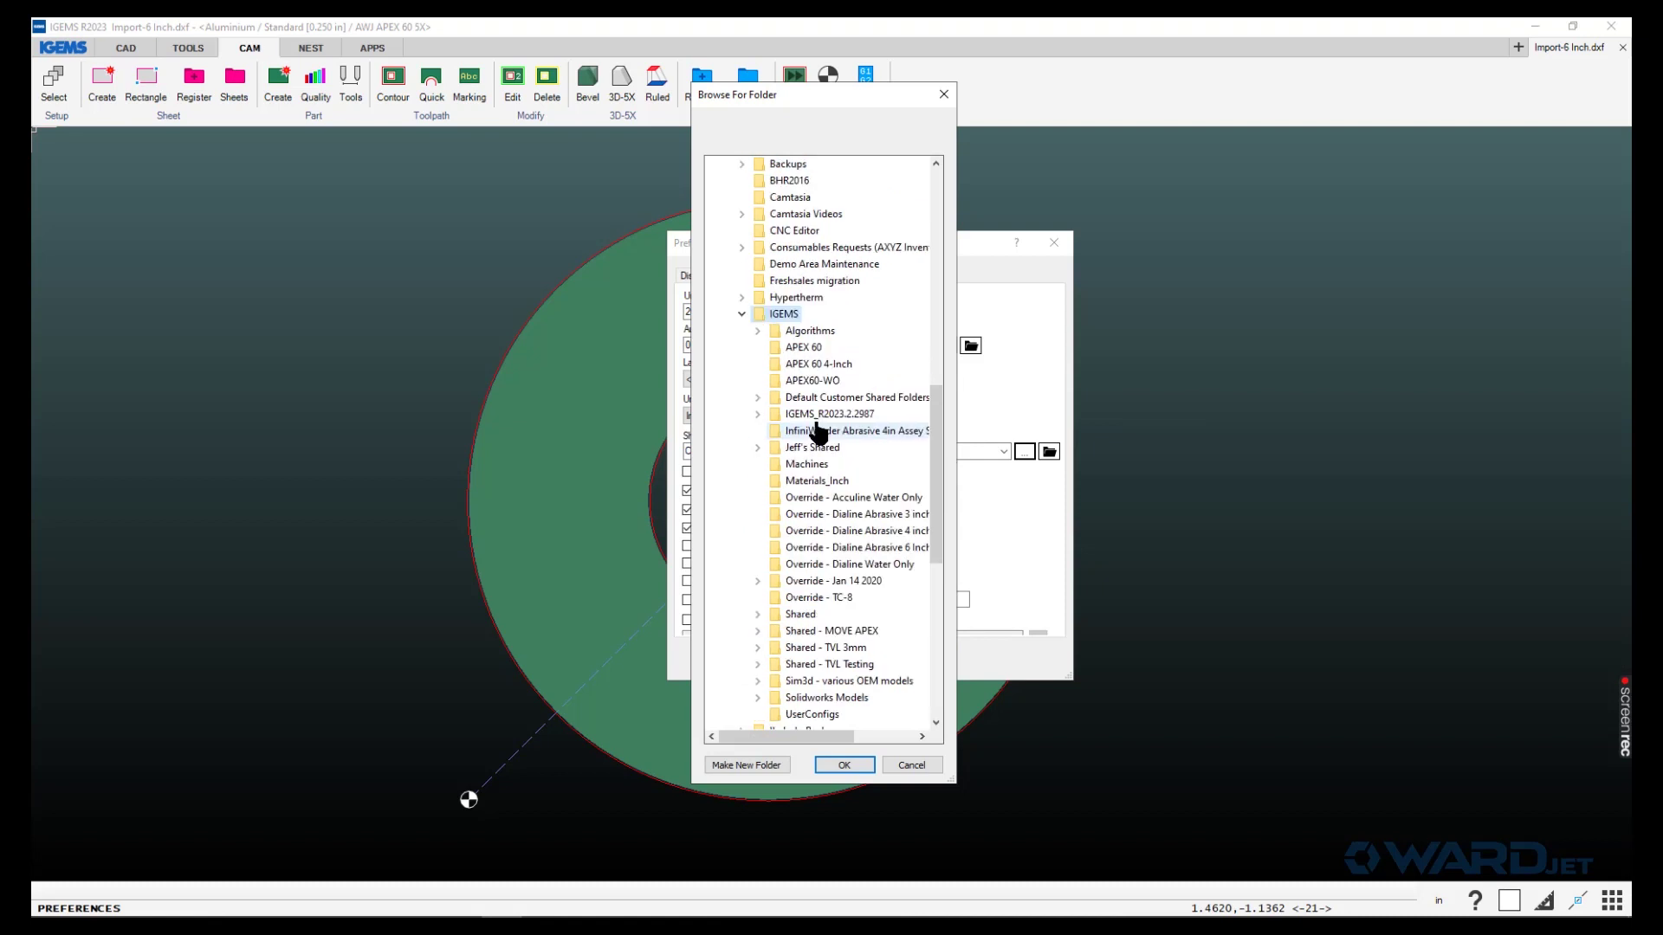
double_click(800, 615)
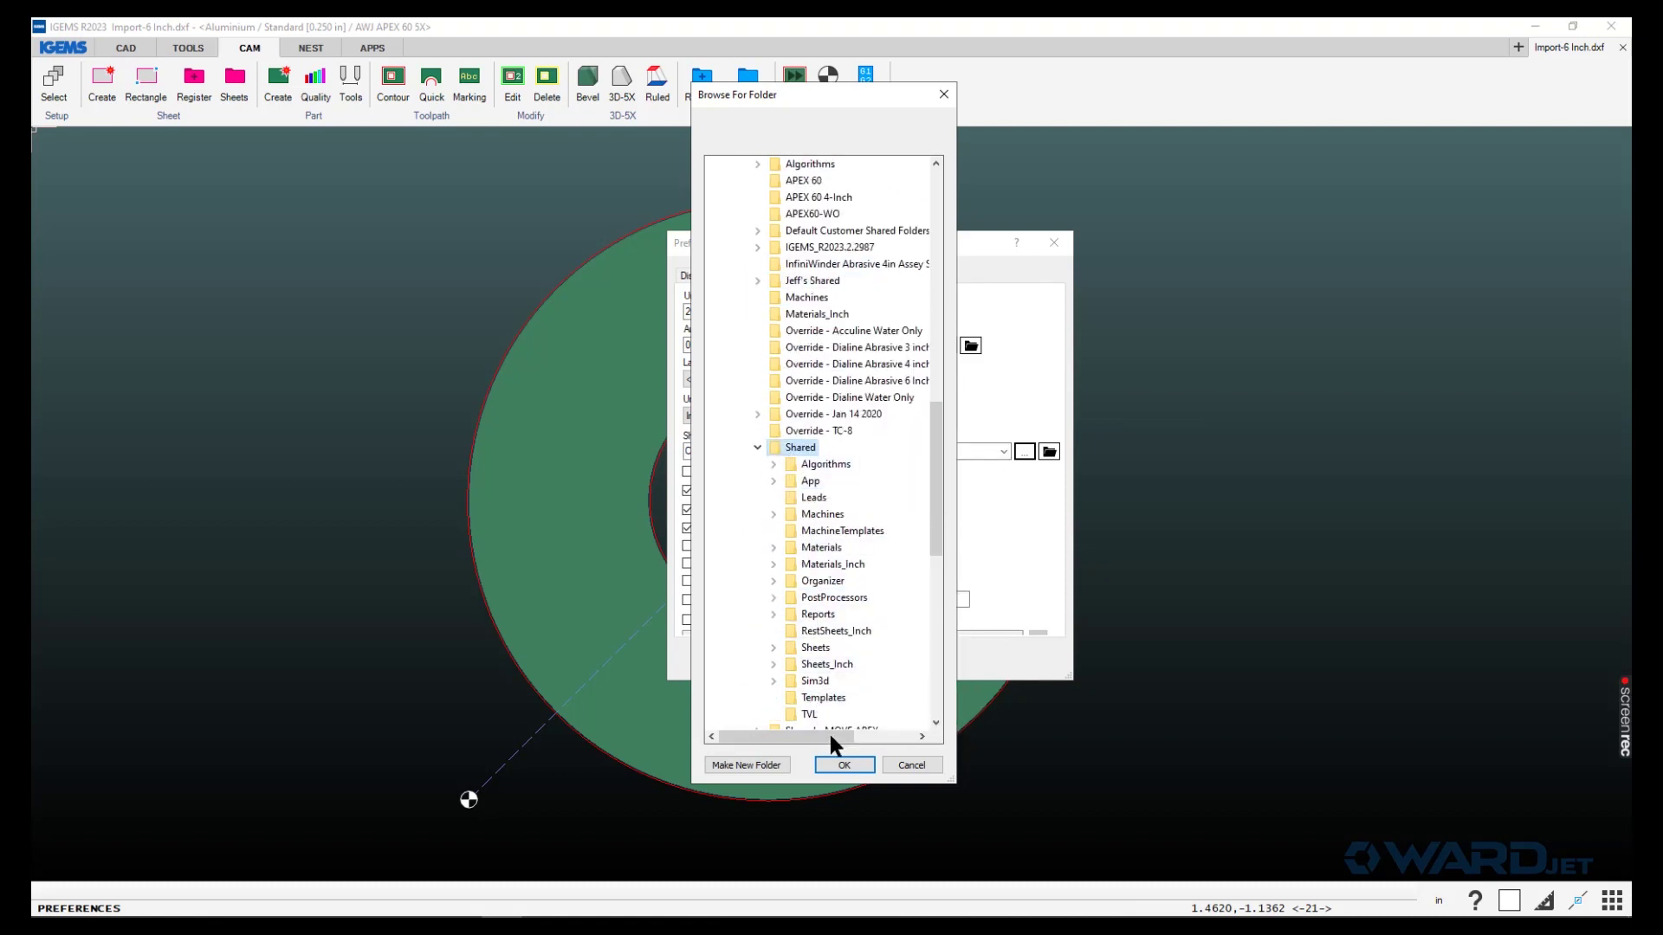
left_click(840, 767)
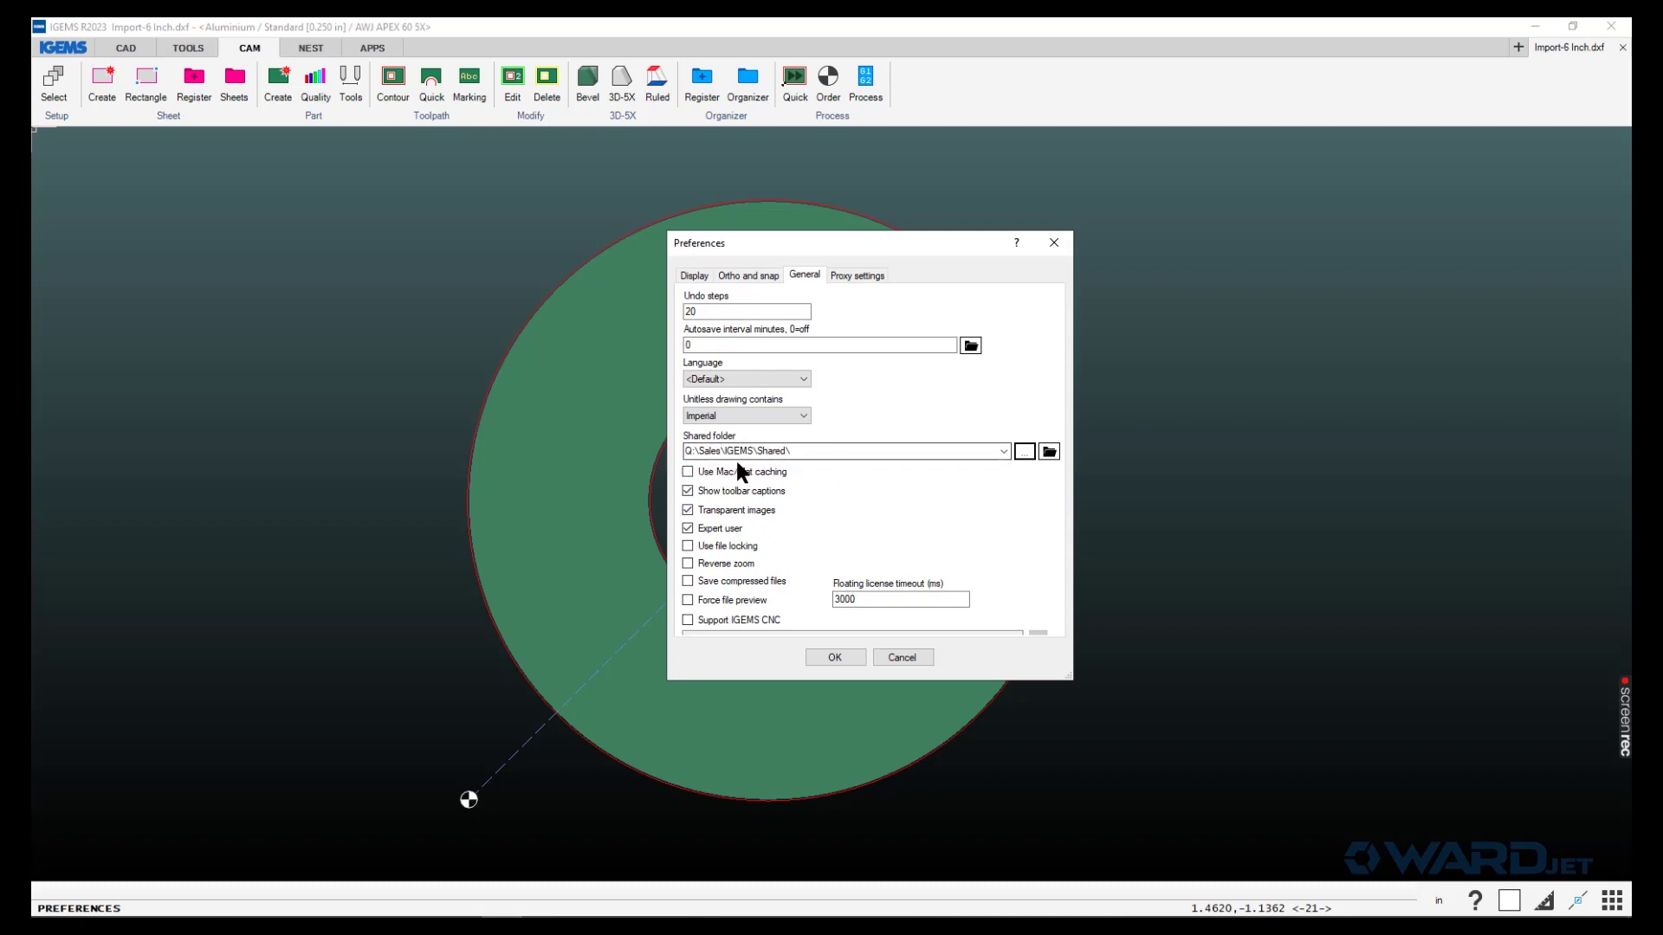
left_click(831, 655)
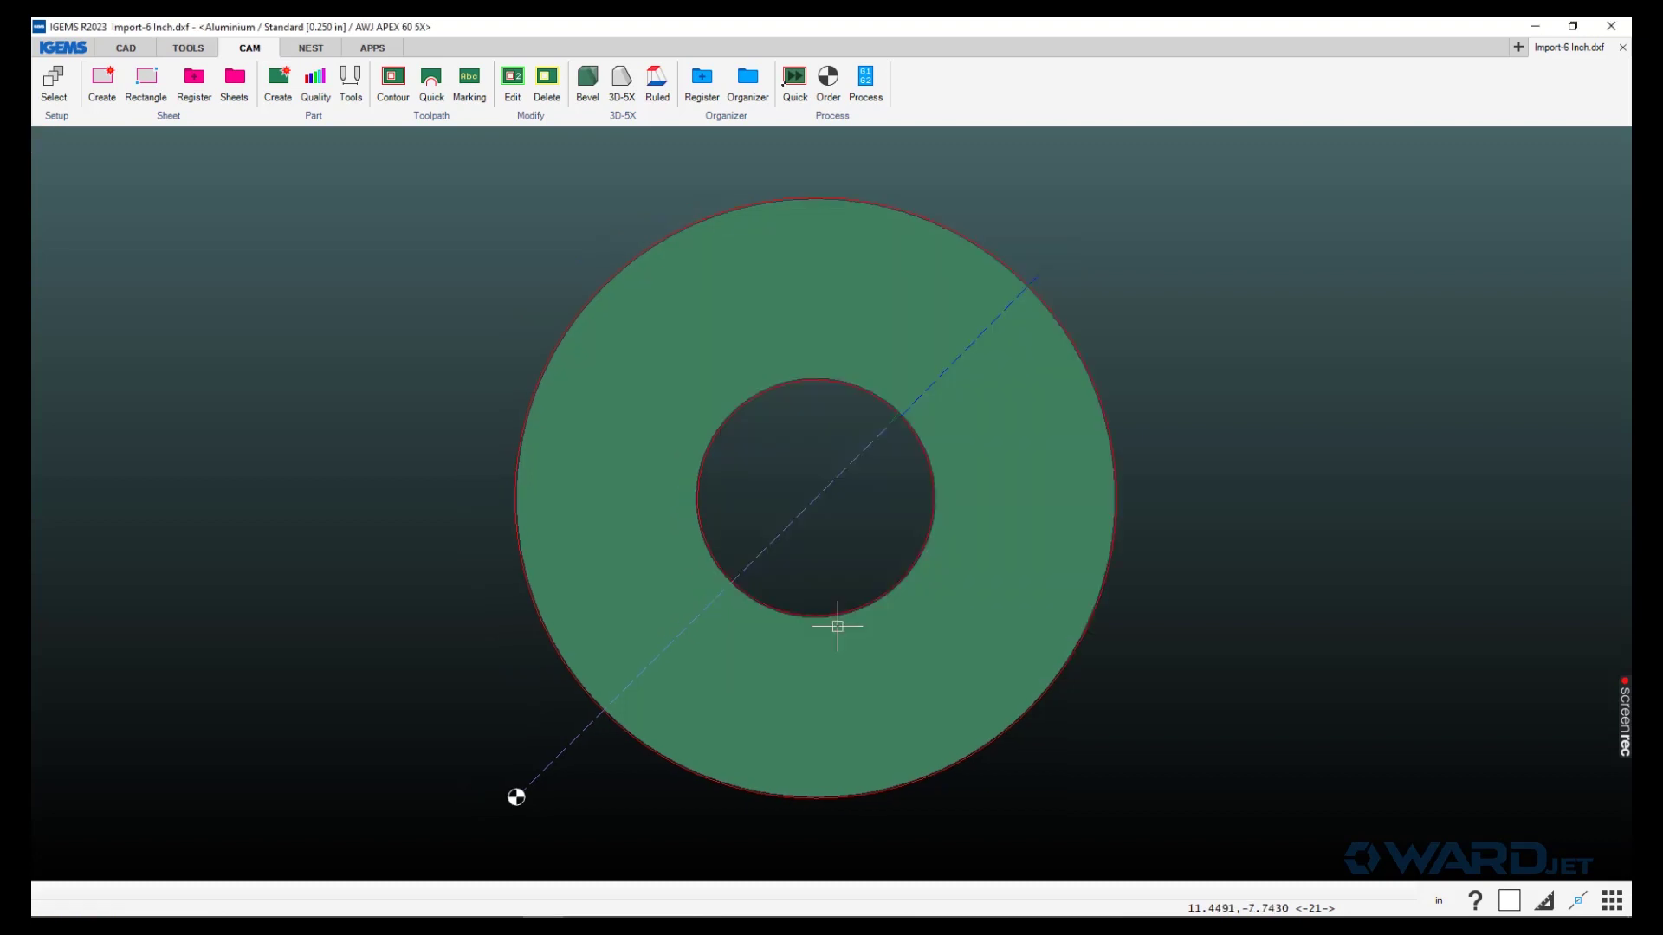